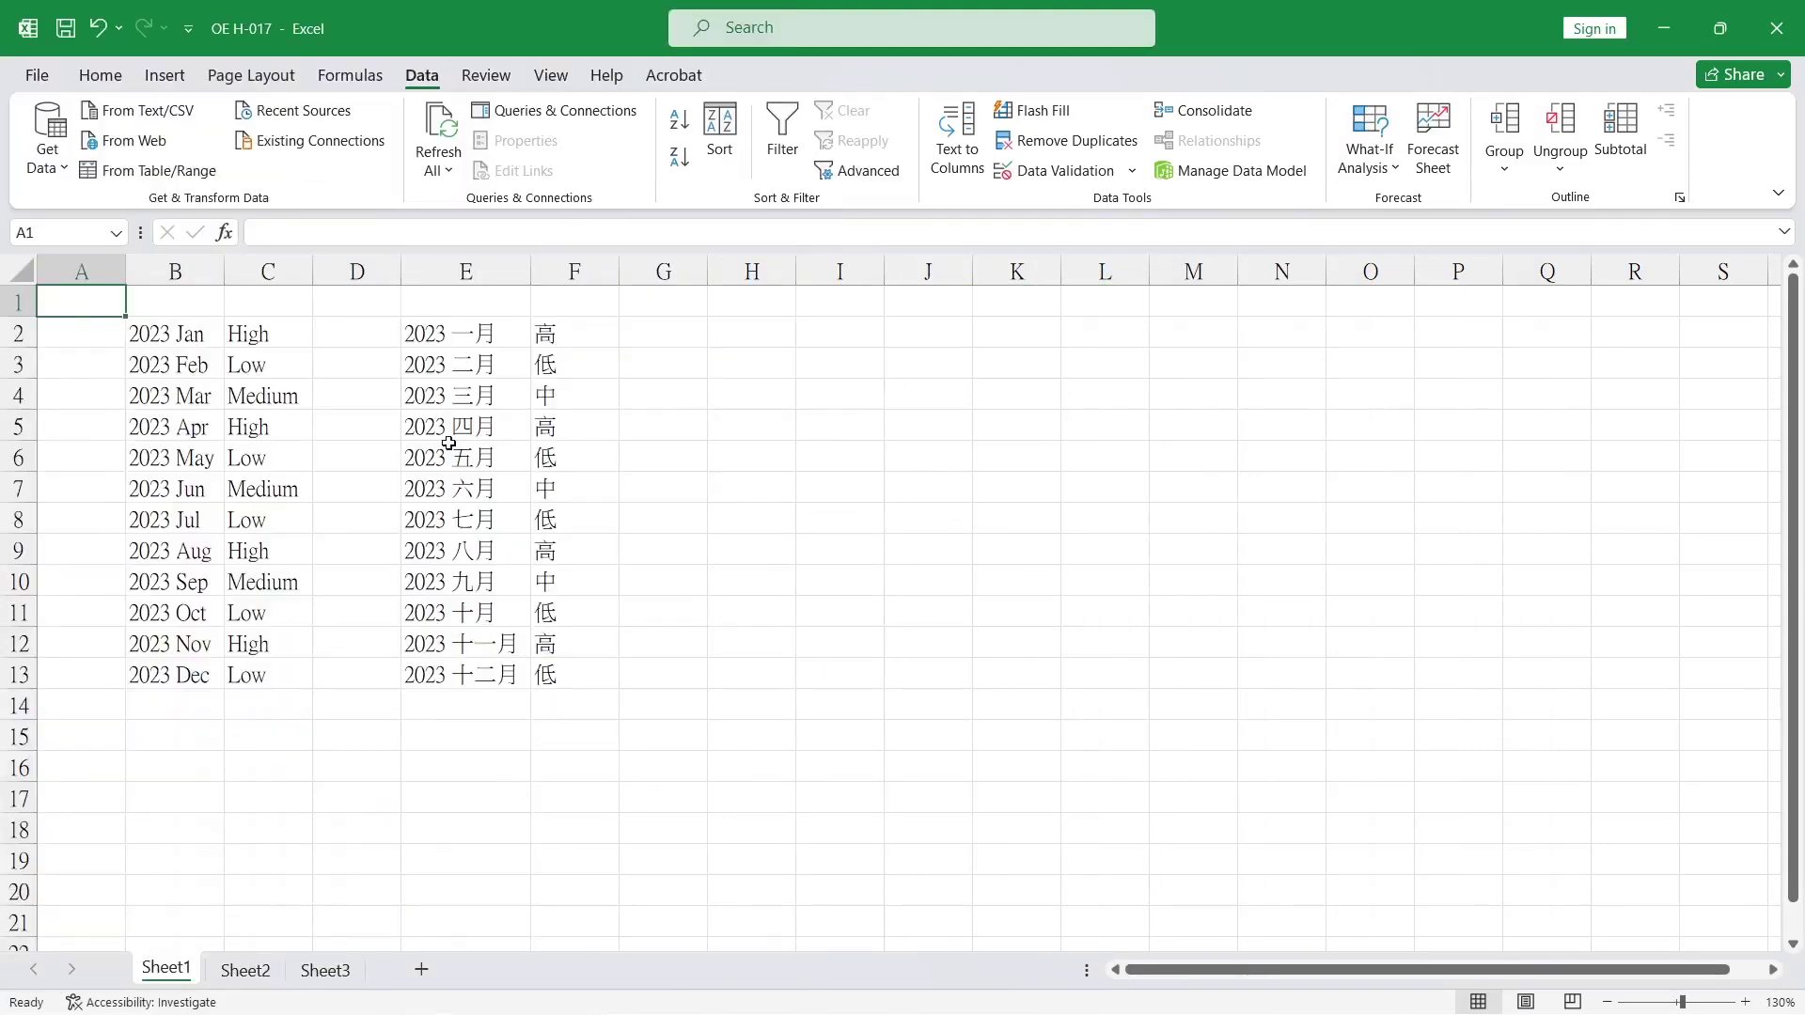
- Sort the English month table B2:C13 by column C, A to Z, grouping High, Low, Medium
left_click(179, 340)
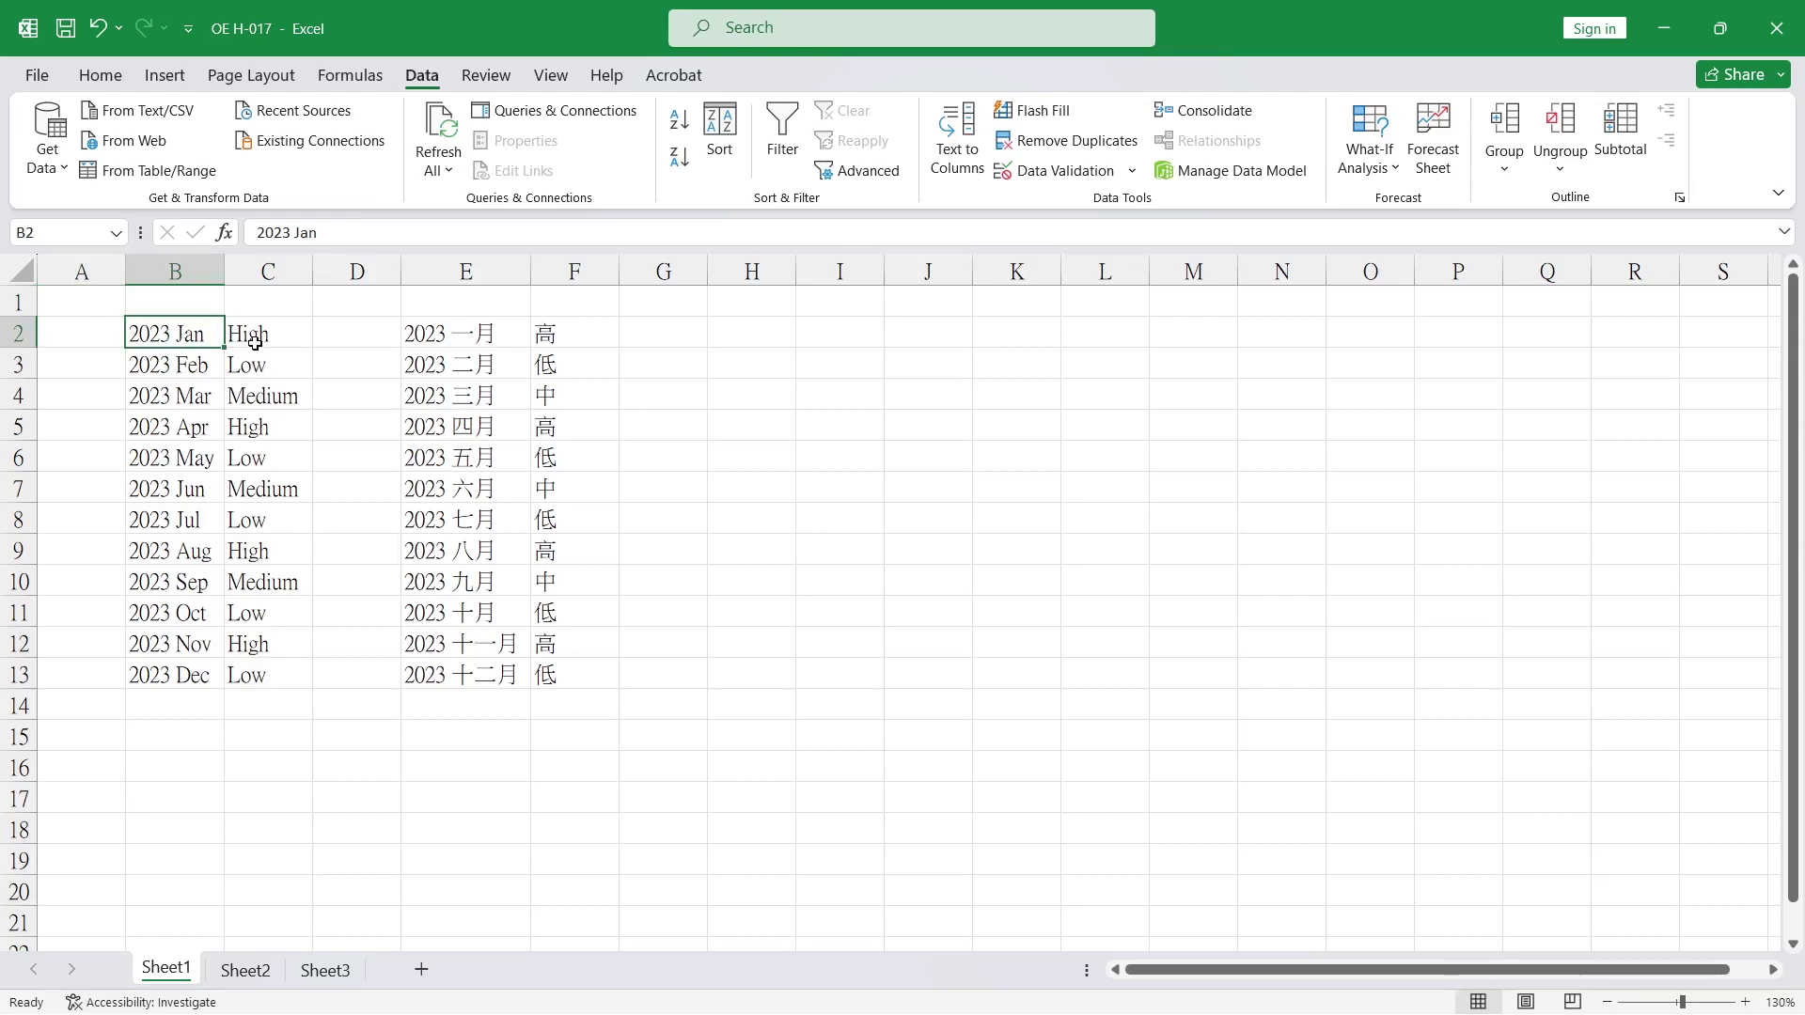
left_click_drag(255, 343, 246, 675)
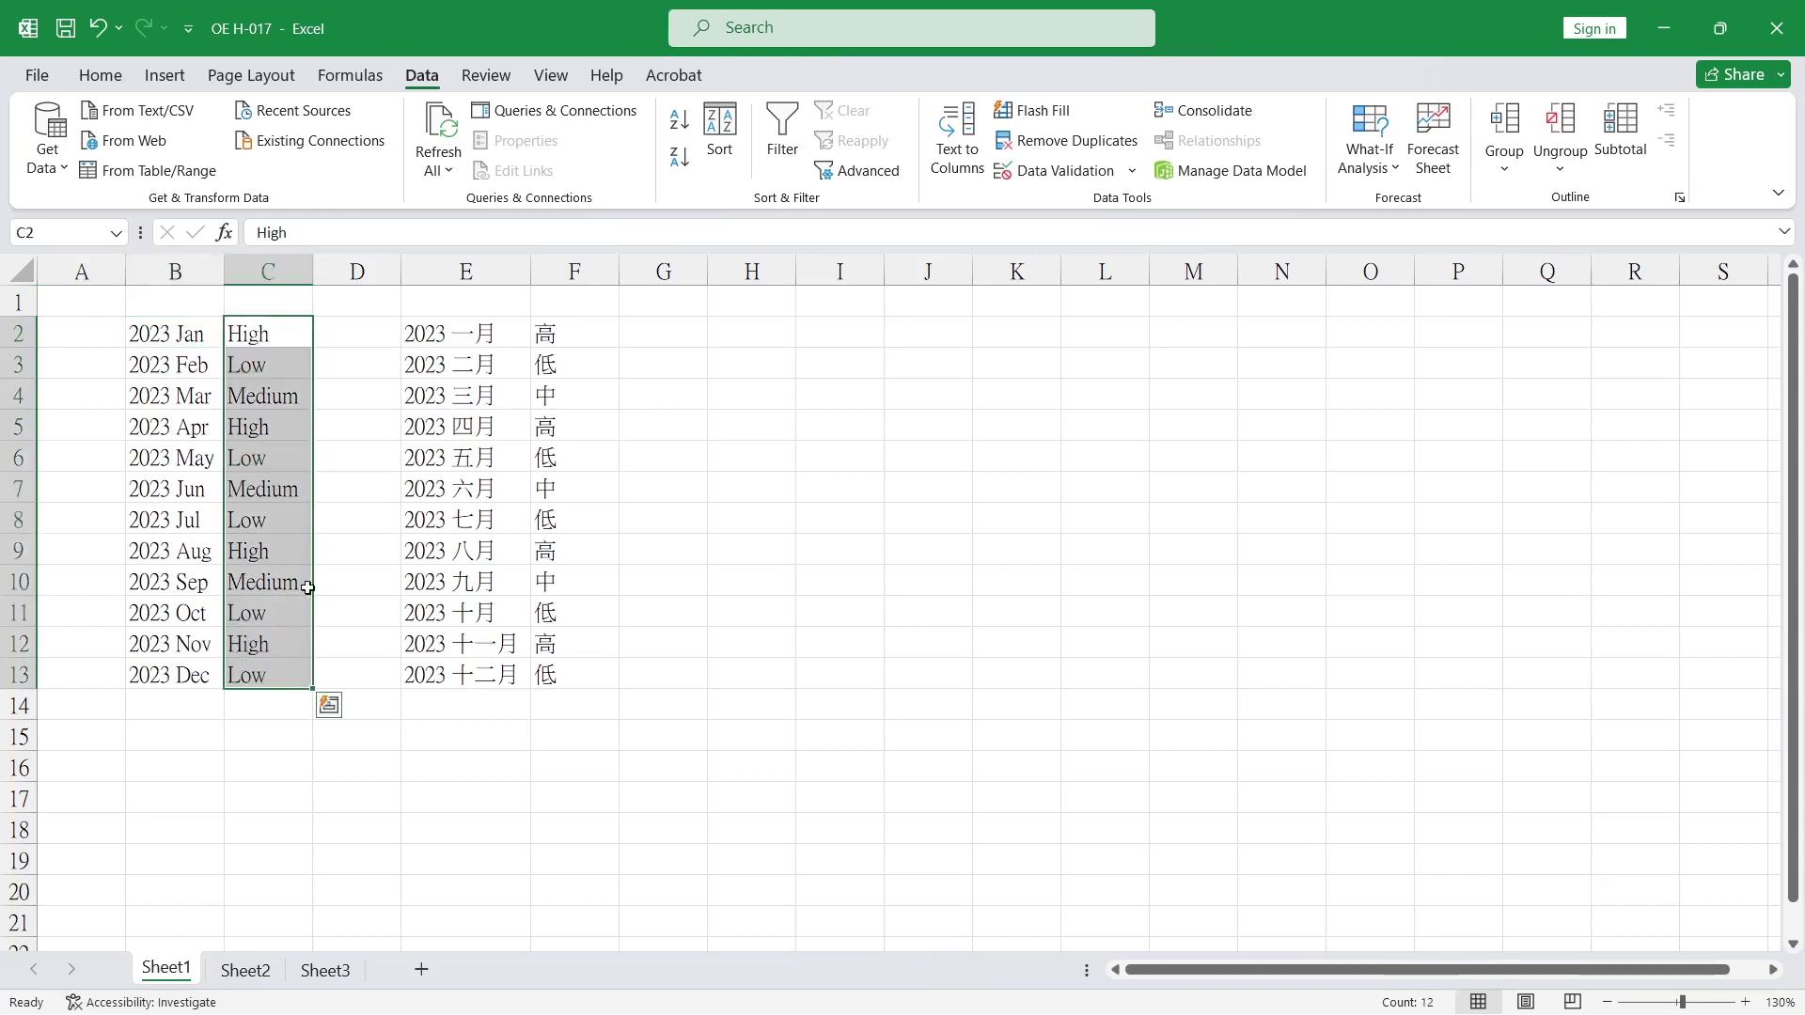
left_click_drag(546, 344, 550, 674)
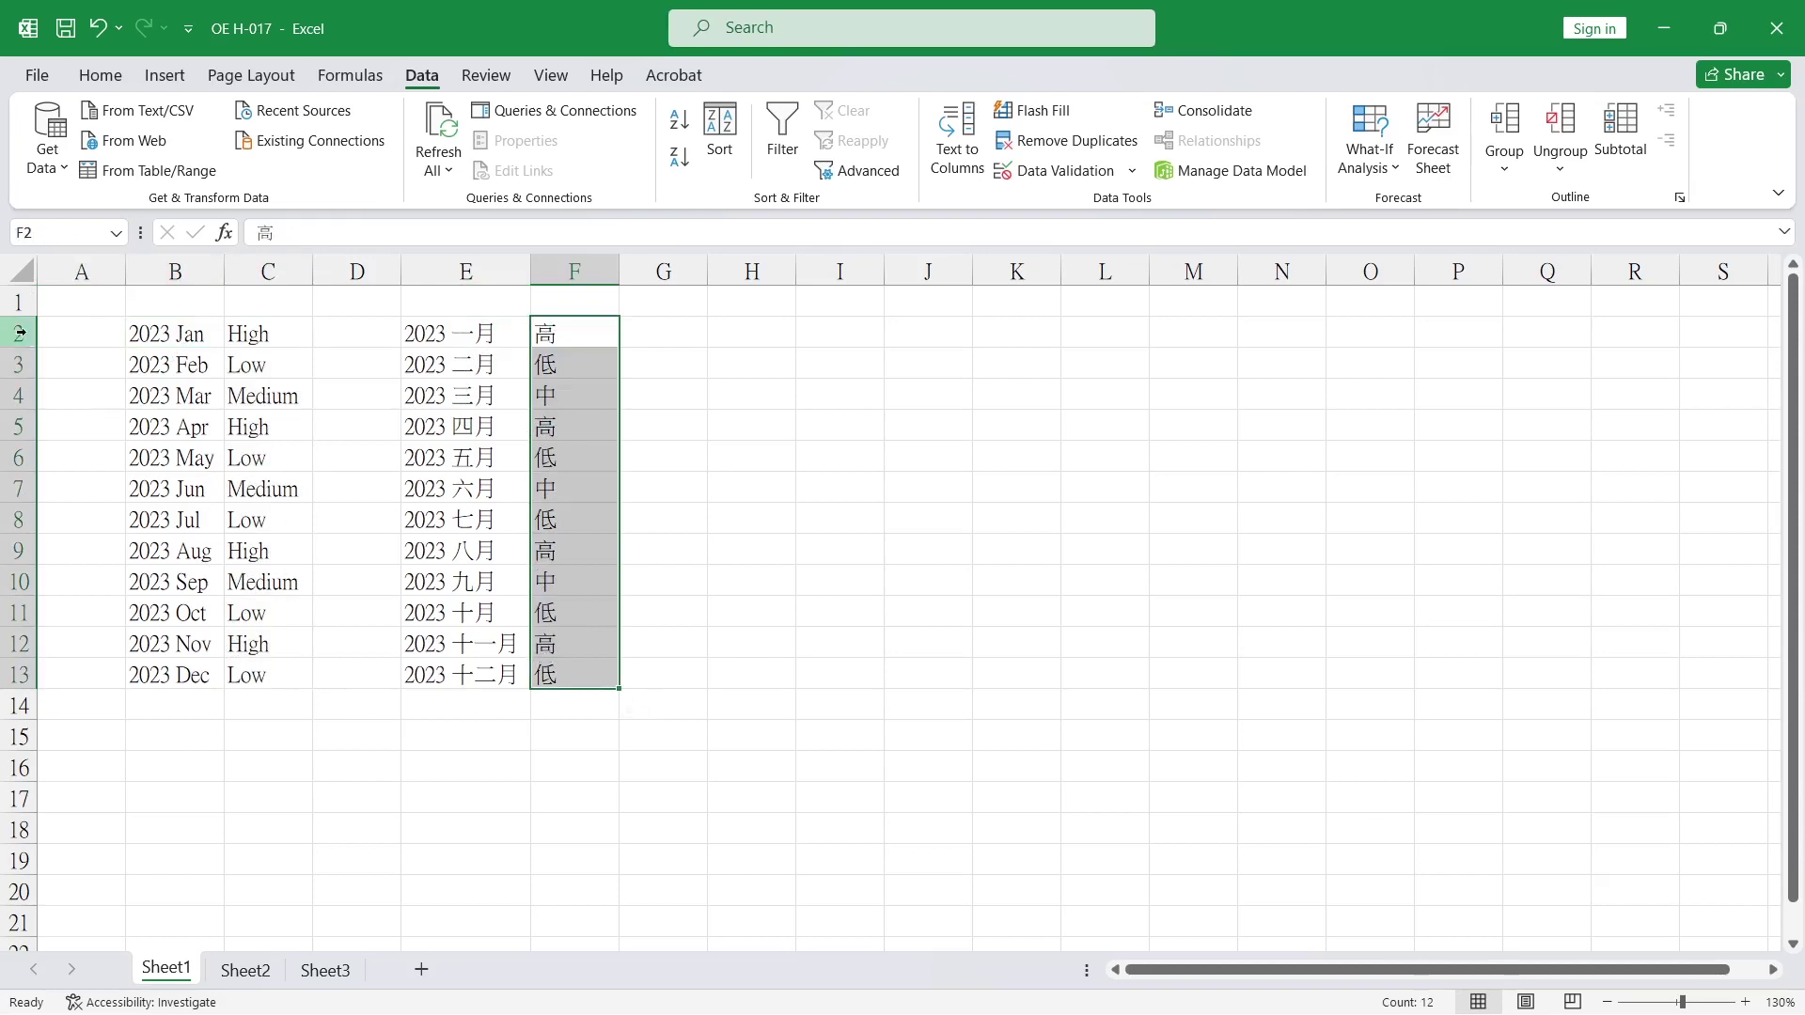
left_click_drag(160, 332, 249, 675)
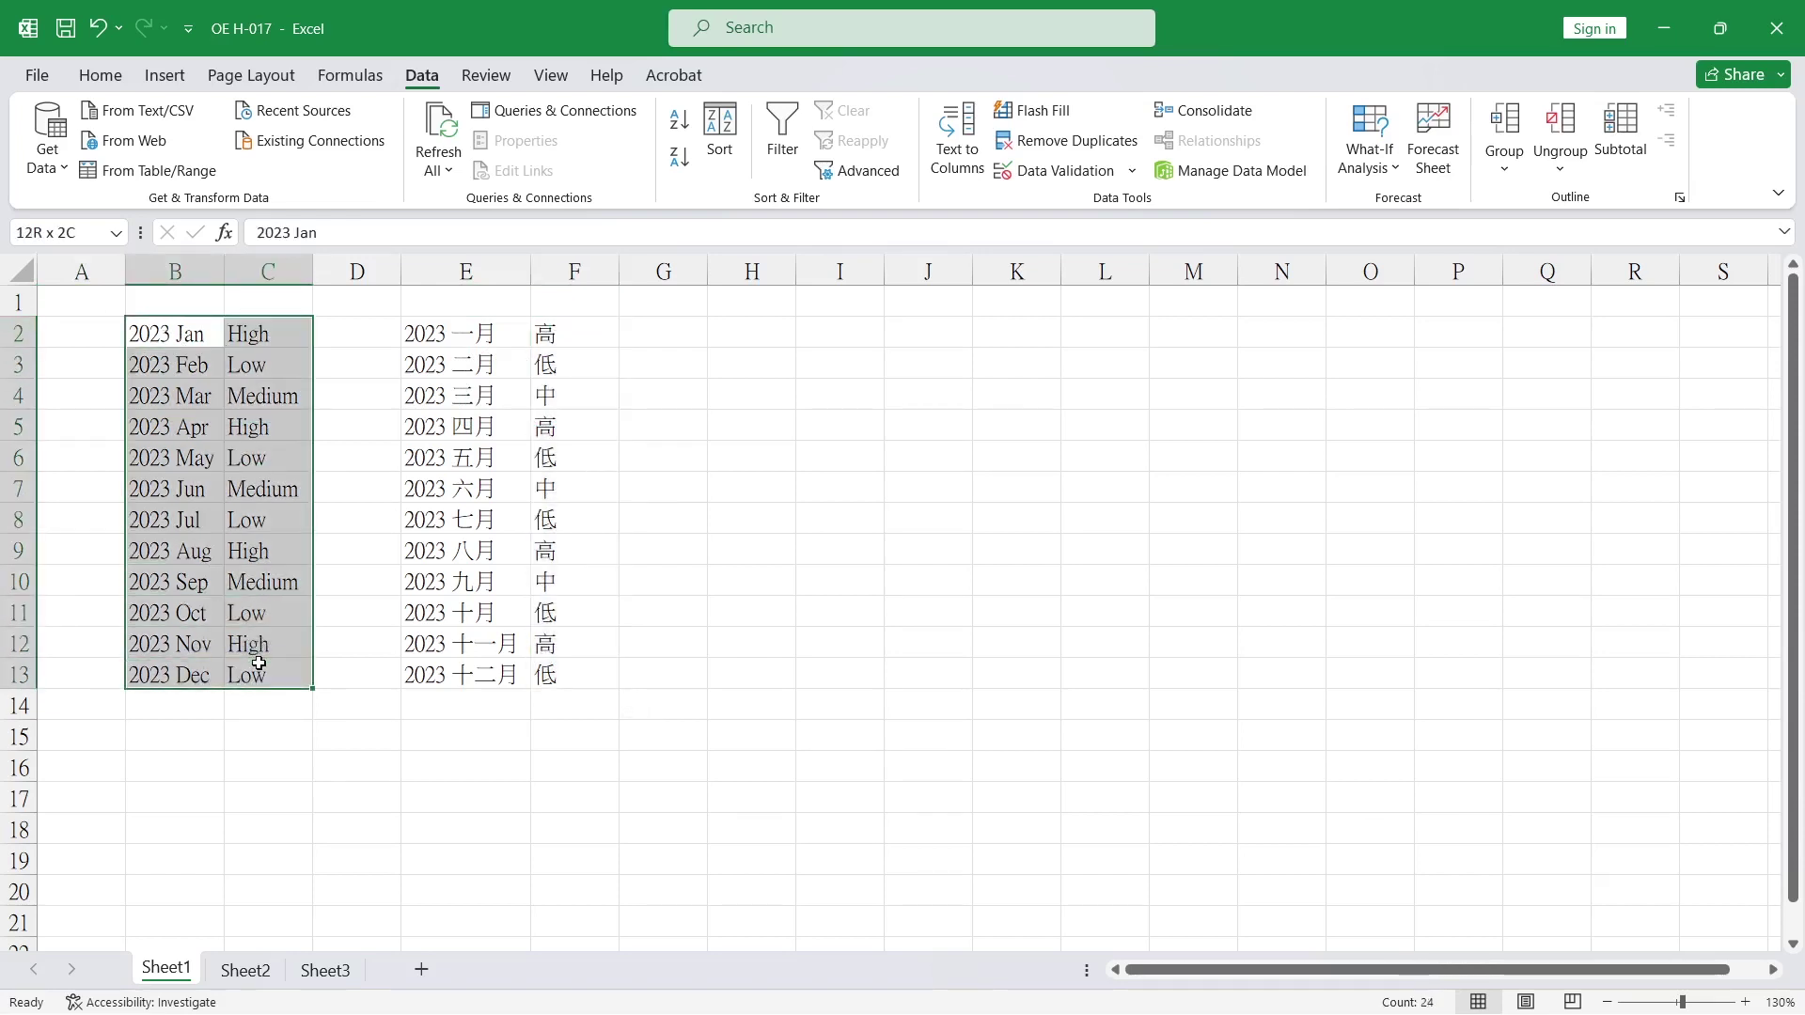
left_click(721, 141)
left_click(578, 532)
left_click(559, 569)
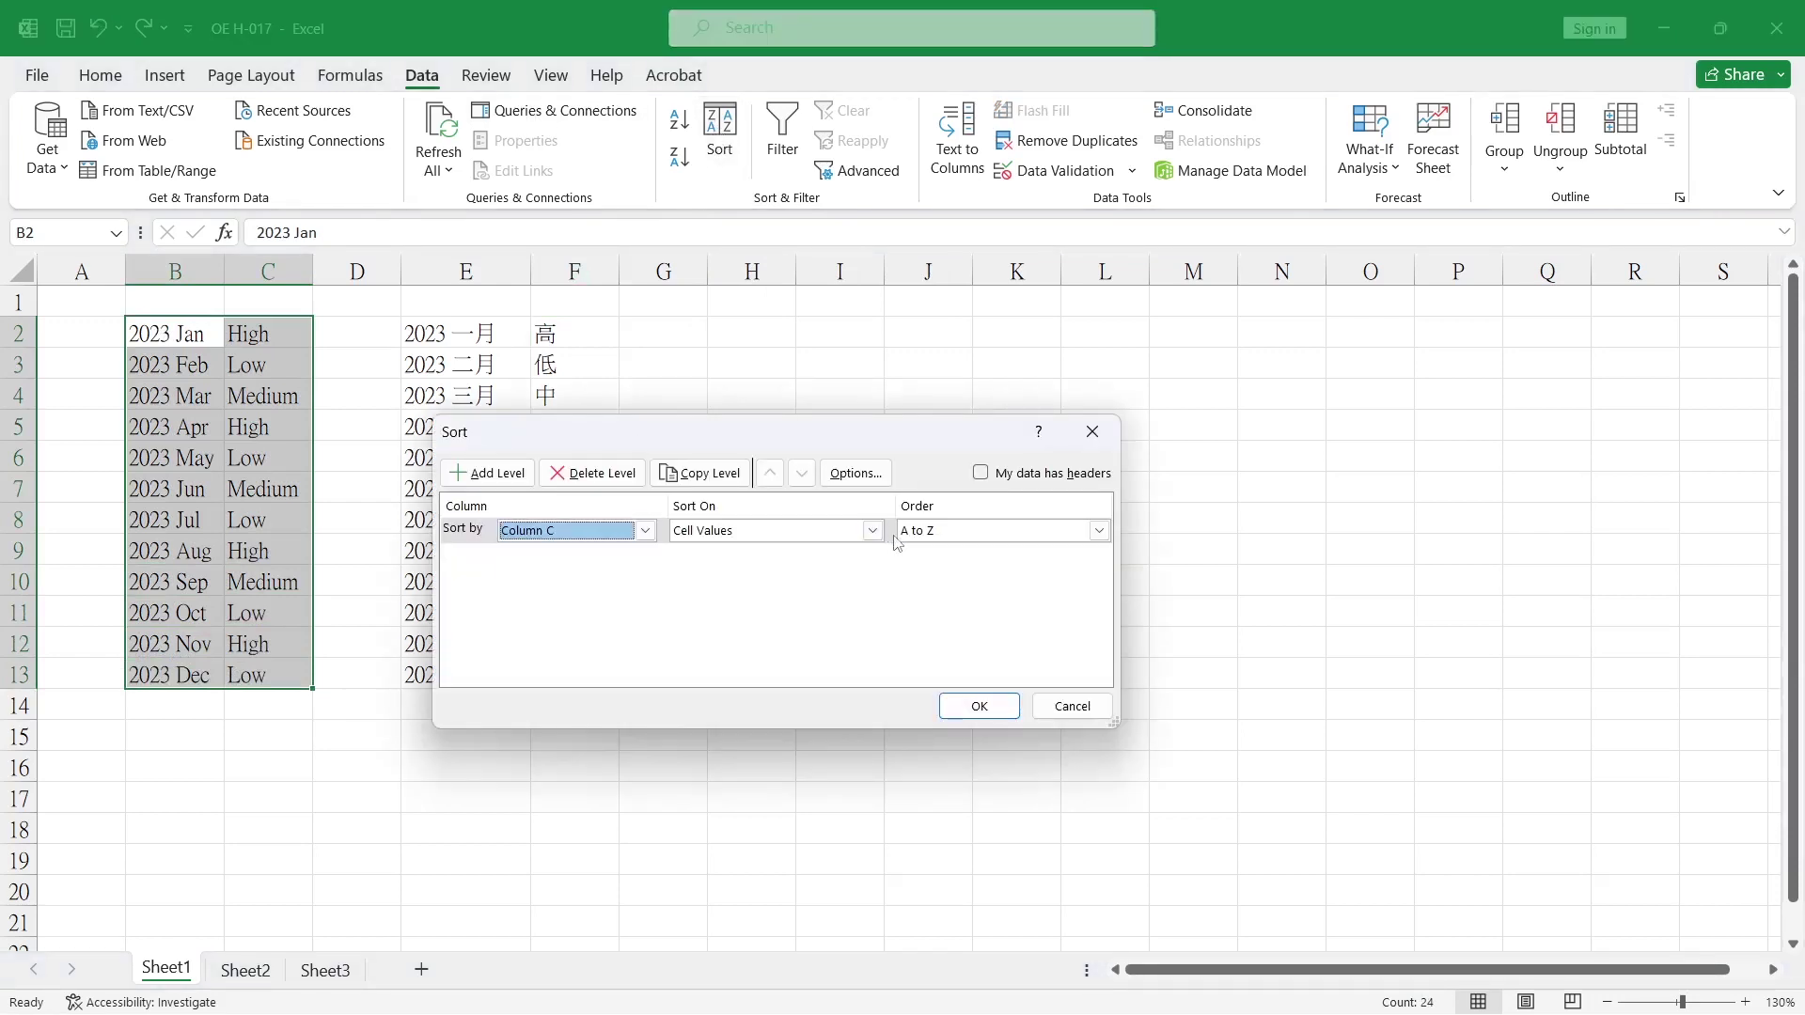
left_click(974, 710)
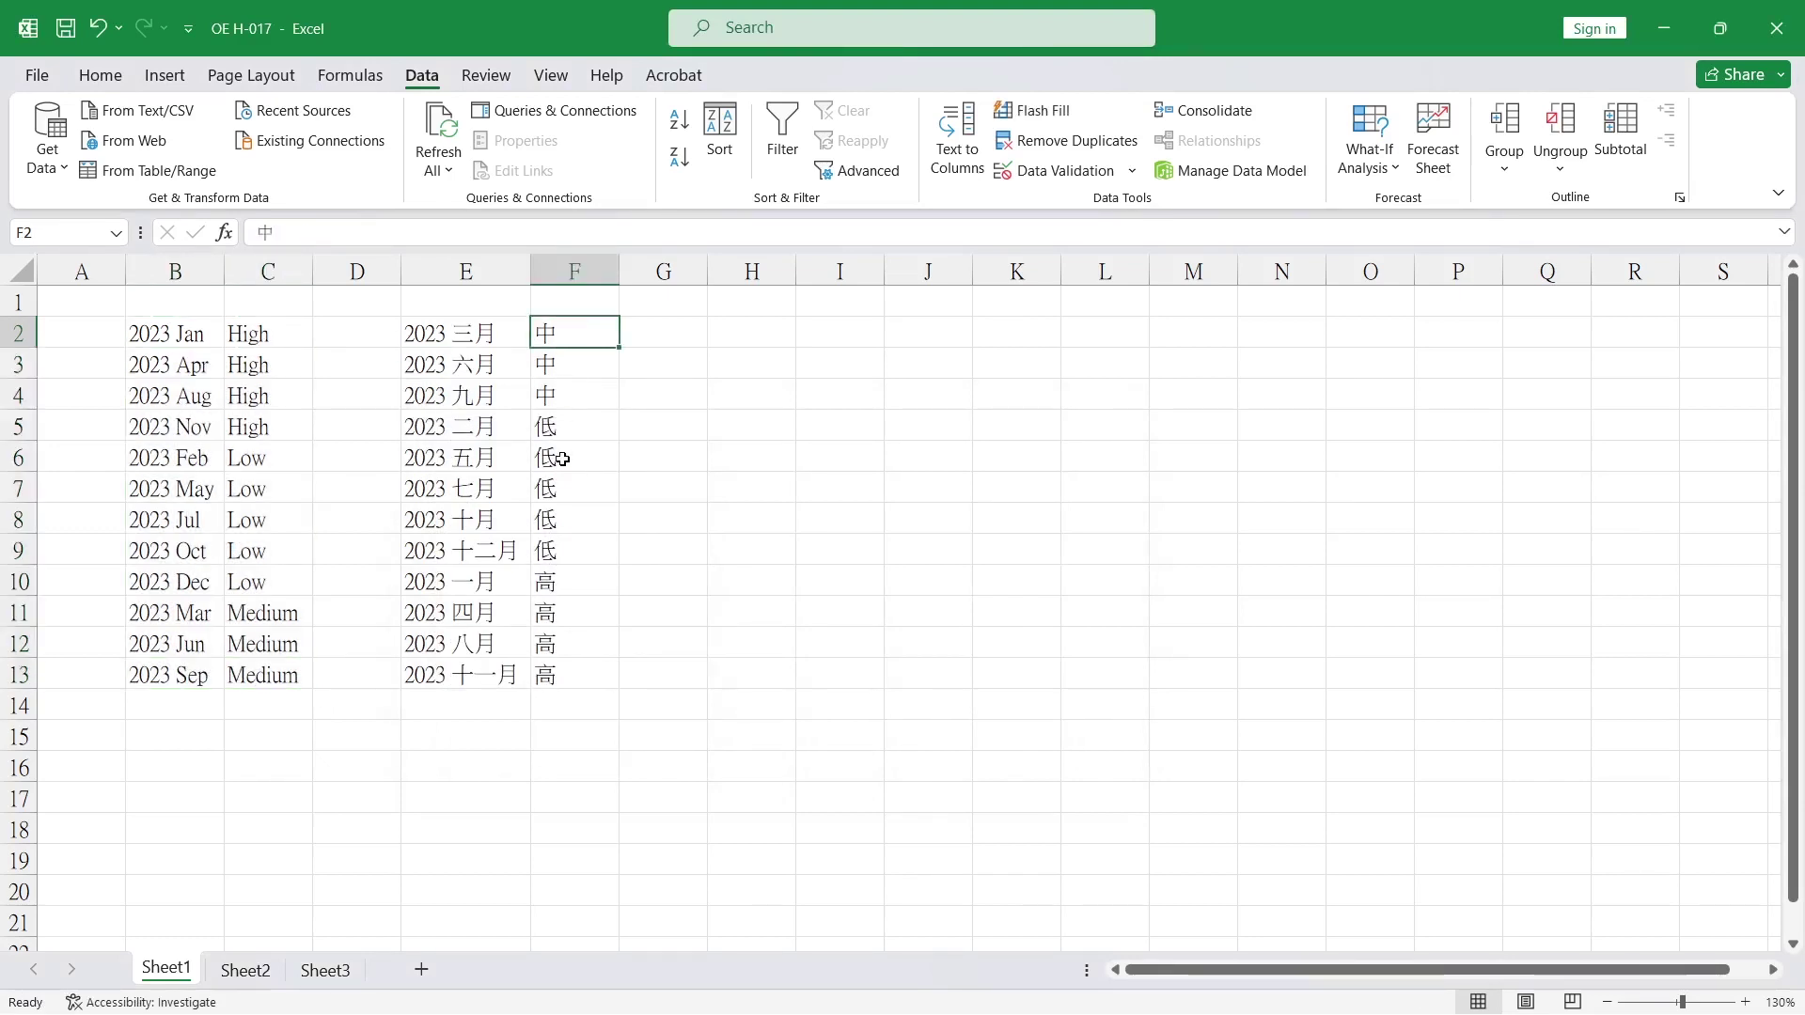
left_click(262, 326)
- Copy High, Medium and Low from column C into H2, H3 and H4
key("ctrl+c")
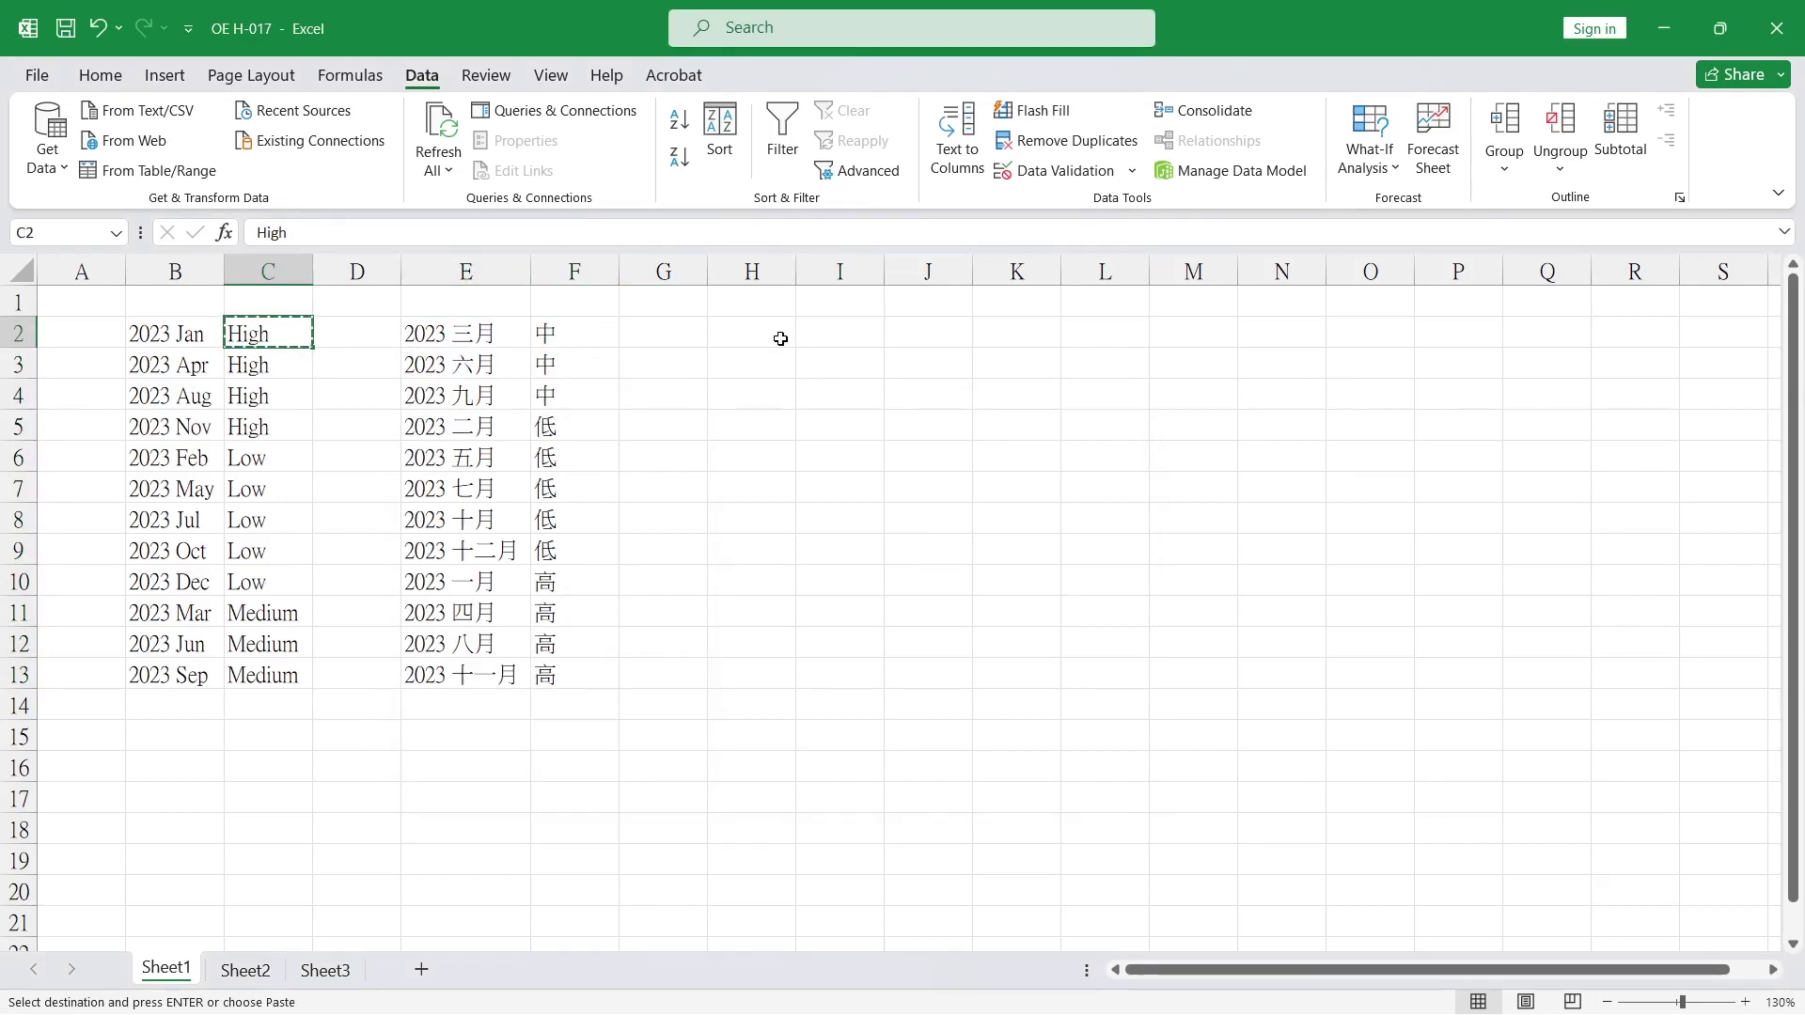
left_click(782, 339)
key("ctrl+v")
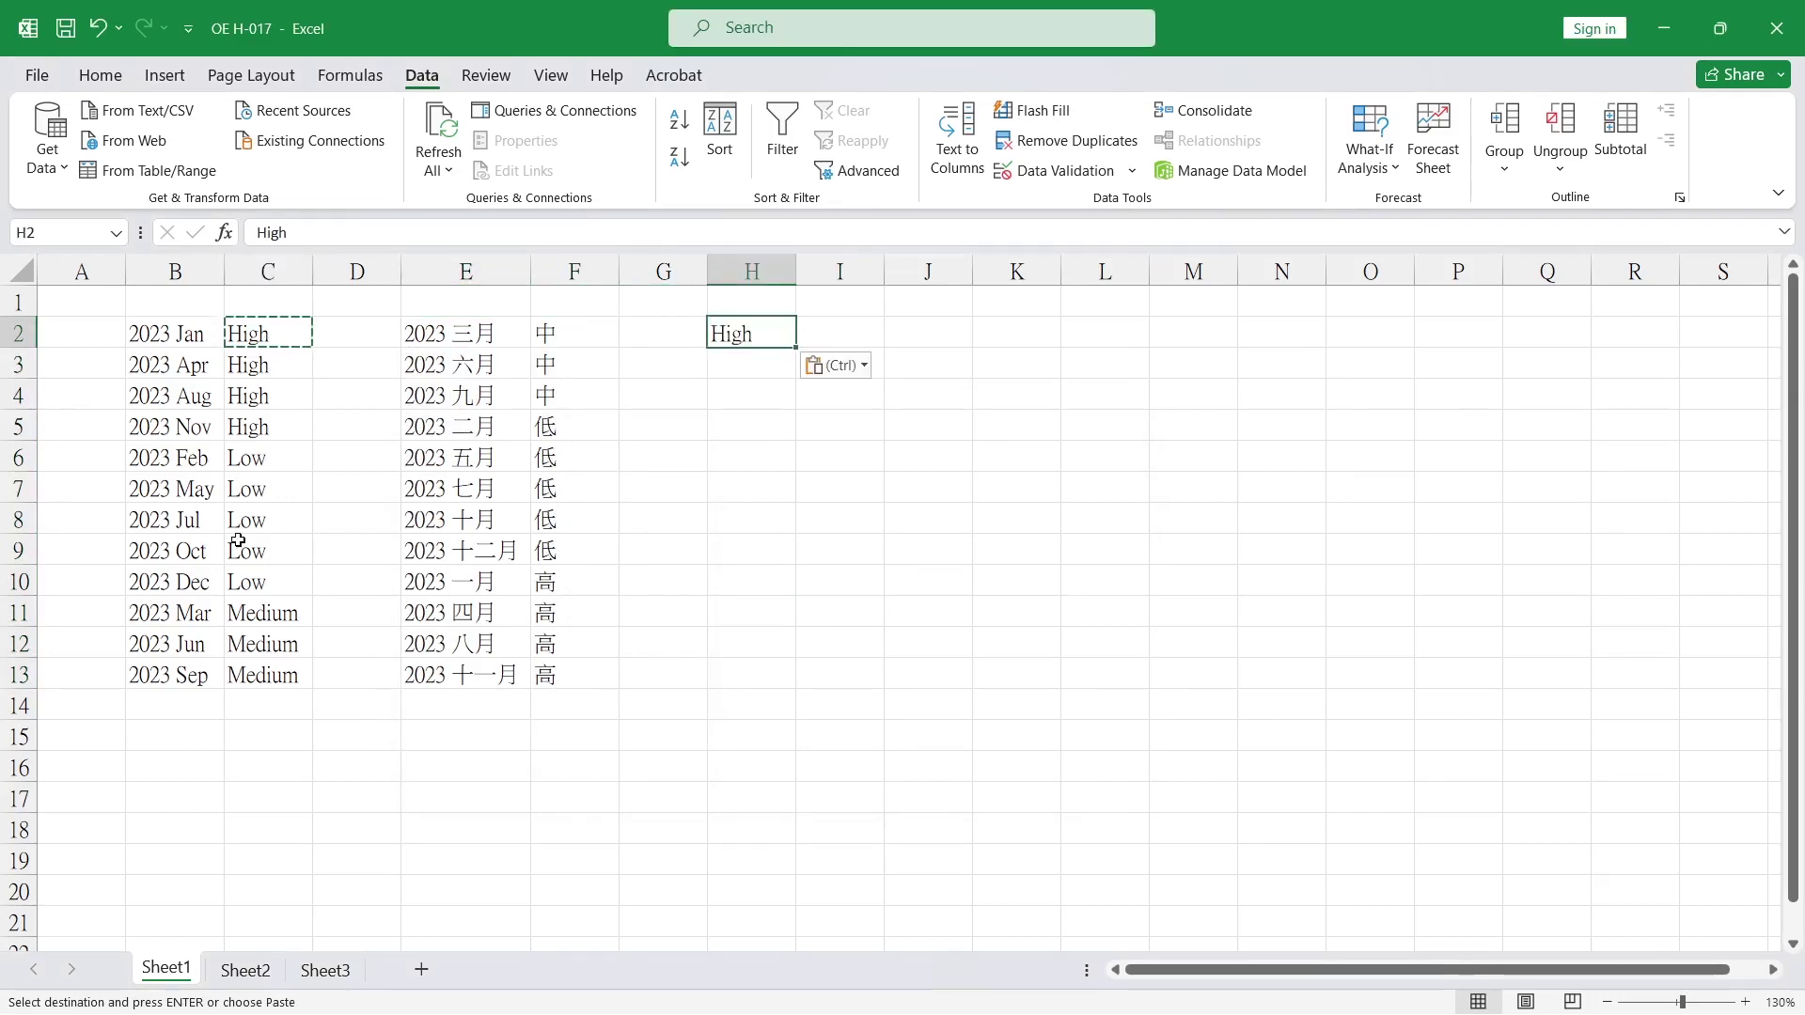
left_click(238, 541)
key("ctrl+c")
left_click(749, 400)
key("ctrl+v")
left_click(238, 667)
key("ctrl+c")
left_click(742, 366)
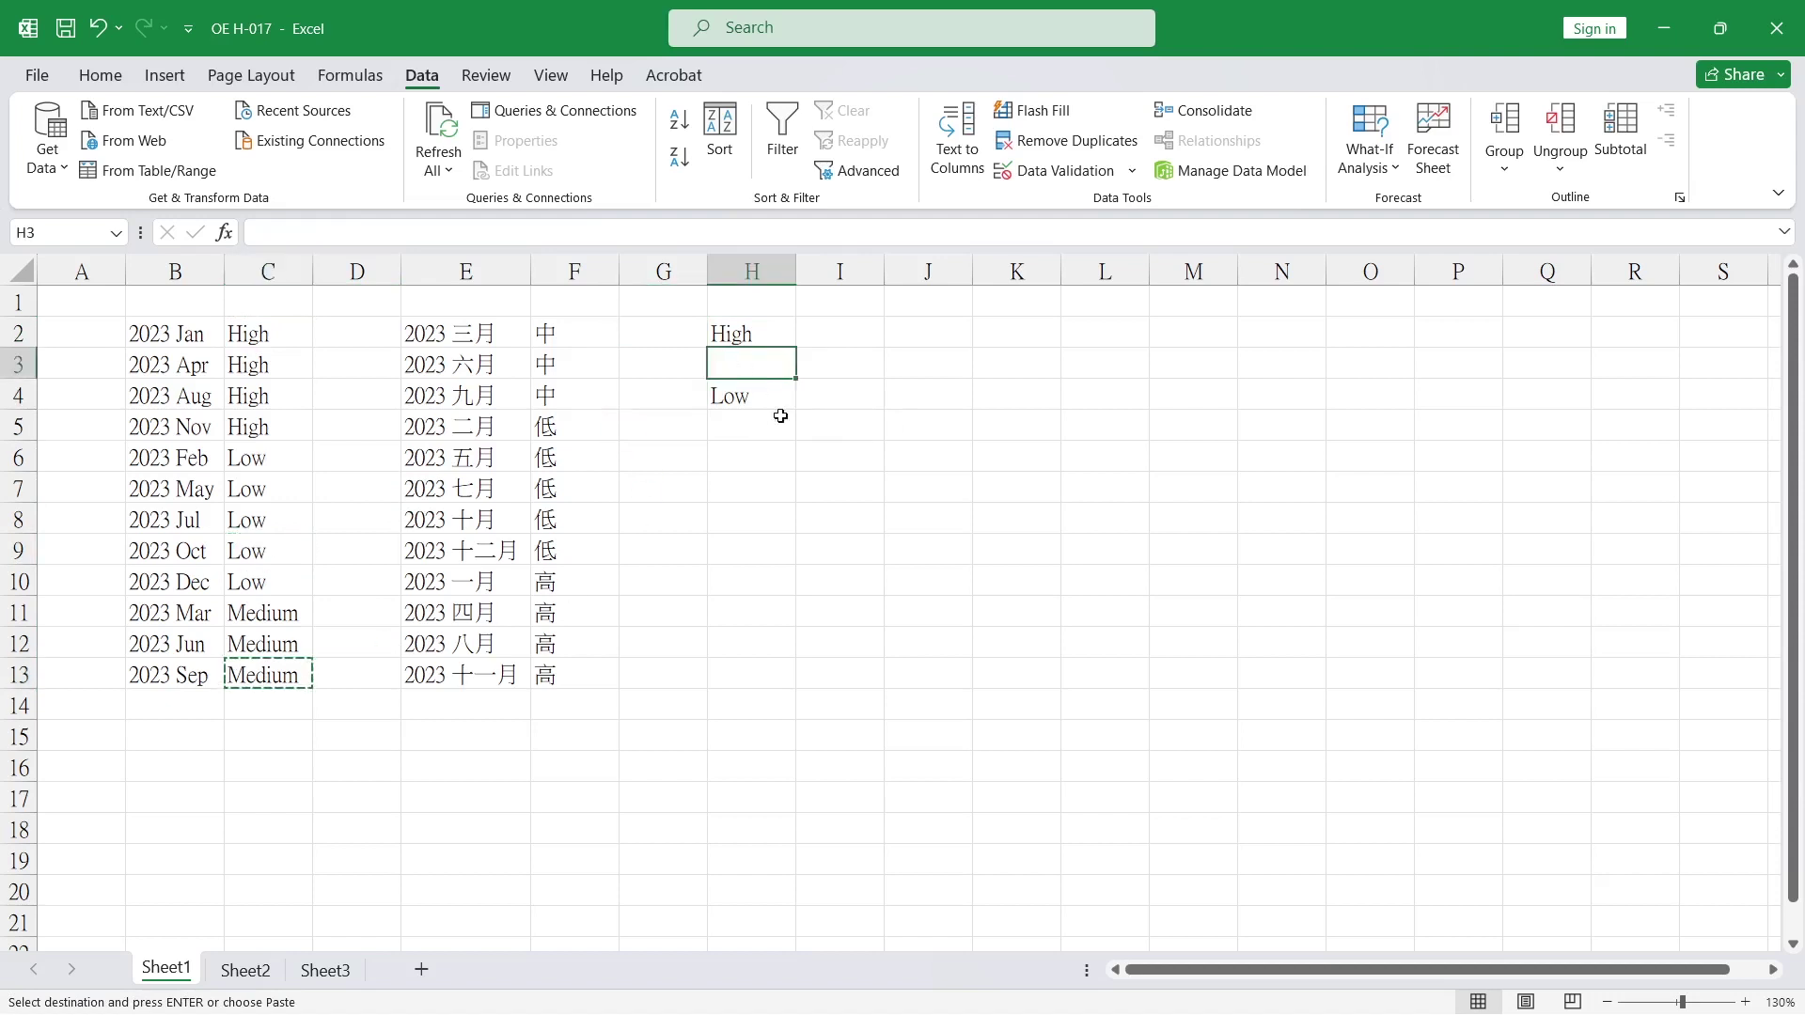
key("ctrl+v")
- Copy the Chinese ratings 高, 中, 低 in I2:I4
left_click(804, 465)
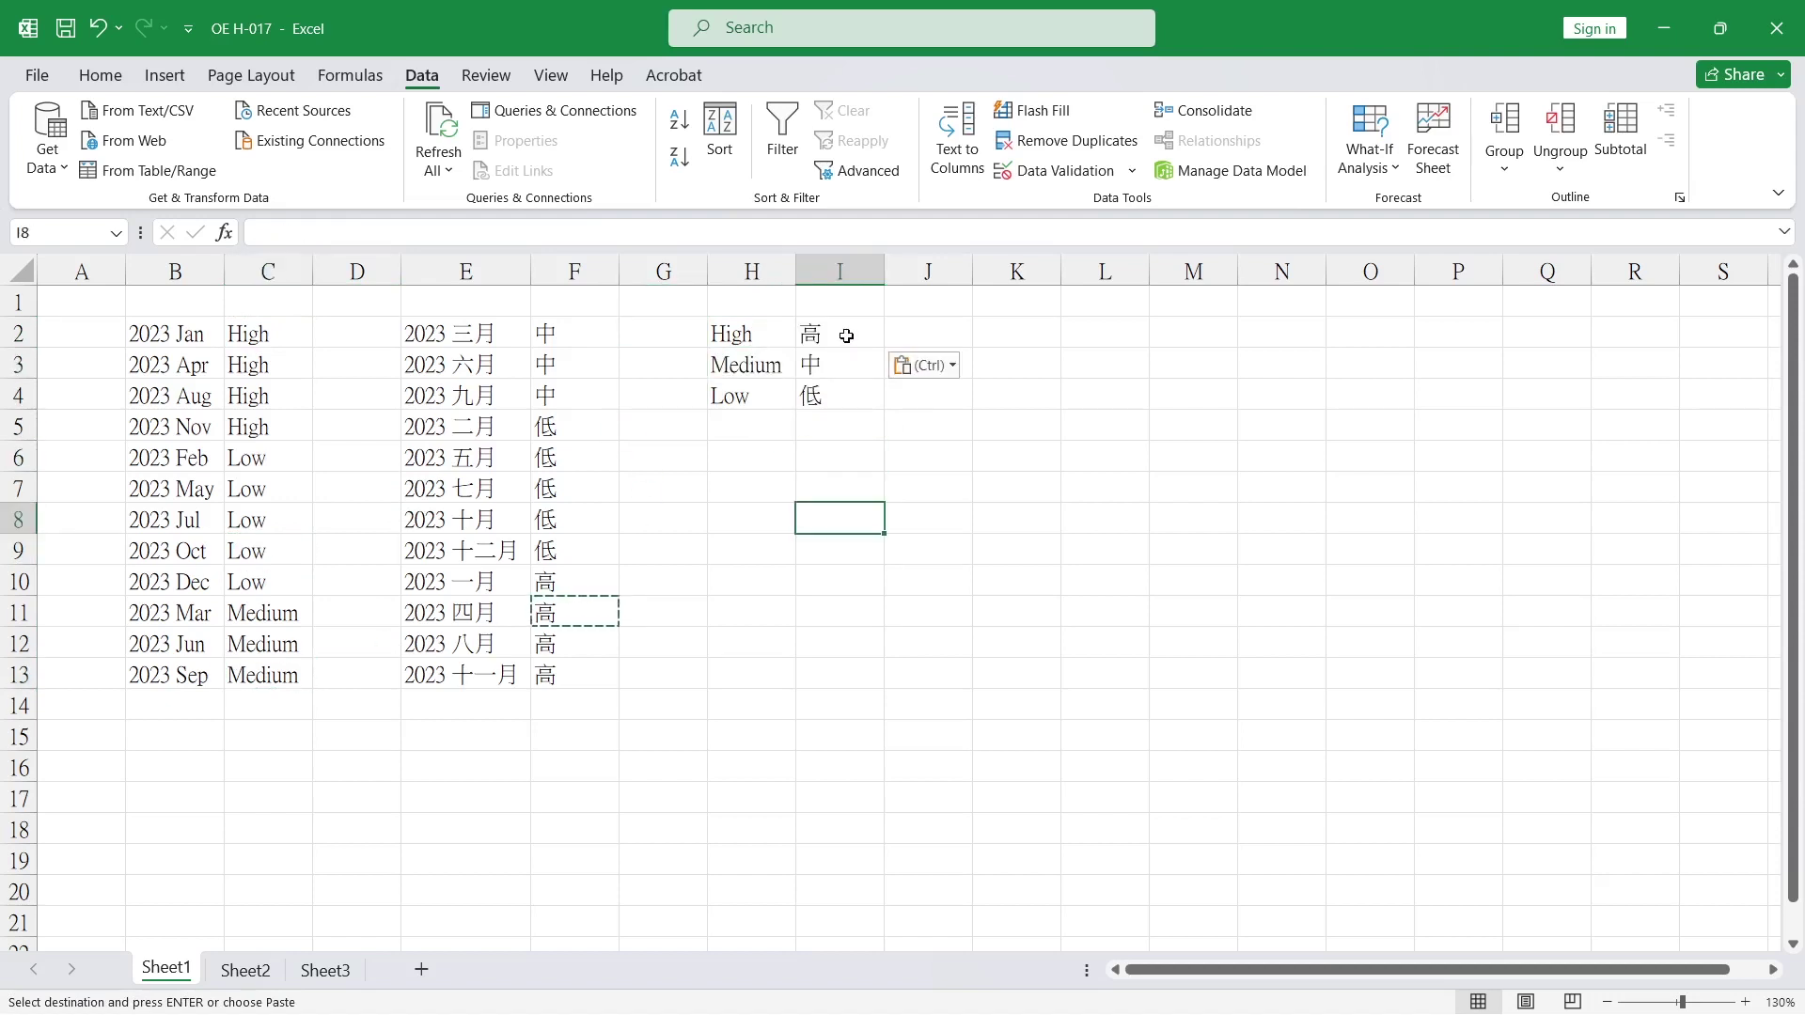
left_click_drag(846, 335, 842, 402)
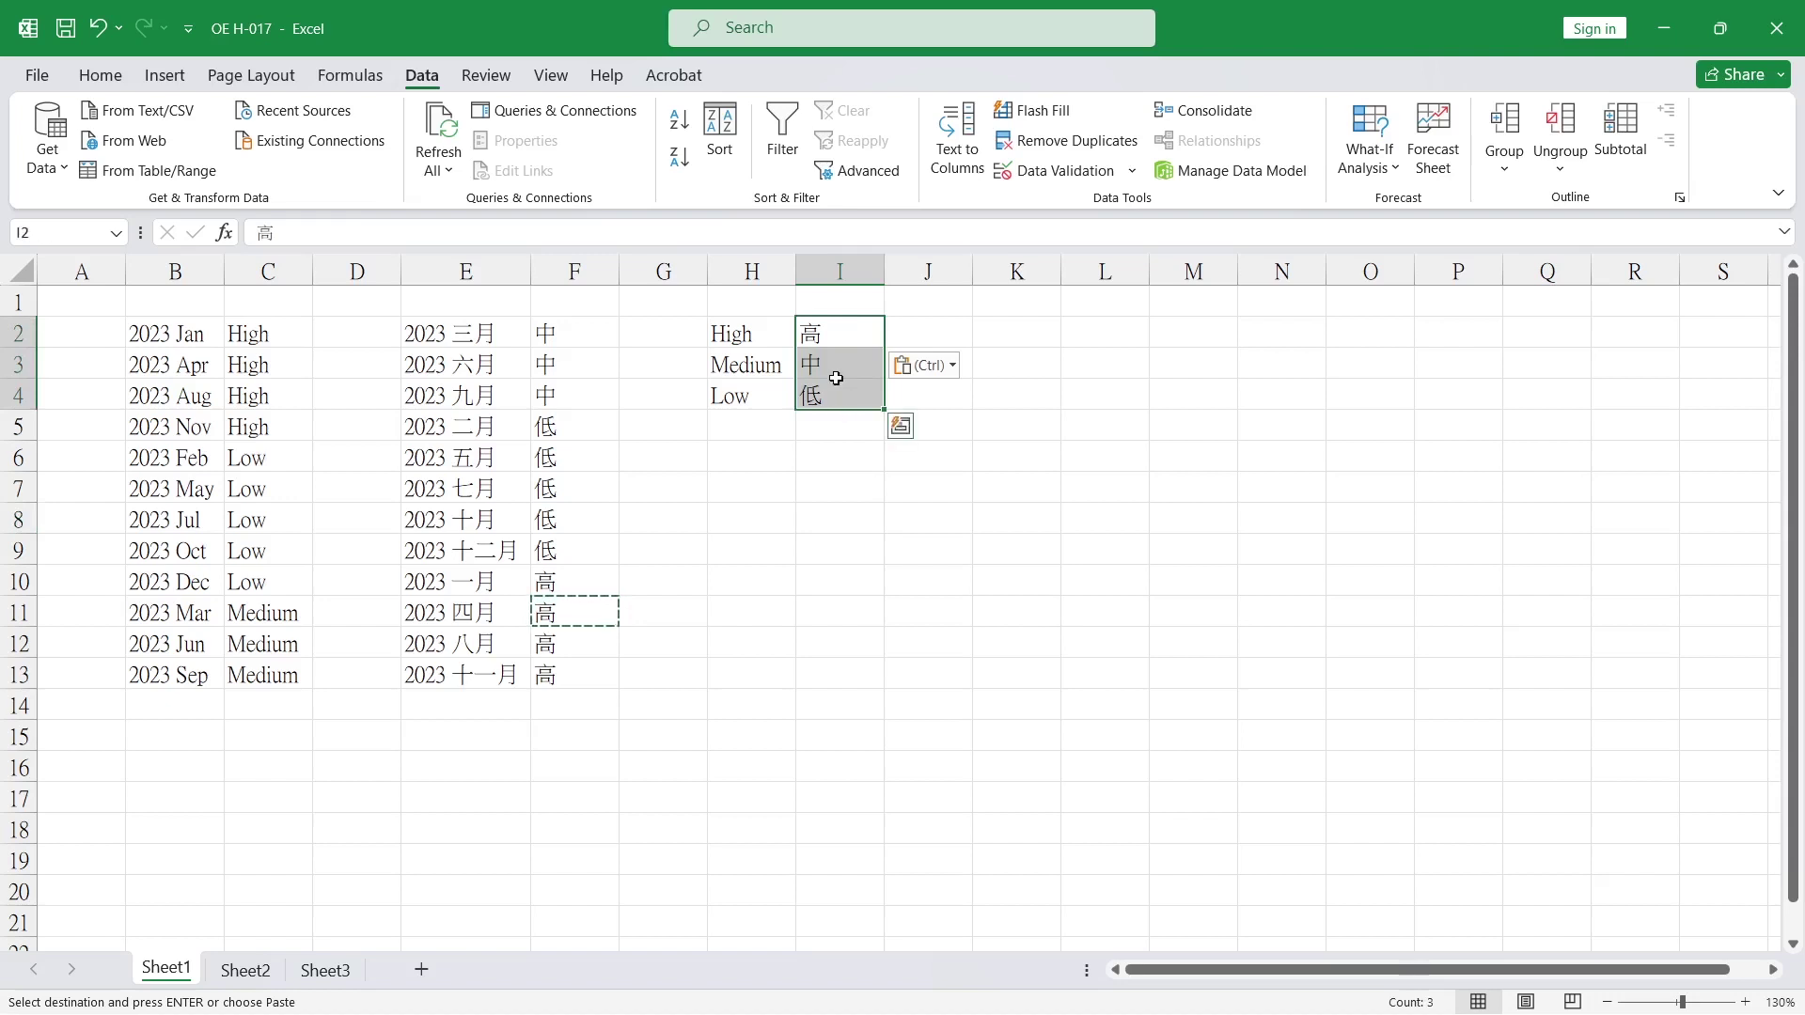
left_click_drag(832, 336, 825, 386)
key("ctrl+c")
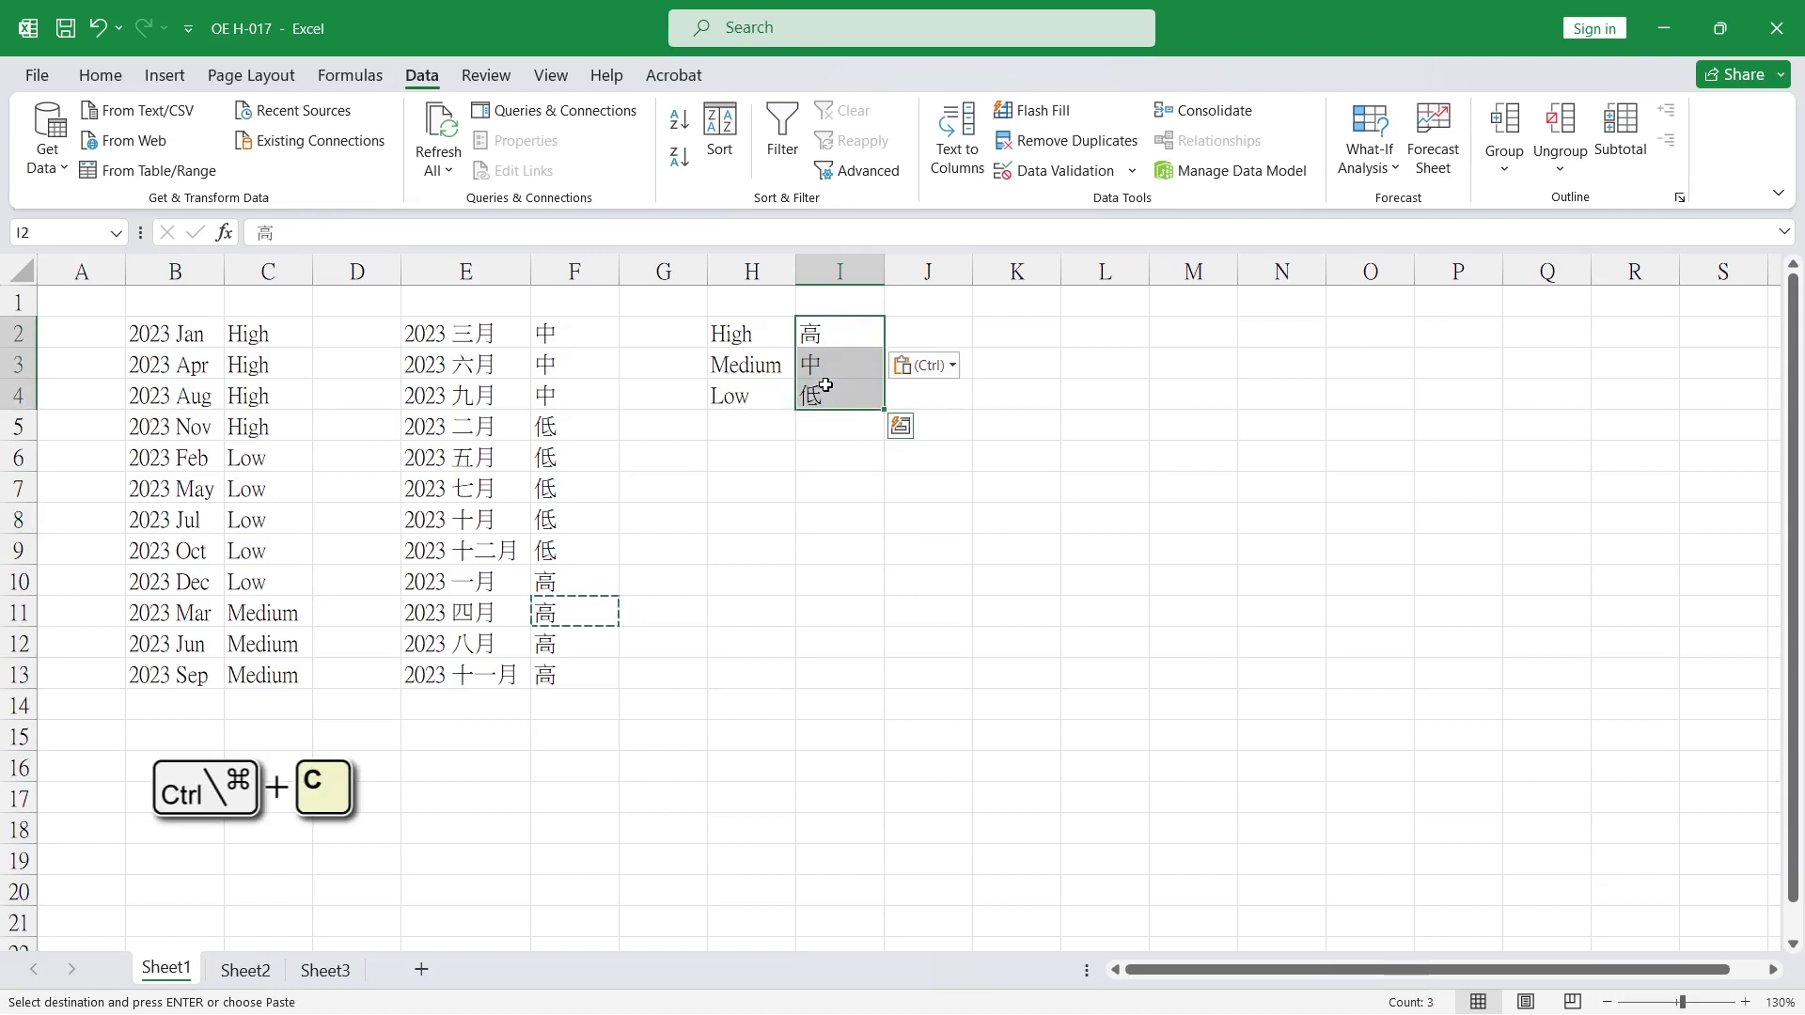
left_click(828, 448)
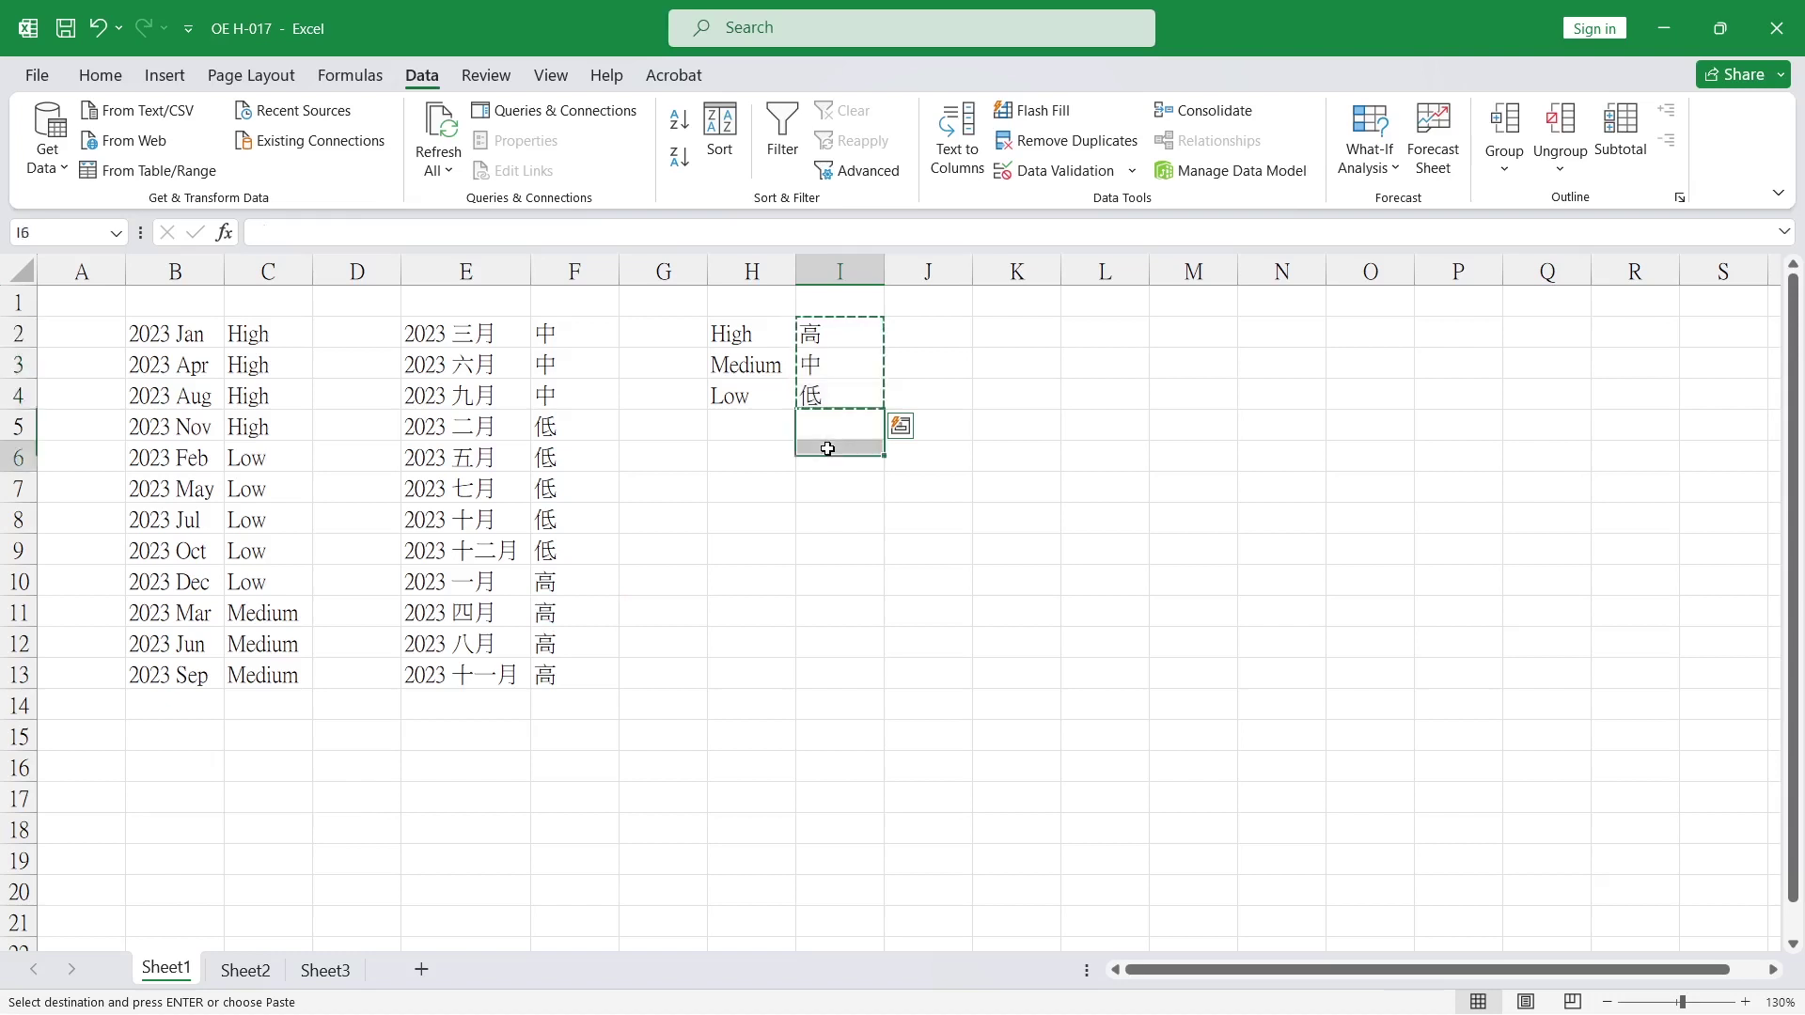
- Paste 高, 中, 低 into Notepad as three lines, then return to the Excel Chinese table
key("alt+Tab")
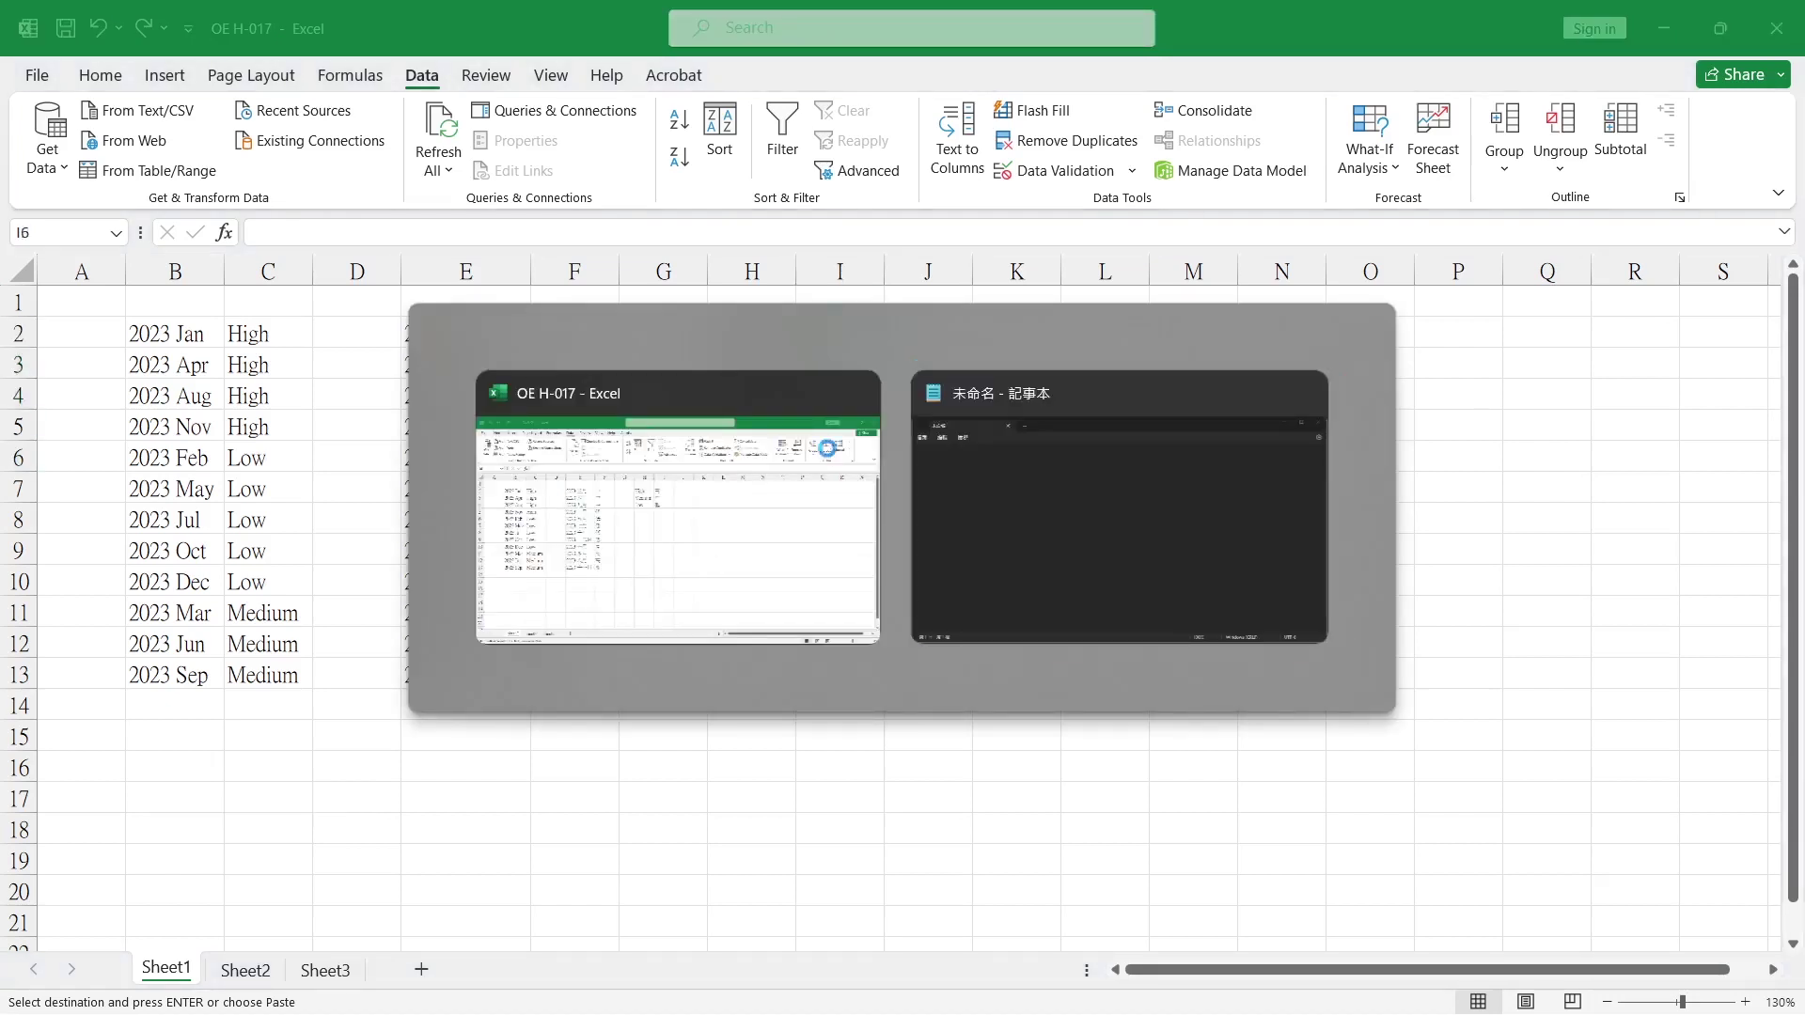
key("ctrl+v")
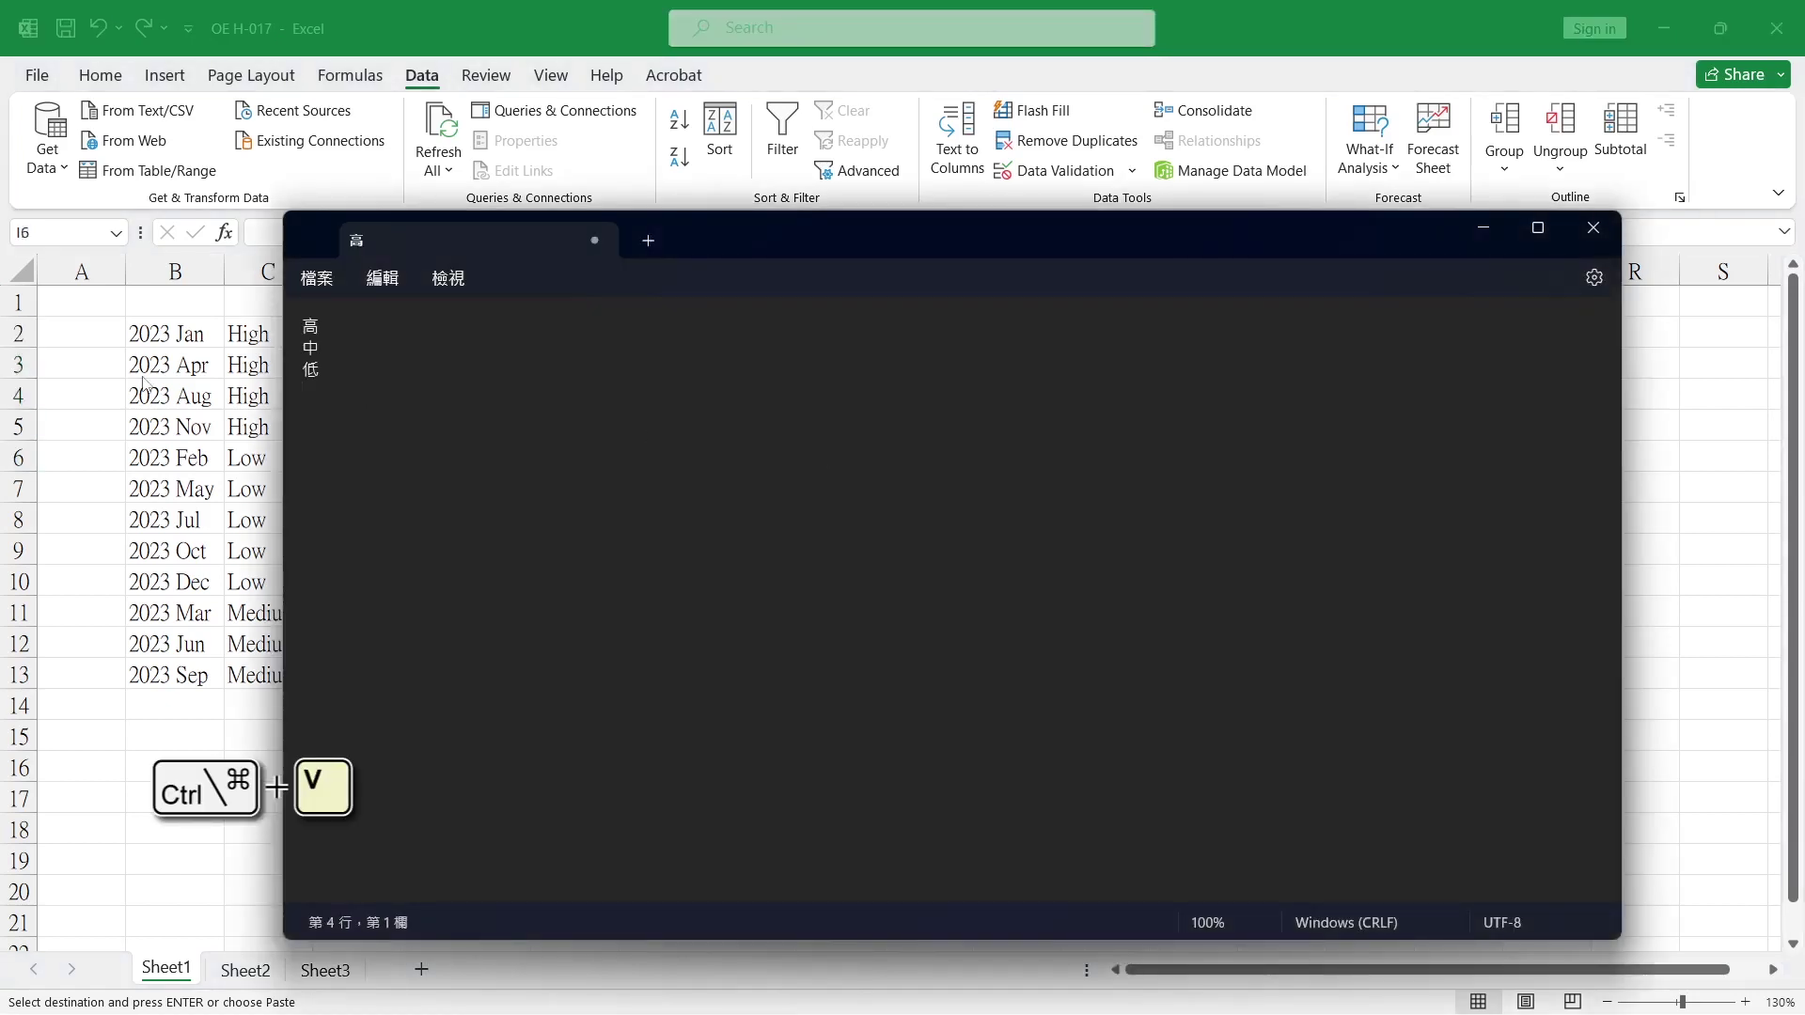
key("alt+Tab")
left_click(662, 455)
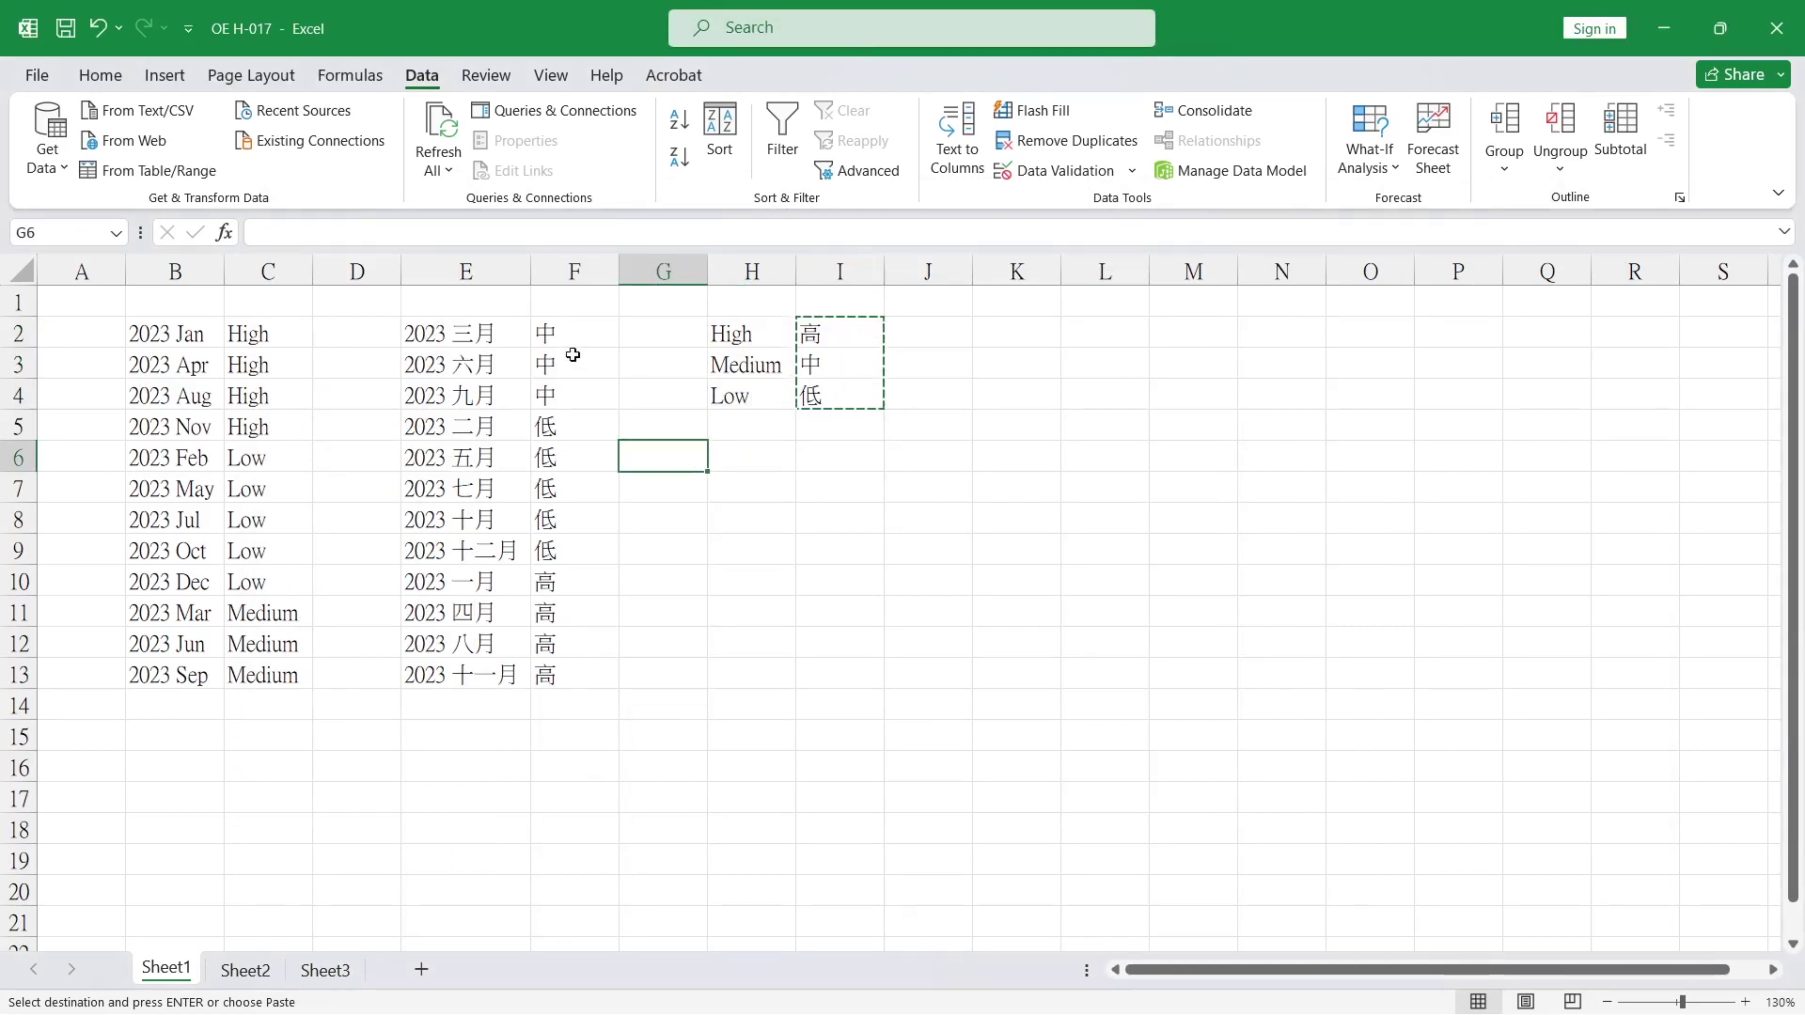
left_click(539, 336)
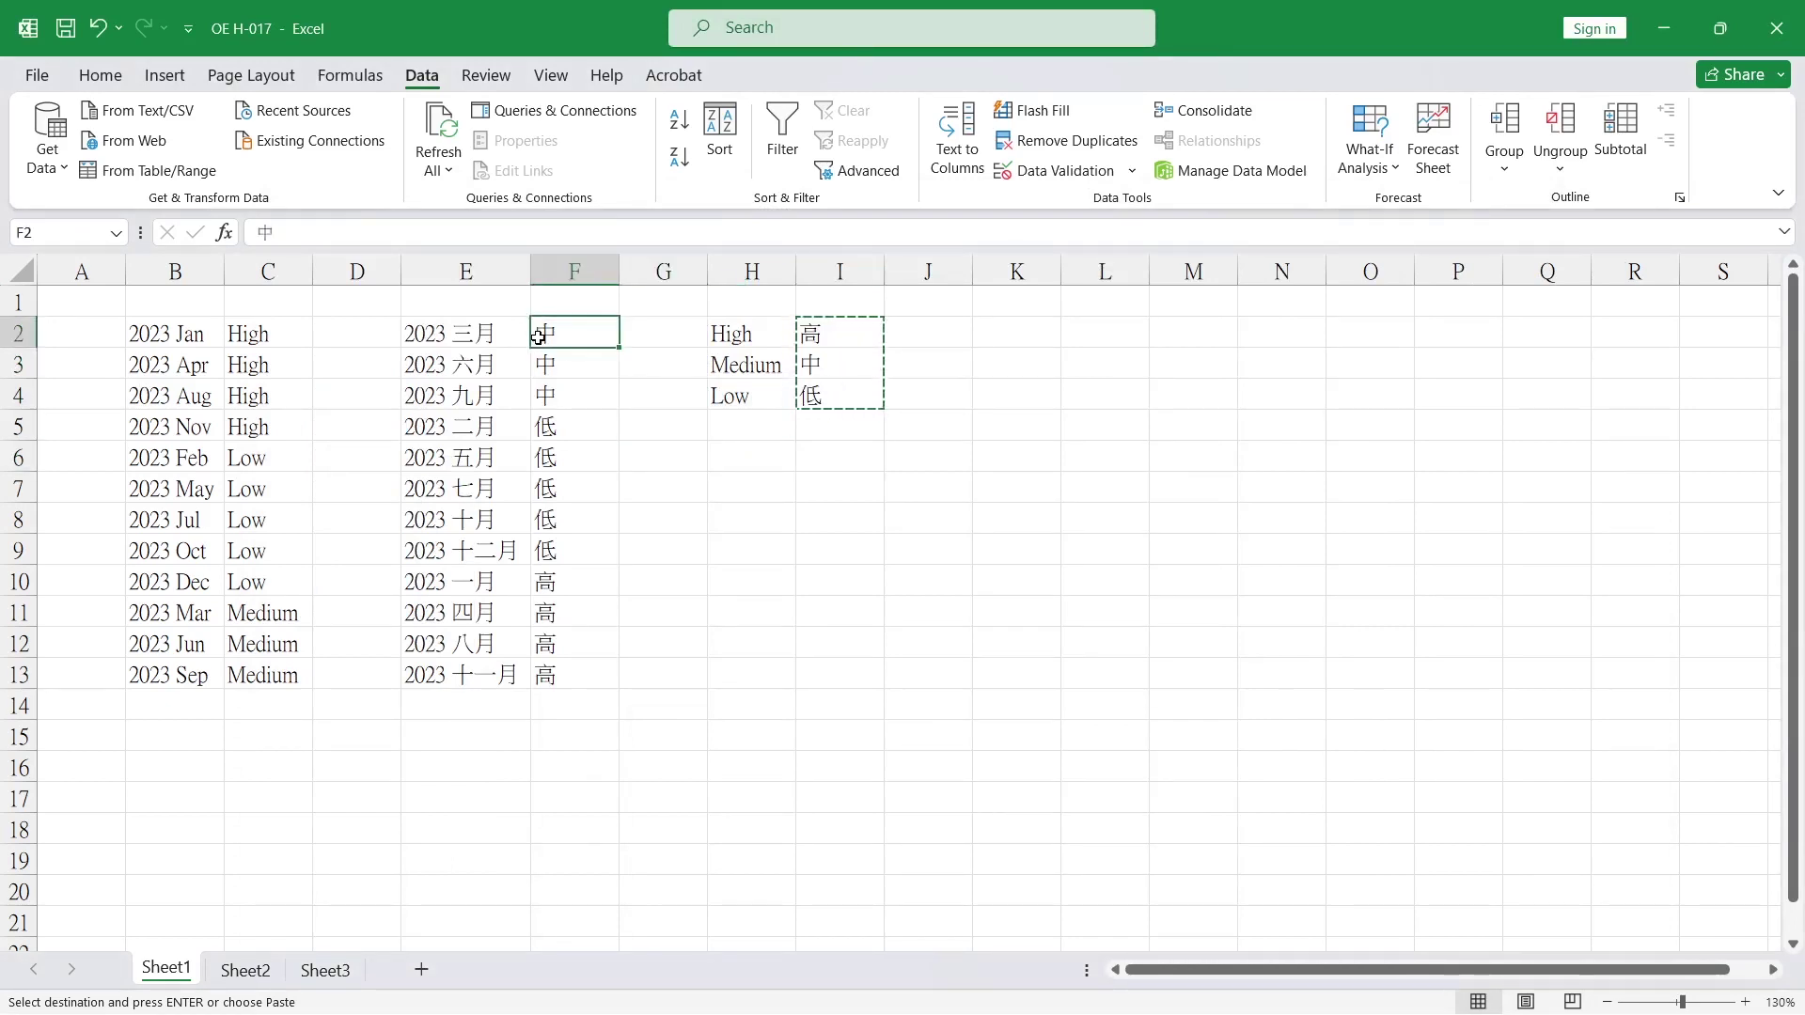
- Sort the Chinese table by column F using a new 高, 中, 低 custom list pasted from Notepad
left_click(721, 136)
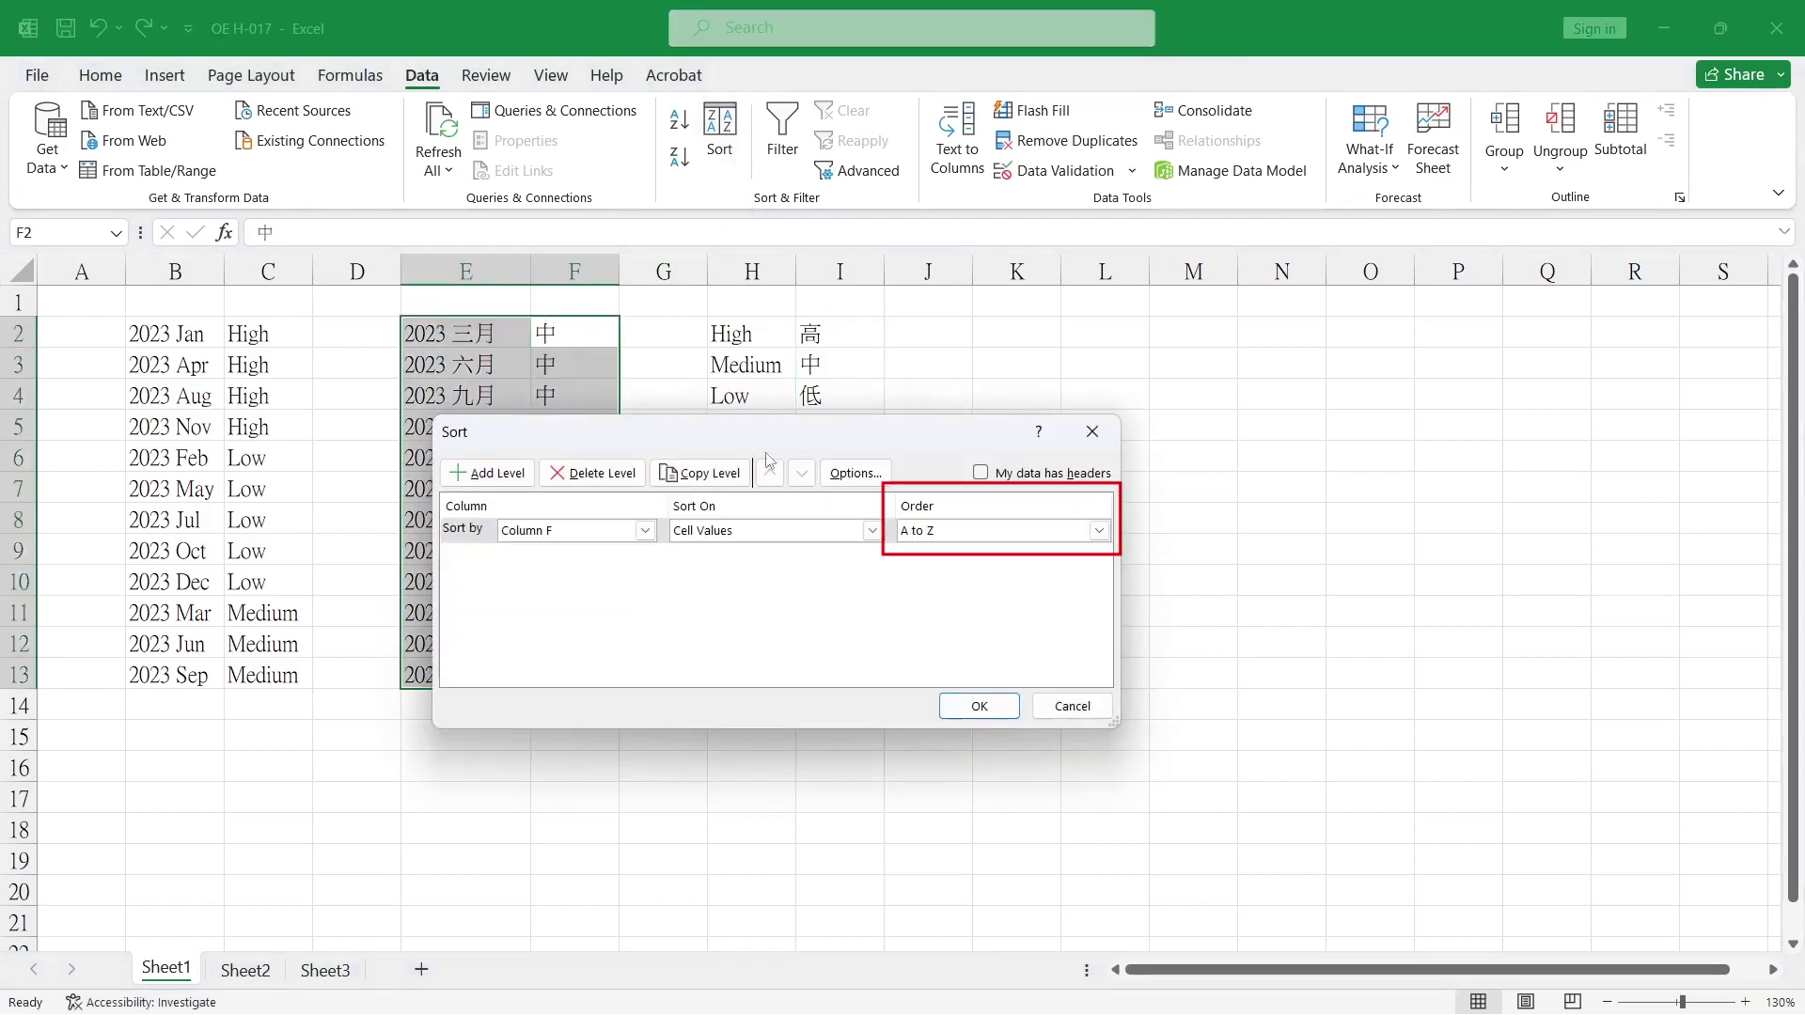
left_click(970, 536)
left_click(971, 589)
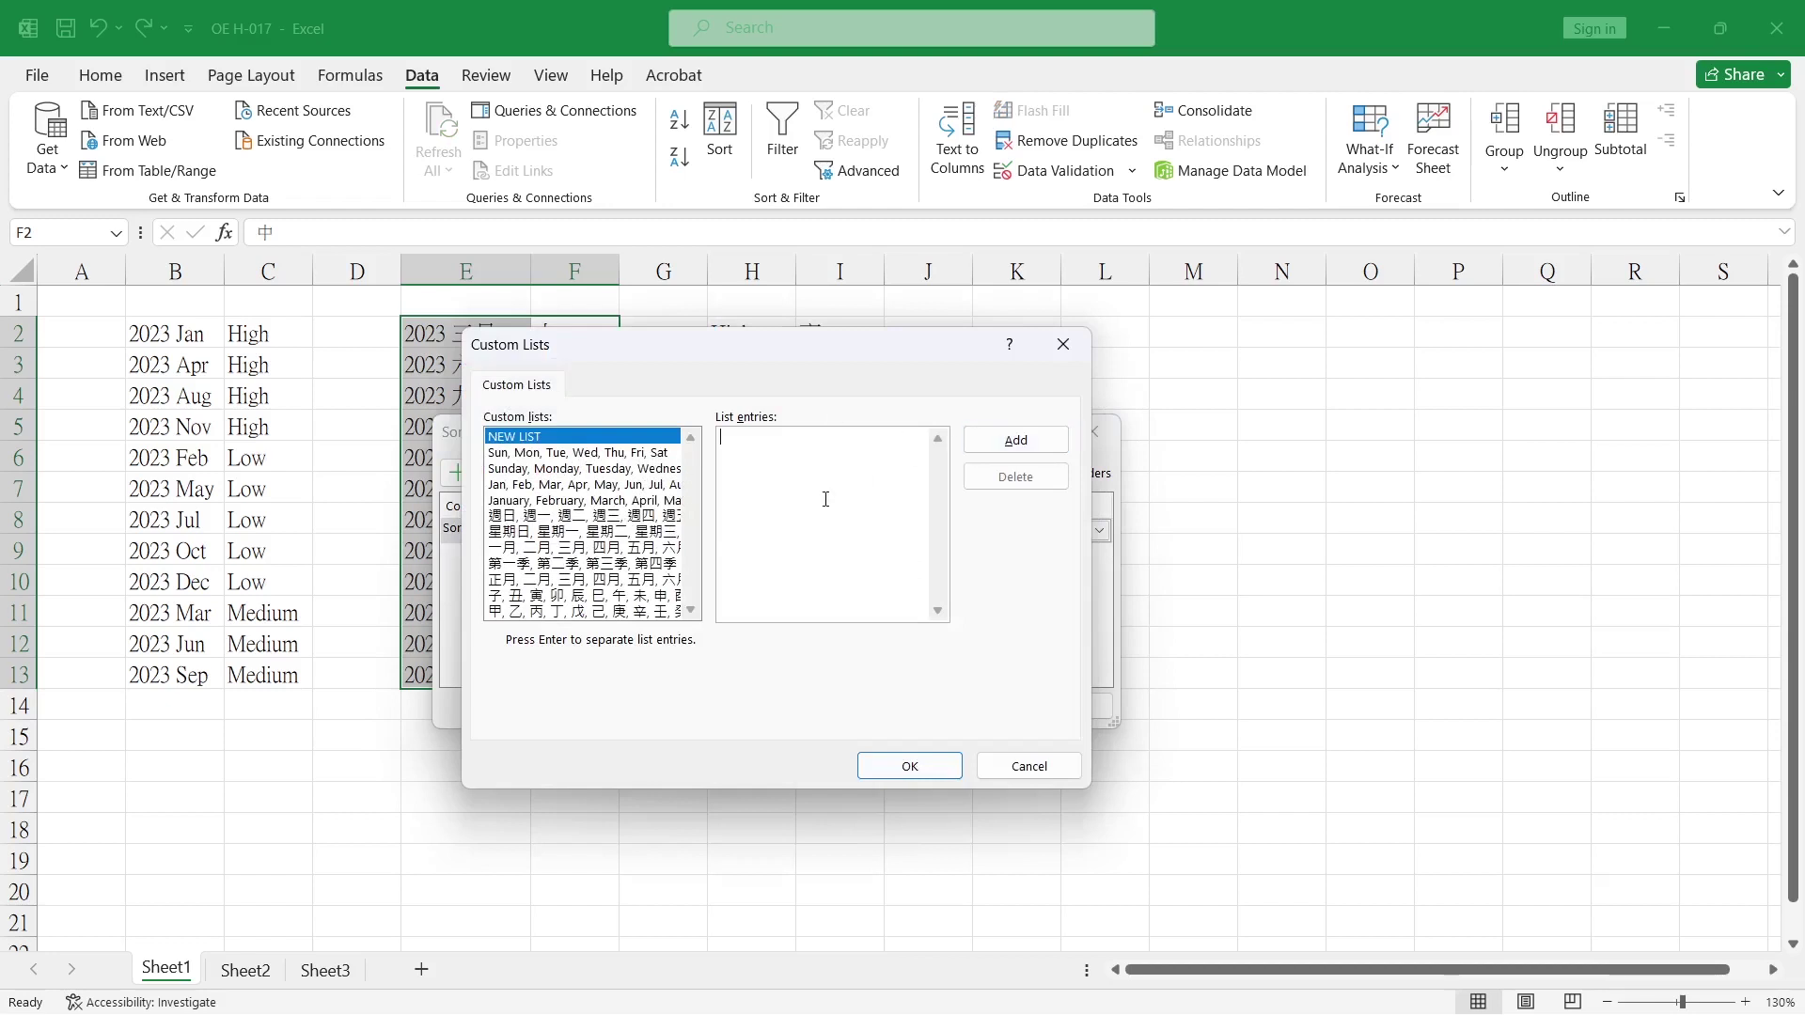
key("alt+Tab")
key("alt+Tab")
key("ctrl+c")
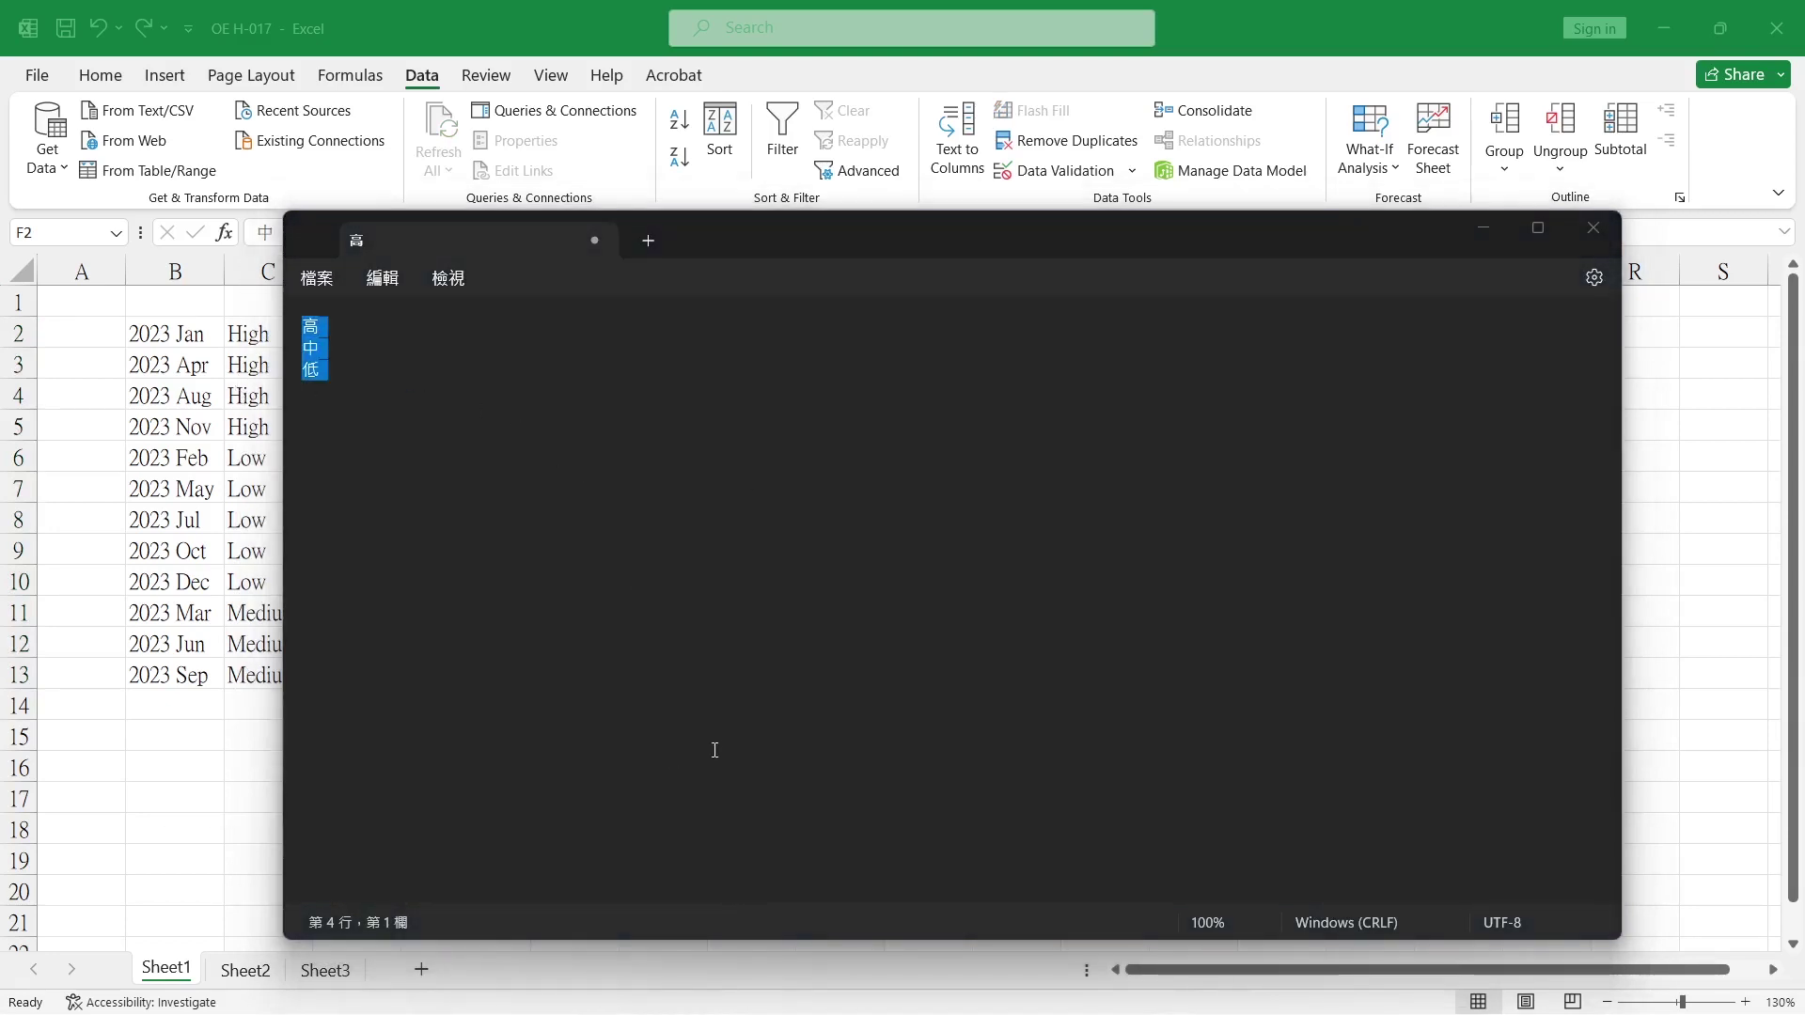
key("alt+Tab")
key("ctrl+v")
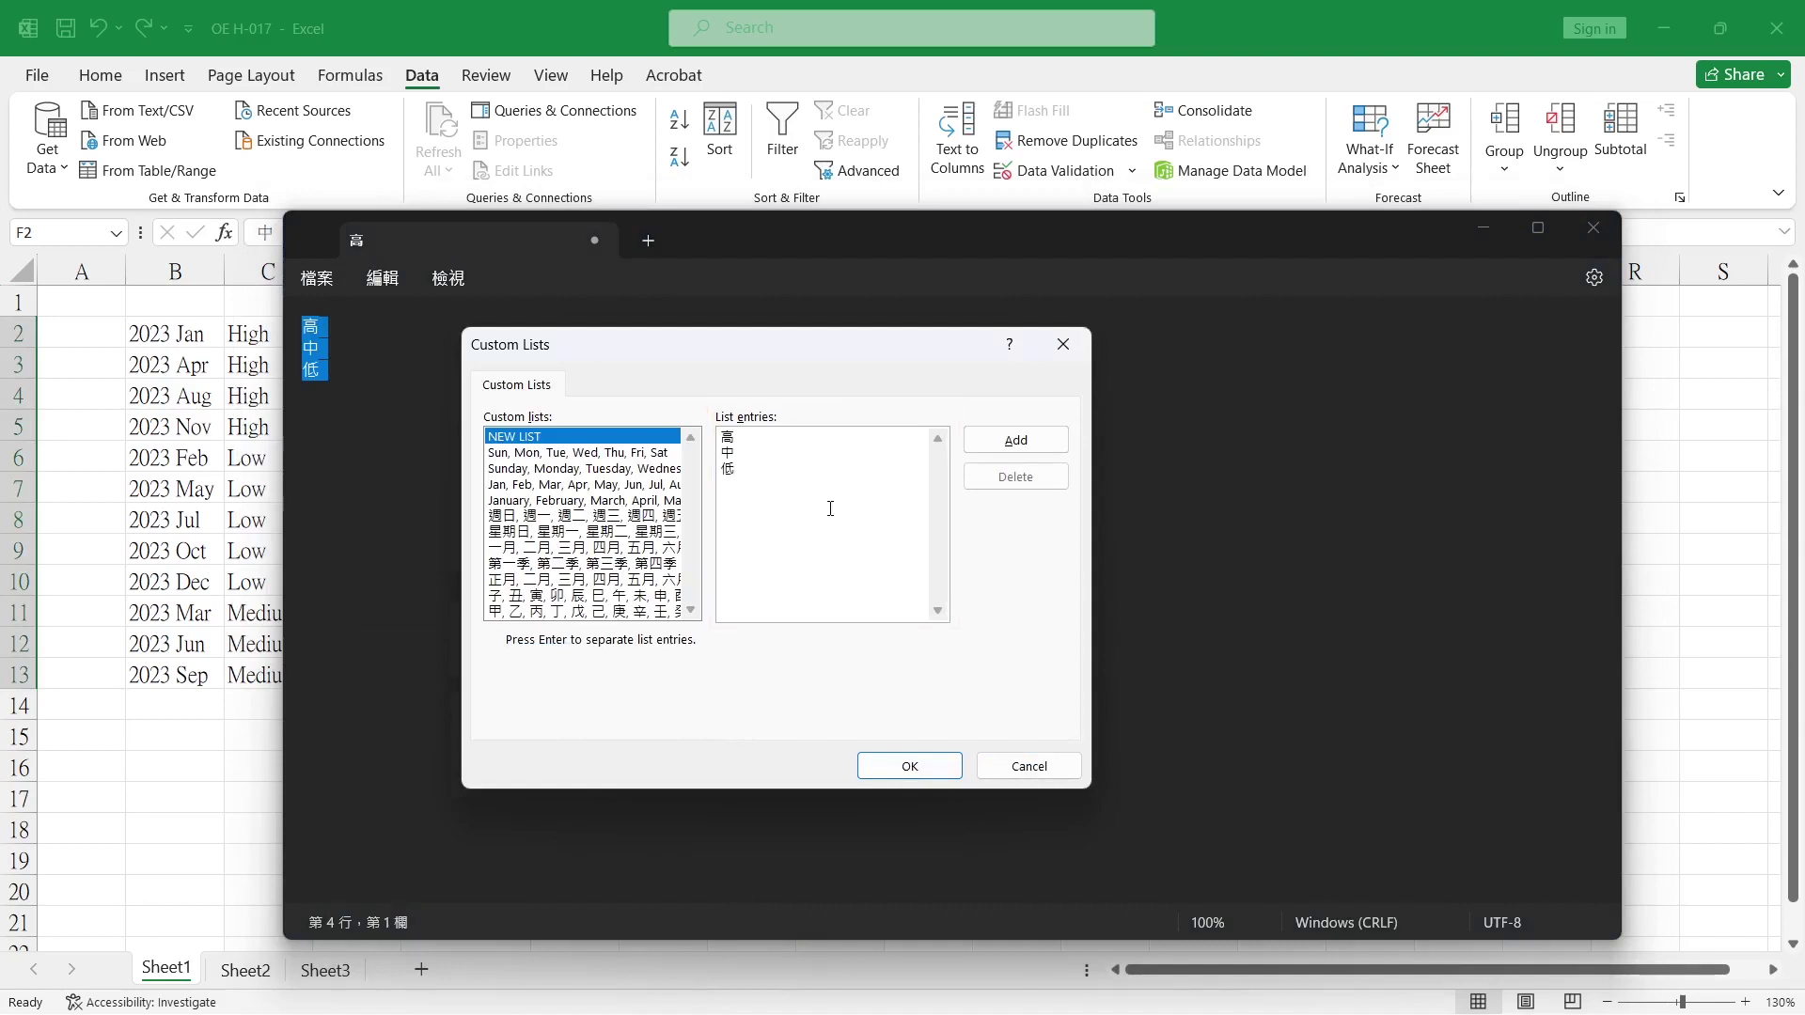
left_click(1015, 440)
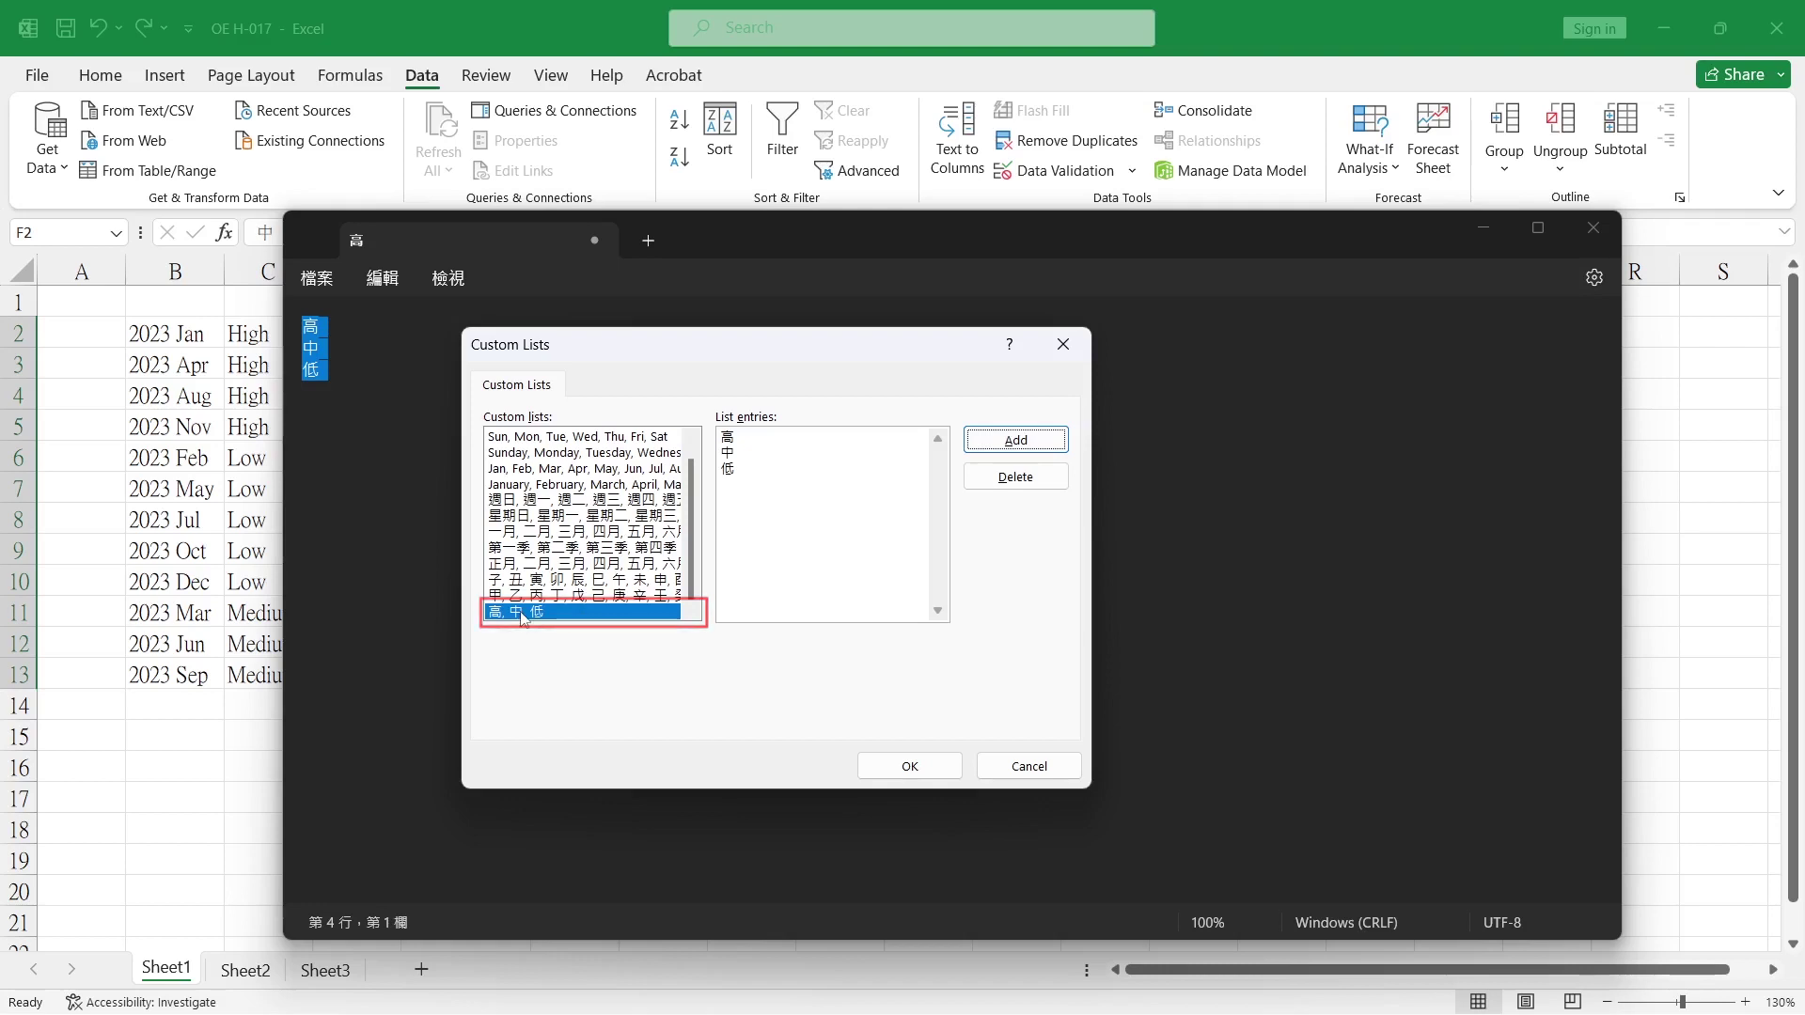
left_click(909, 767)
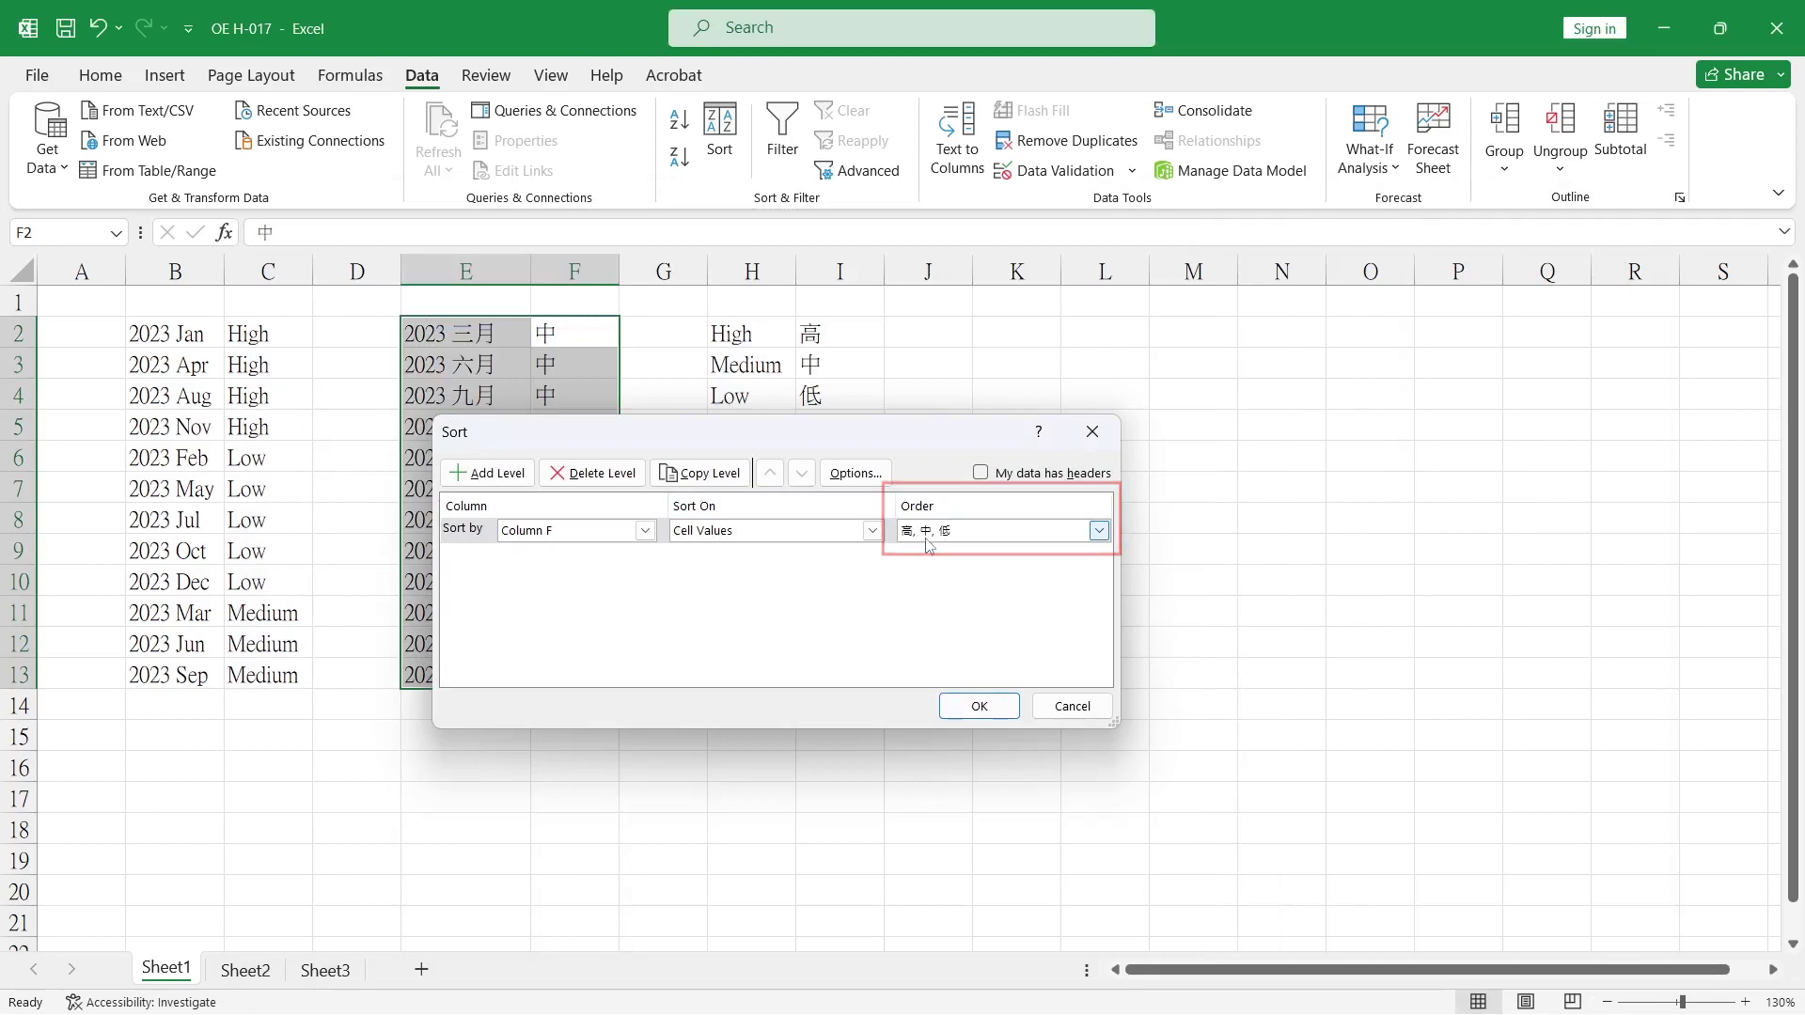
left_click(978, 706)
left_click(739, 598)
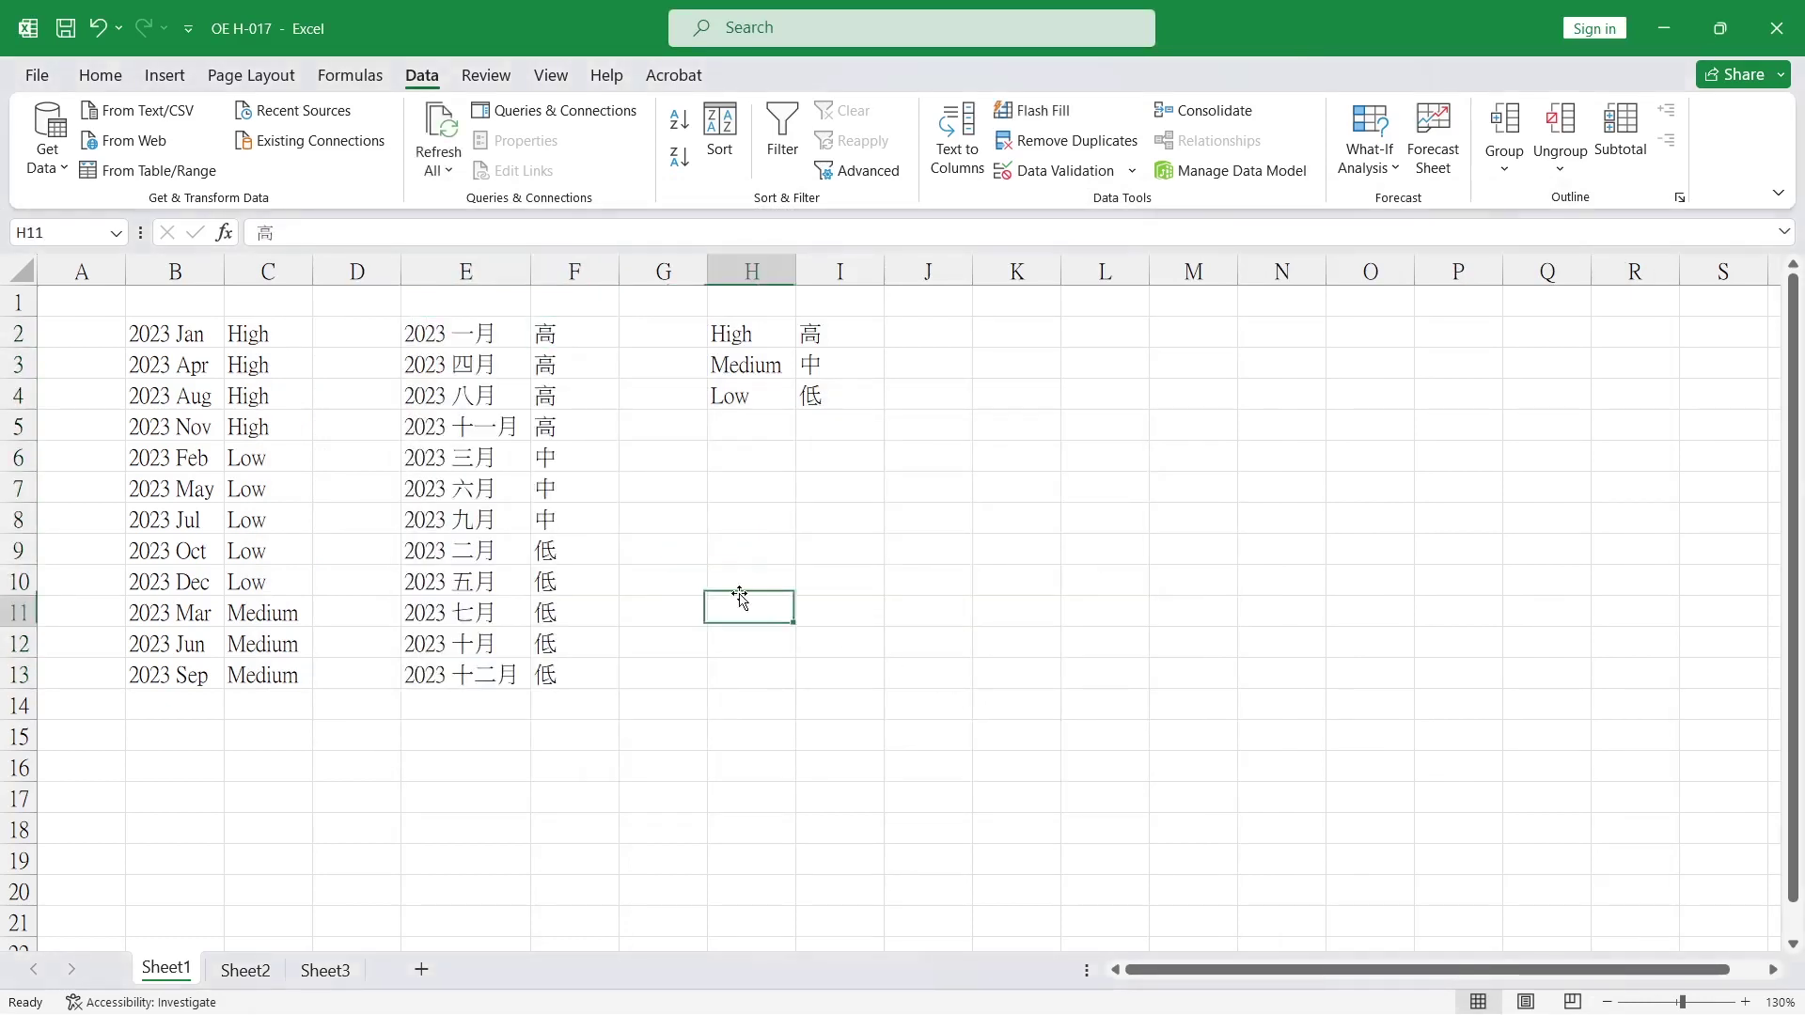
- Select the ratings in column F, then the High, Medium, Low entries in H2:H4
left_click_drag(584, 336, 586, 416)
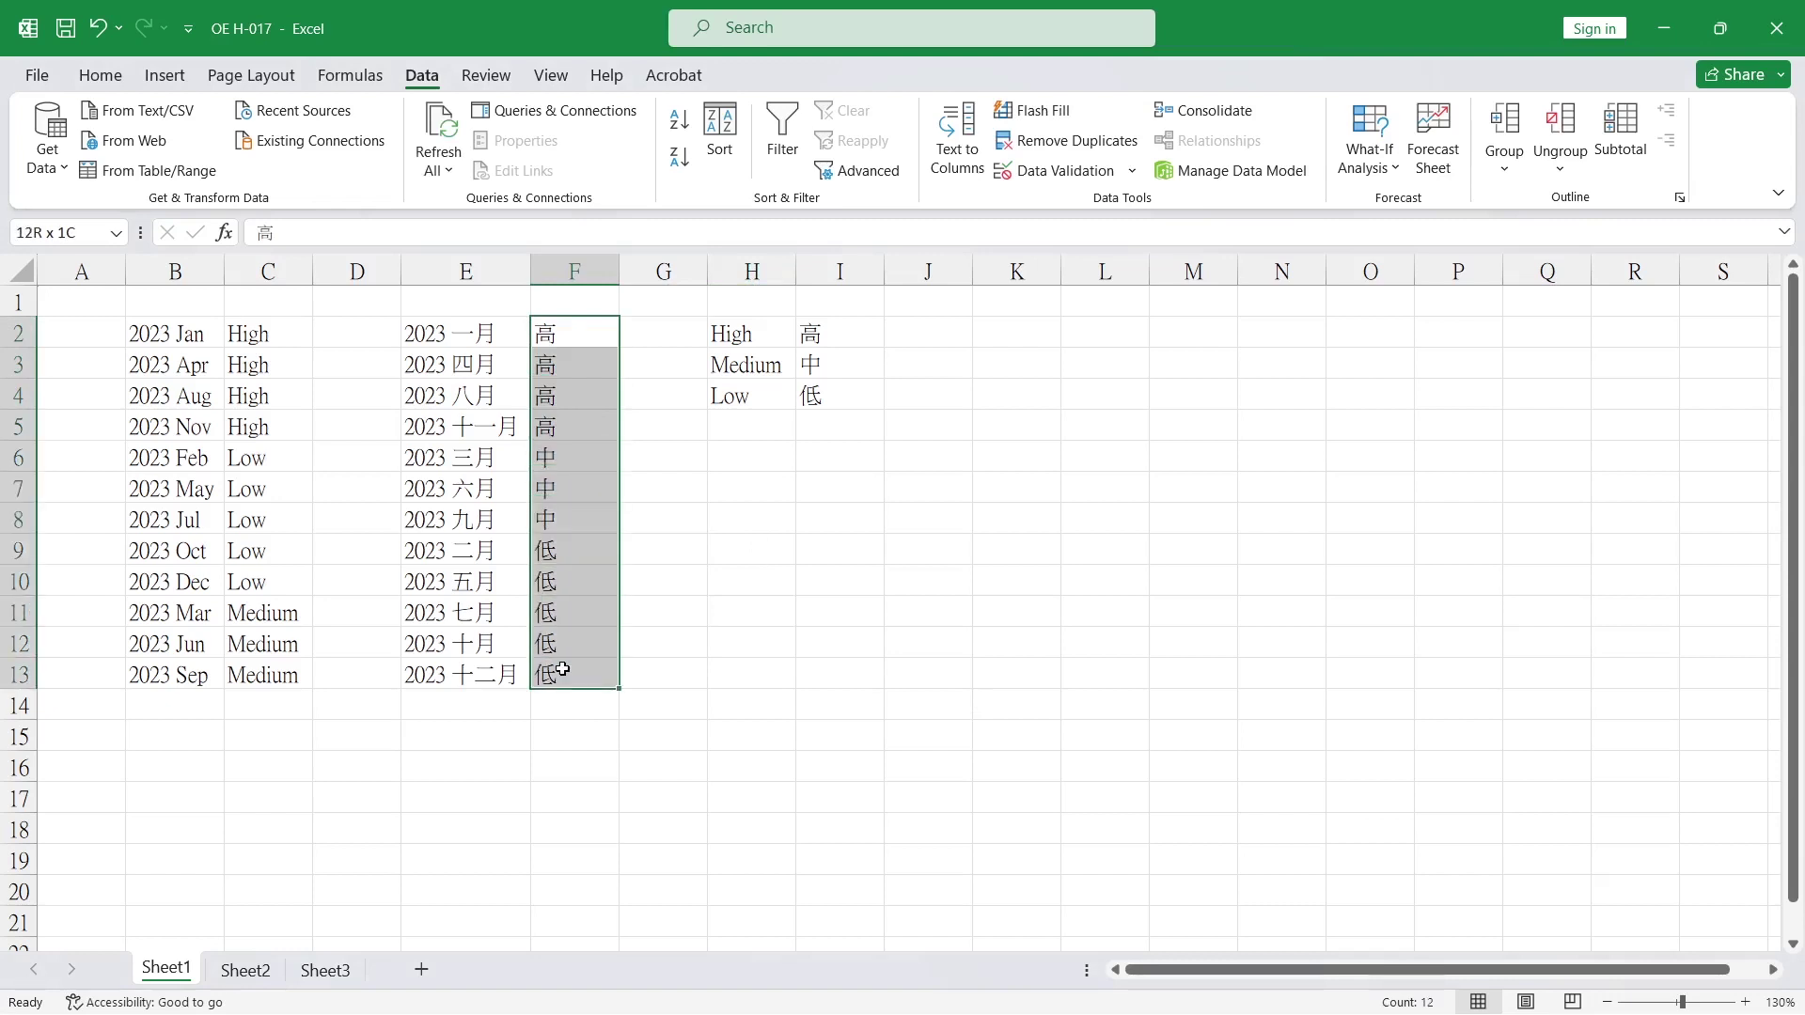
left_click_drag(587, 416, 572, 669)
left_click(771, 614)
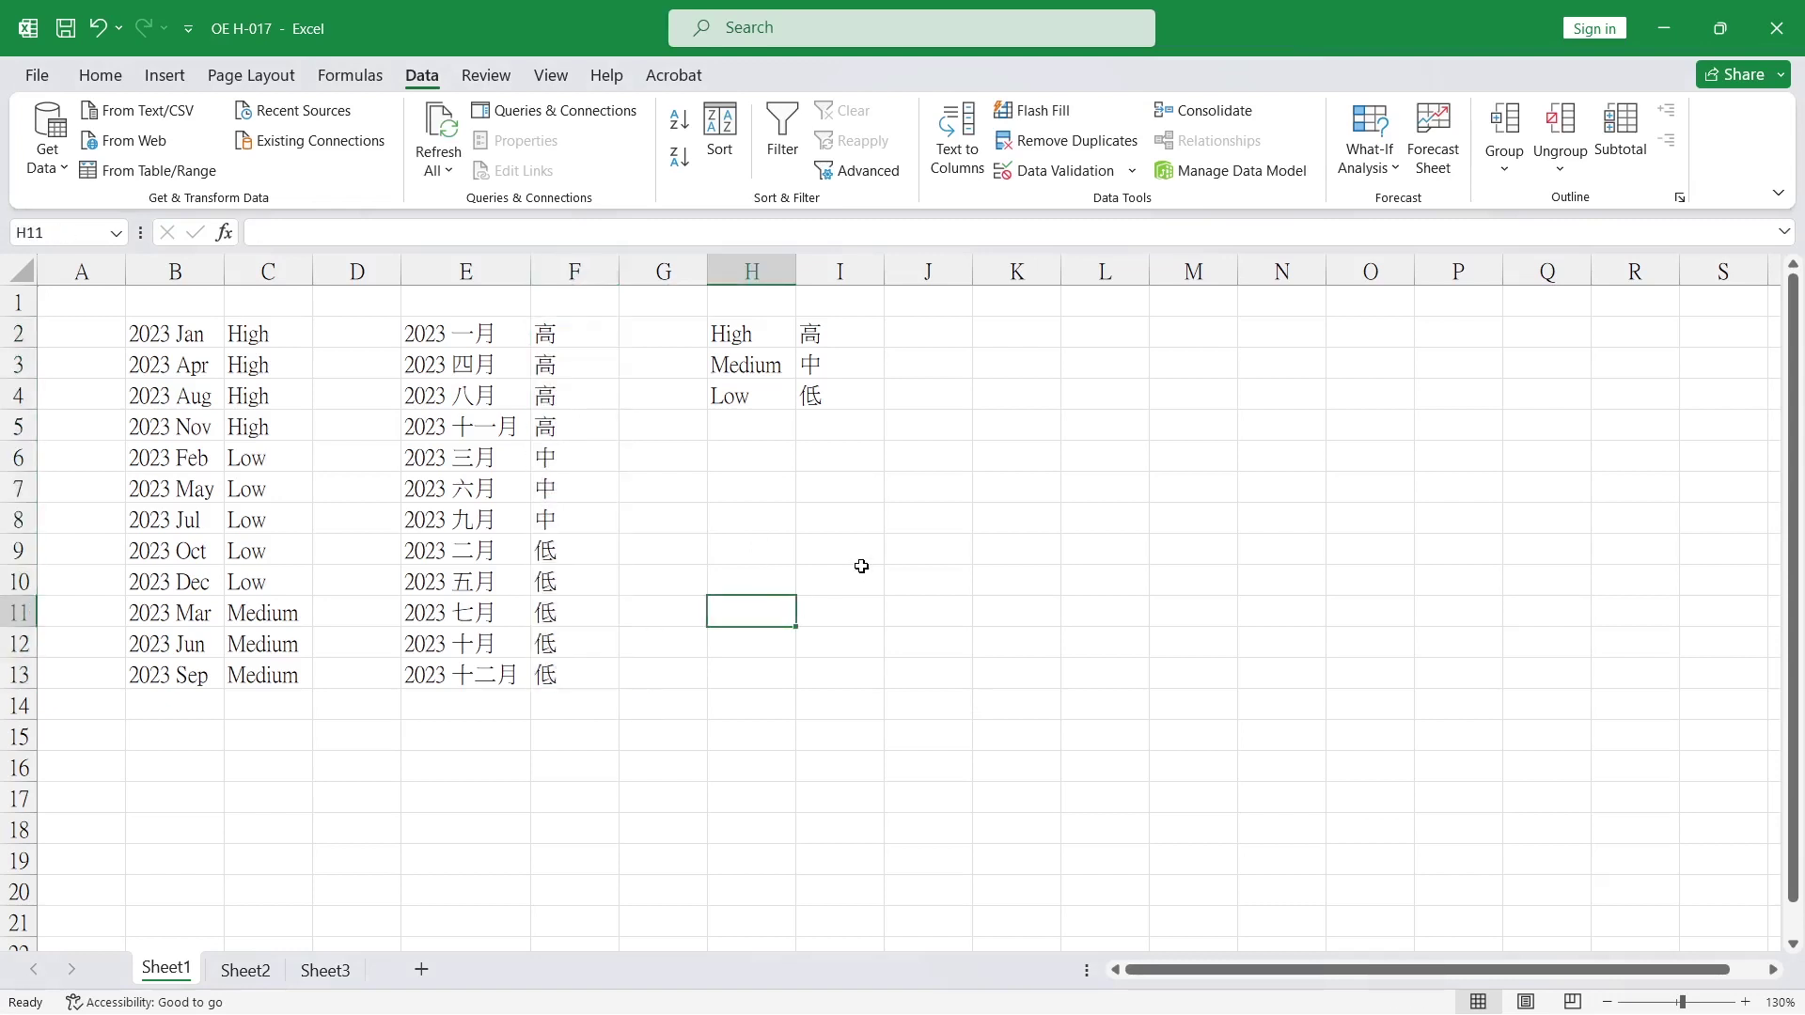
left_click(730, 334)
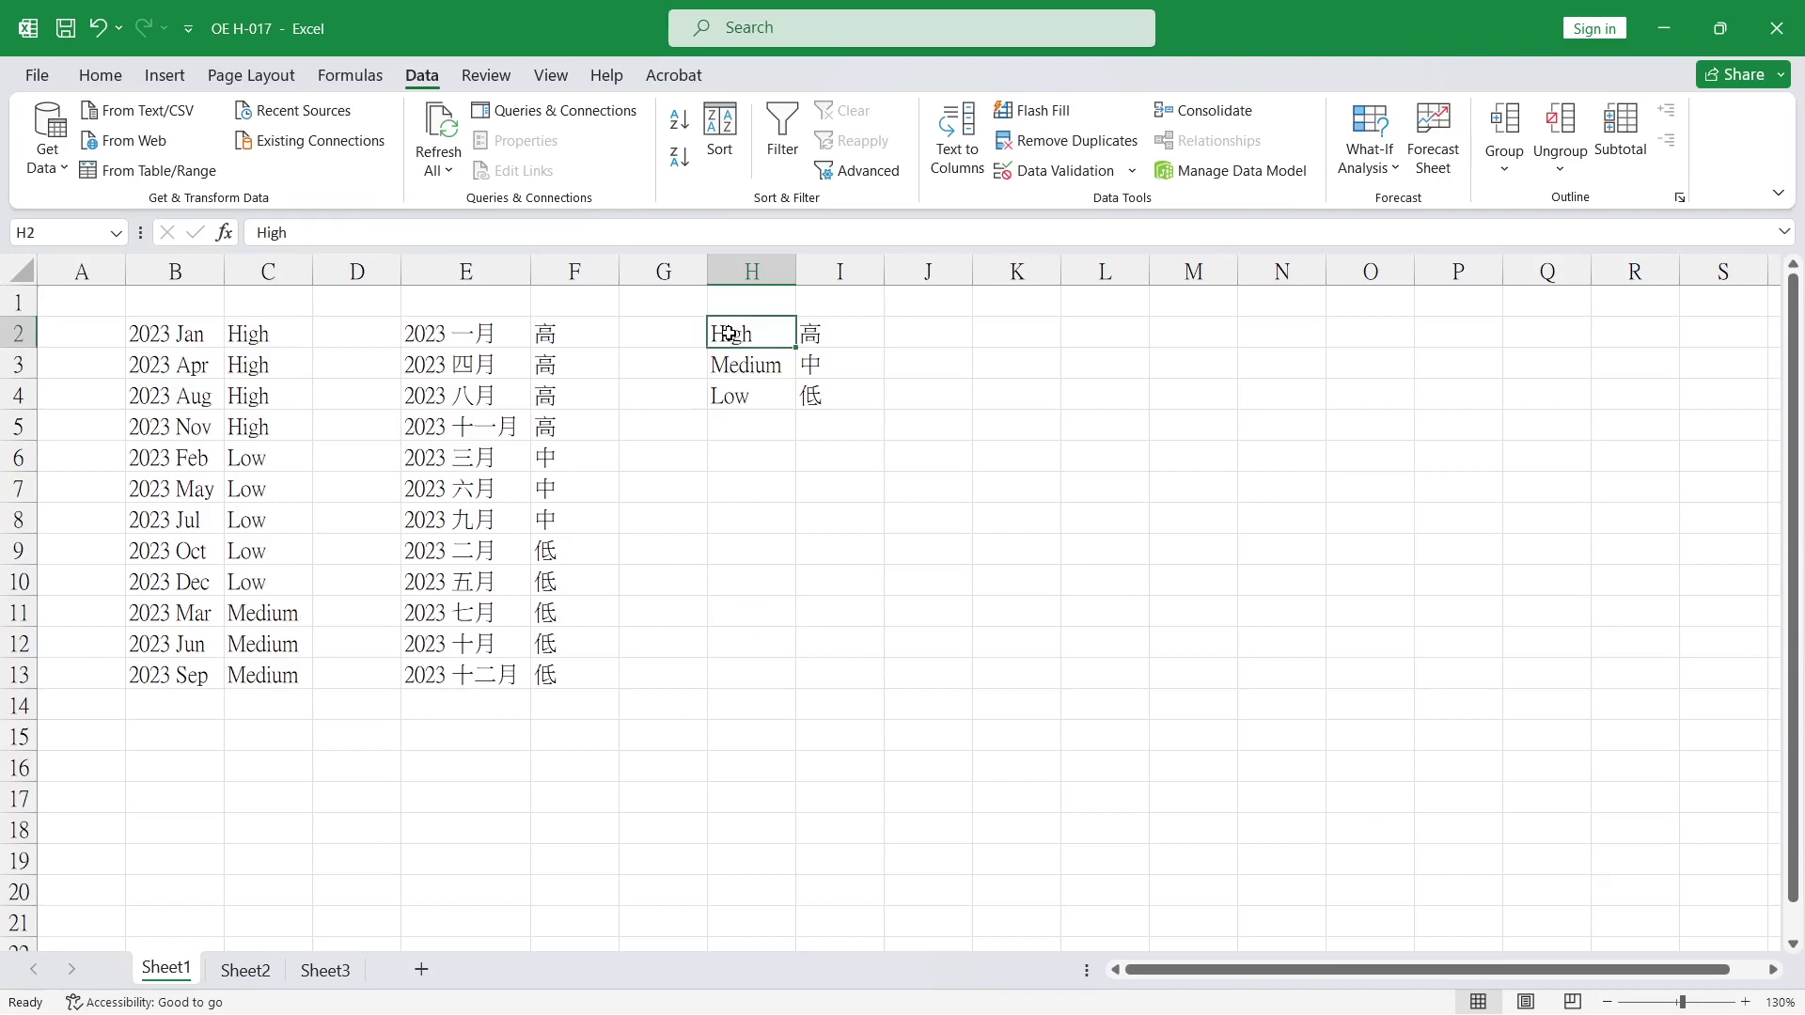
left_click_drag(734, 354, 738, 386)
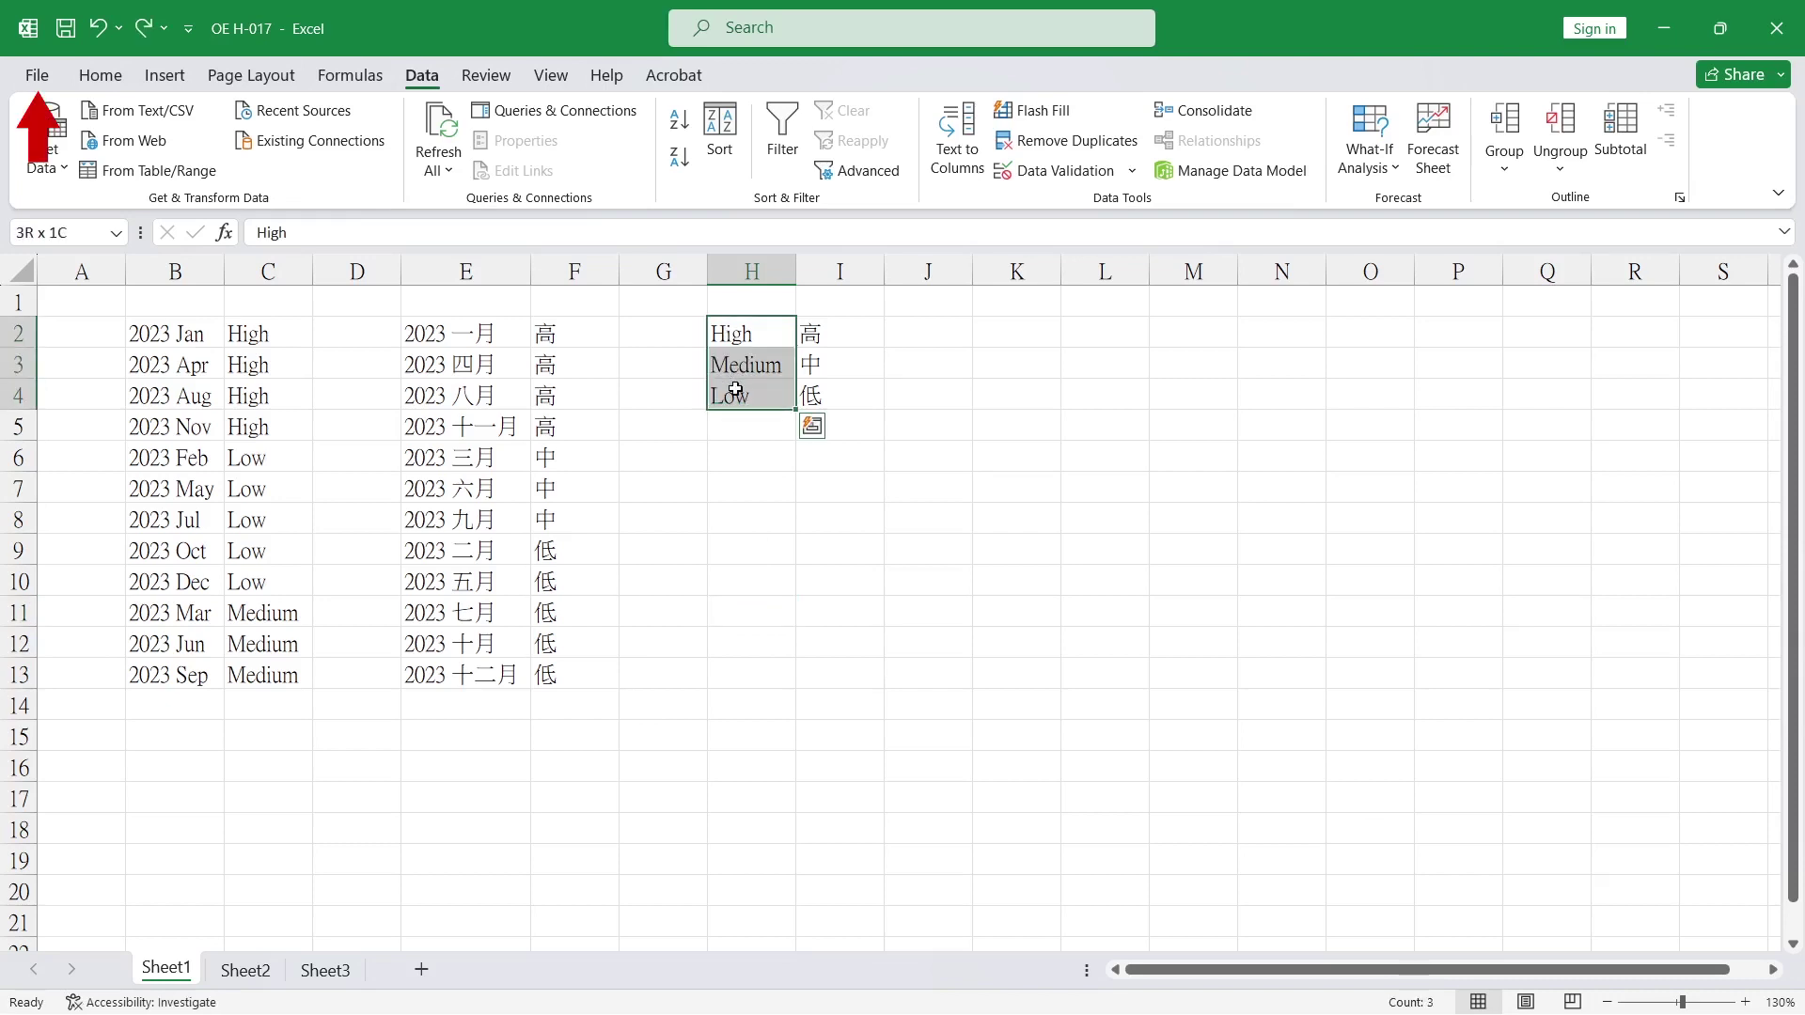
- Open Edit Custom Lists from the Advanced page of Excel Options
left_click(37, 79)
left_click(79, 970)
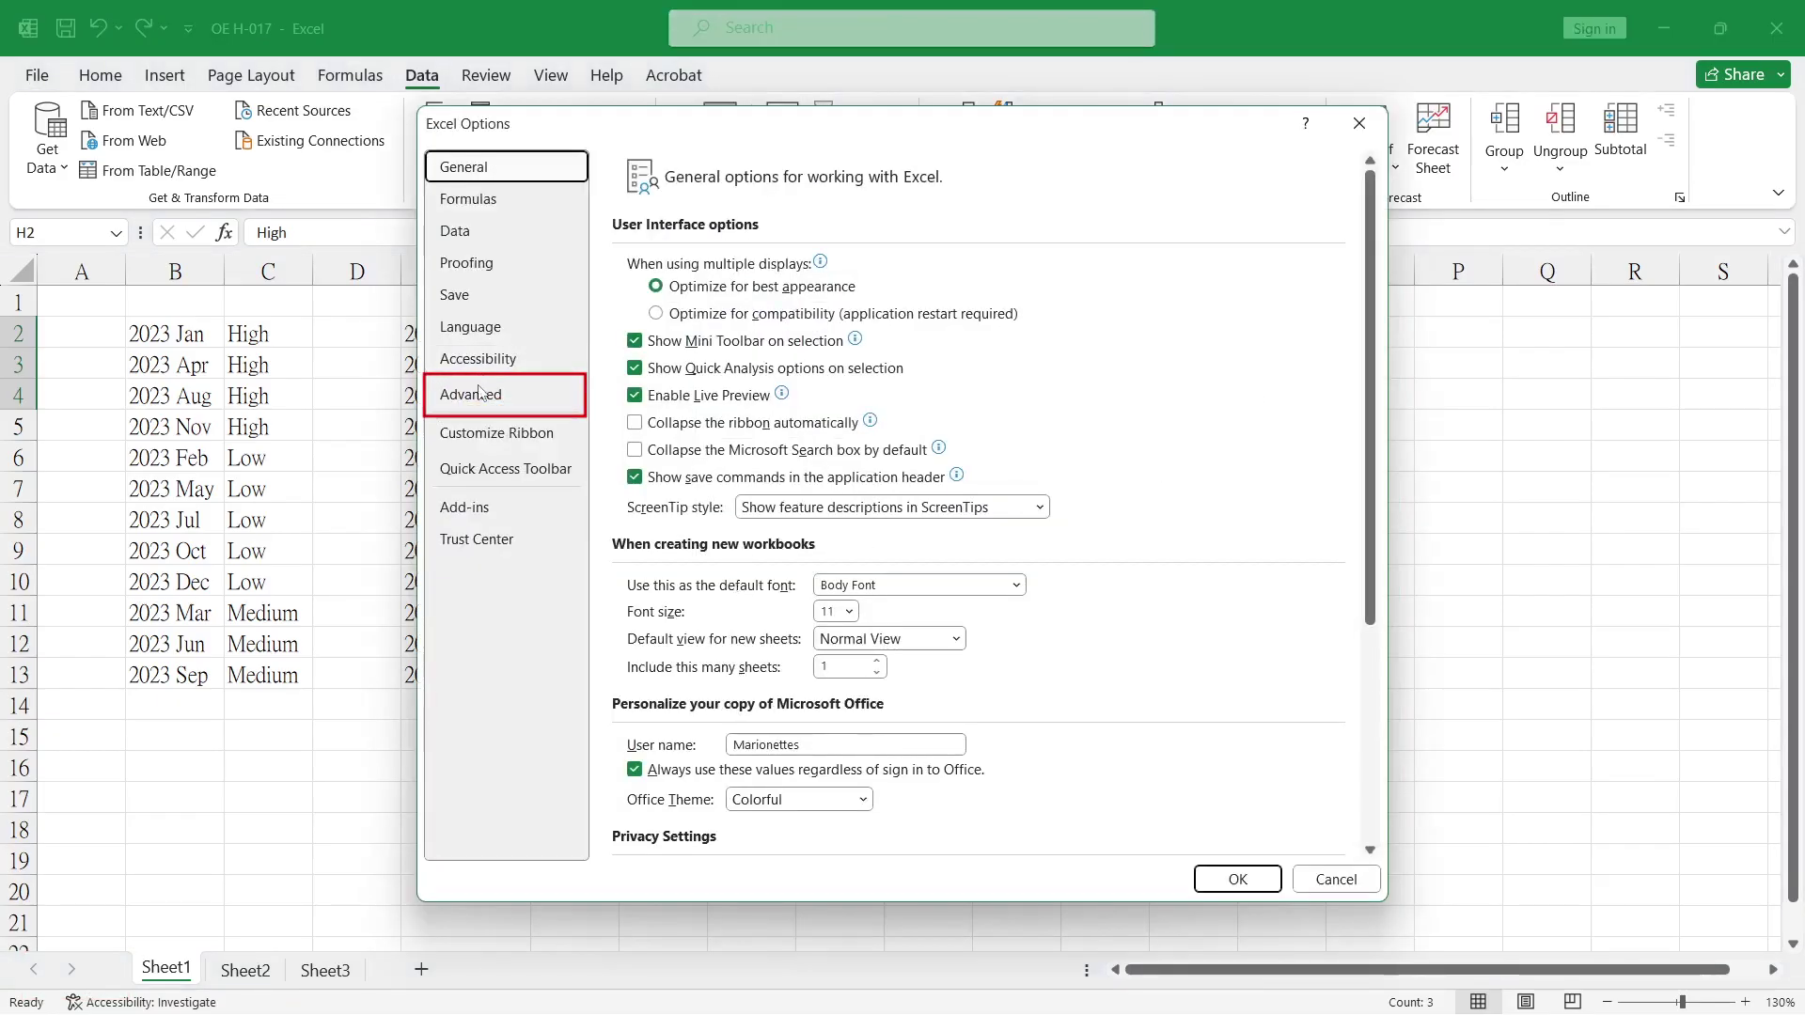
left_click(470, 394)
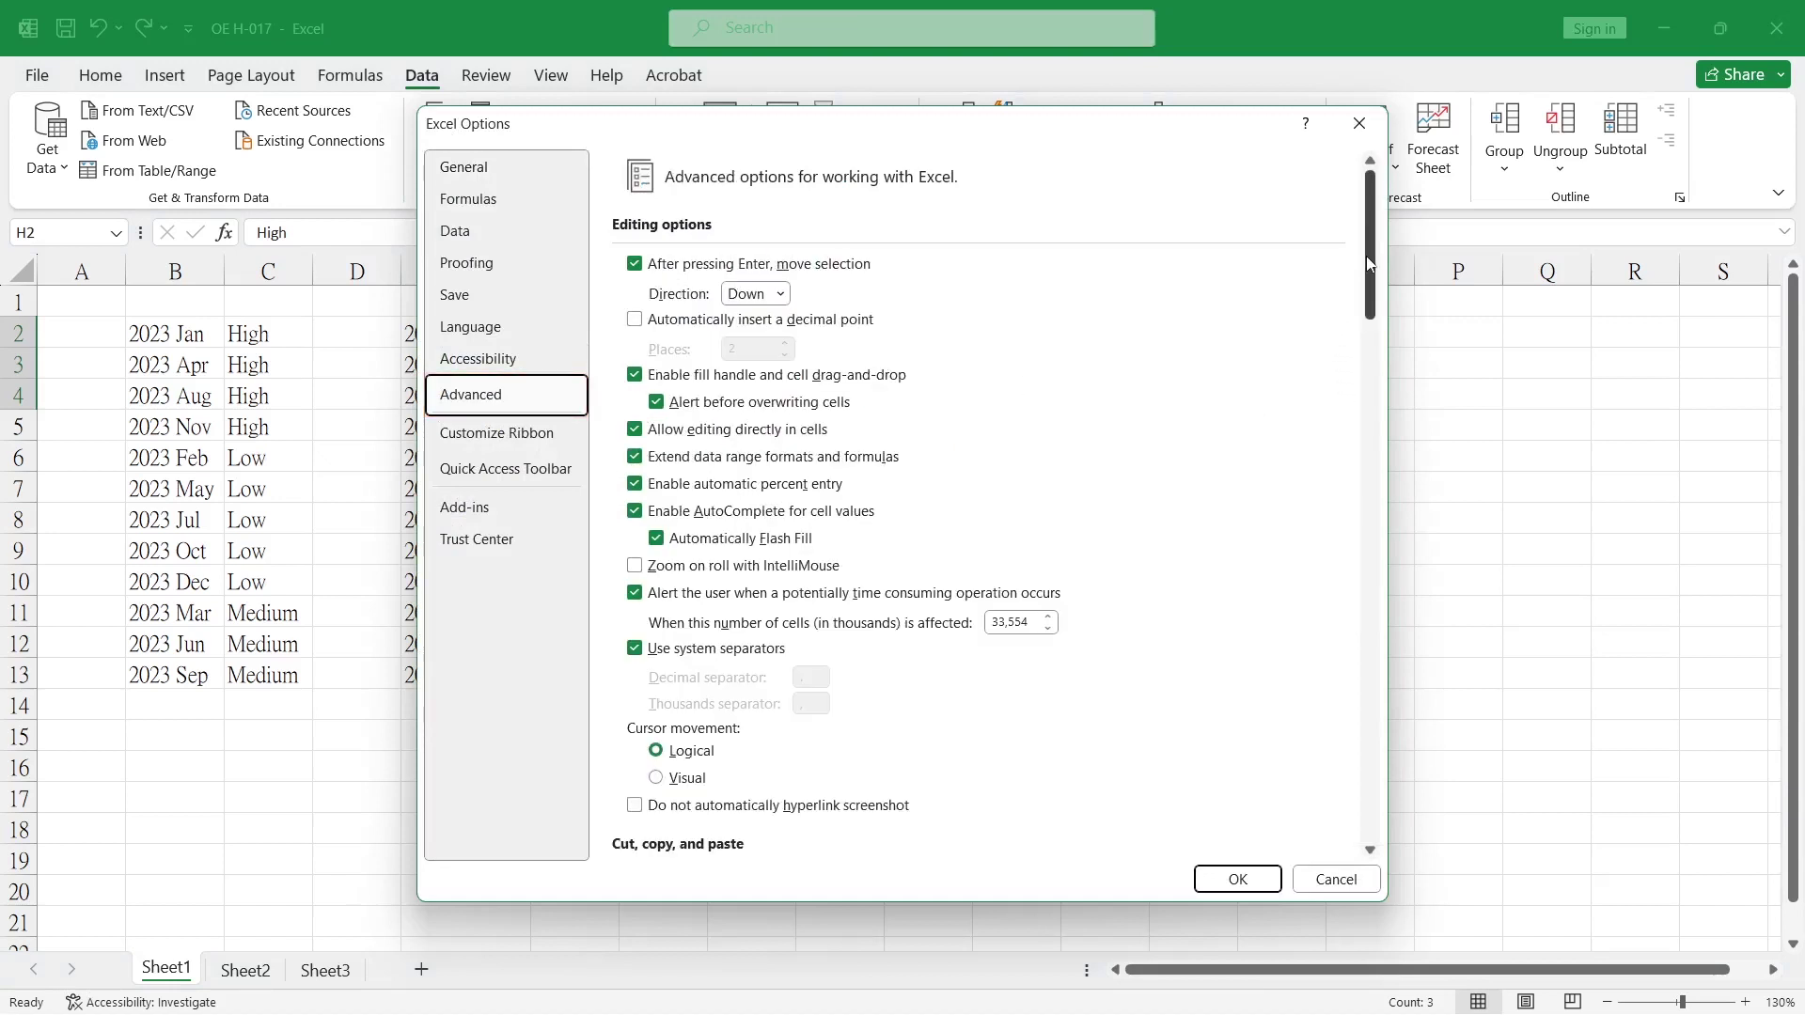
left_click_drag(1367, 256, 1368, 719)
left_click(1368, 718)
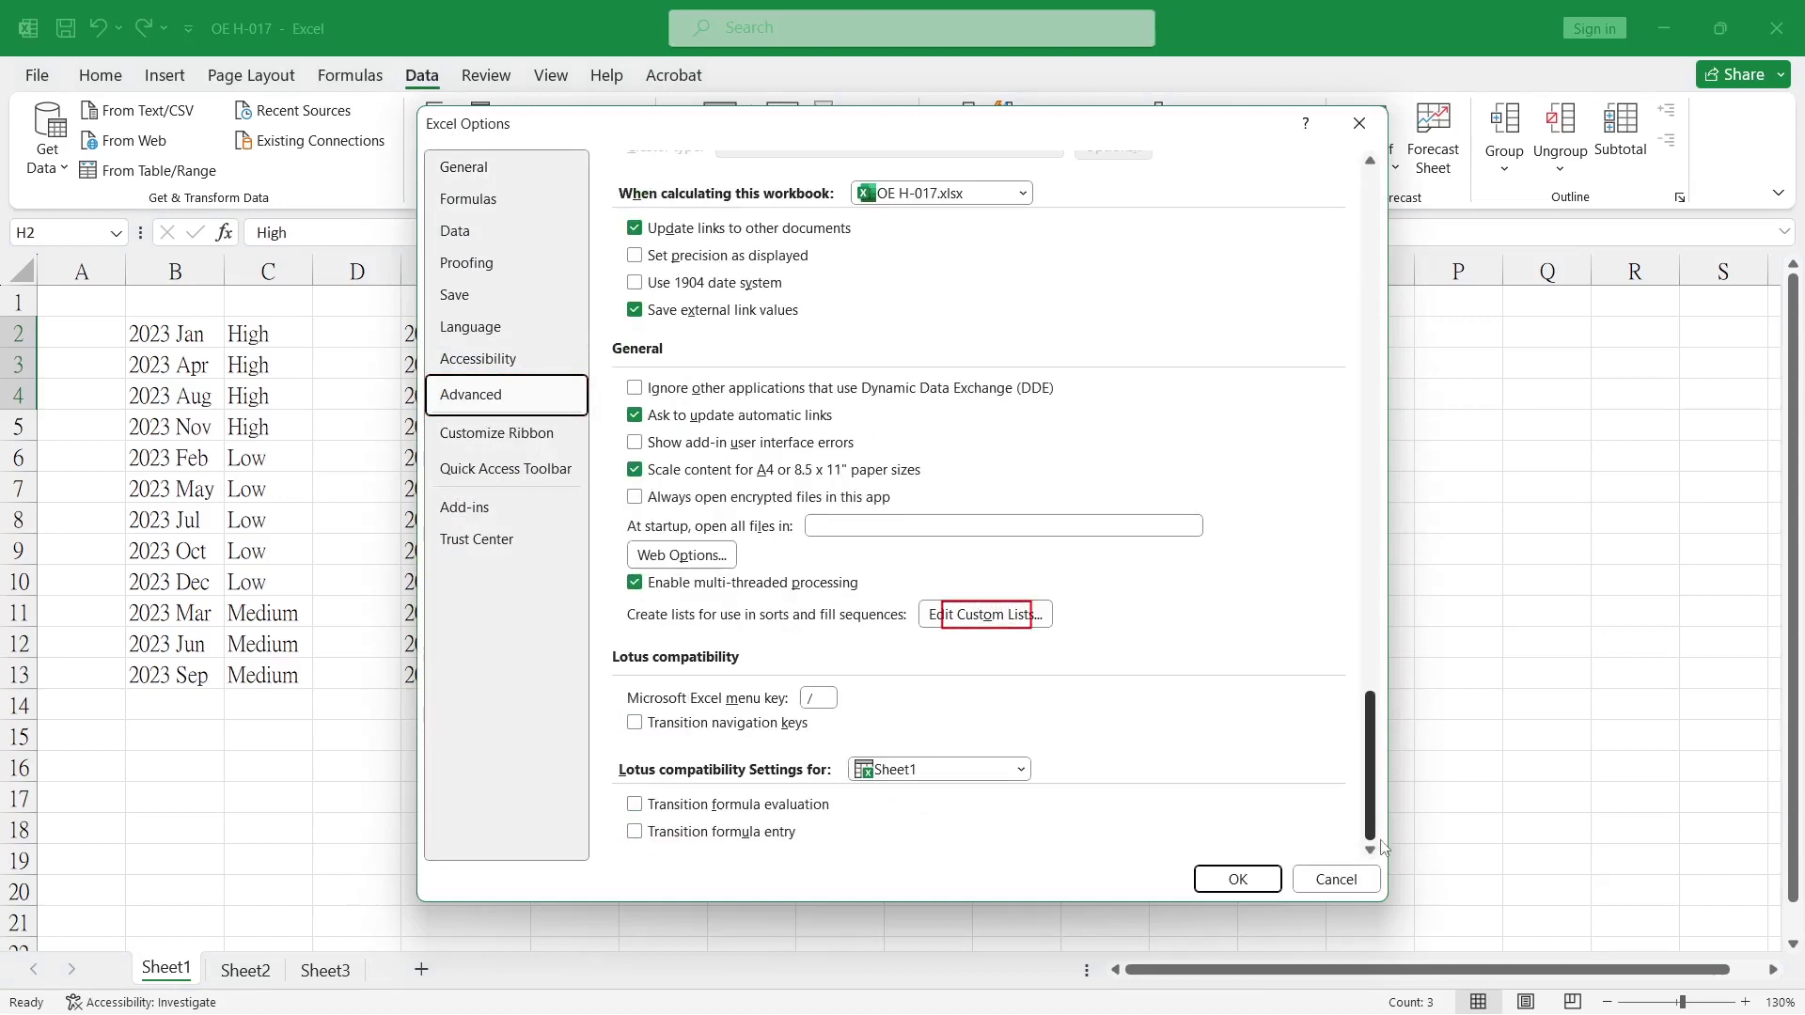
left_click(976, 615)
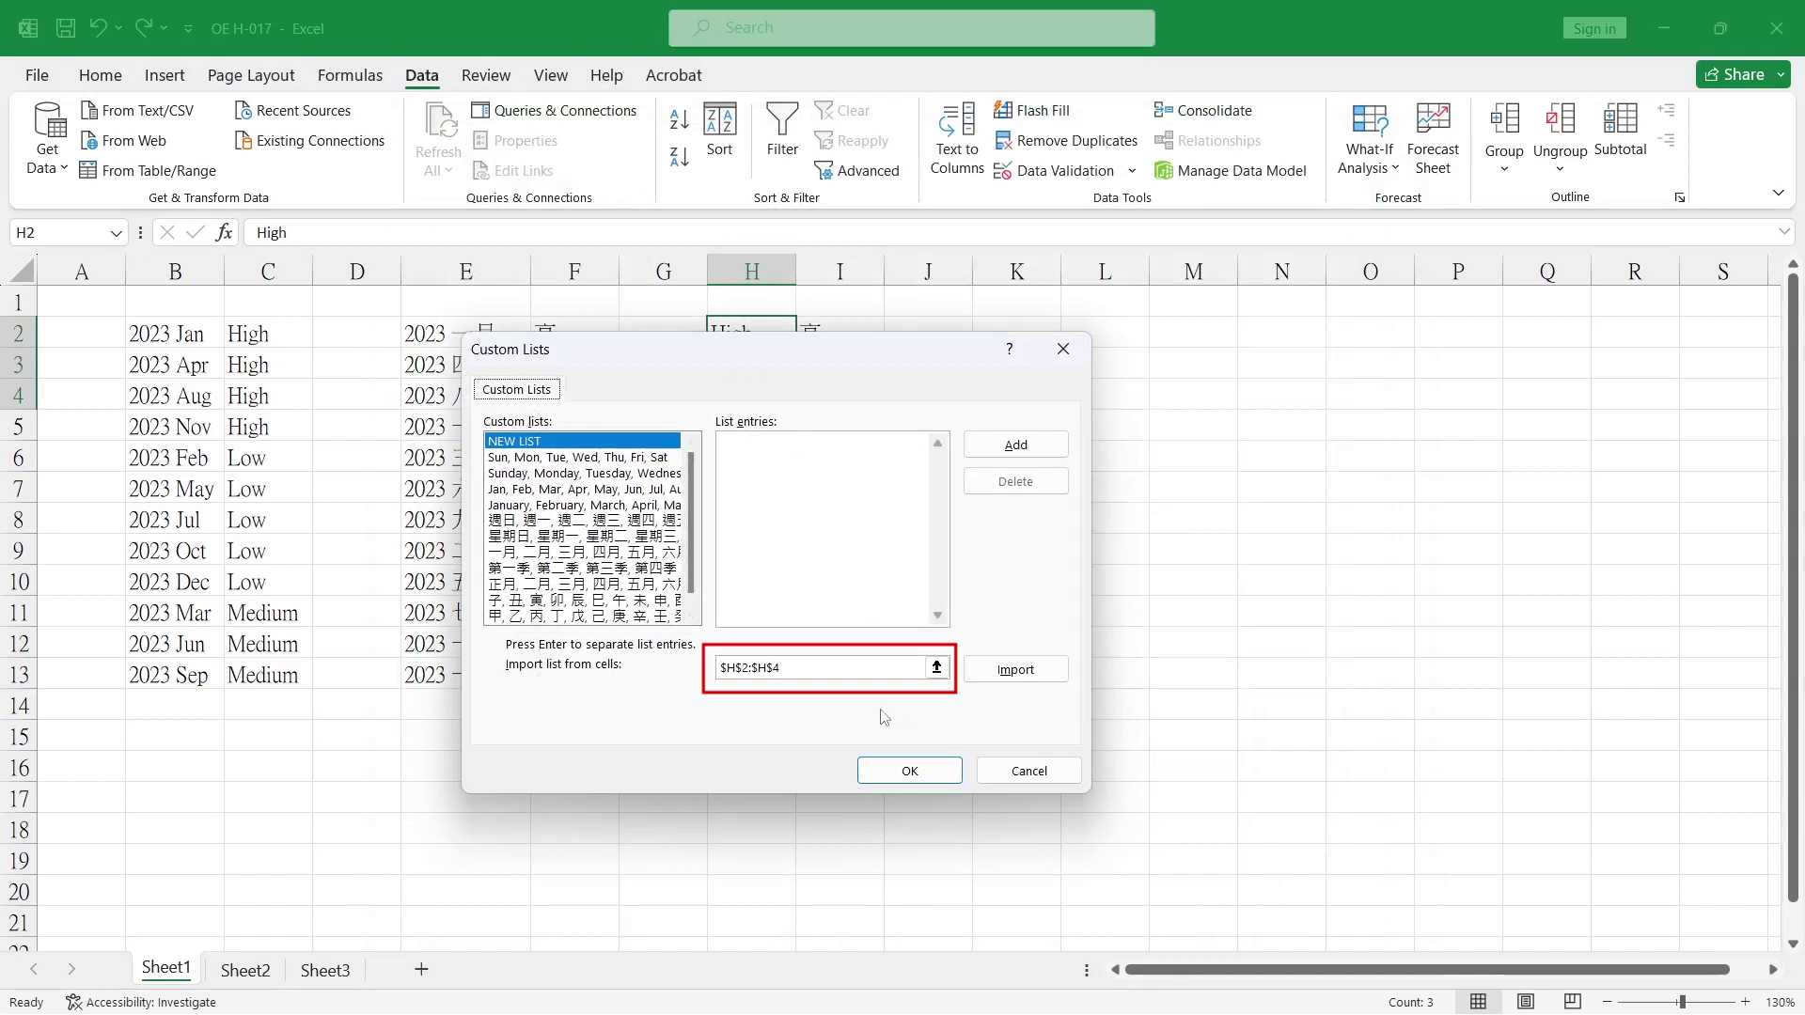
- Import High, Medium, Low from $H$2:$H$4 as a custom list and close Options
left_click(840, 669)
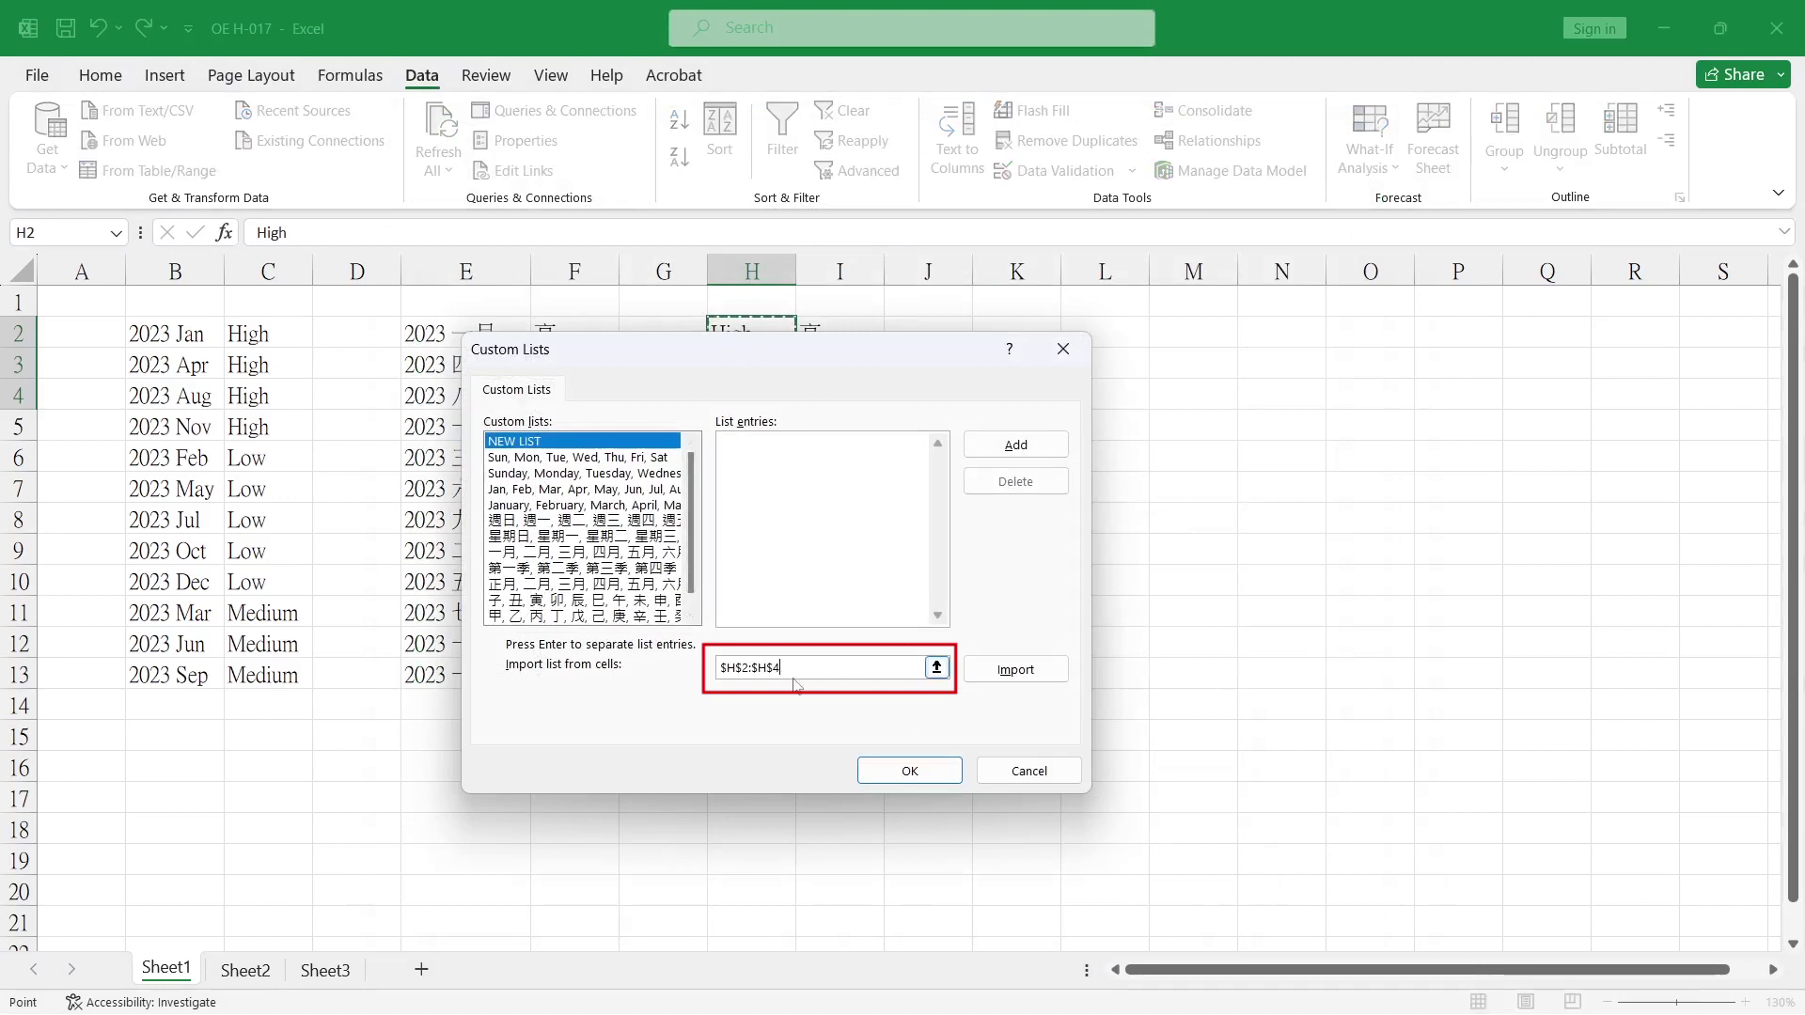
left_click_drag(826, 352, 816, 490)
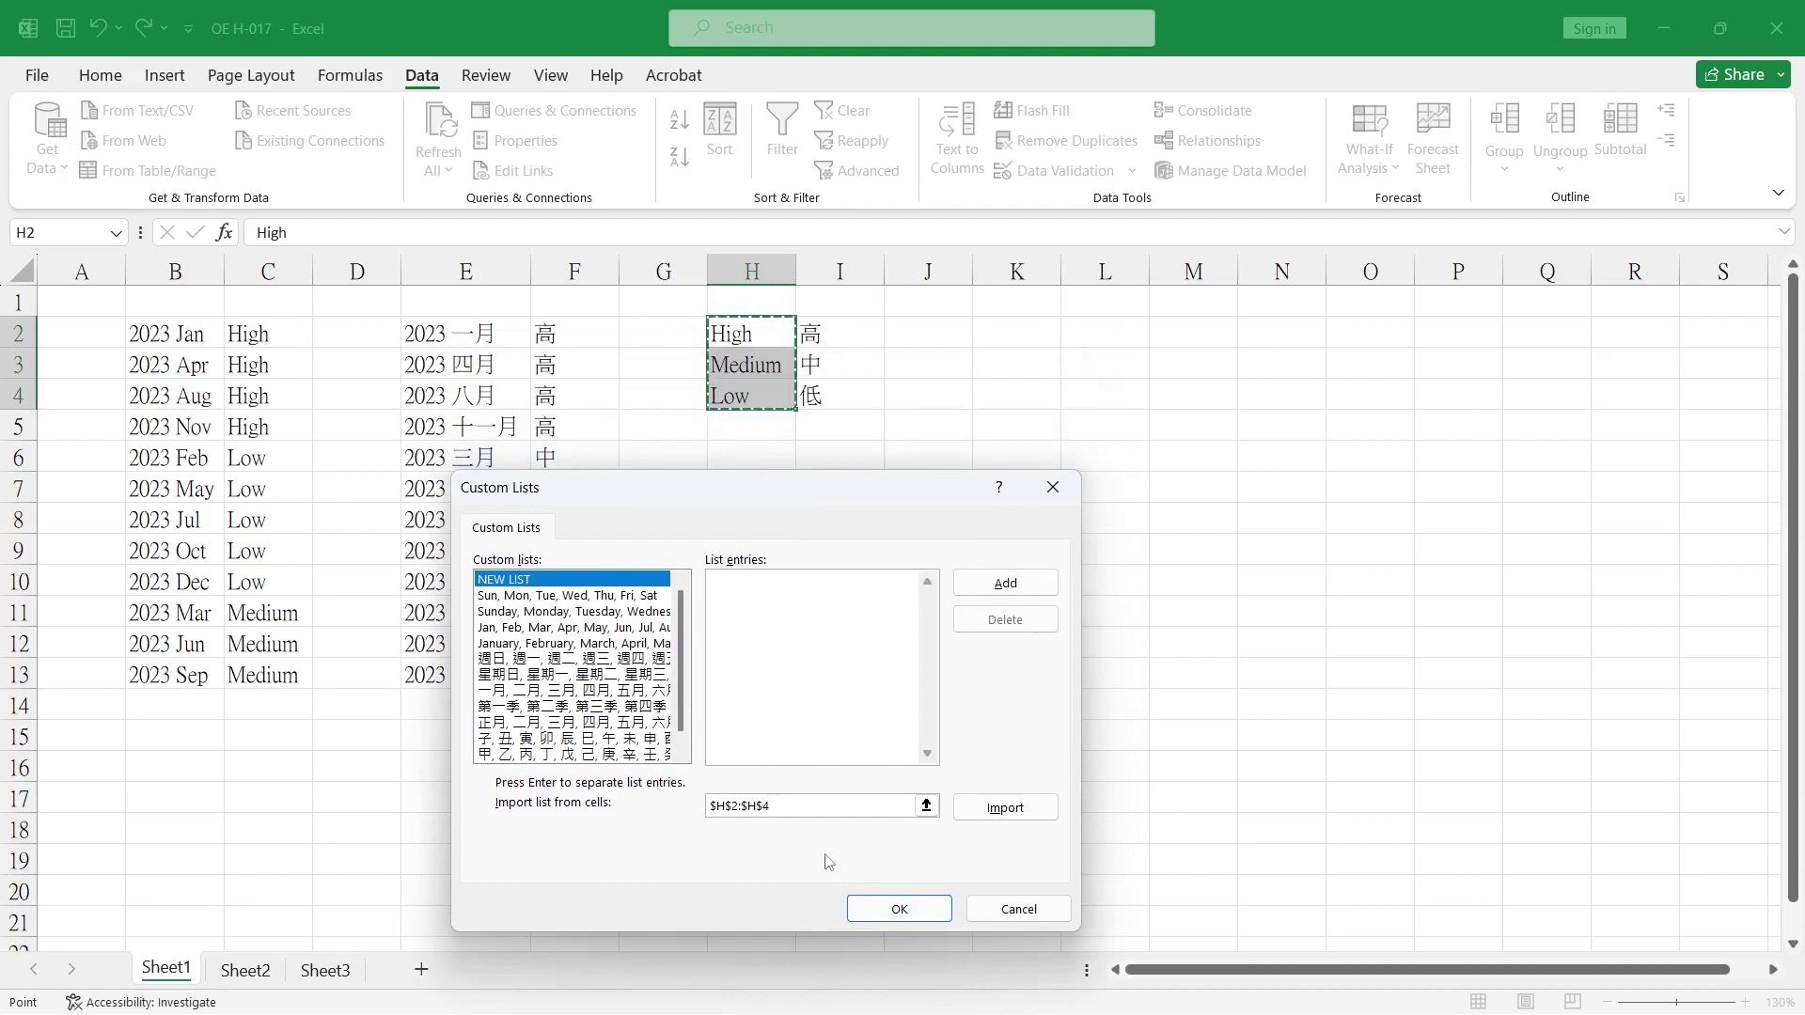
left_click_drag(819, 333, 827, 393)
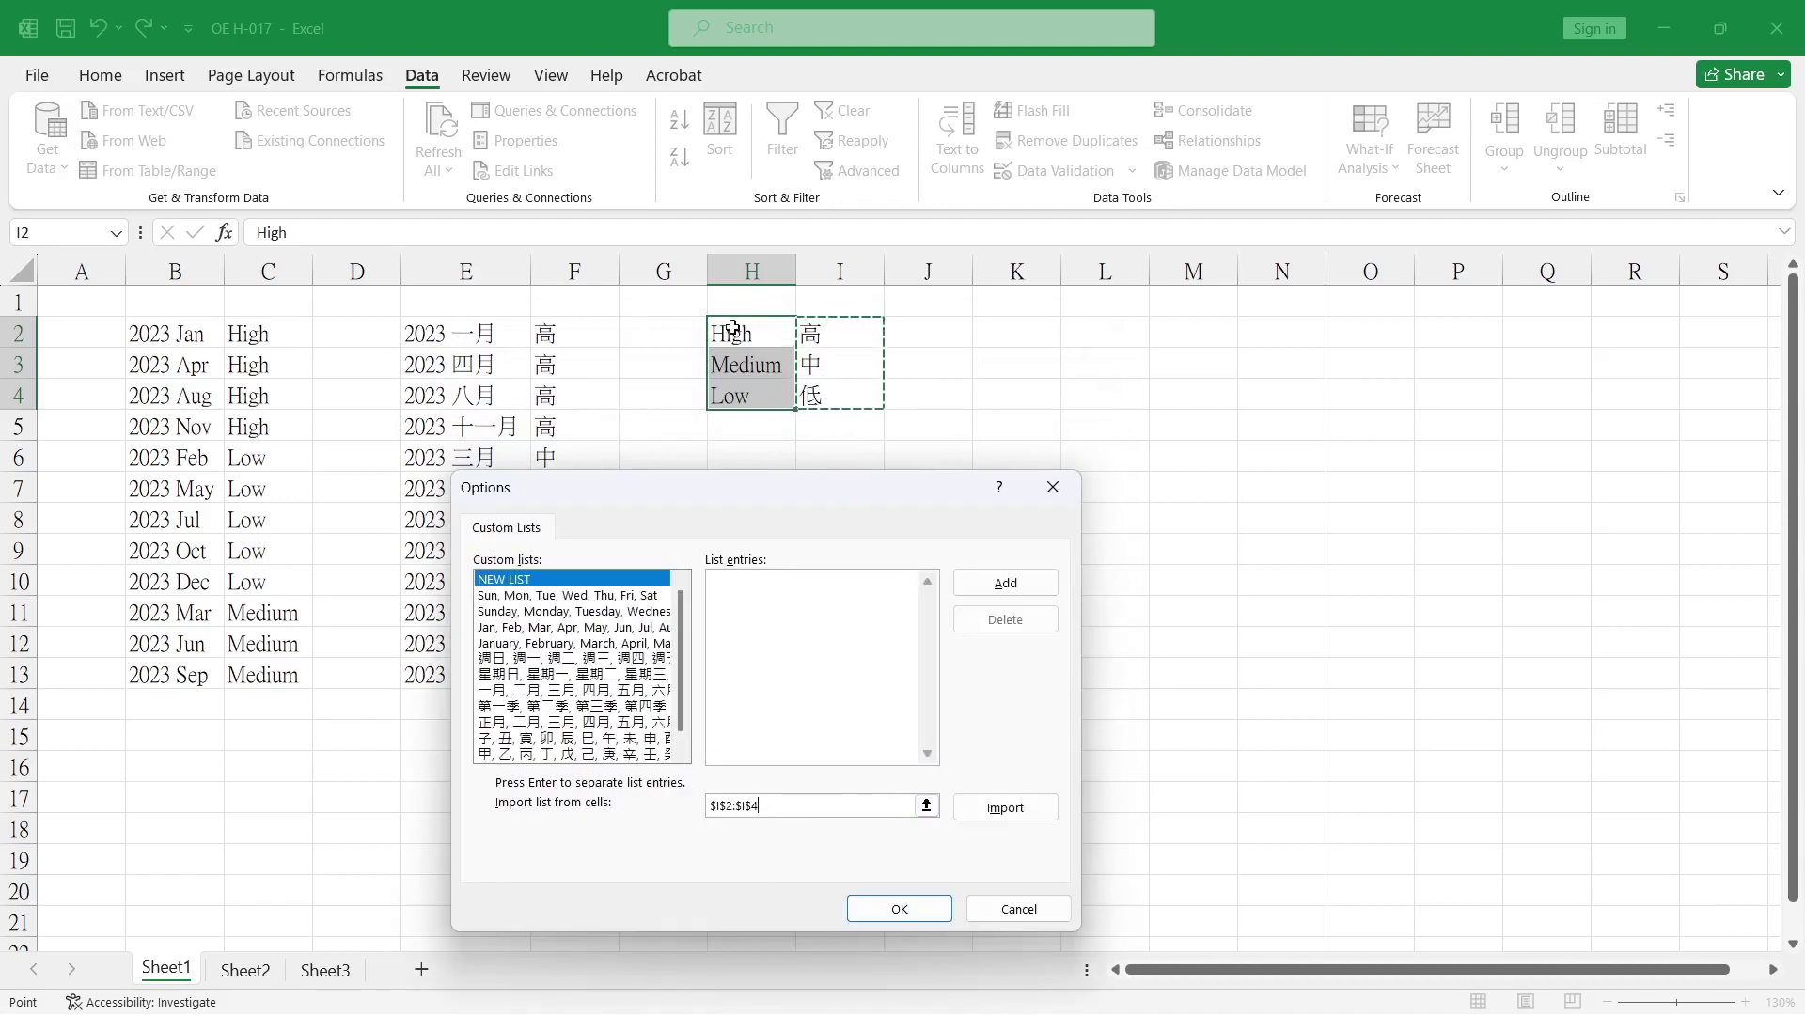
left_click_drag(732, 329, 771, 400)
left_click(1011, 809)
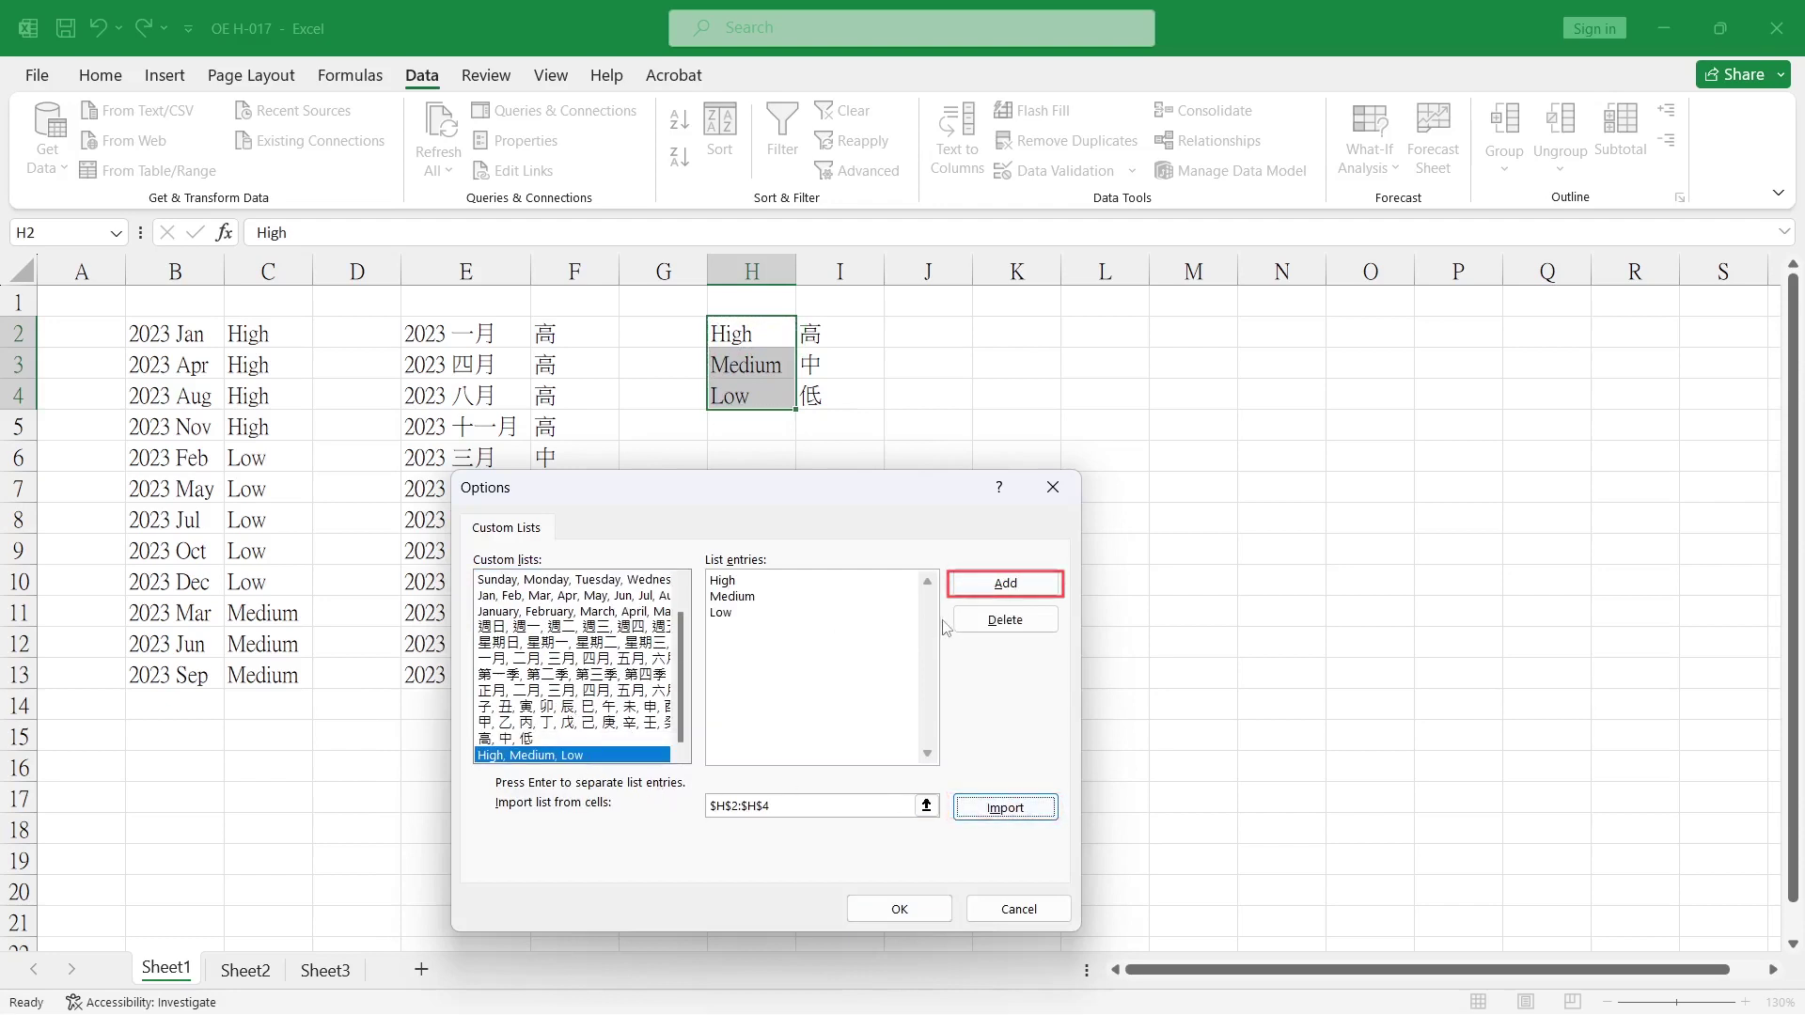
left_click(996, 588)
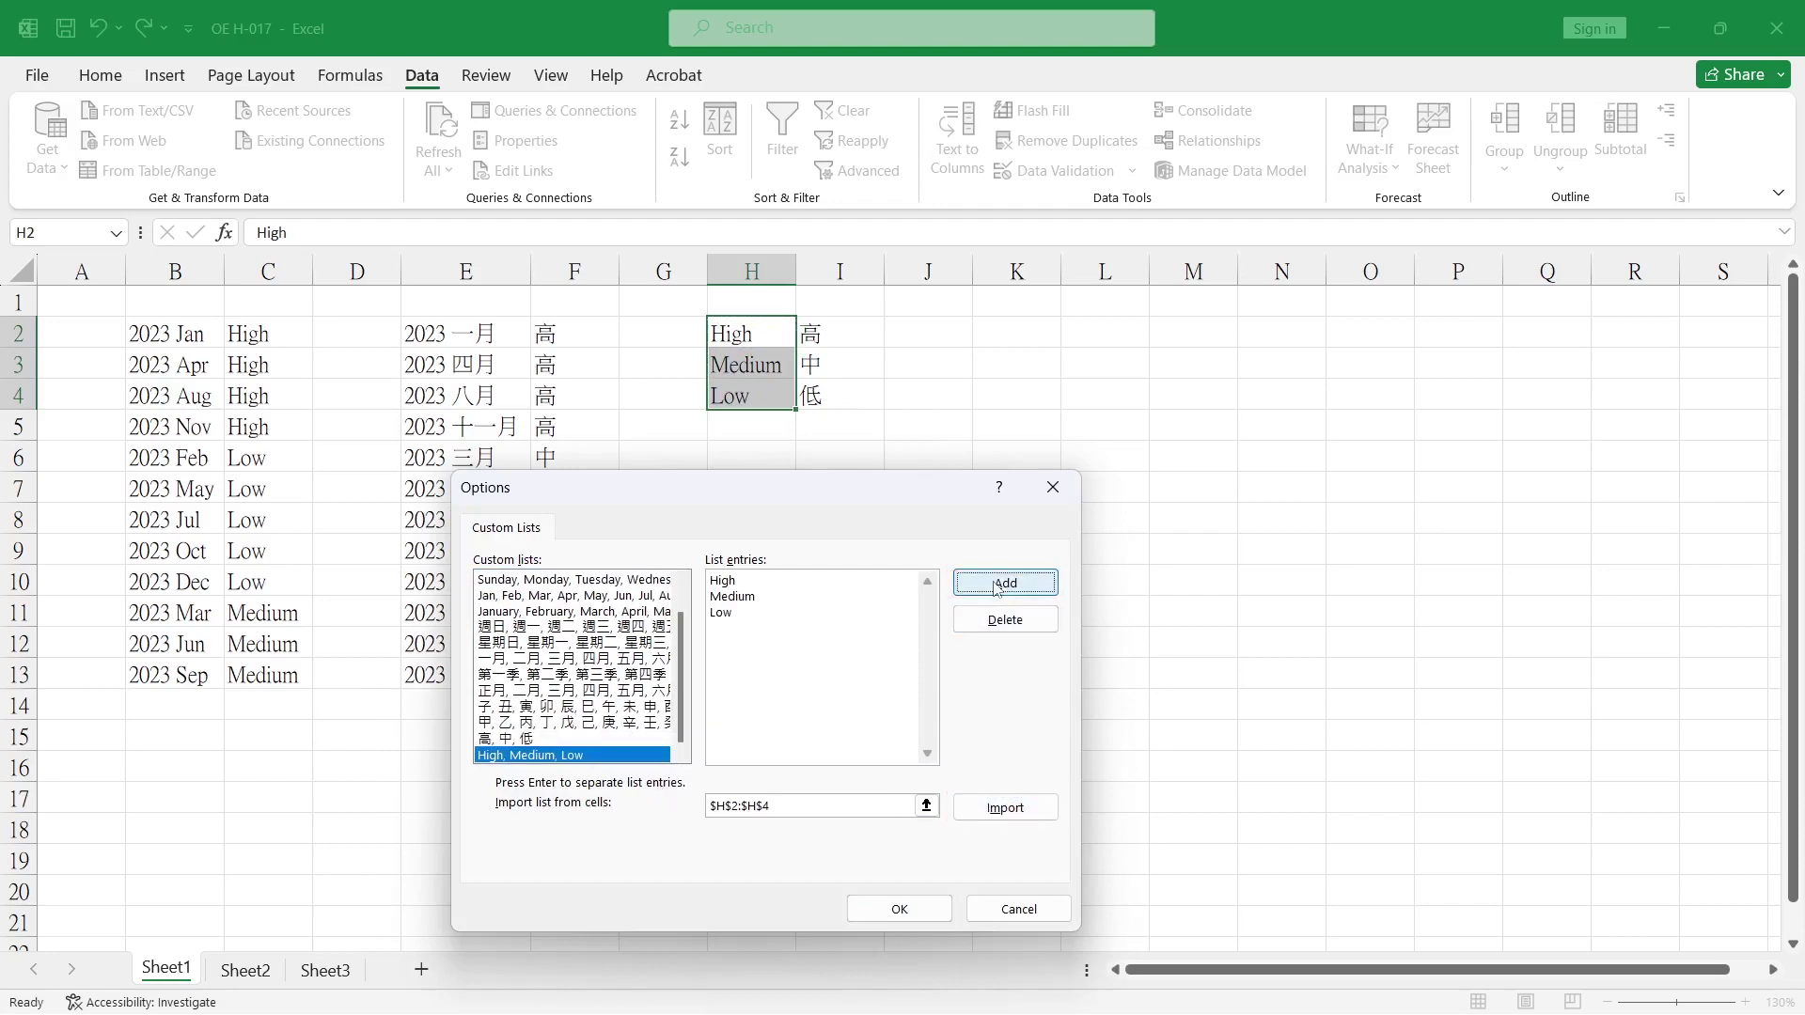
left_click(899, 908)
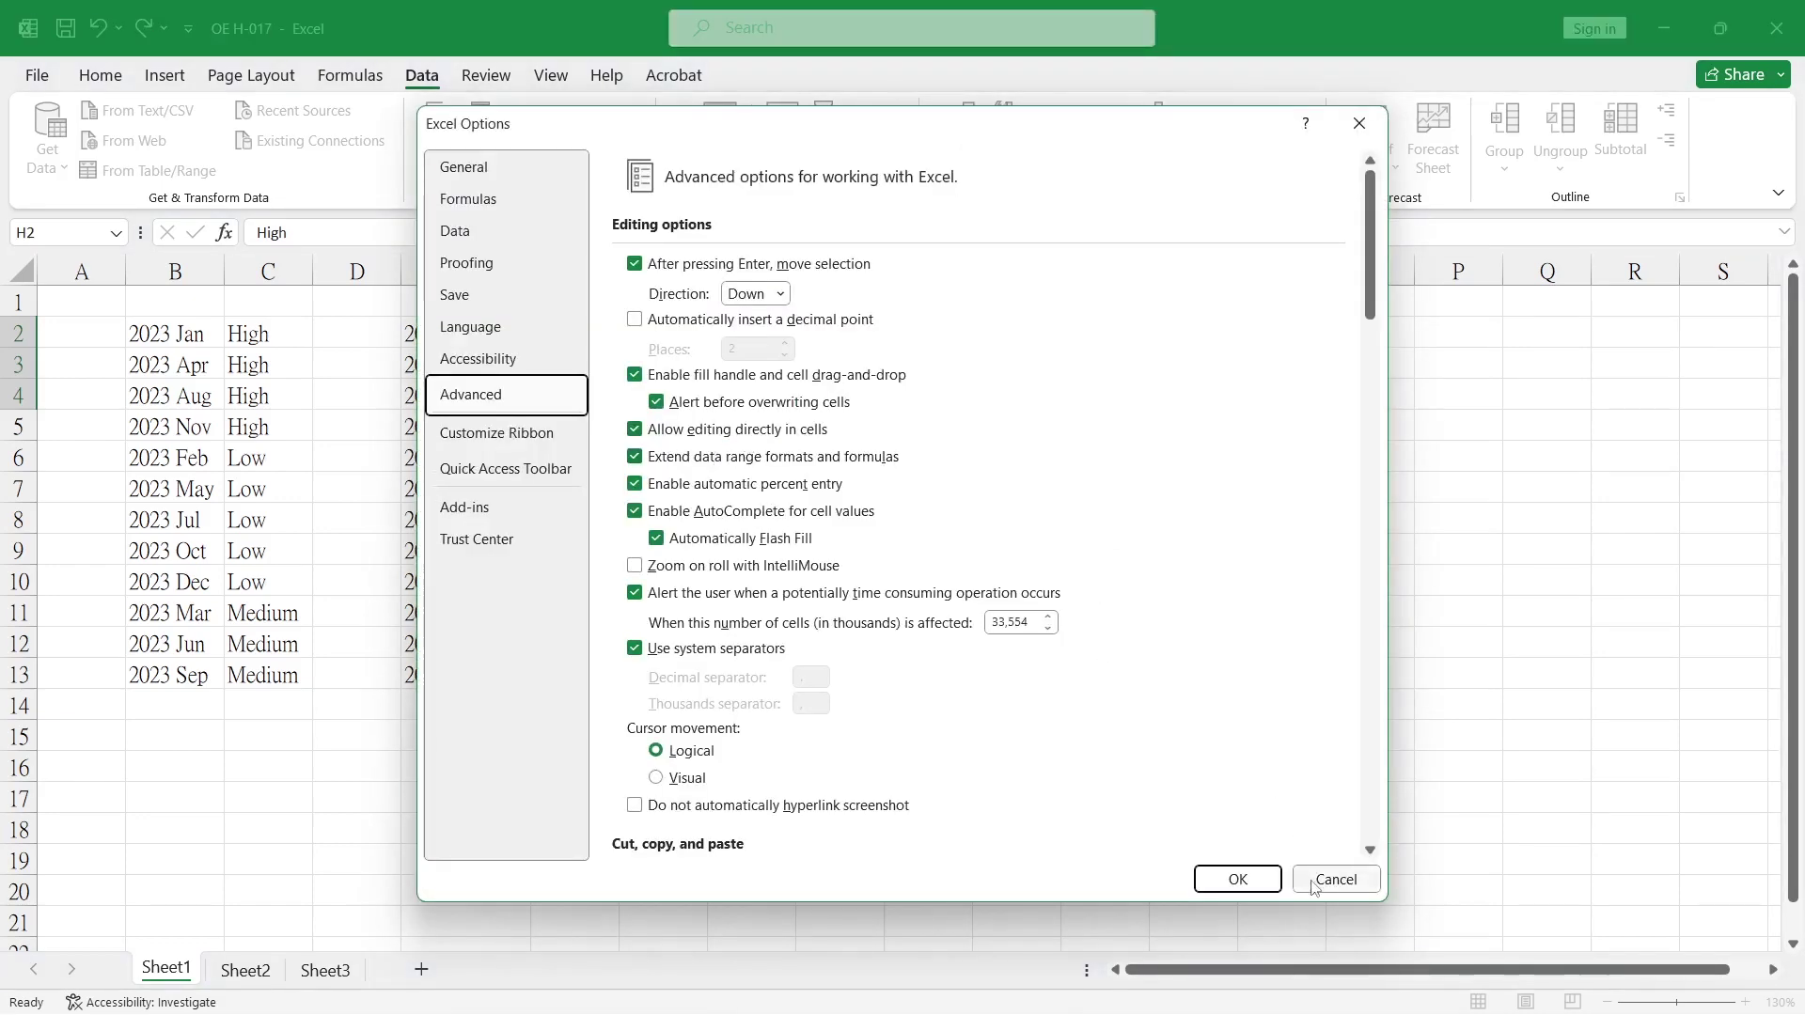
left_click(1313, 888)
left_click(177, 343)
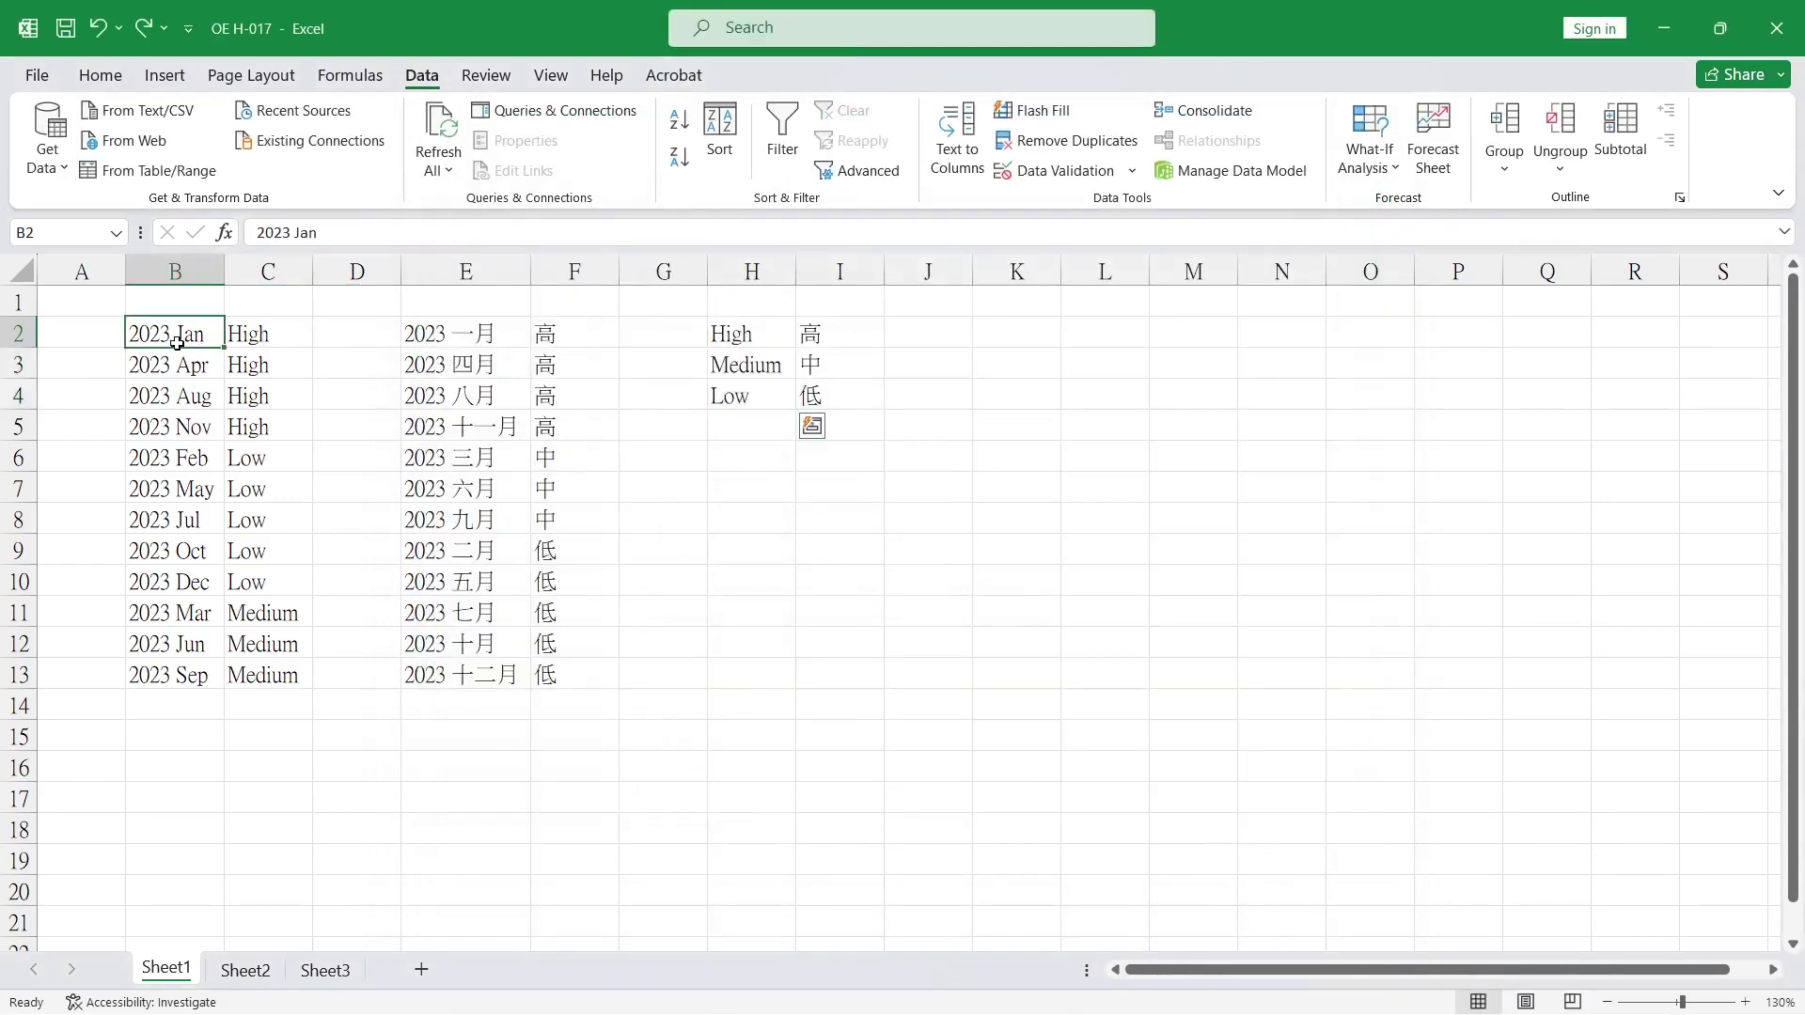
- Sort B2:C13 by column C using the High, Medium, Low custom list order
left_click_drag(177, 343, 268, 674)
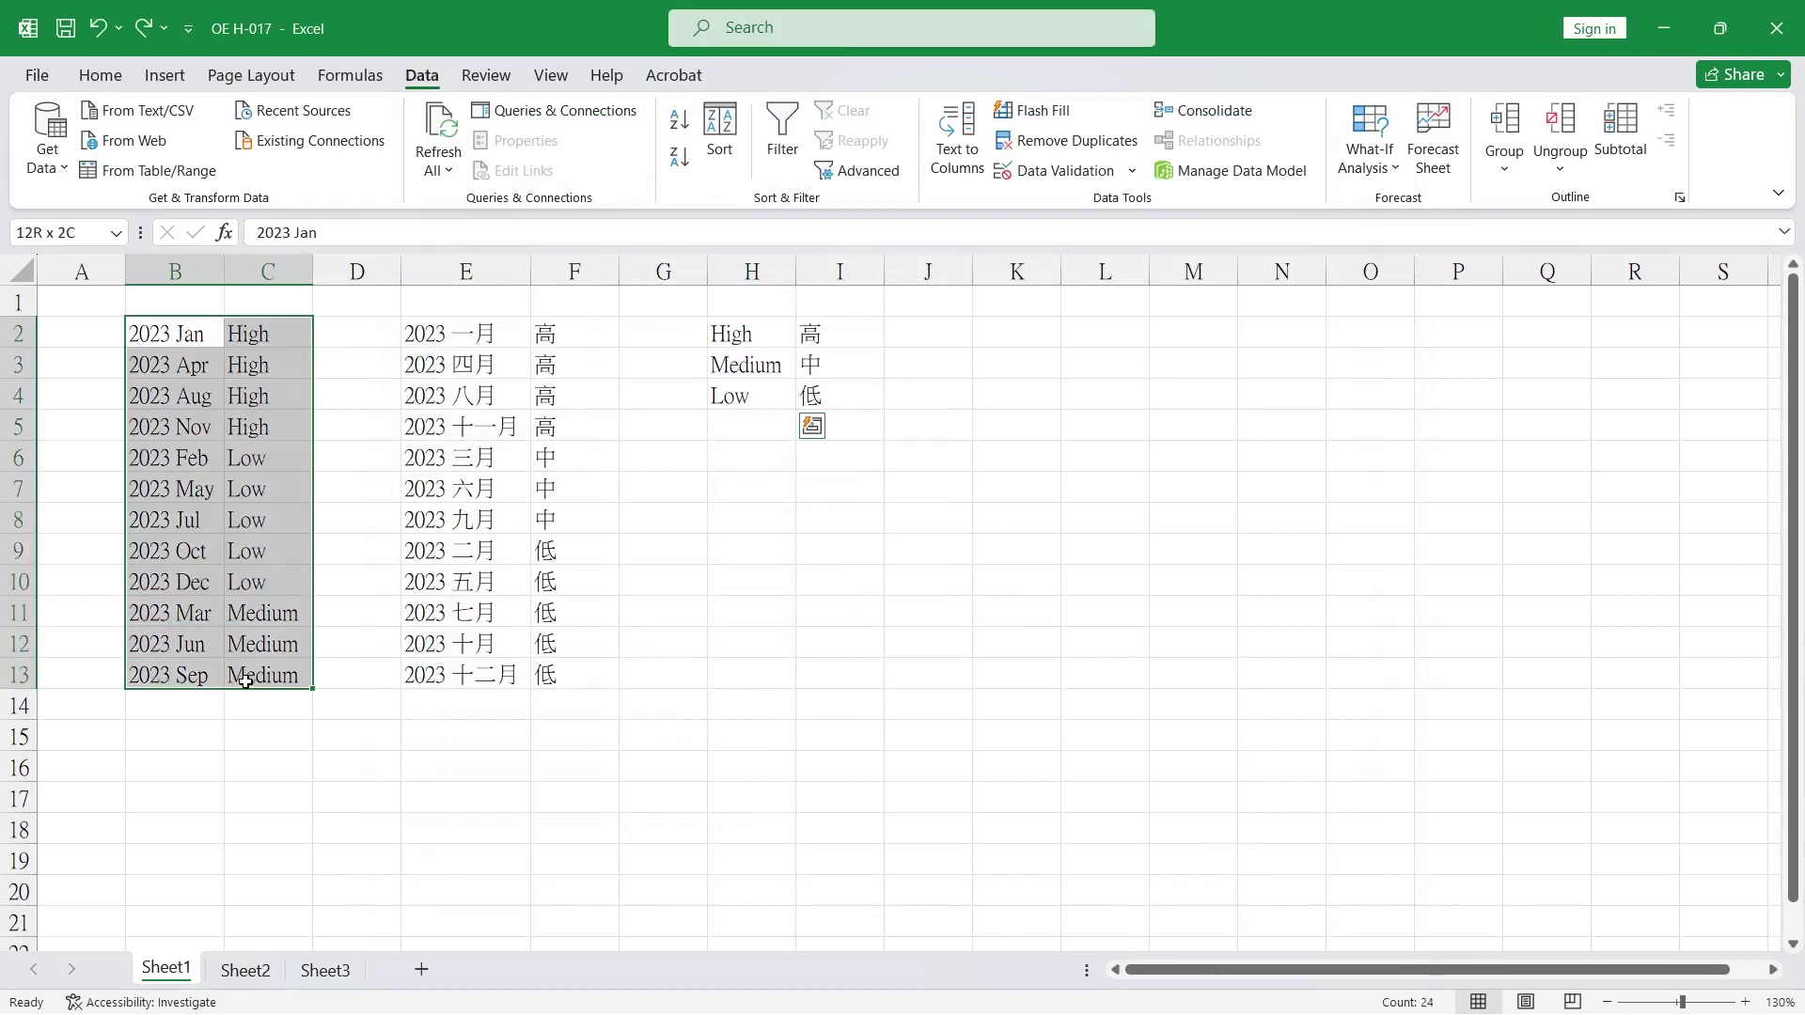
left_click(726, 132)
left_click(635, 673)
left_click(581, 719)
left_click(1088, 673)
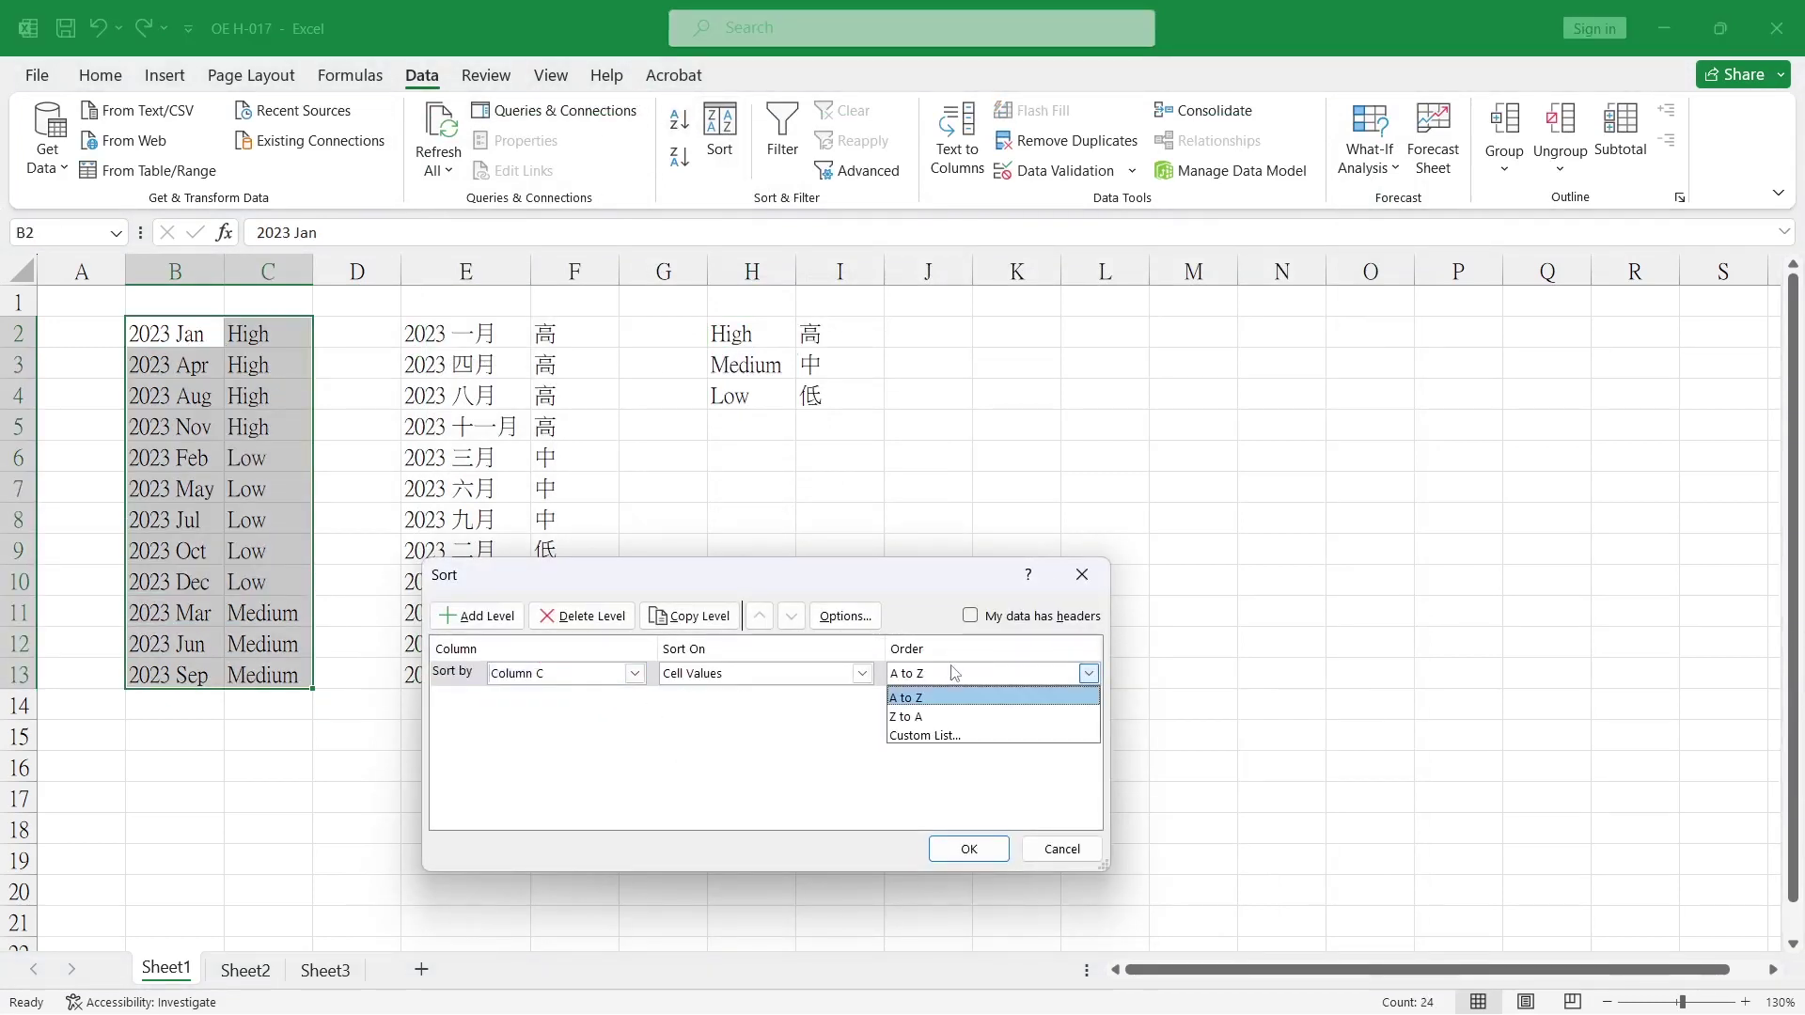
left_click(950, 731)
scroll(578, 696, "down", 2)
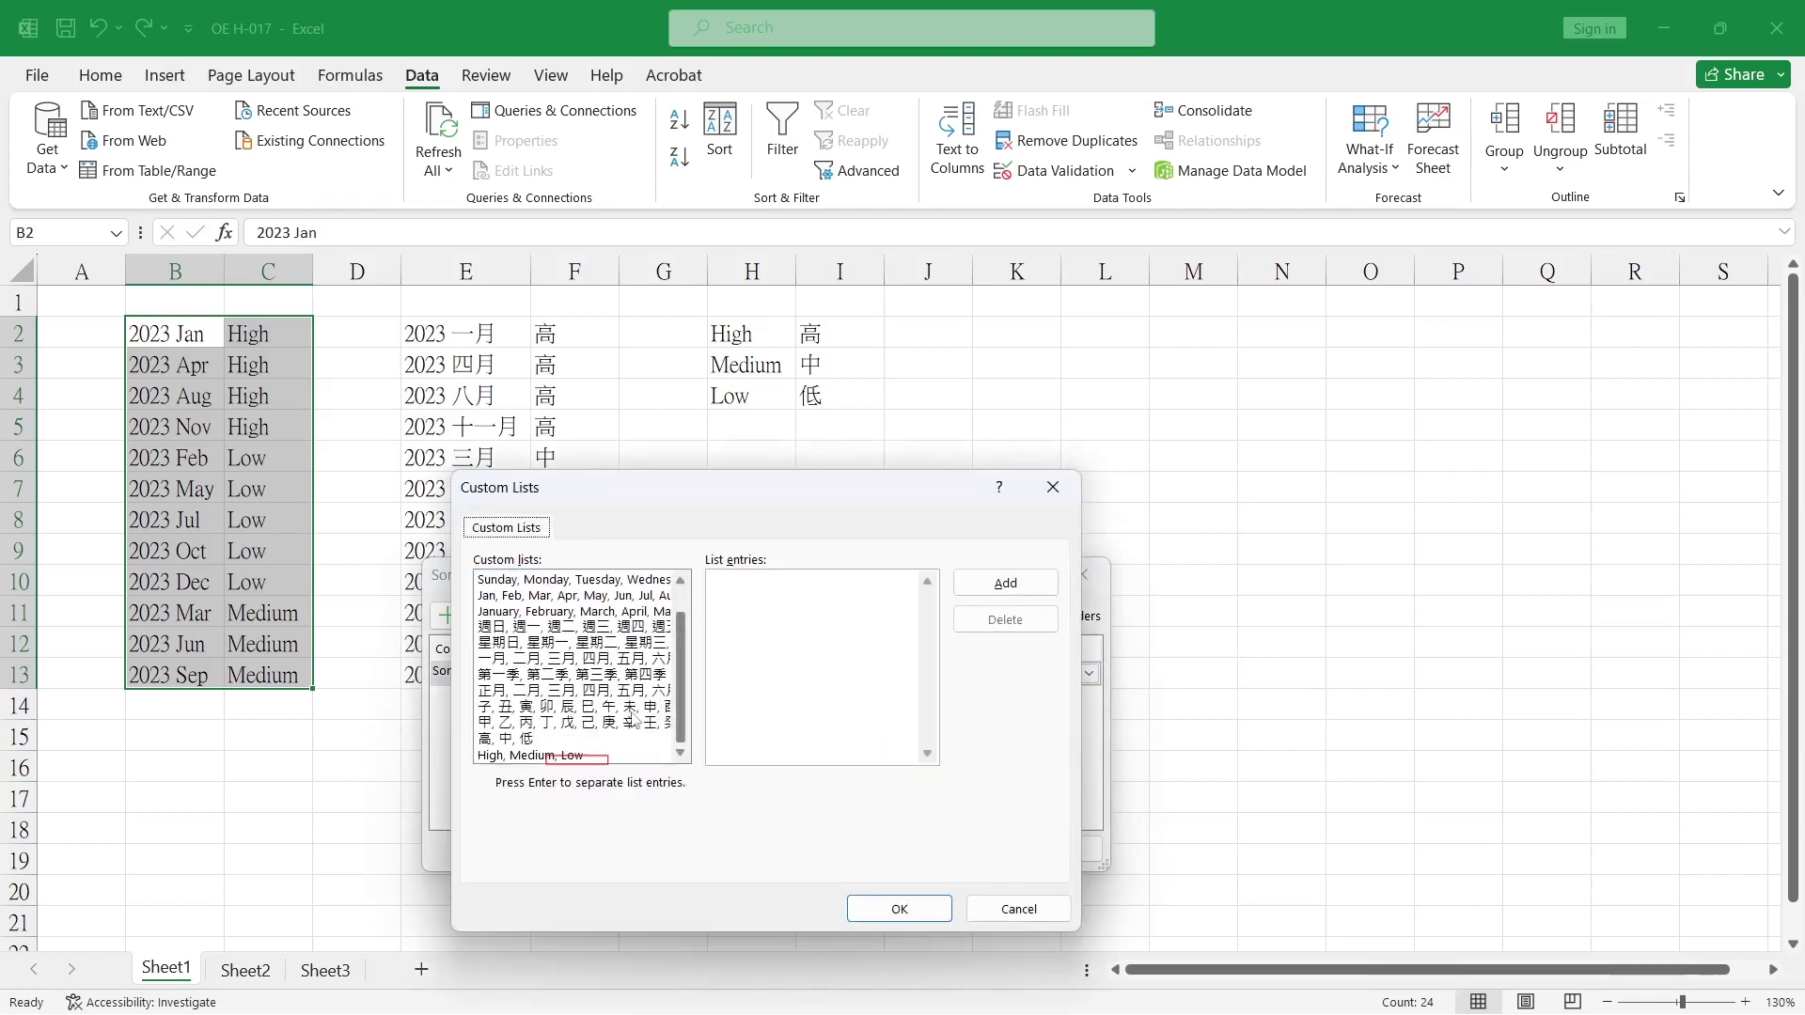
left_click(549, 755)
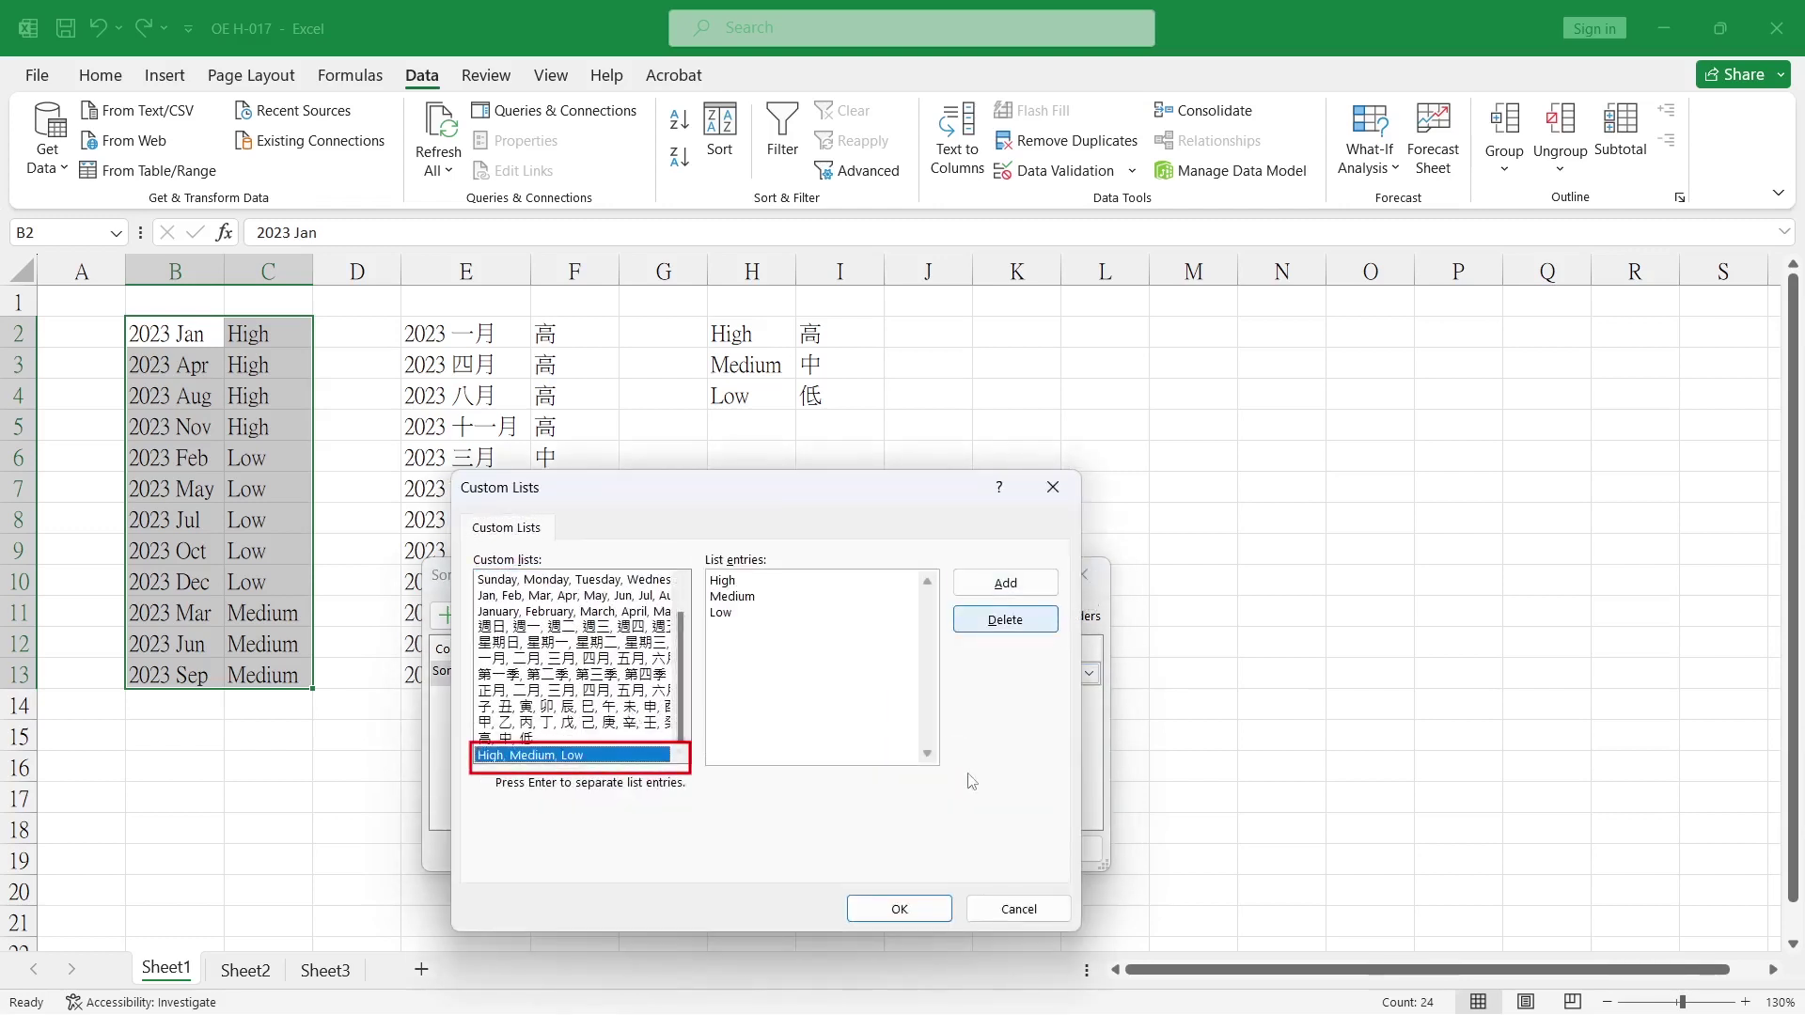
left_click(936, 917)
left_click(967, 849)
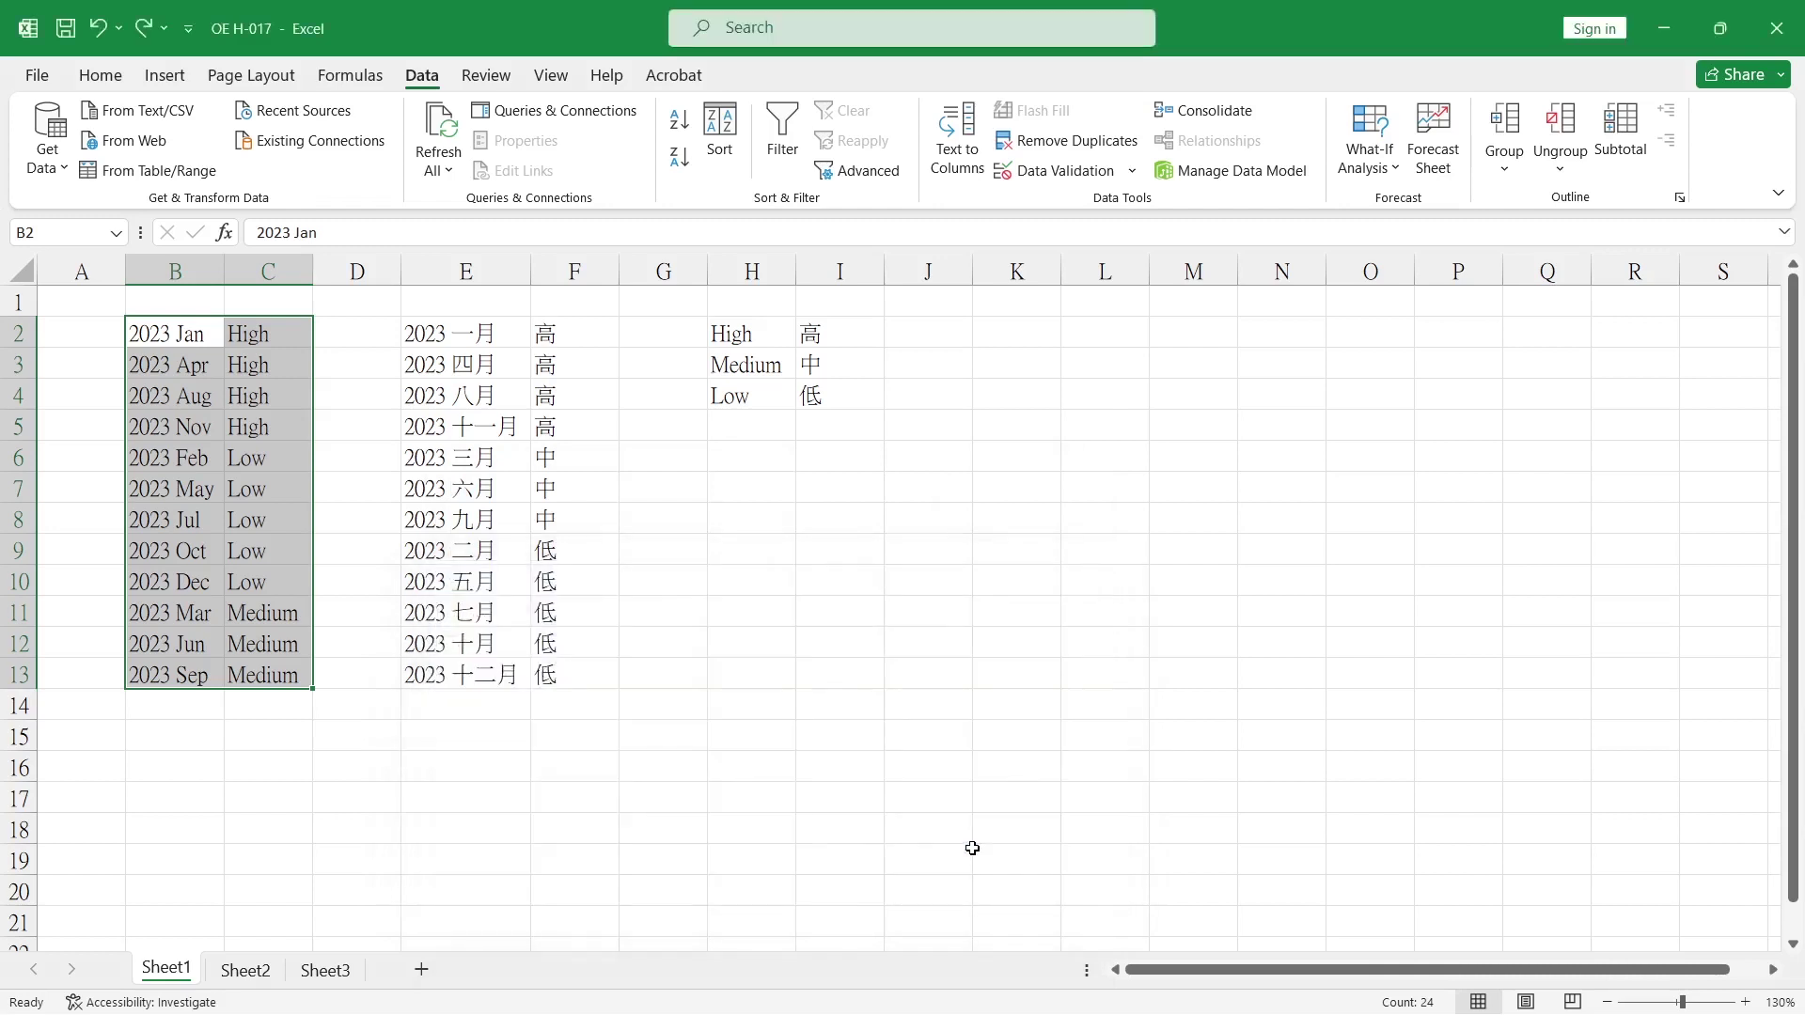
left_click(252, 396)
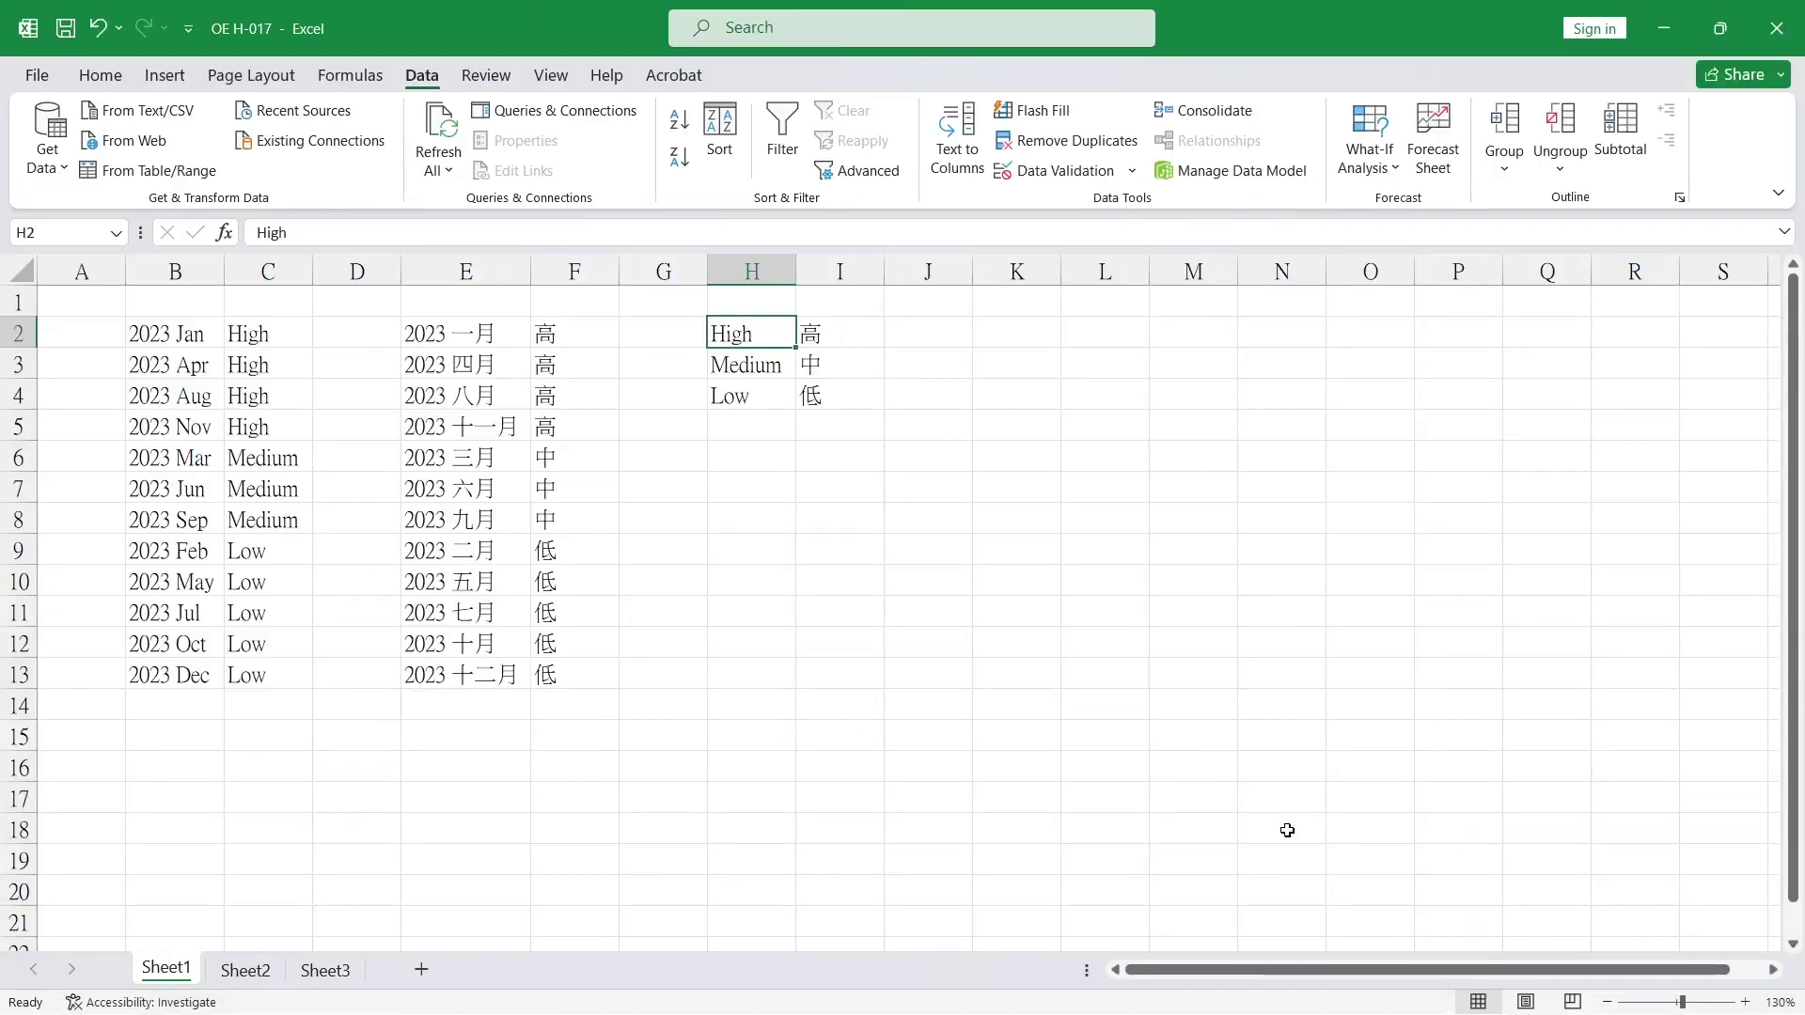
left_click(973, 604)
left_click(752, 334)
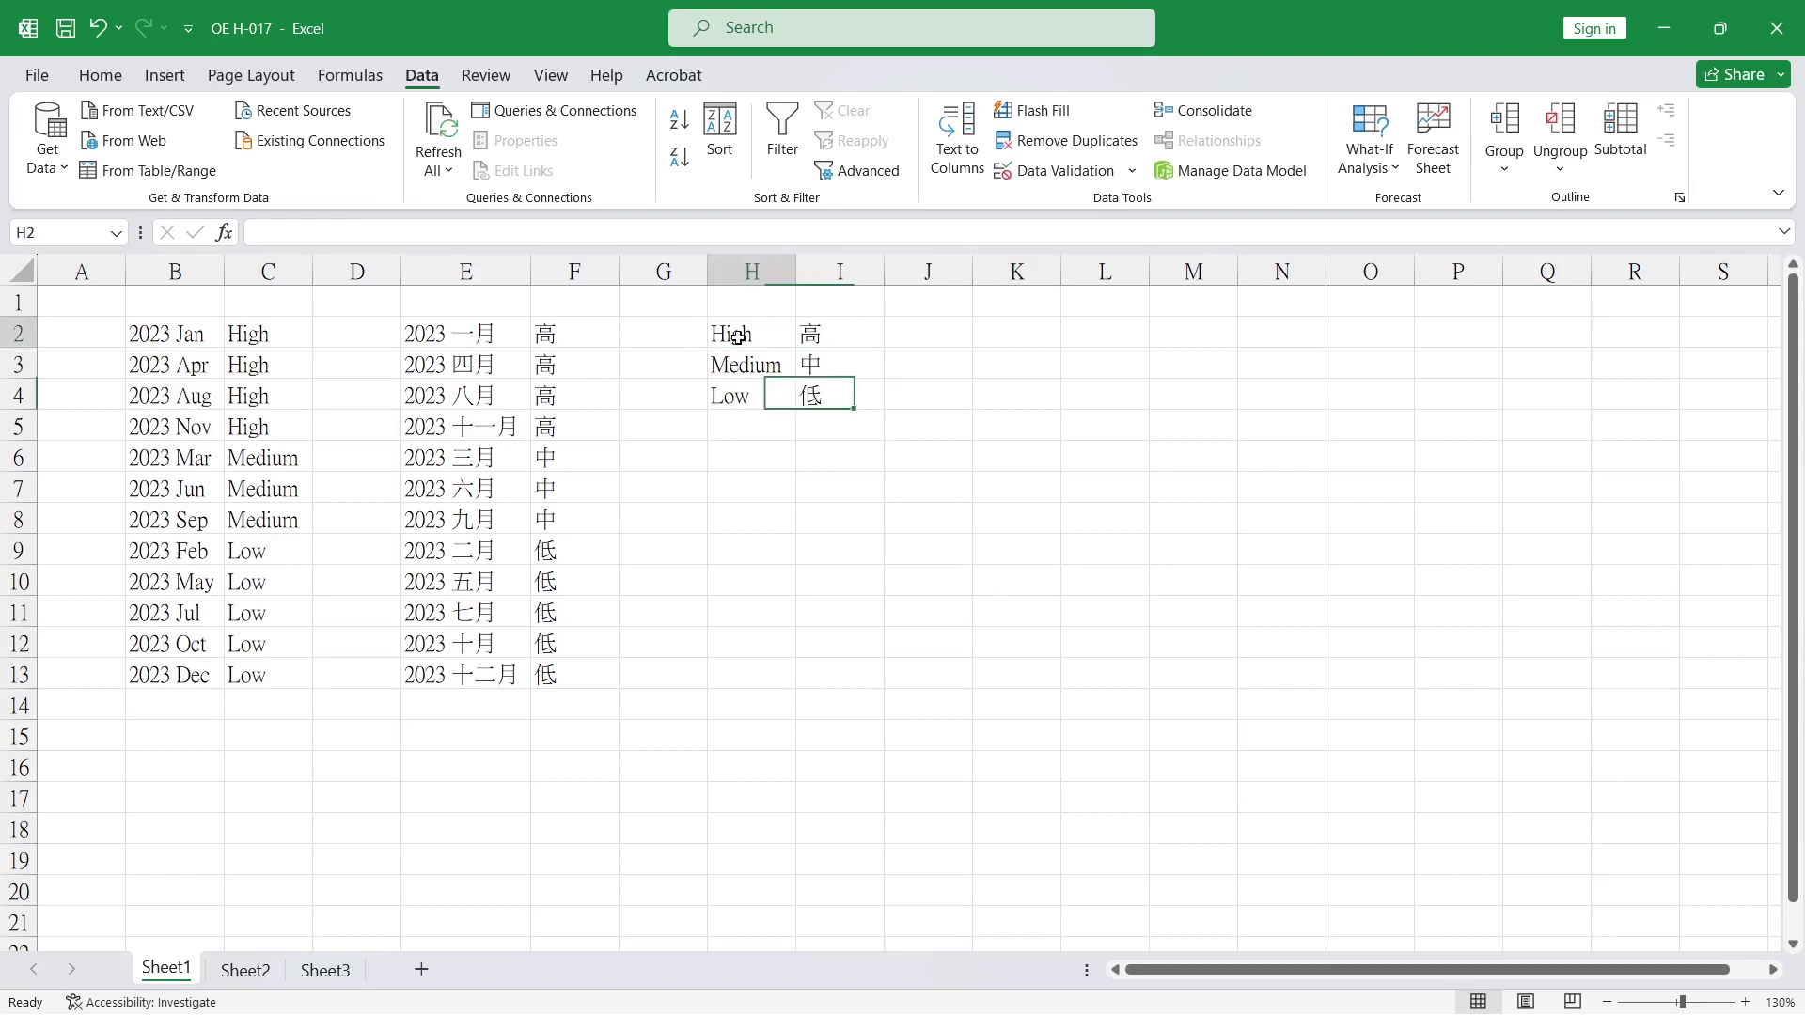
left_click(720, 136)
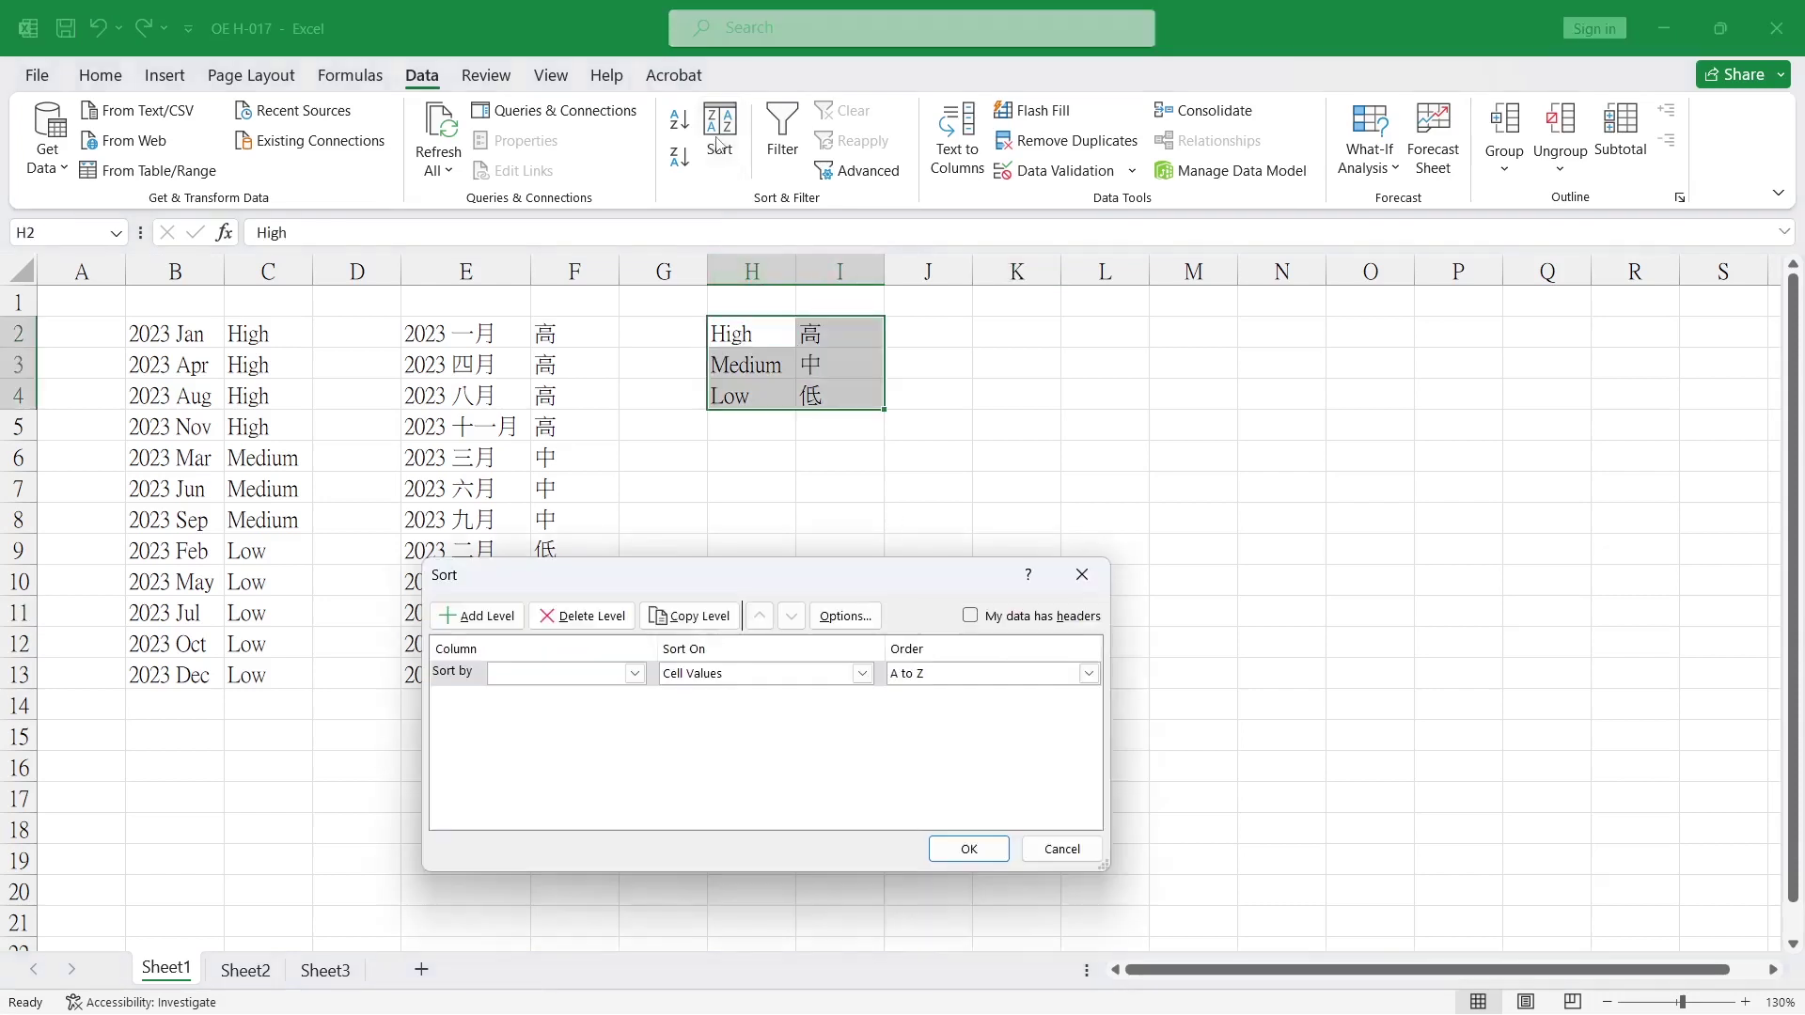
left_click(1088, 673)
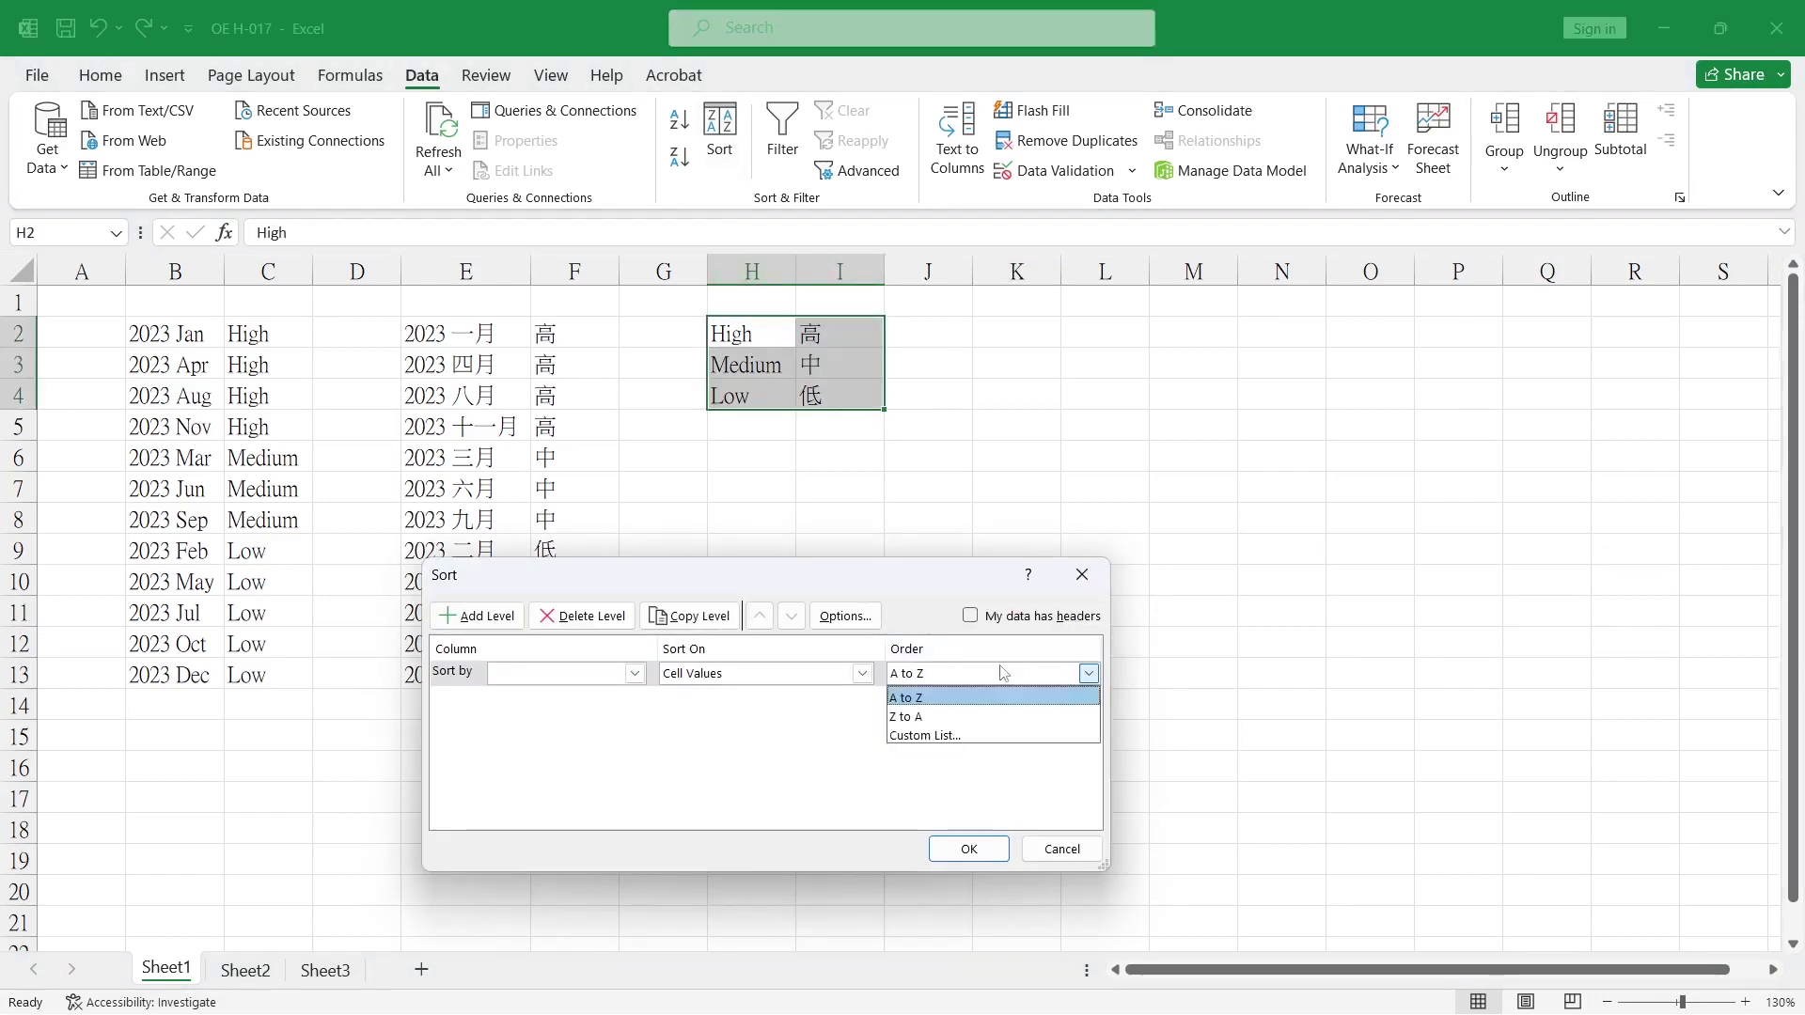
left_click(973, 736)
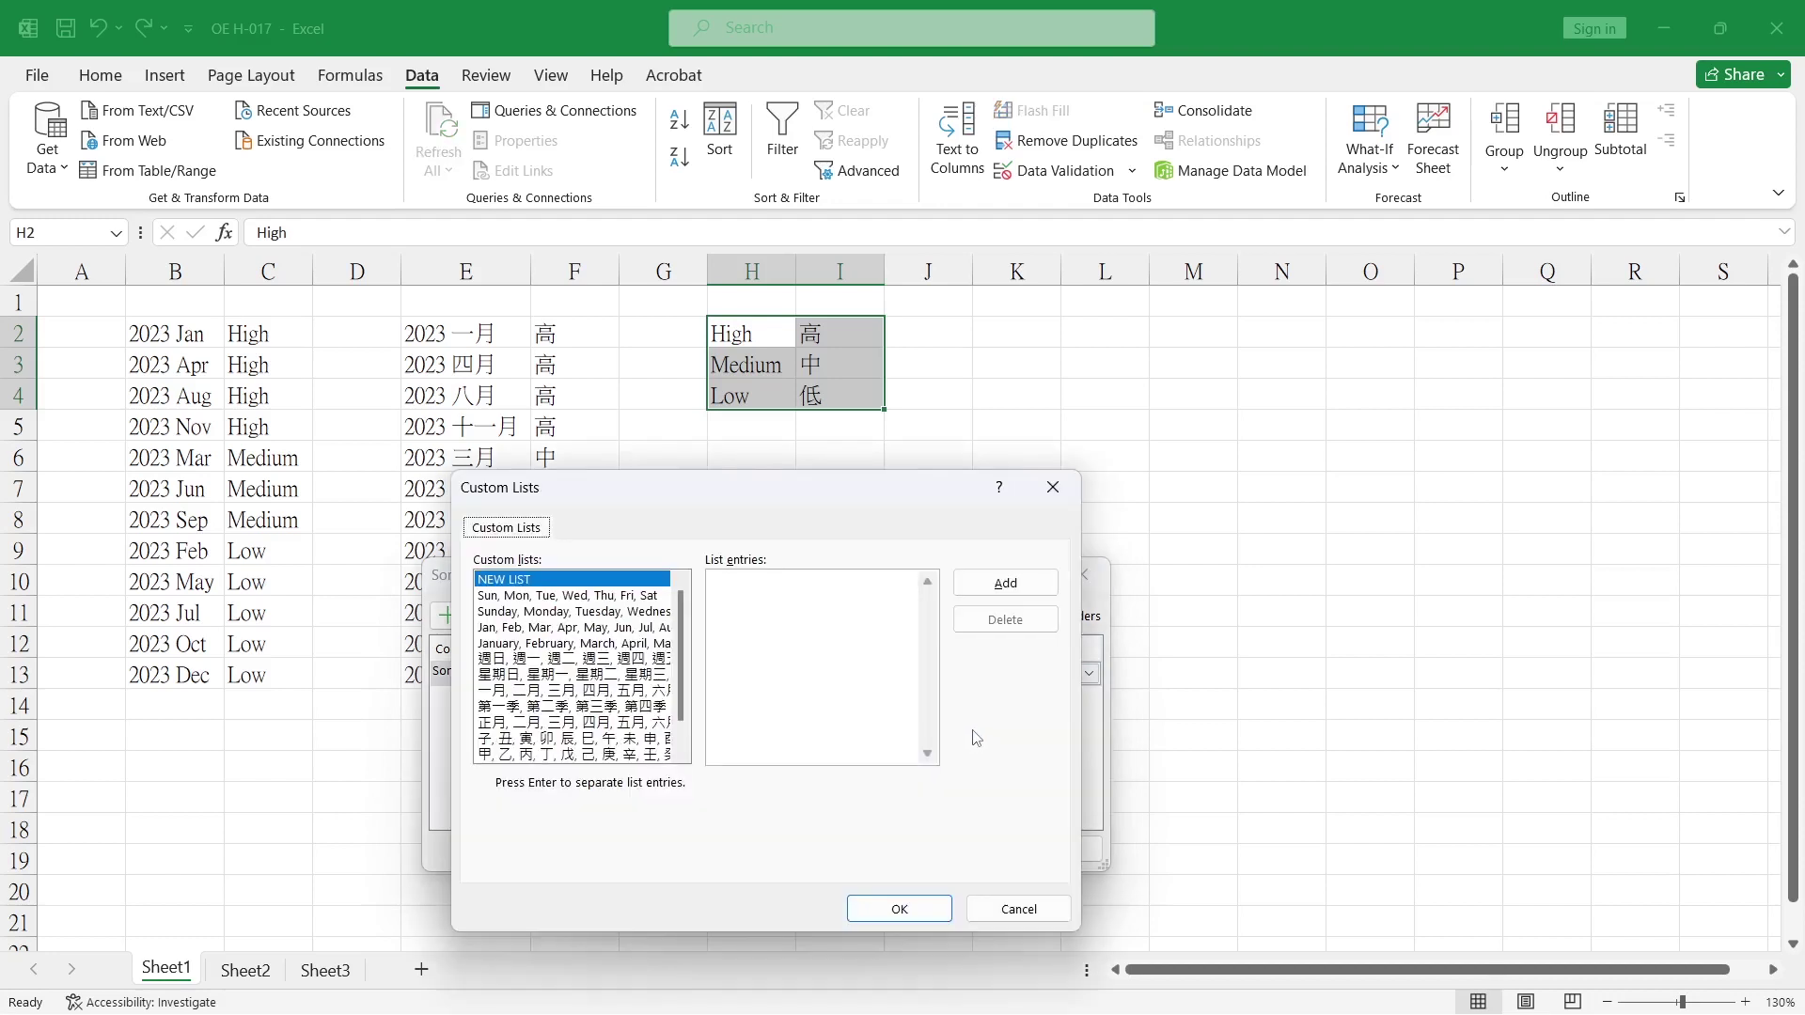
left_click(37, 75)
left_click(73, 979)
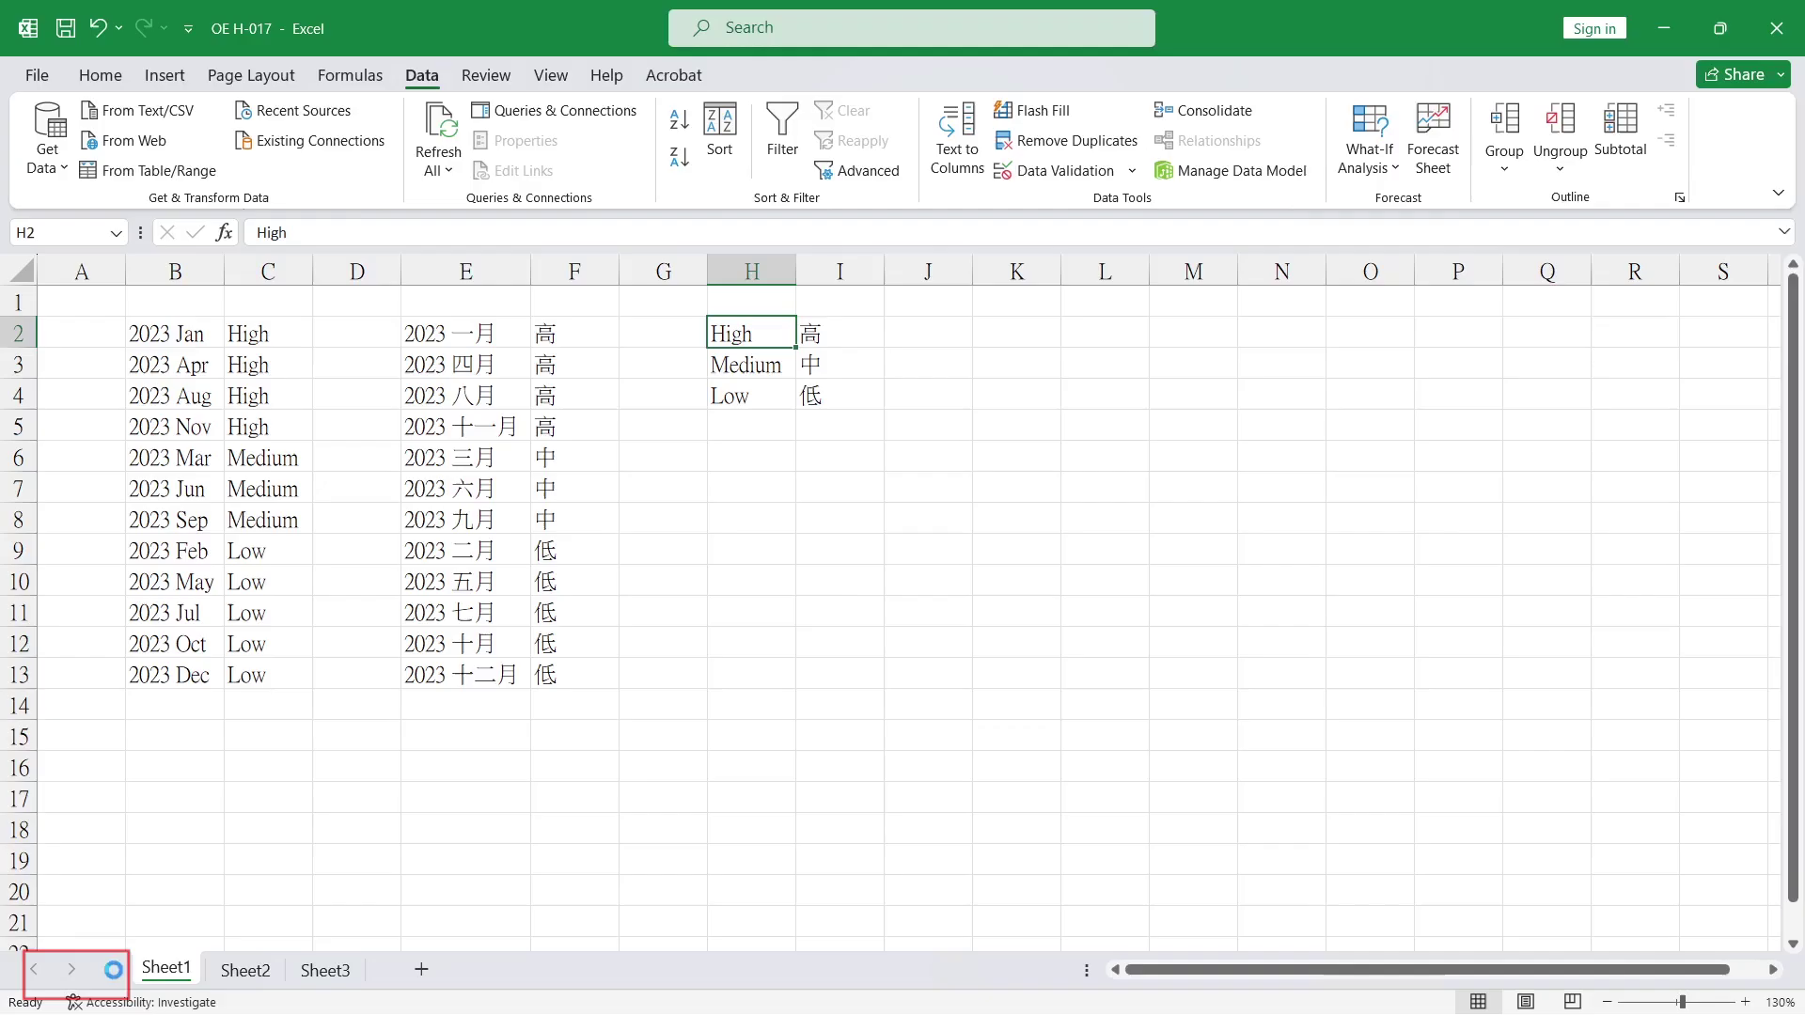
- Open the Edit Custom Lists editor from the Advanced options page
left_click(475, 394)
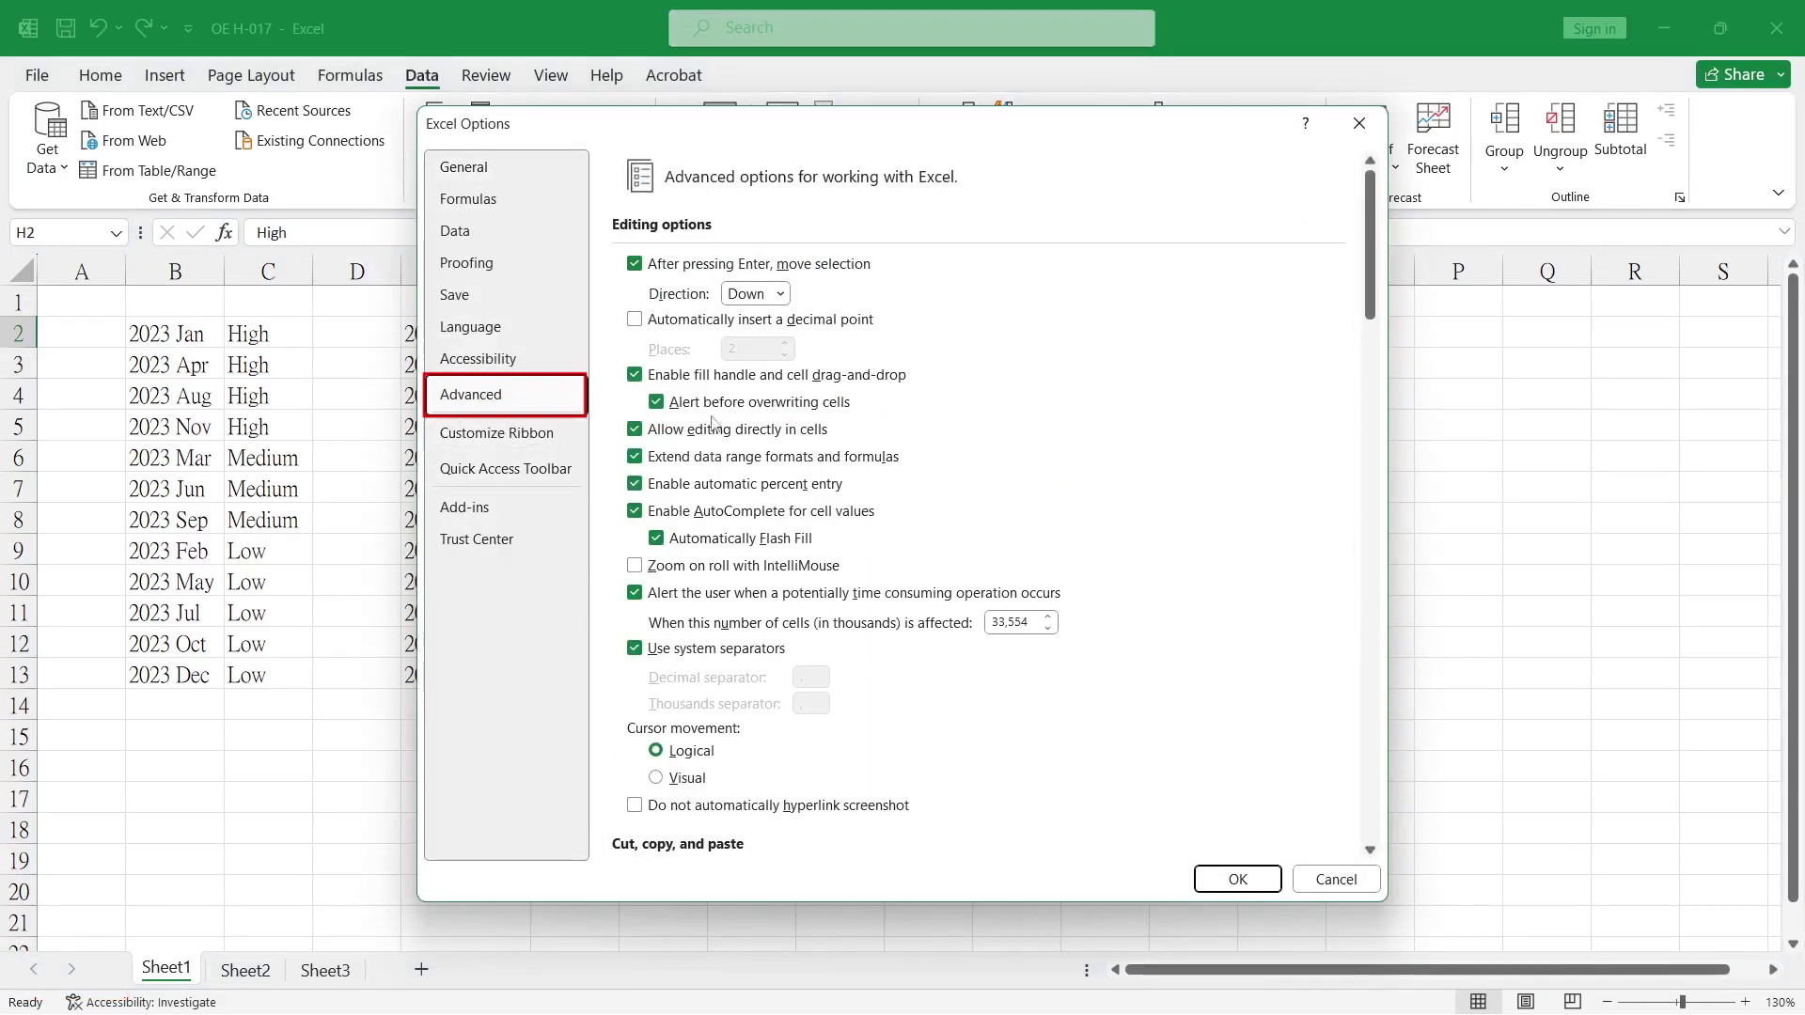
scroll(1080, 375, "down", 5)
scroll(979, 644, "down", 3)
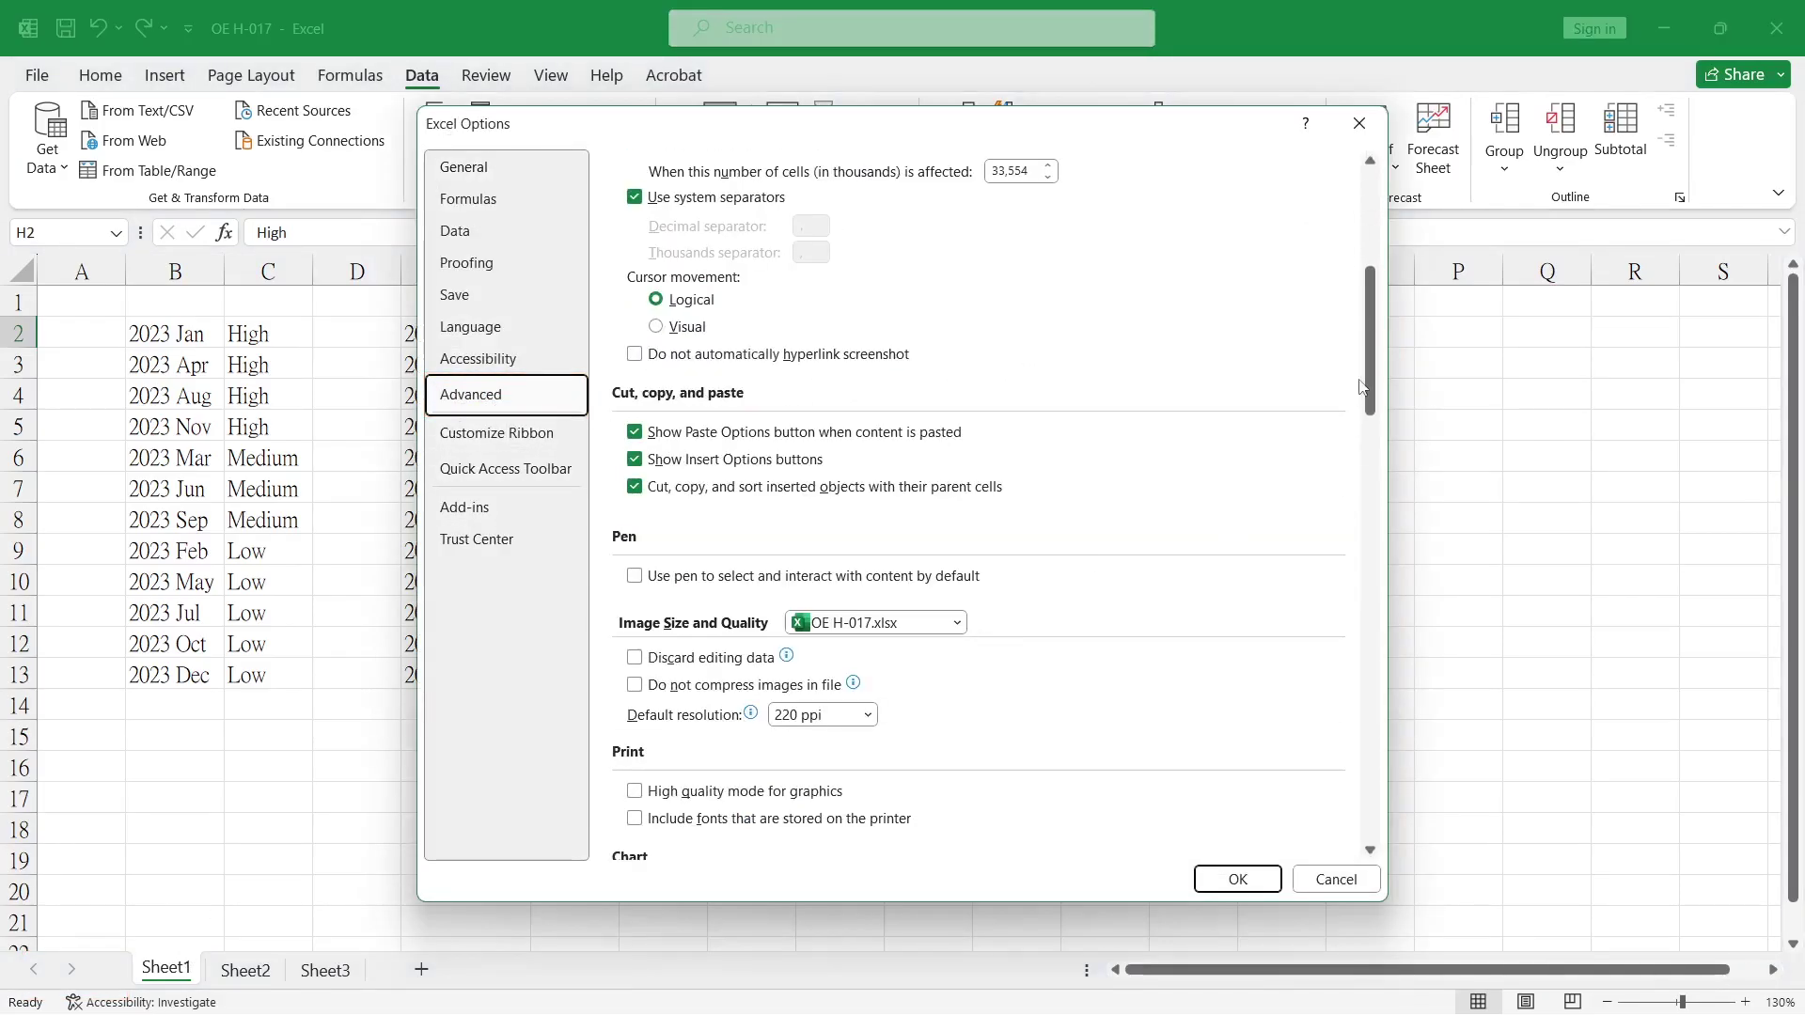
left_click_drag(1362, 387, 1362, 811)
left_click(1030, 629)
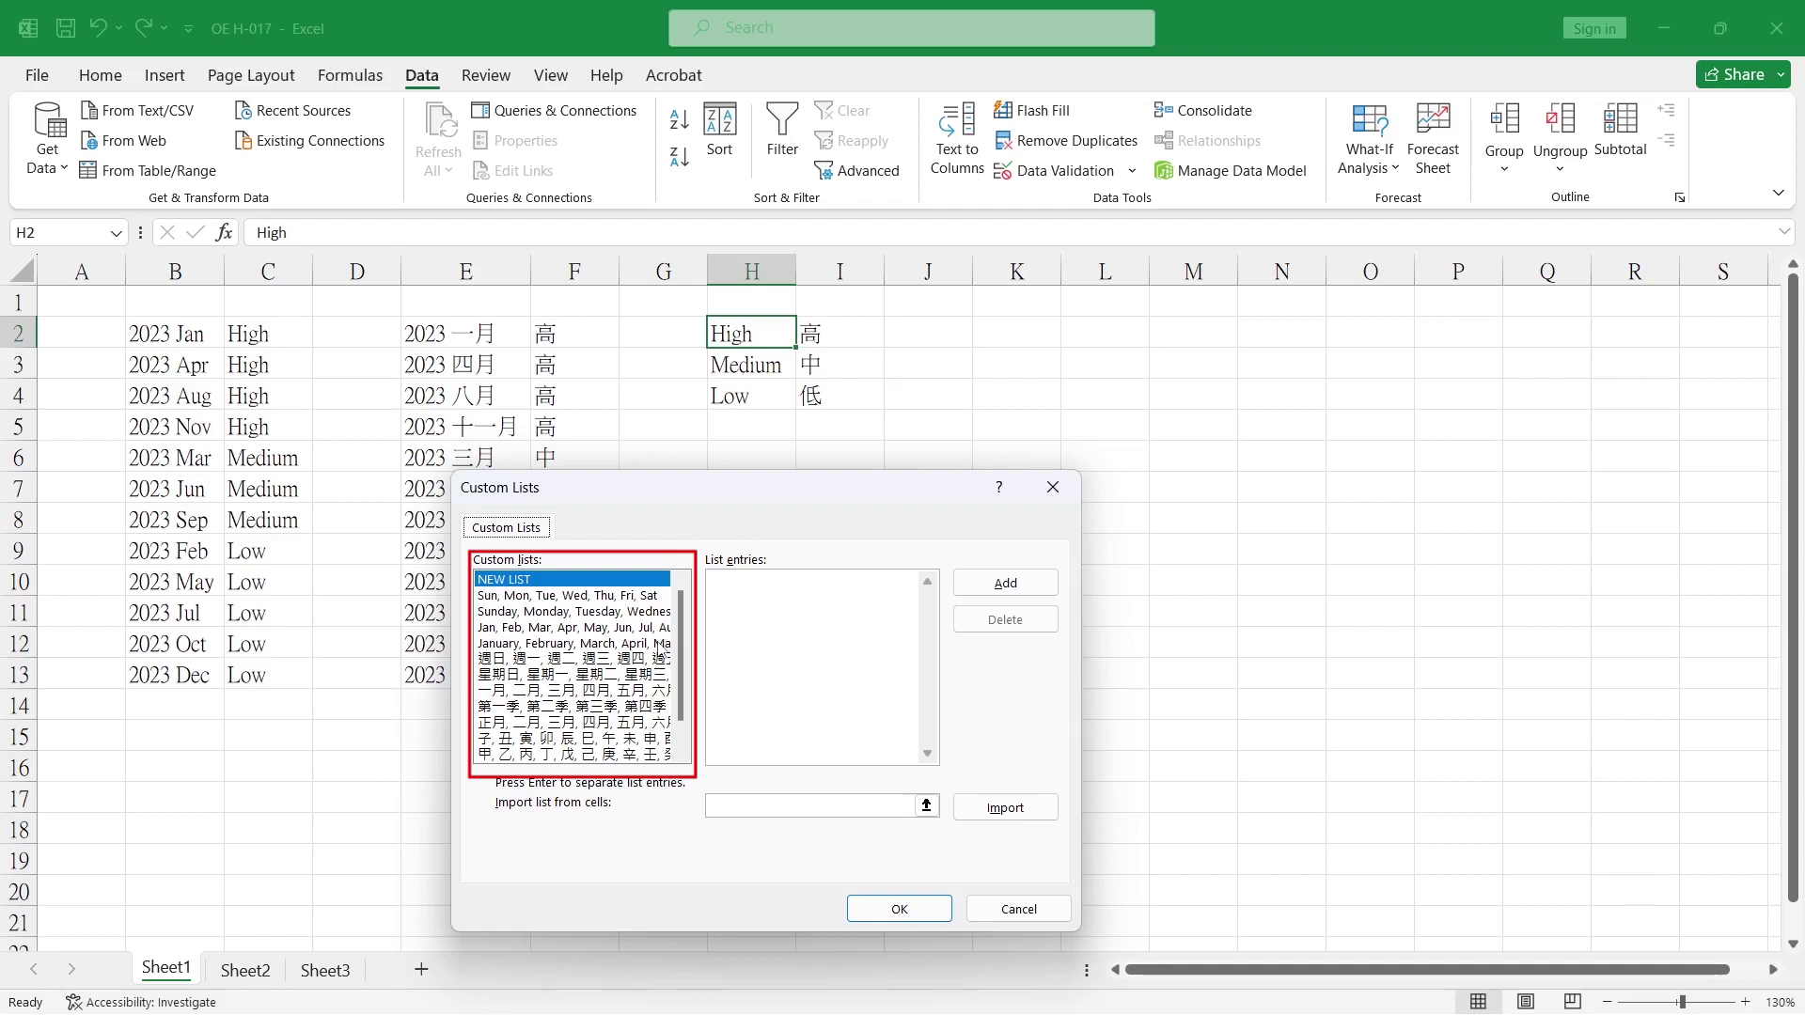
scroll(661, 657, "down", 1)
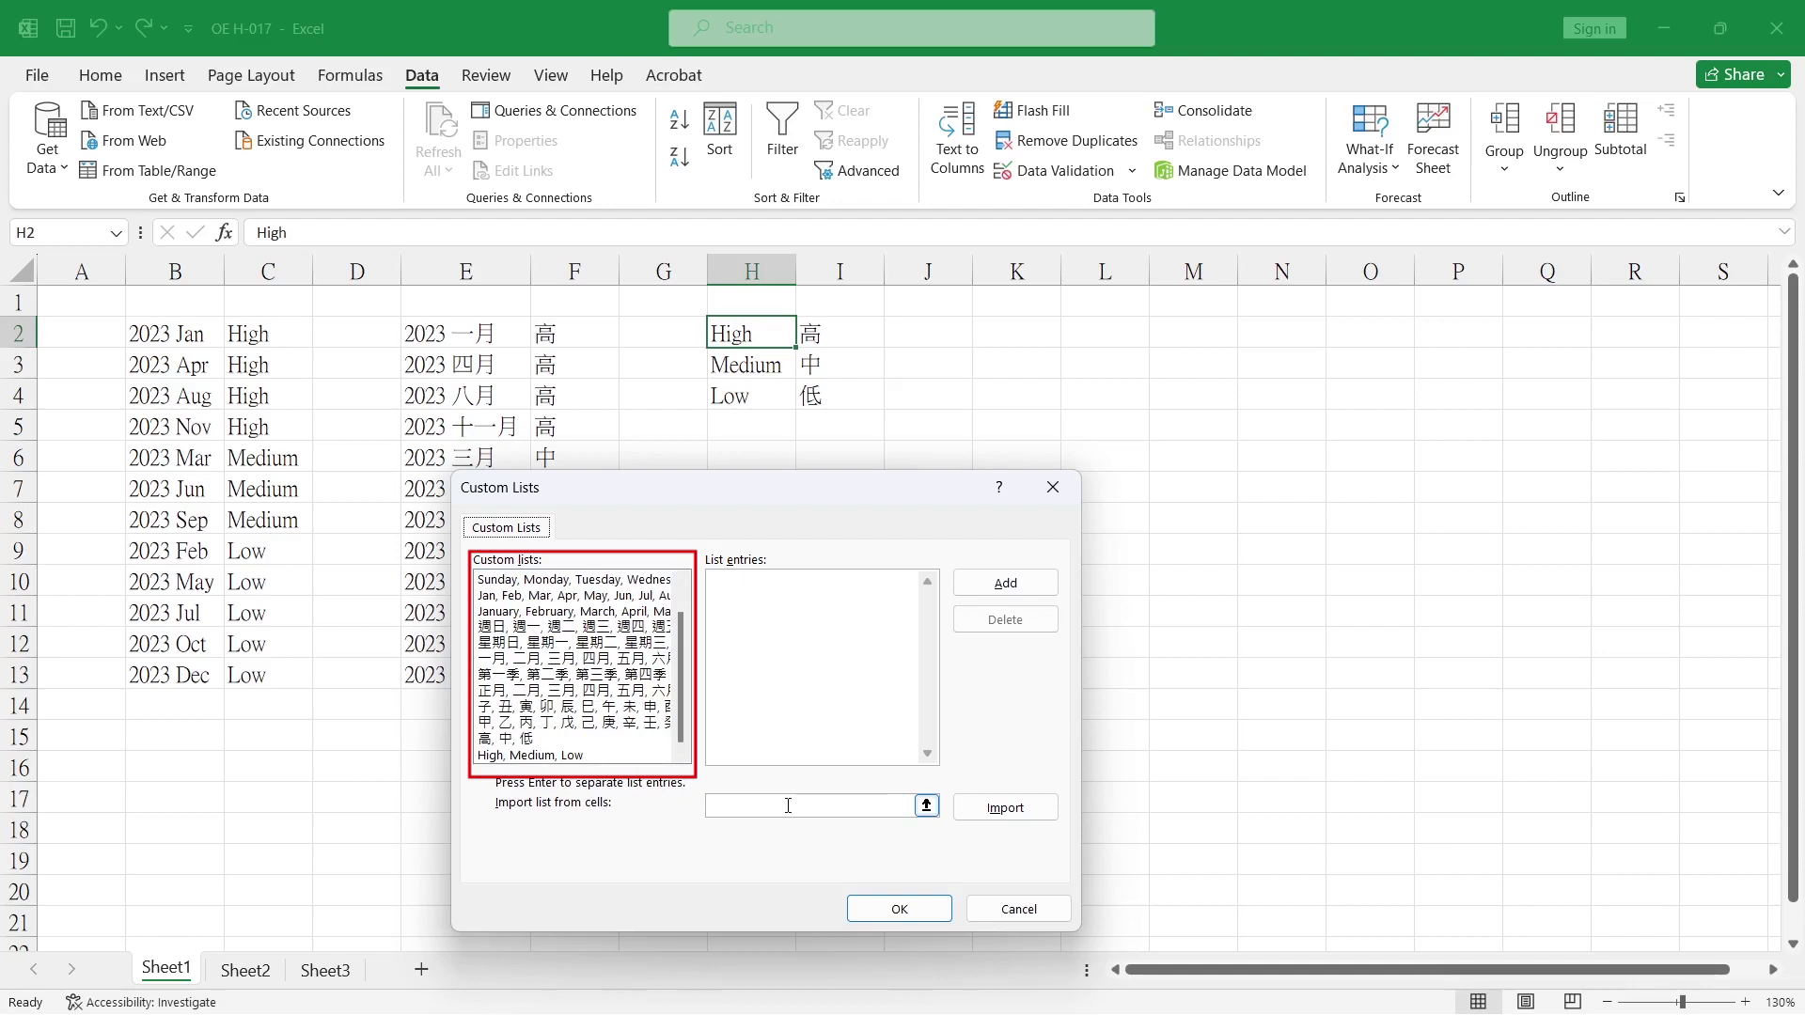
- Review the existing custom lists, including 高, 中, 低 and High, Medium, Low, then close both dialogs
left_click(592, 580)
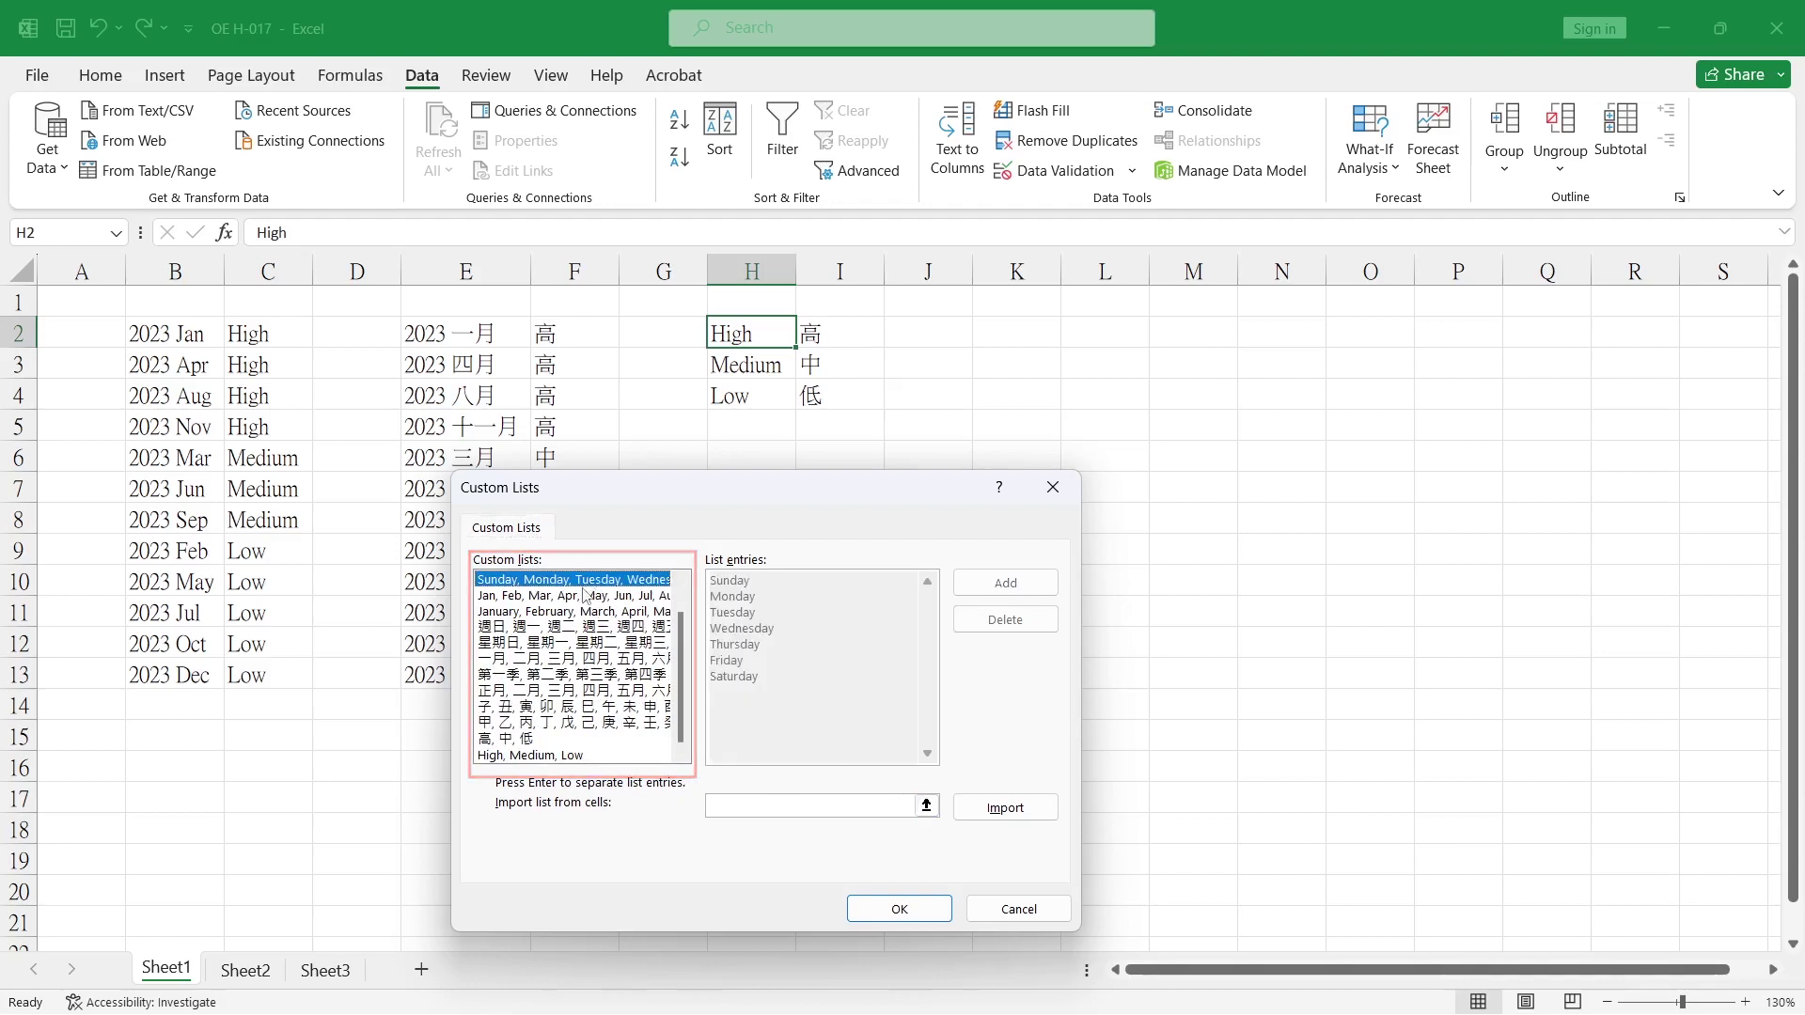
left_click(583, 595)
left_click(569, 613)
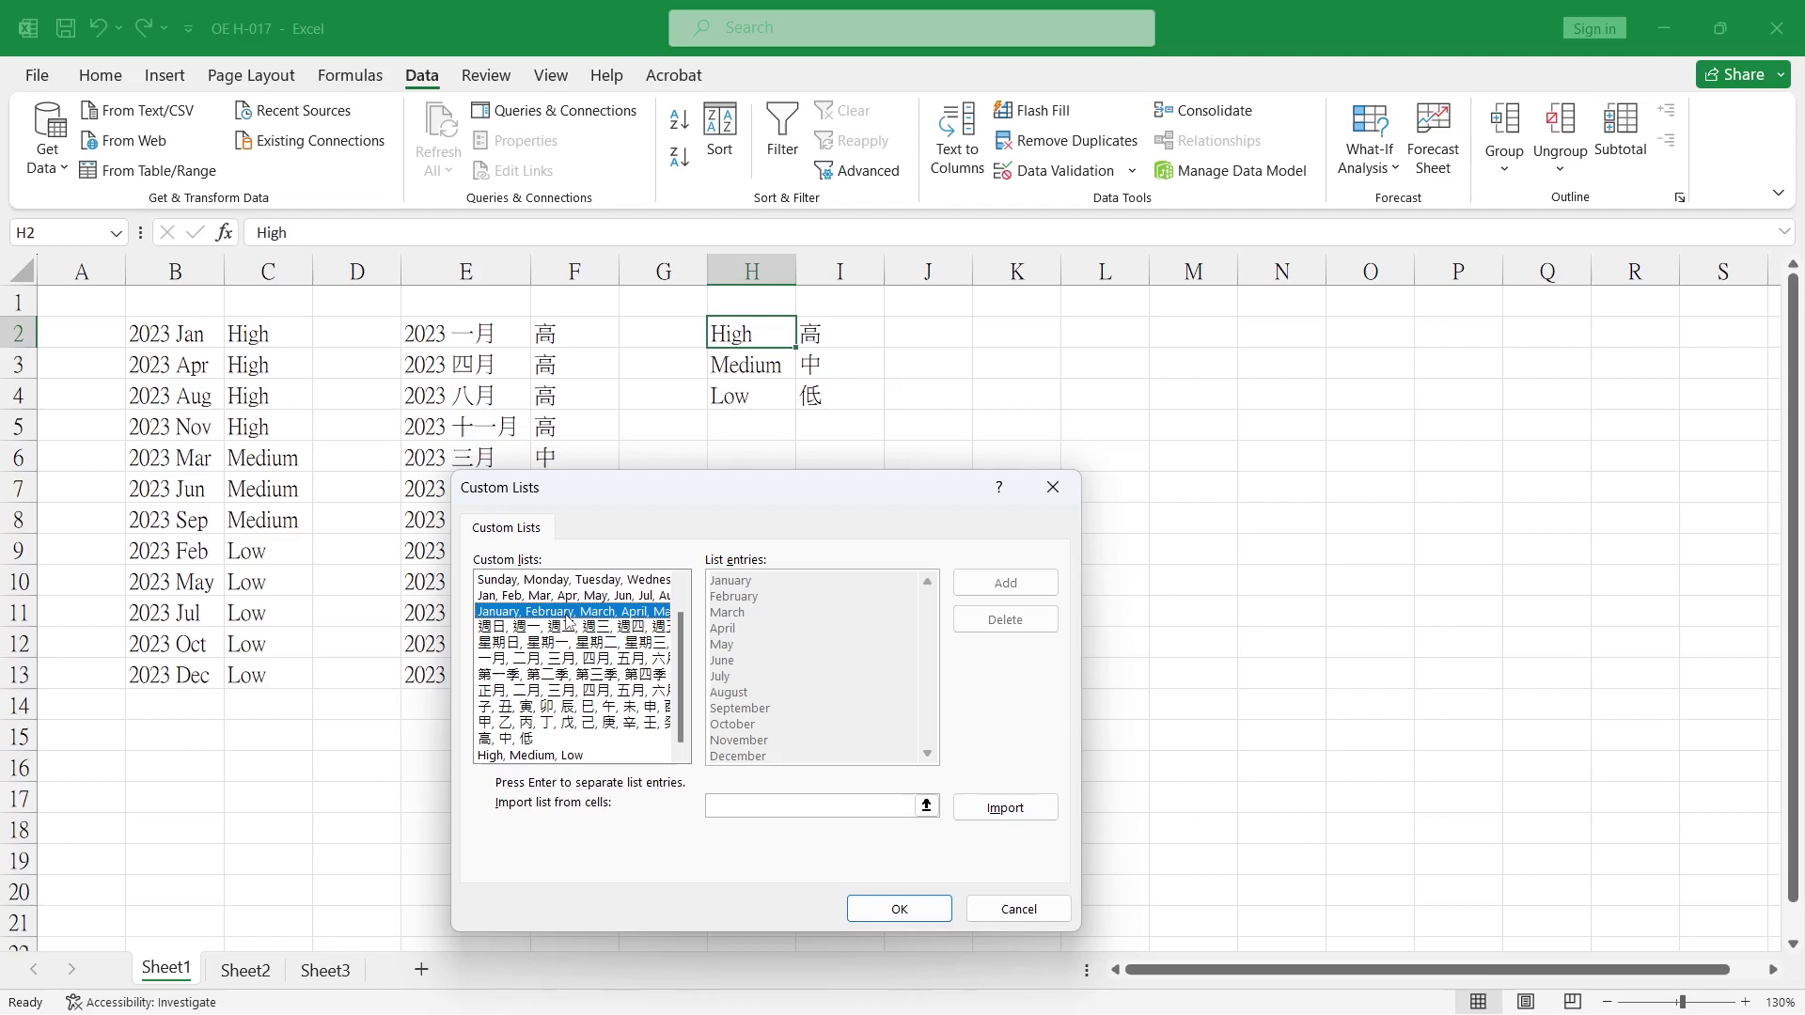
left_click(564, 628)
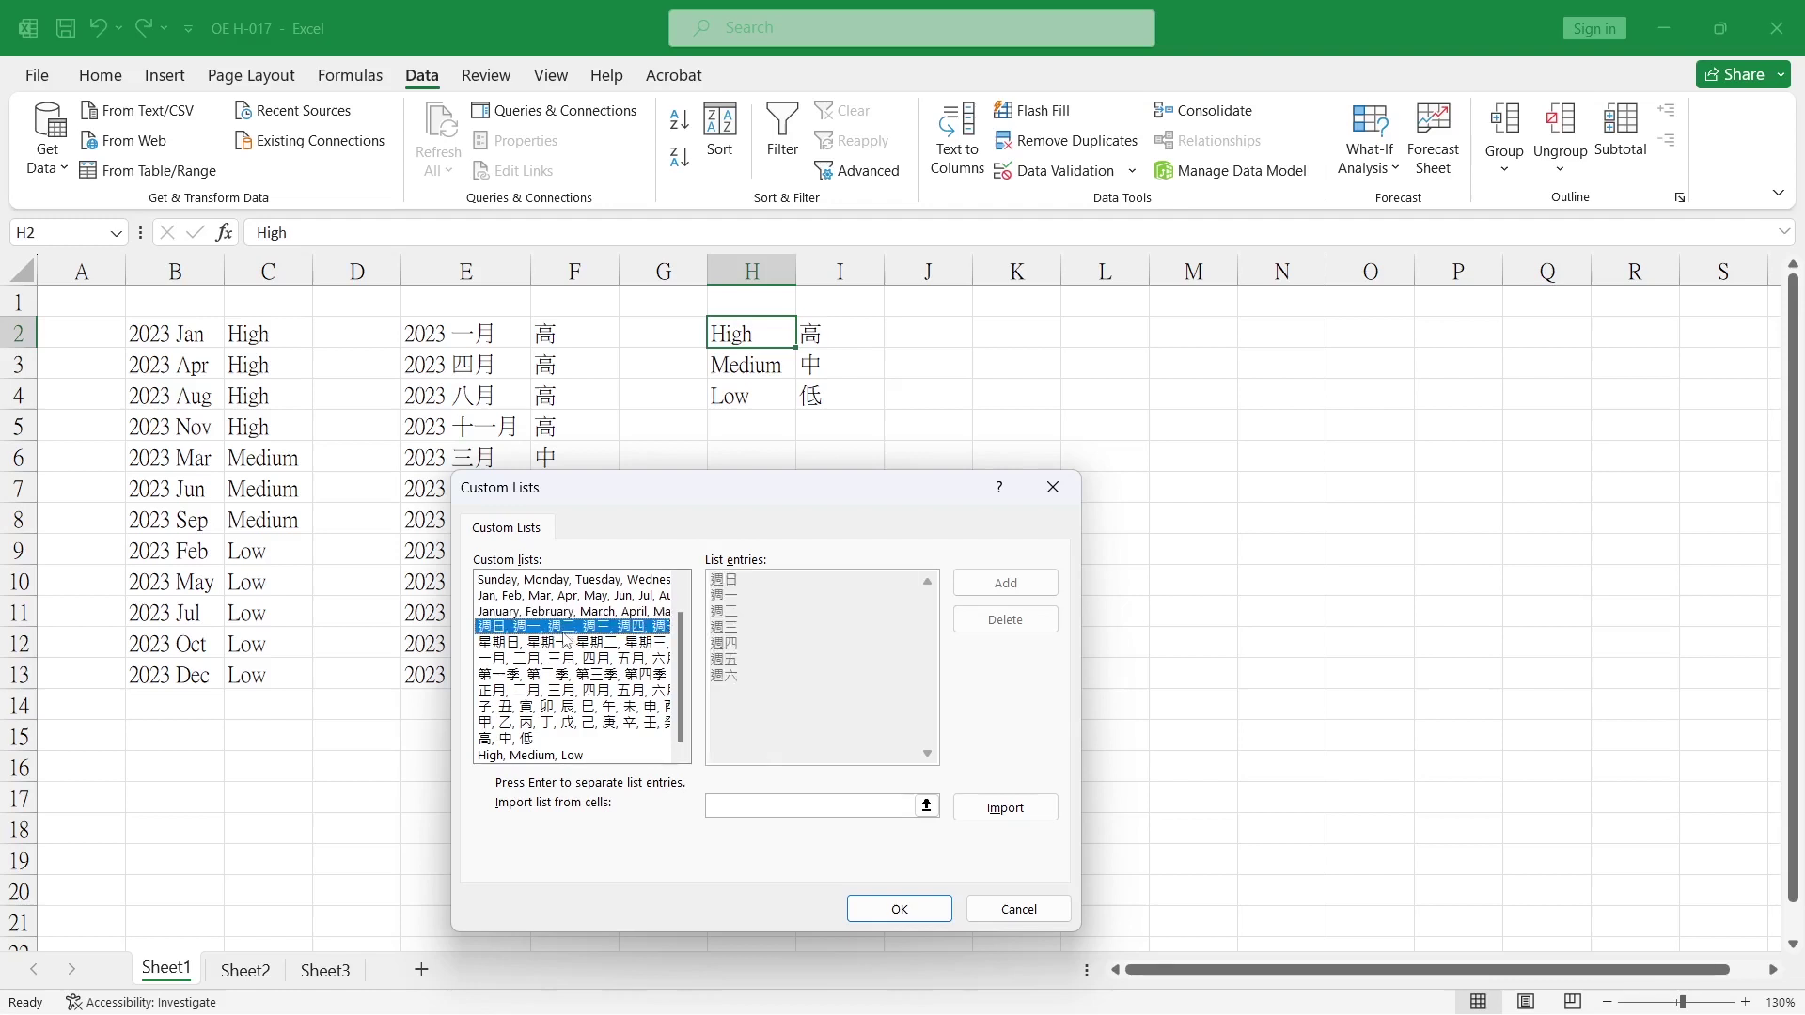
left_click(562, 674)
left_click(555, 721)
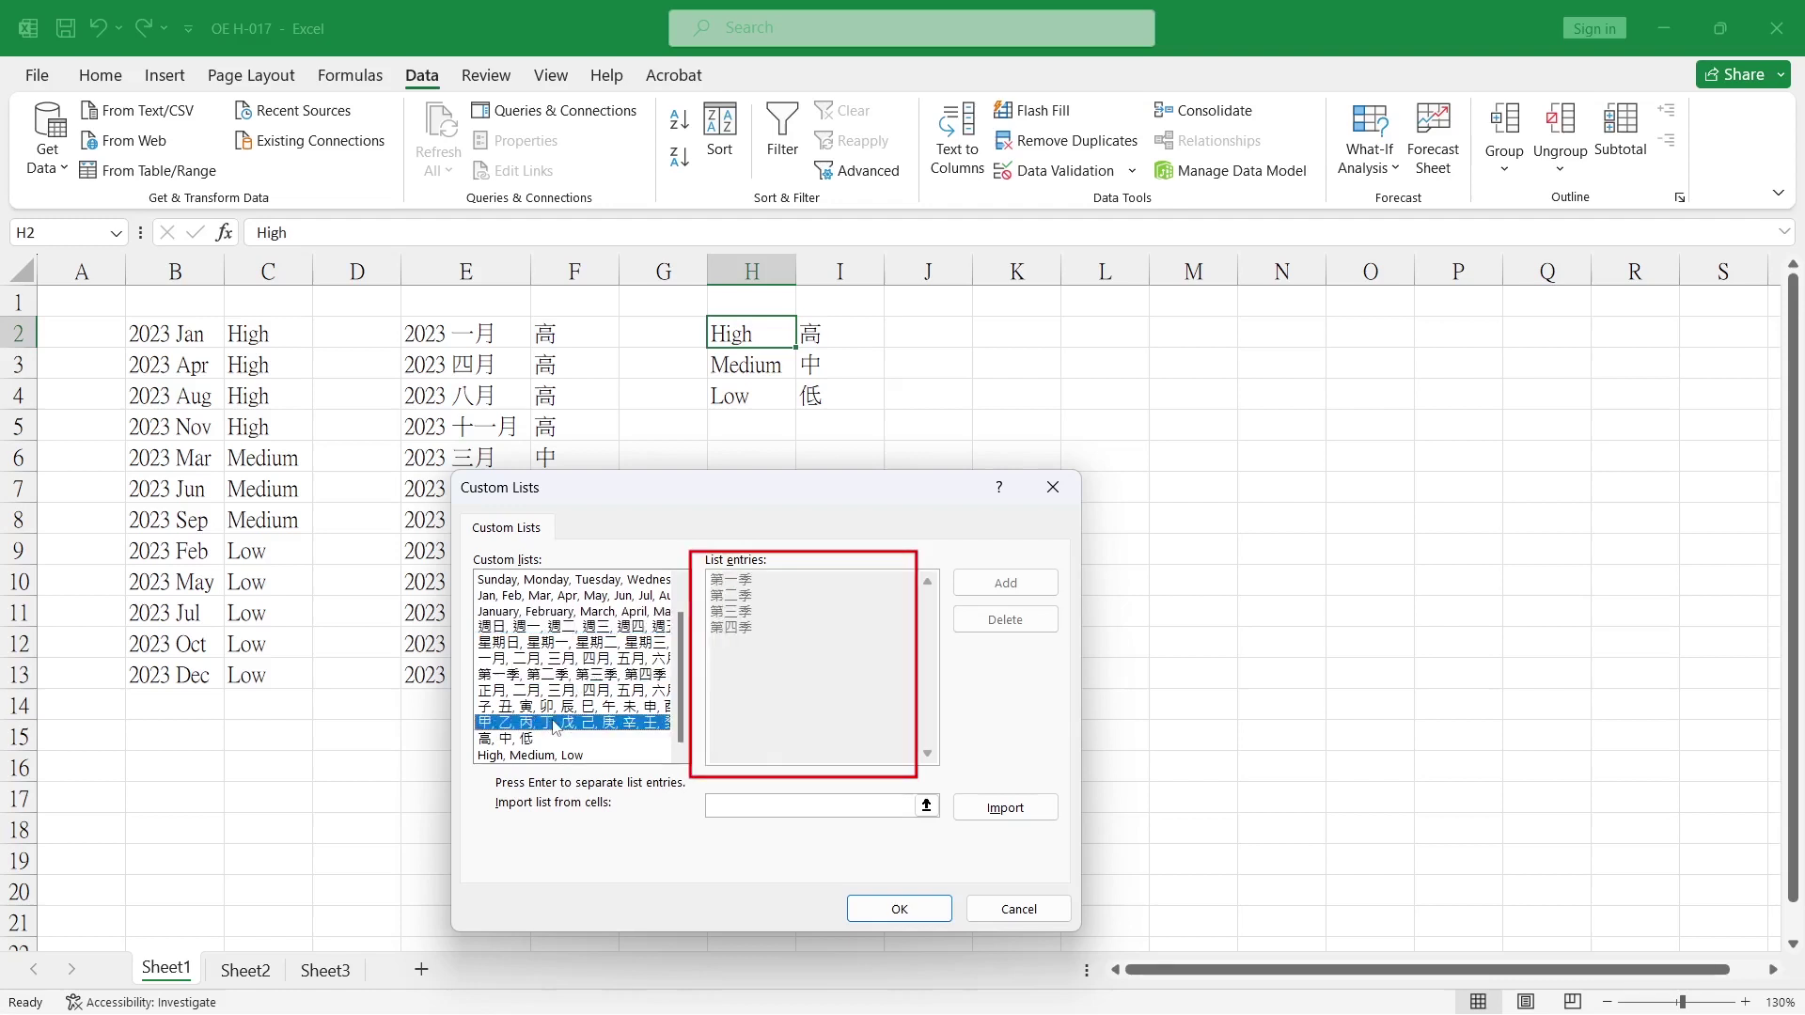
left_click(545, 740)
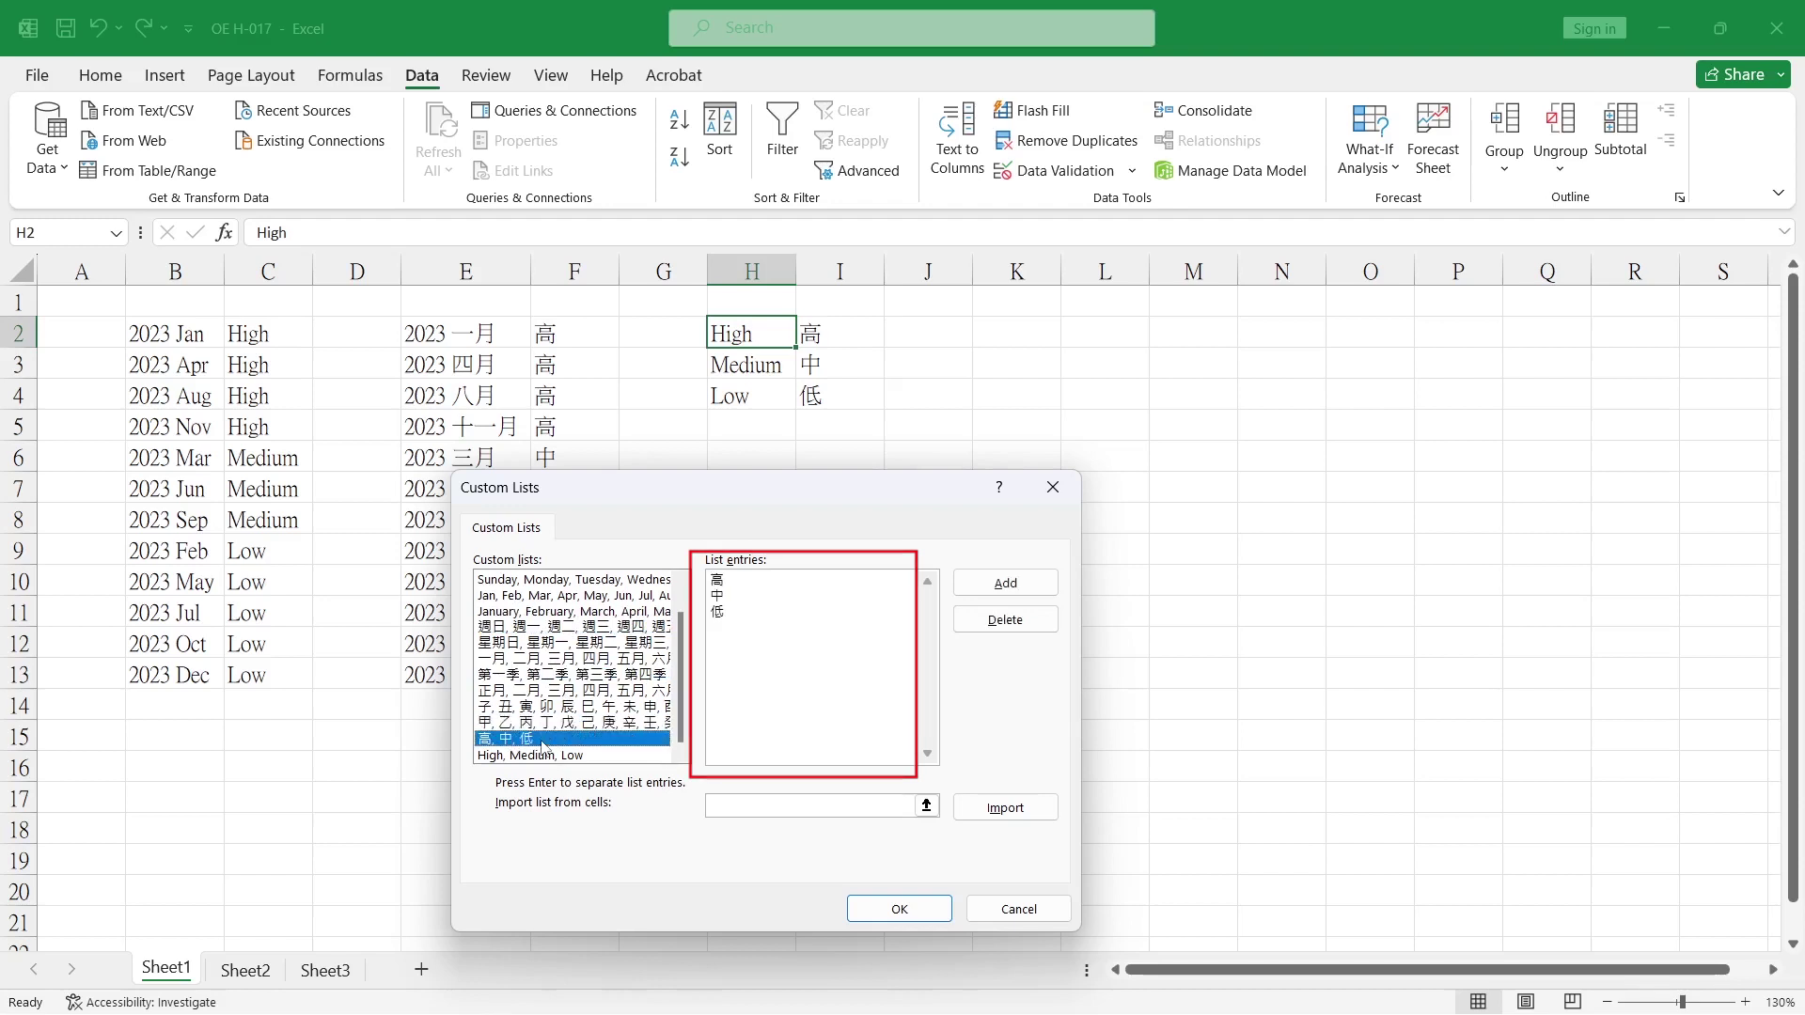
left_click(543, 755)
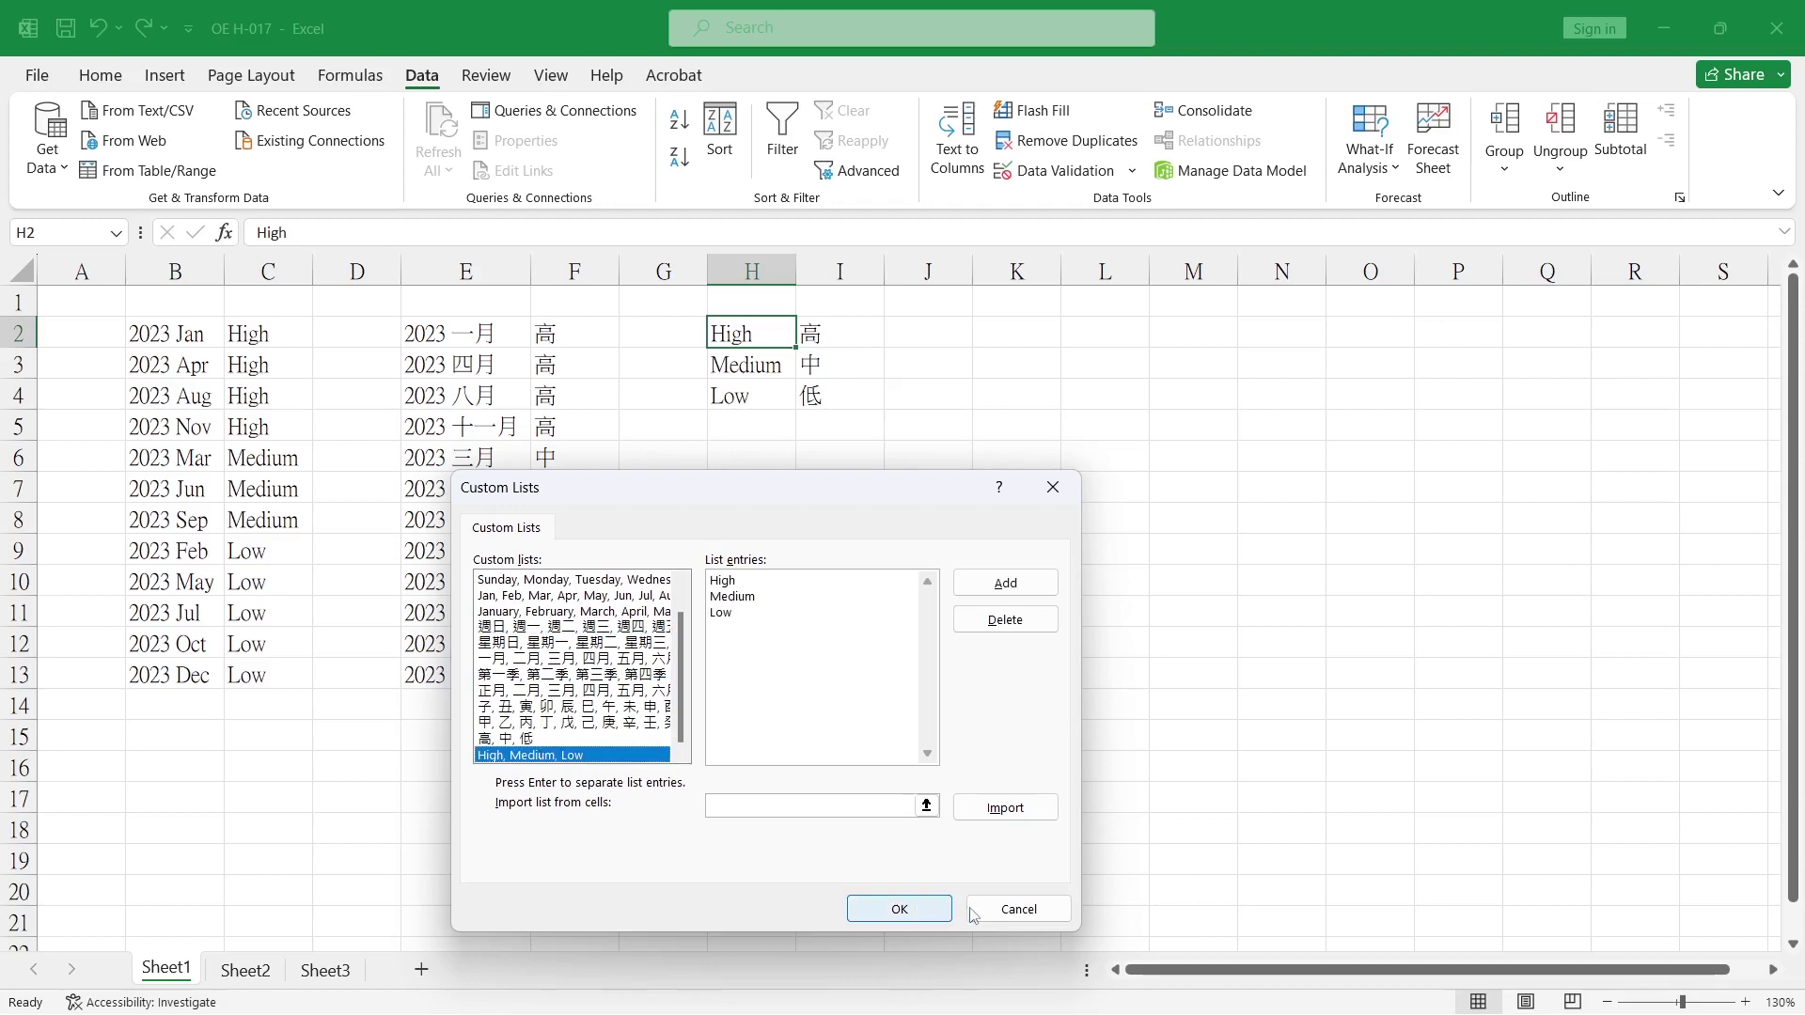
left_click(1013, 909)
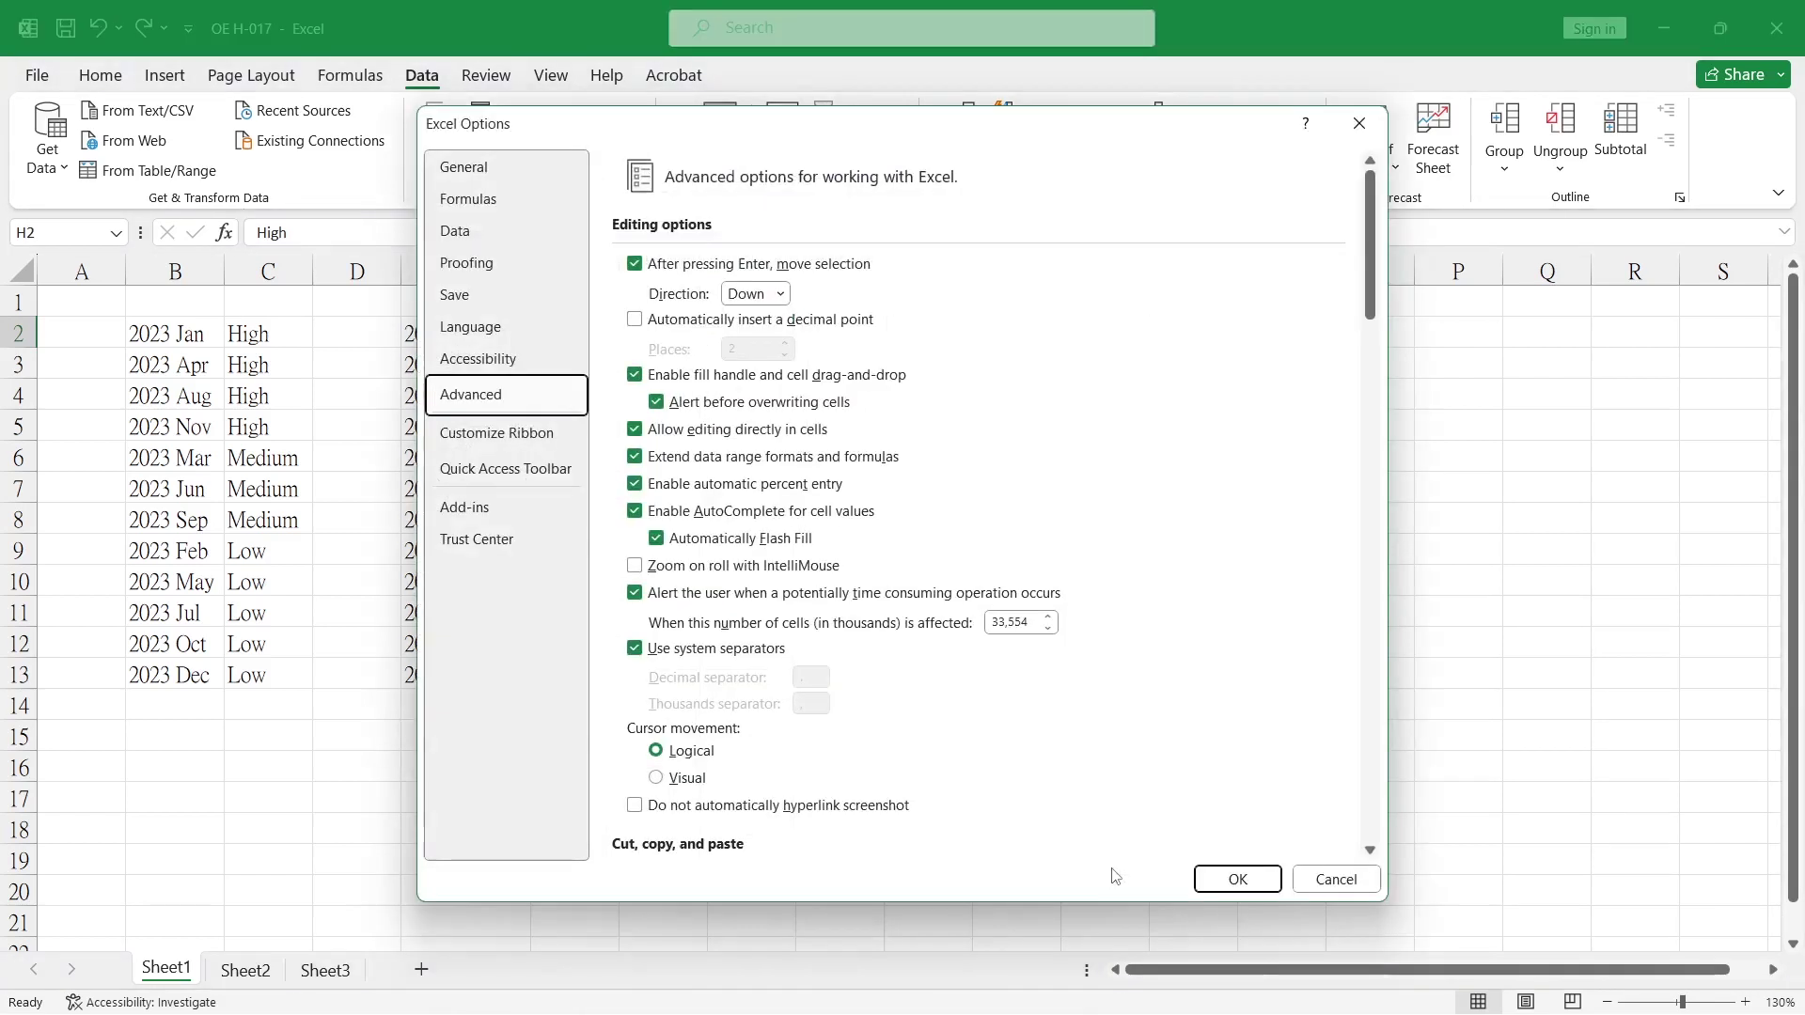
left_click(1333, 879)
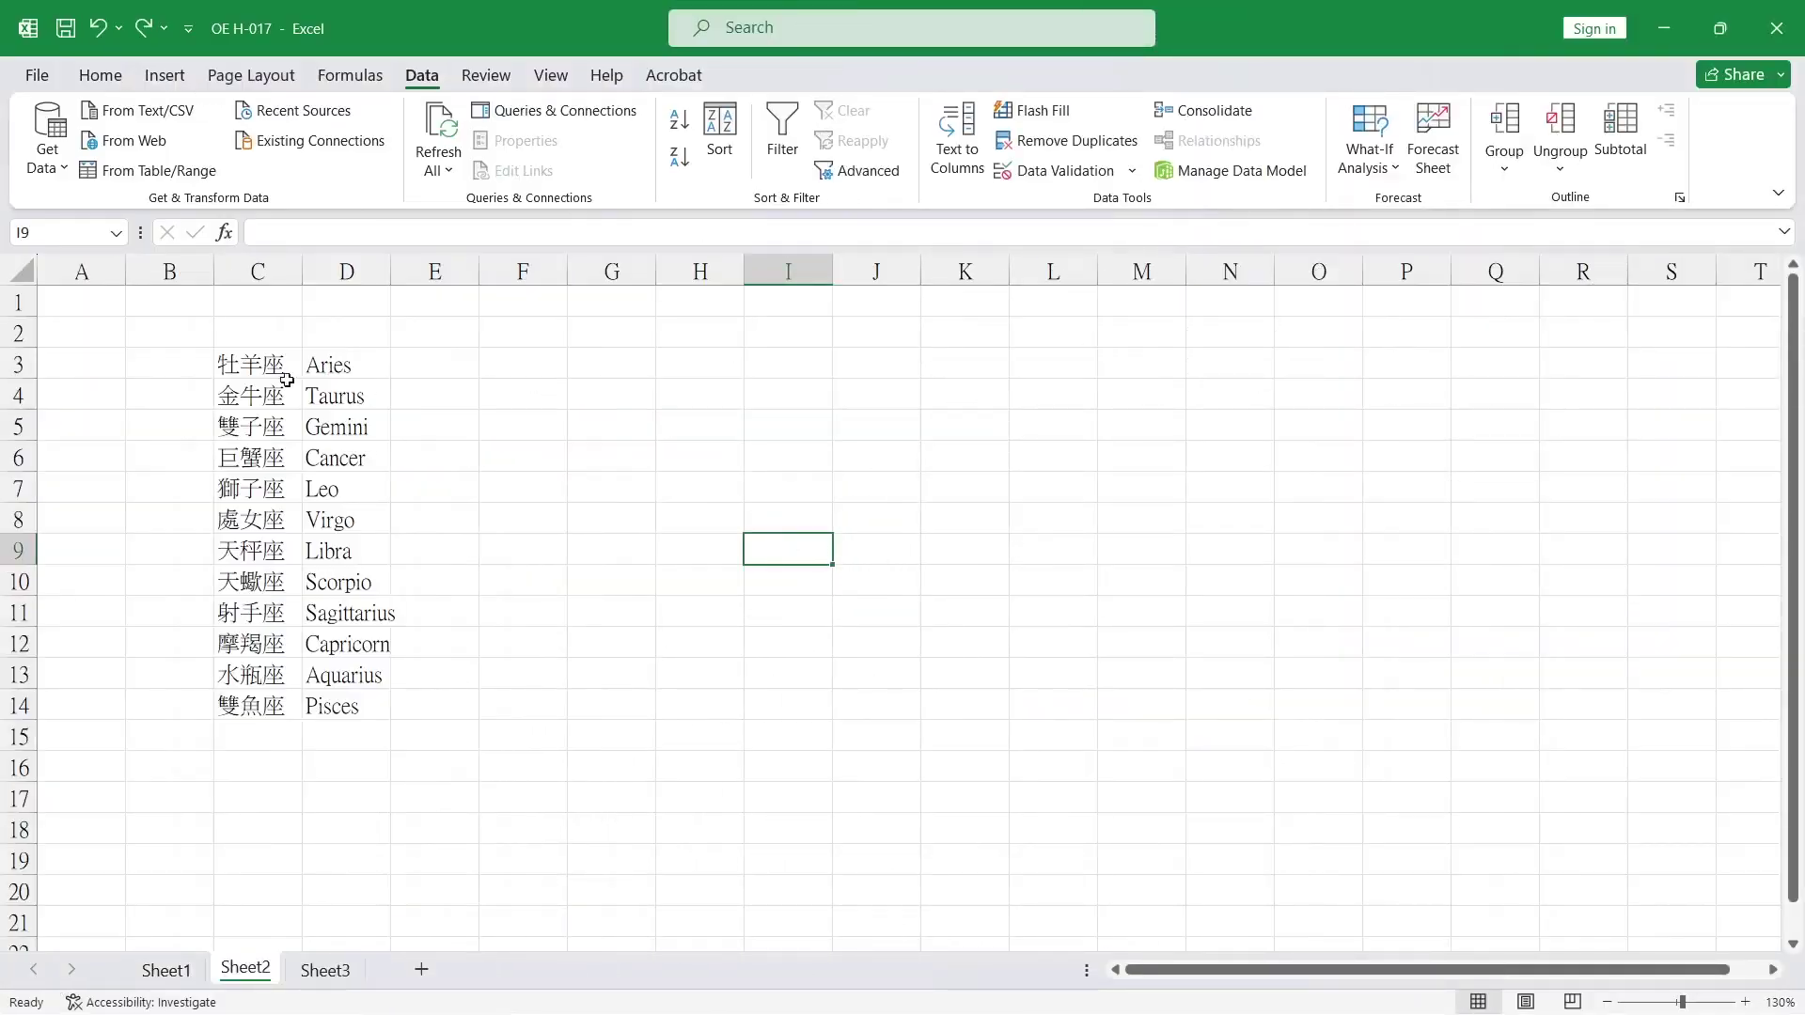
- On Sheet2, run Sort from an empty cell beside the zodiac list, triggering the error
left_click(263, 368)
left_click(473, 507)
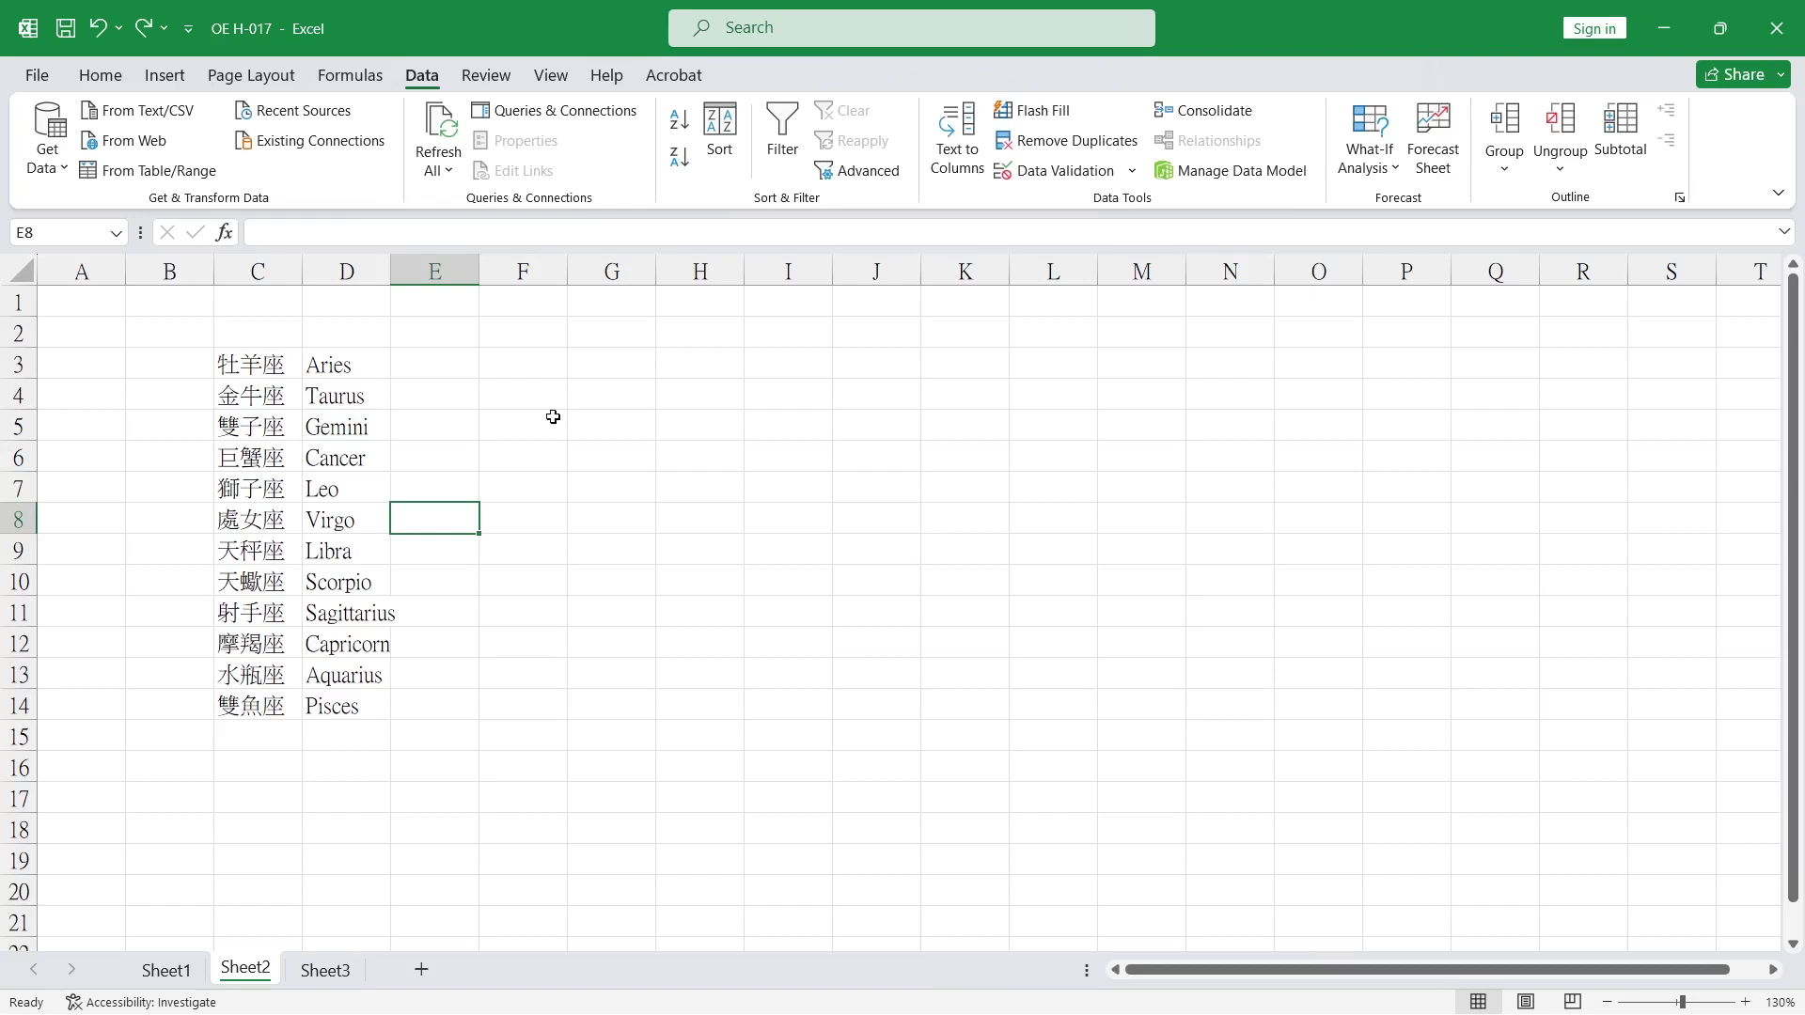
left_click(536, 405)
left_click(719, 139)
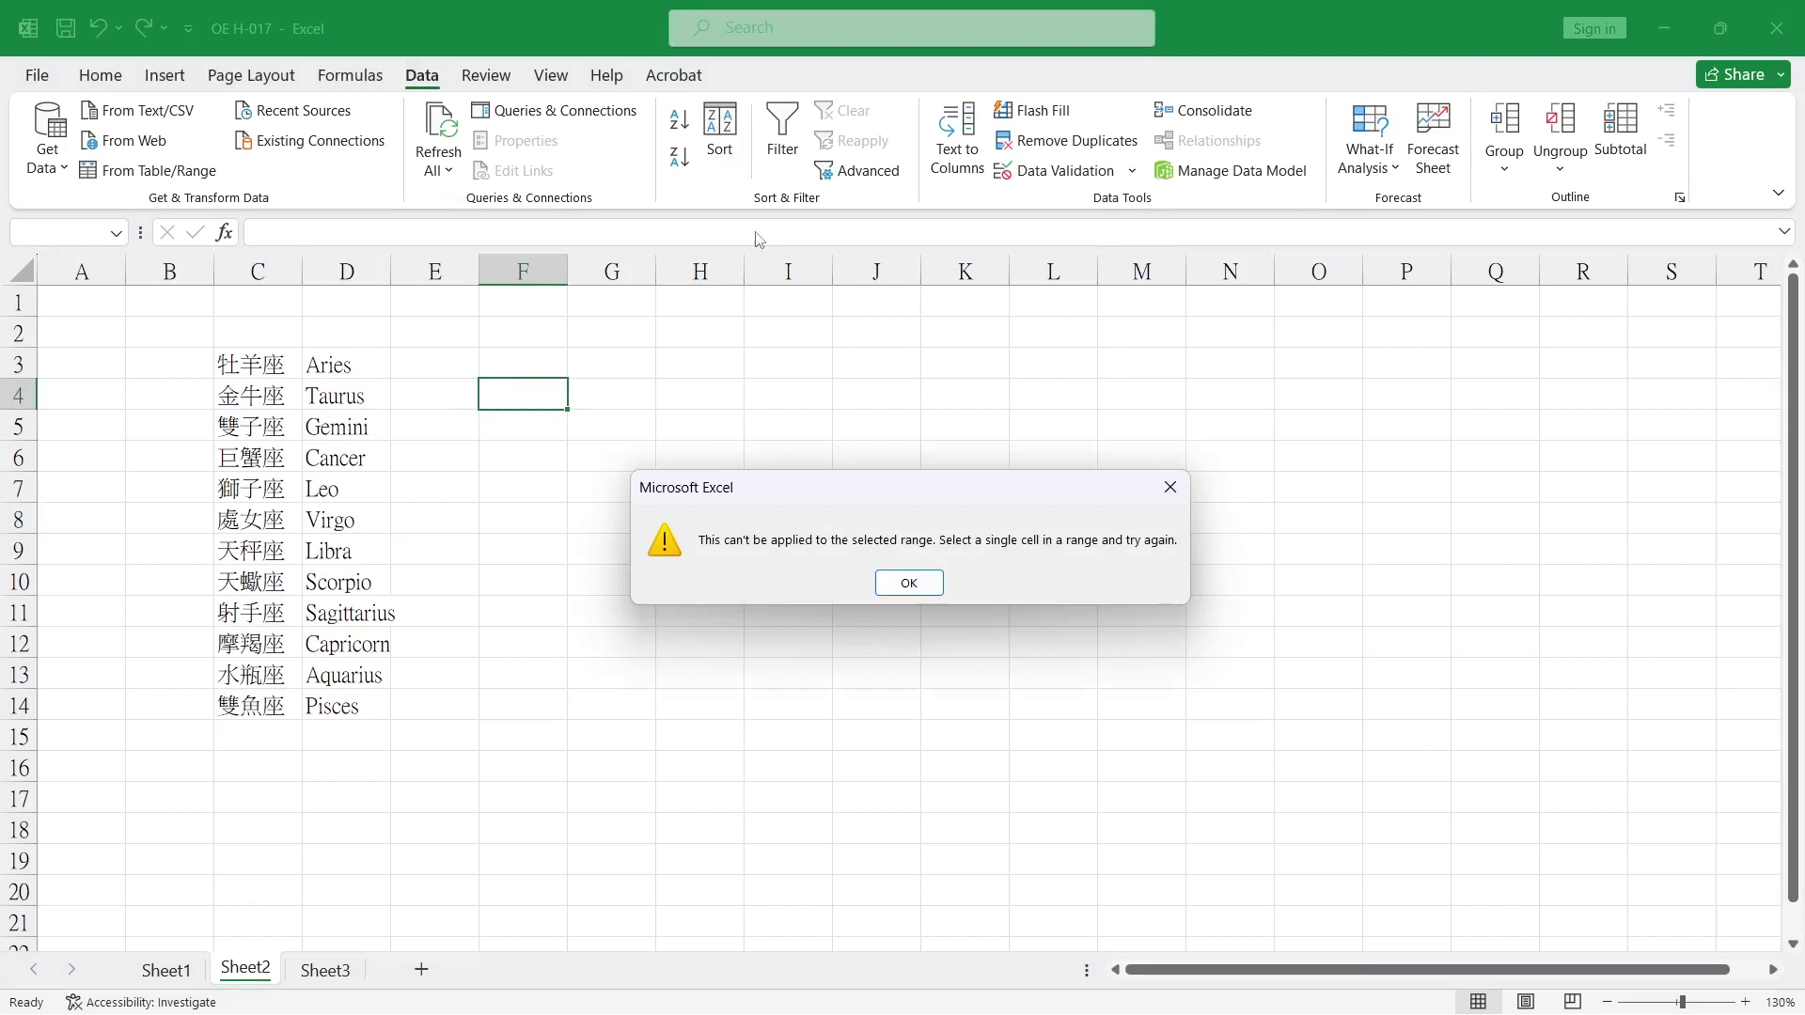
- Dismiss the error, copy Aries to Pisces in D3:D14, and cancel an attempted sort
left_click(908, 578)
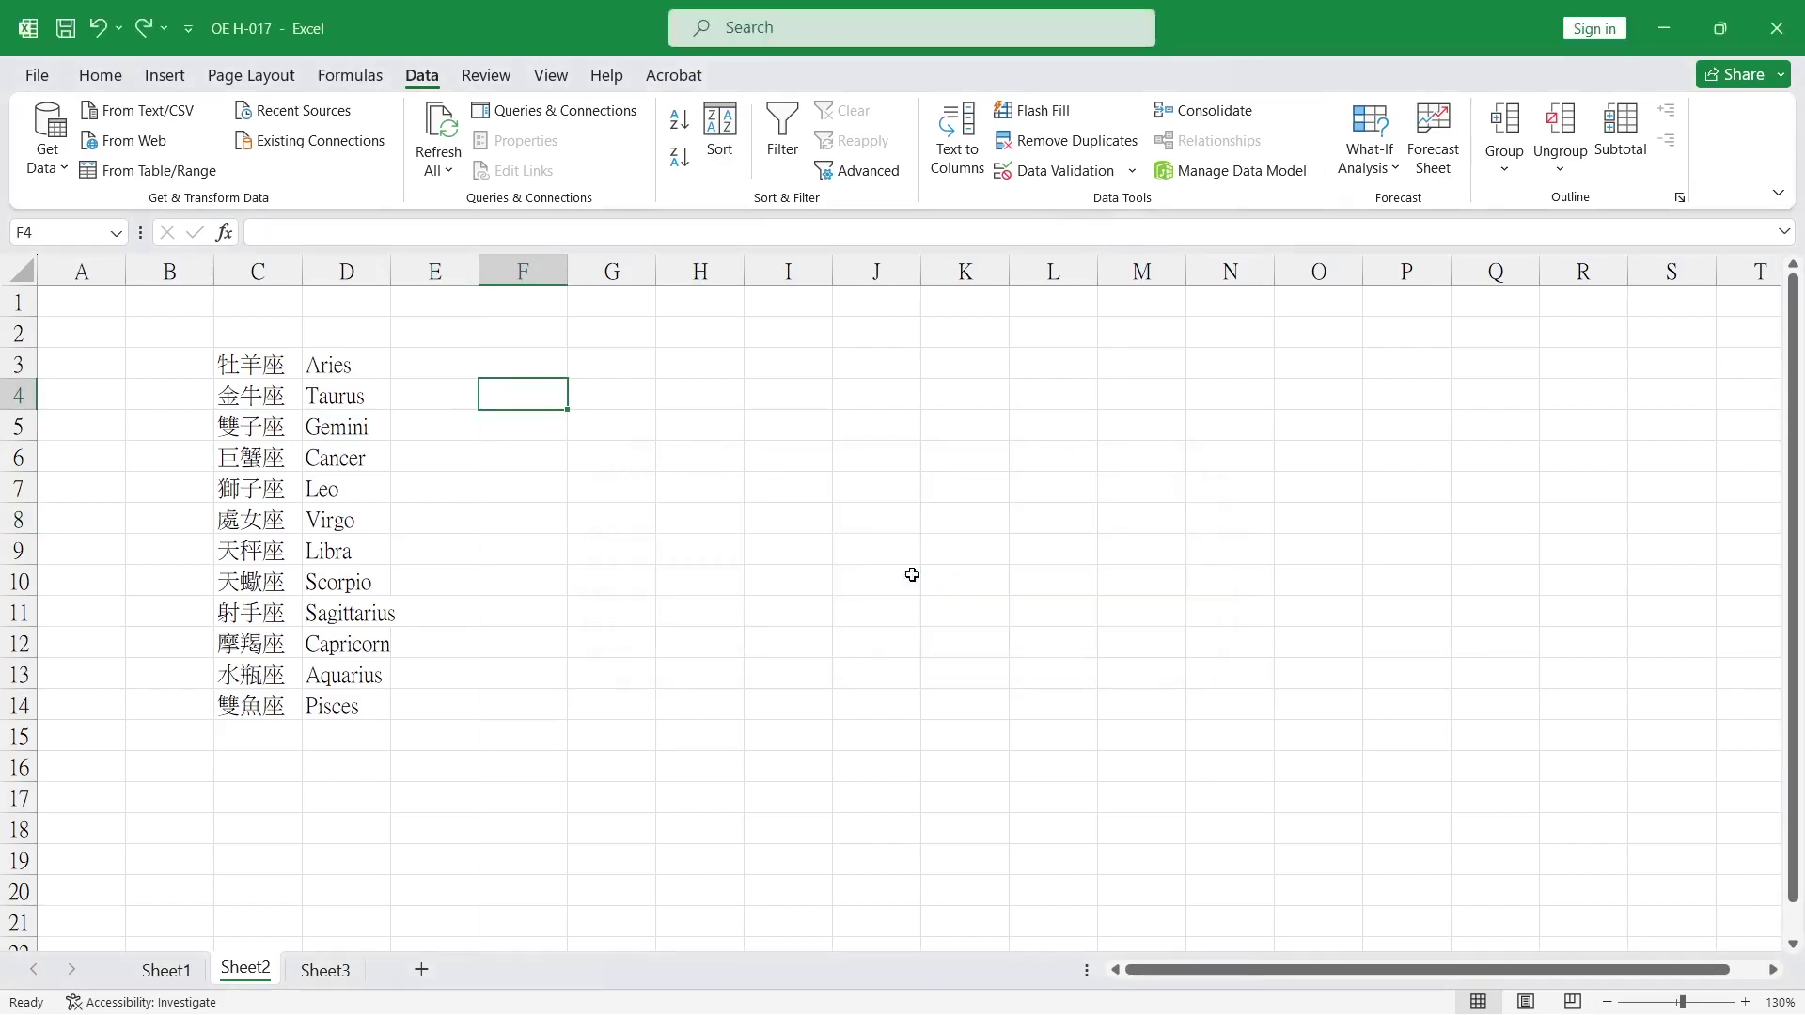
left_click(354, 371)
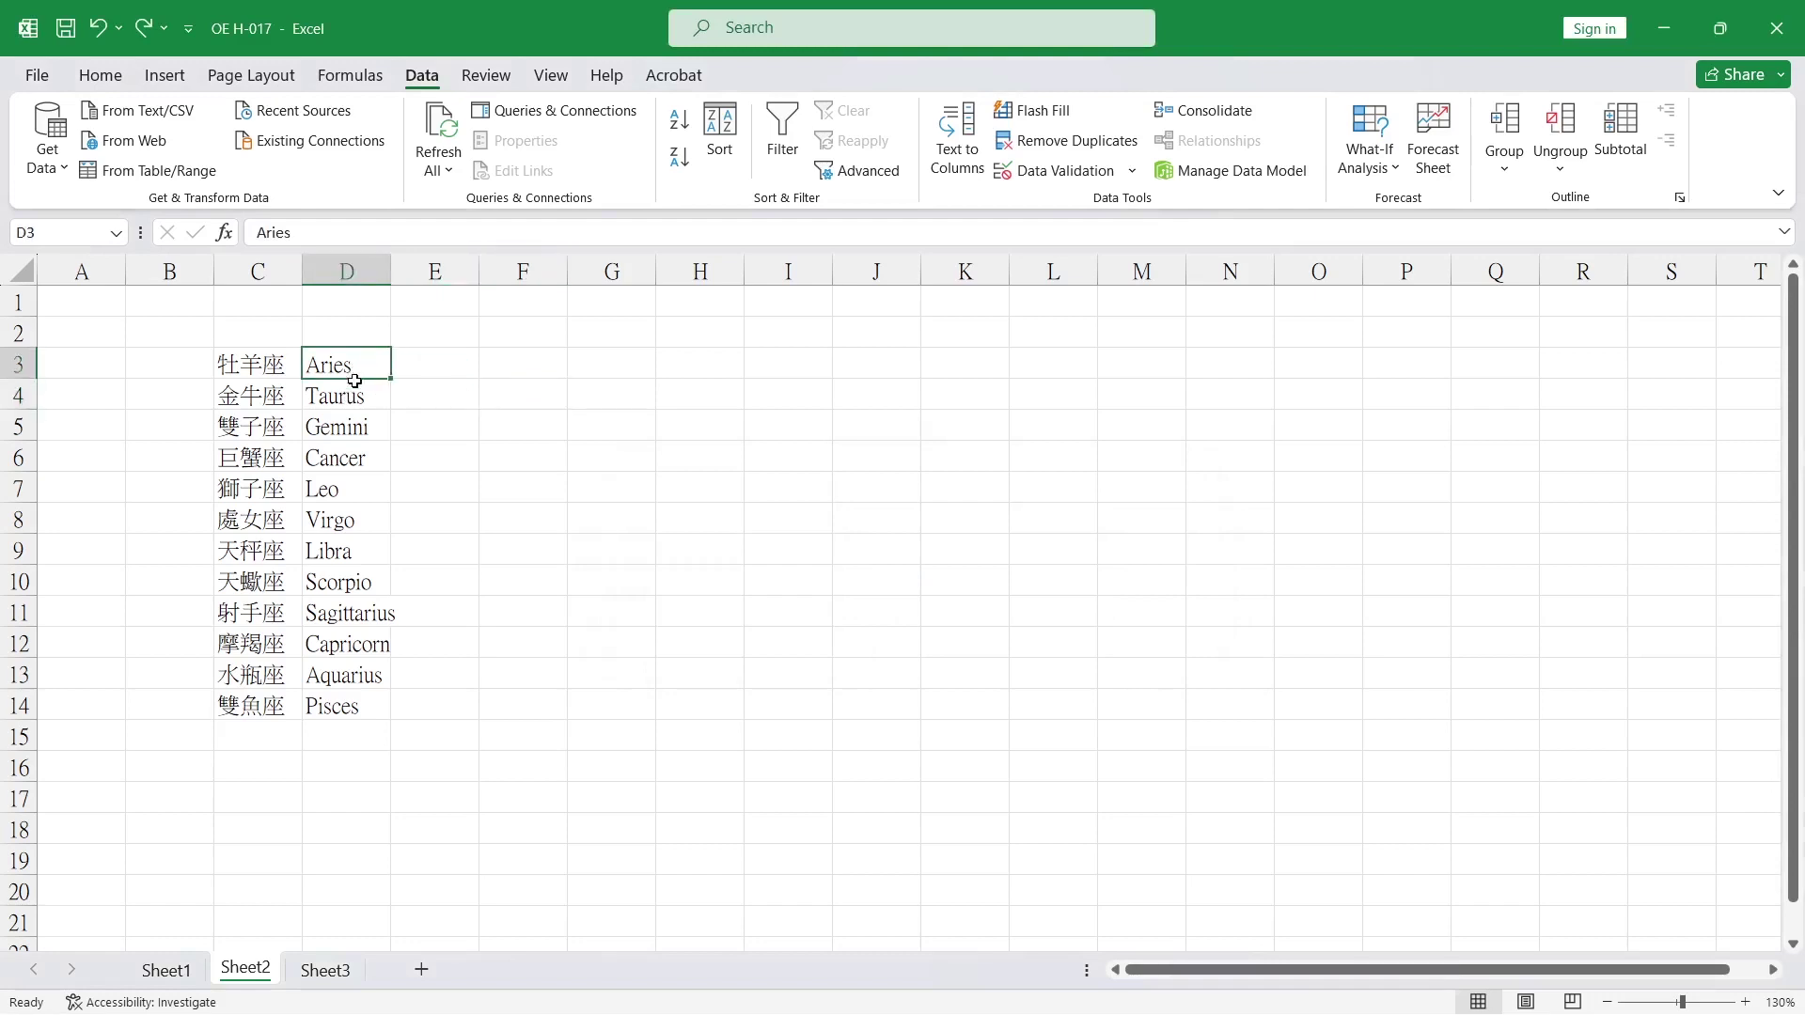
left_click_drag(355, 373, 350, 703)
key("ctrl+c")
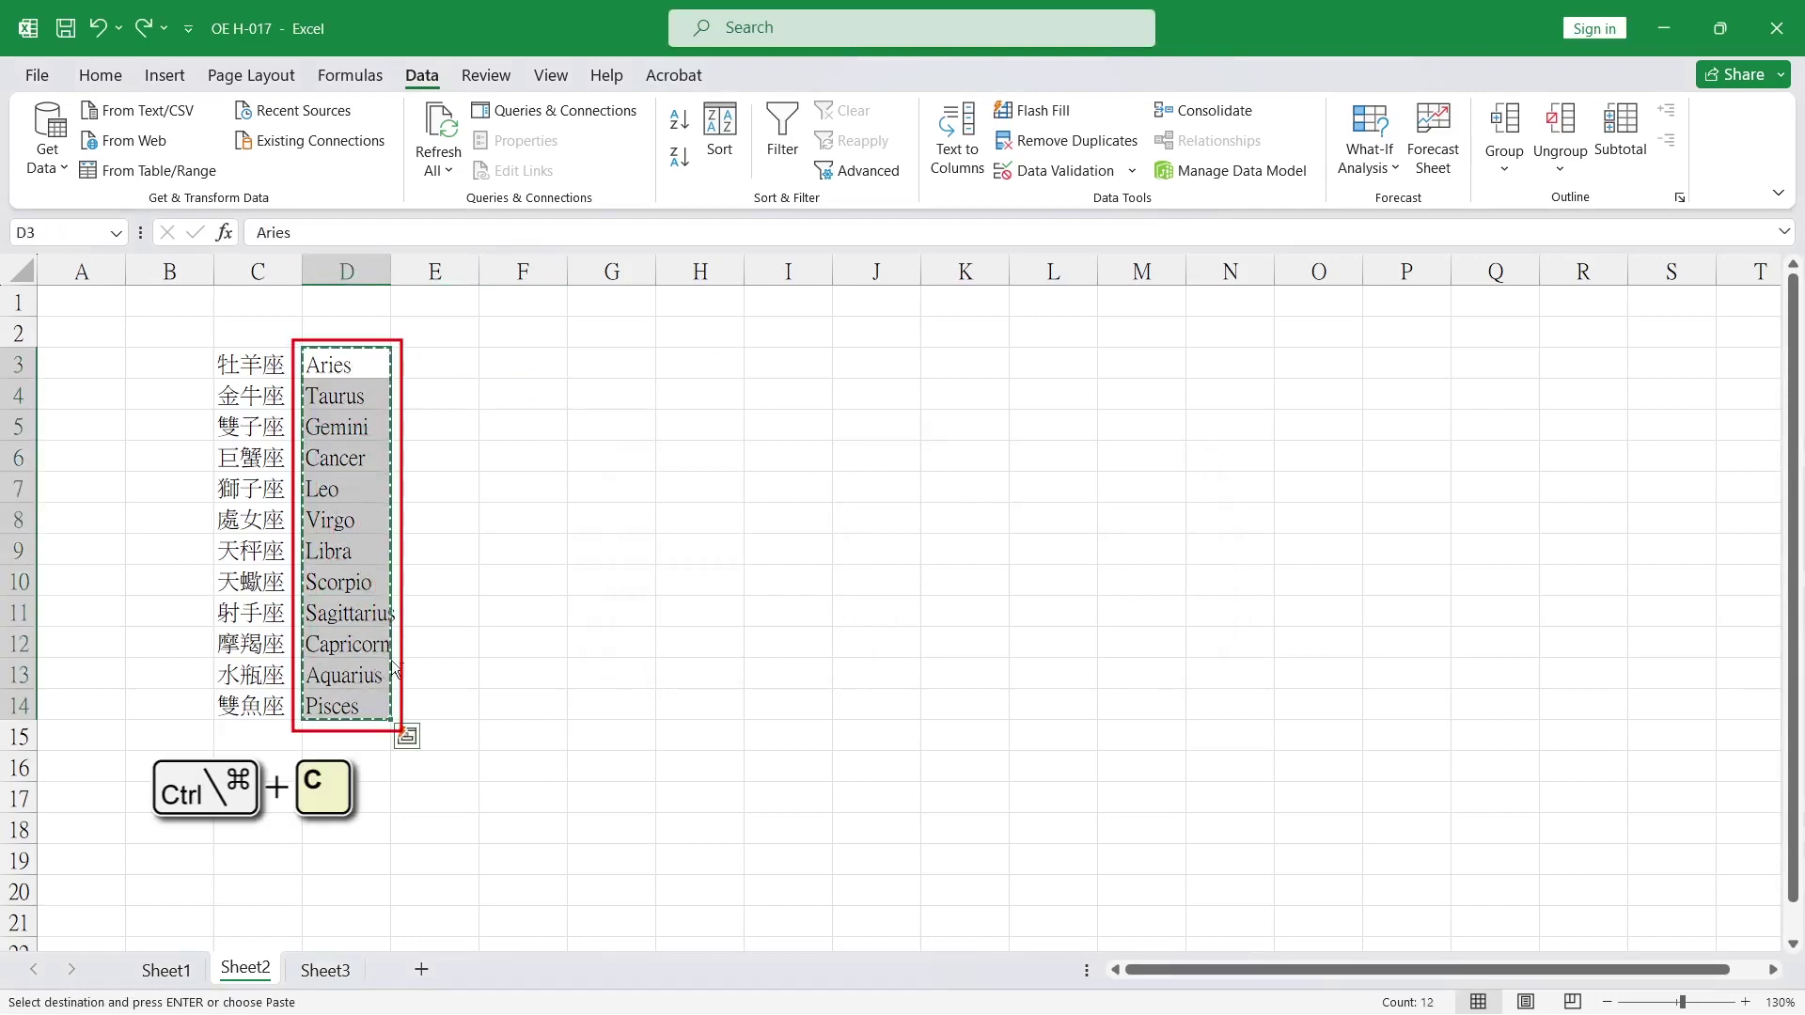
left_click(714, 128)
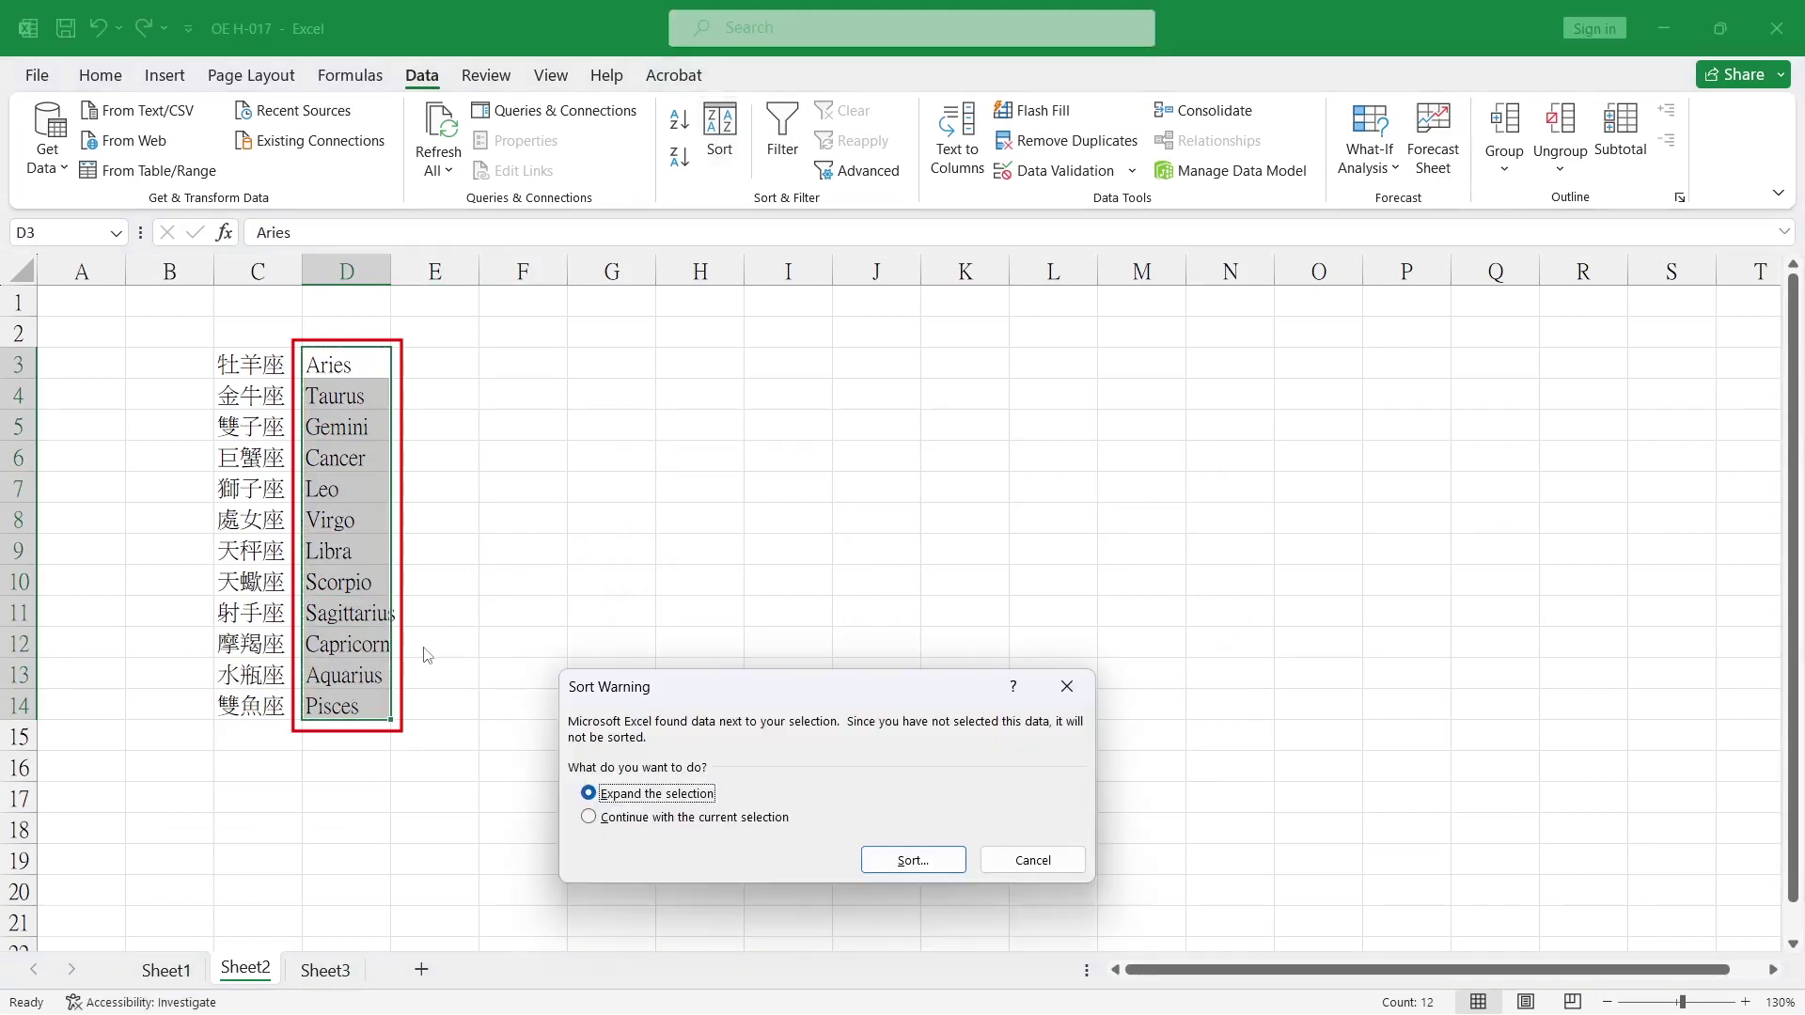
left_click(745, 820)
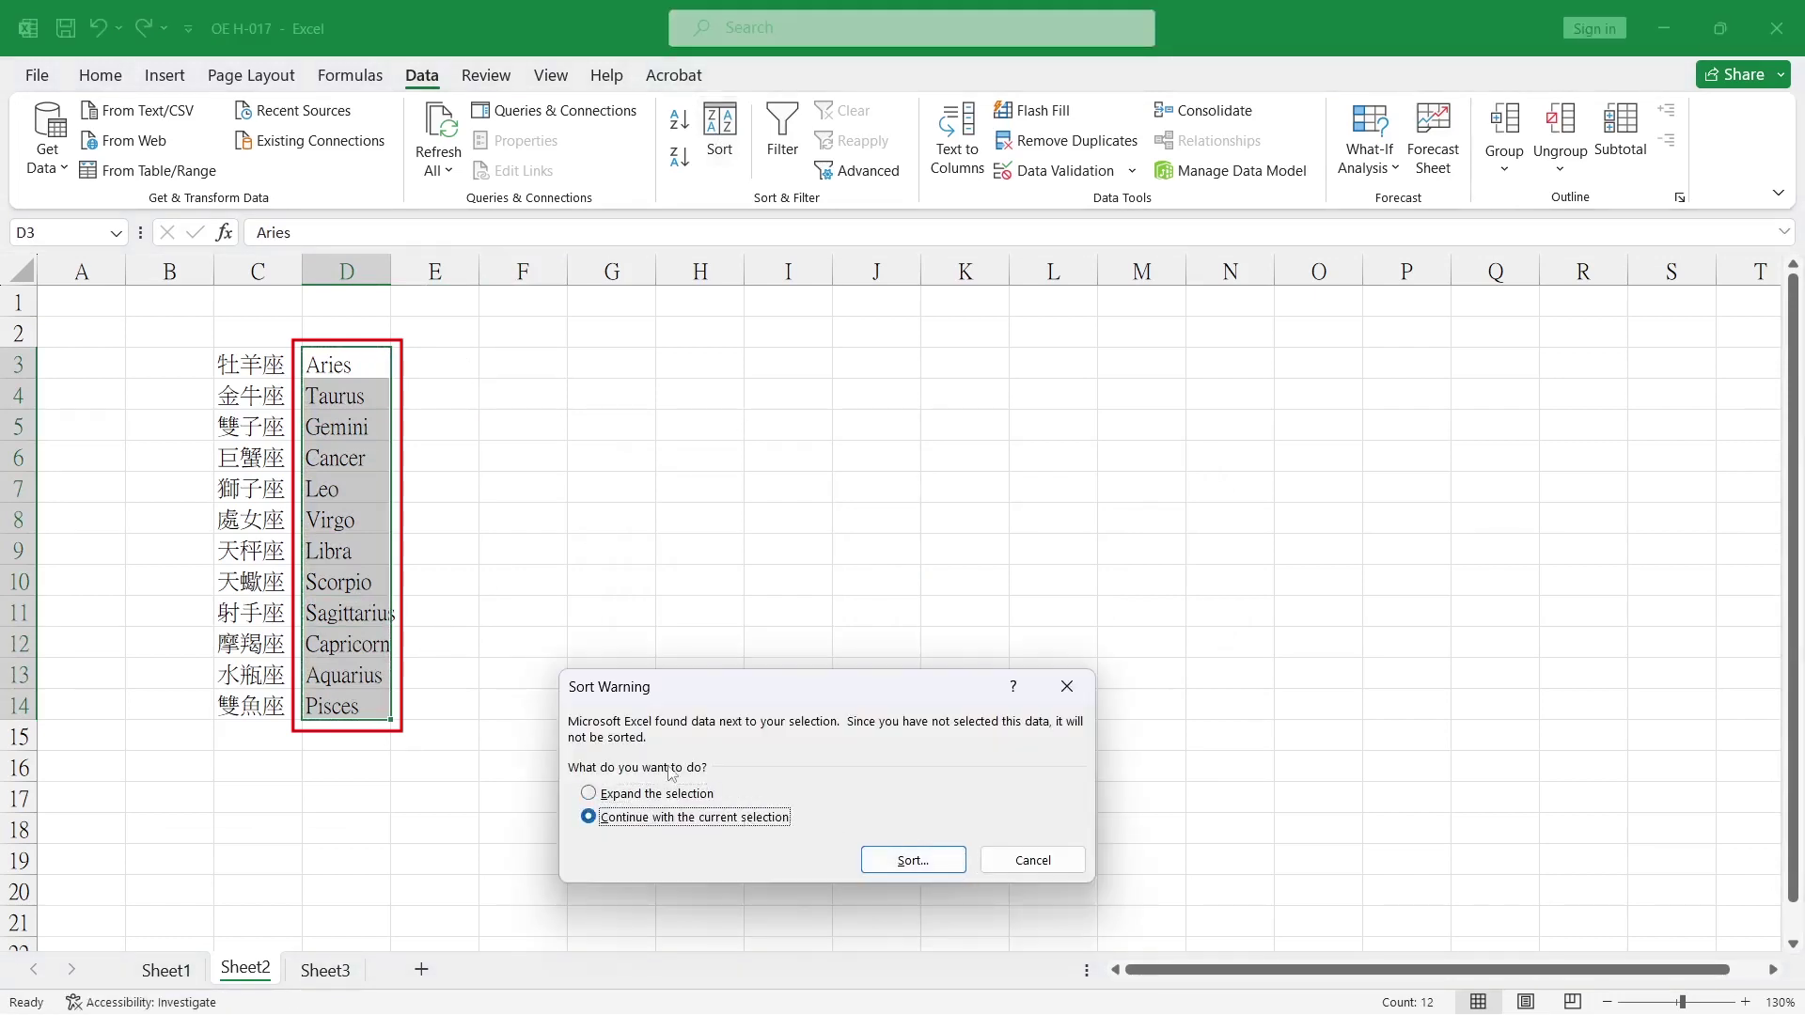
left_click(1068, 874)
key("ctrl+c")
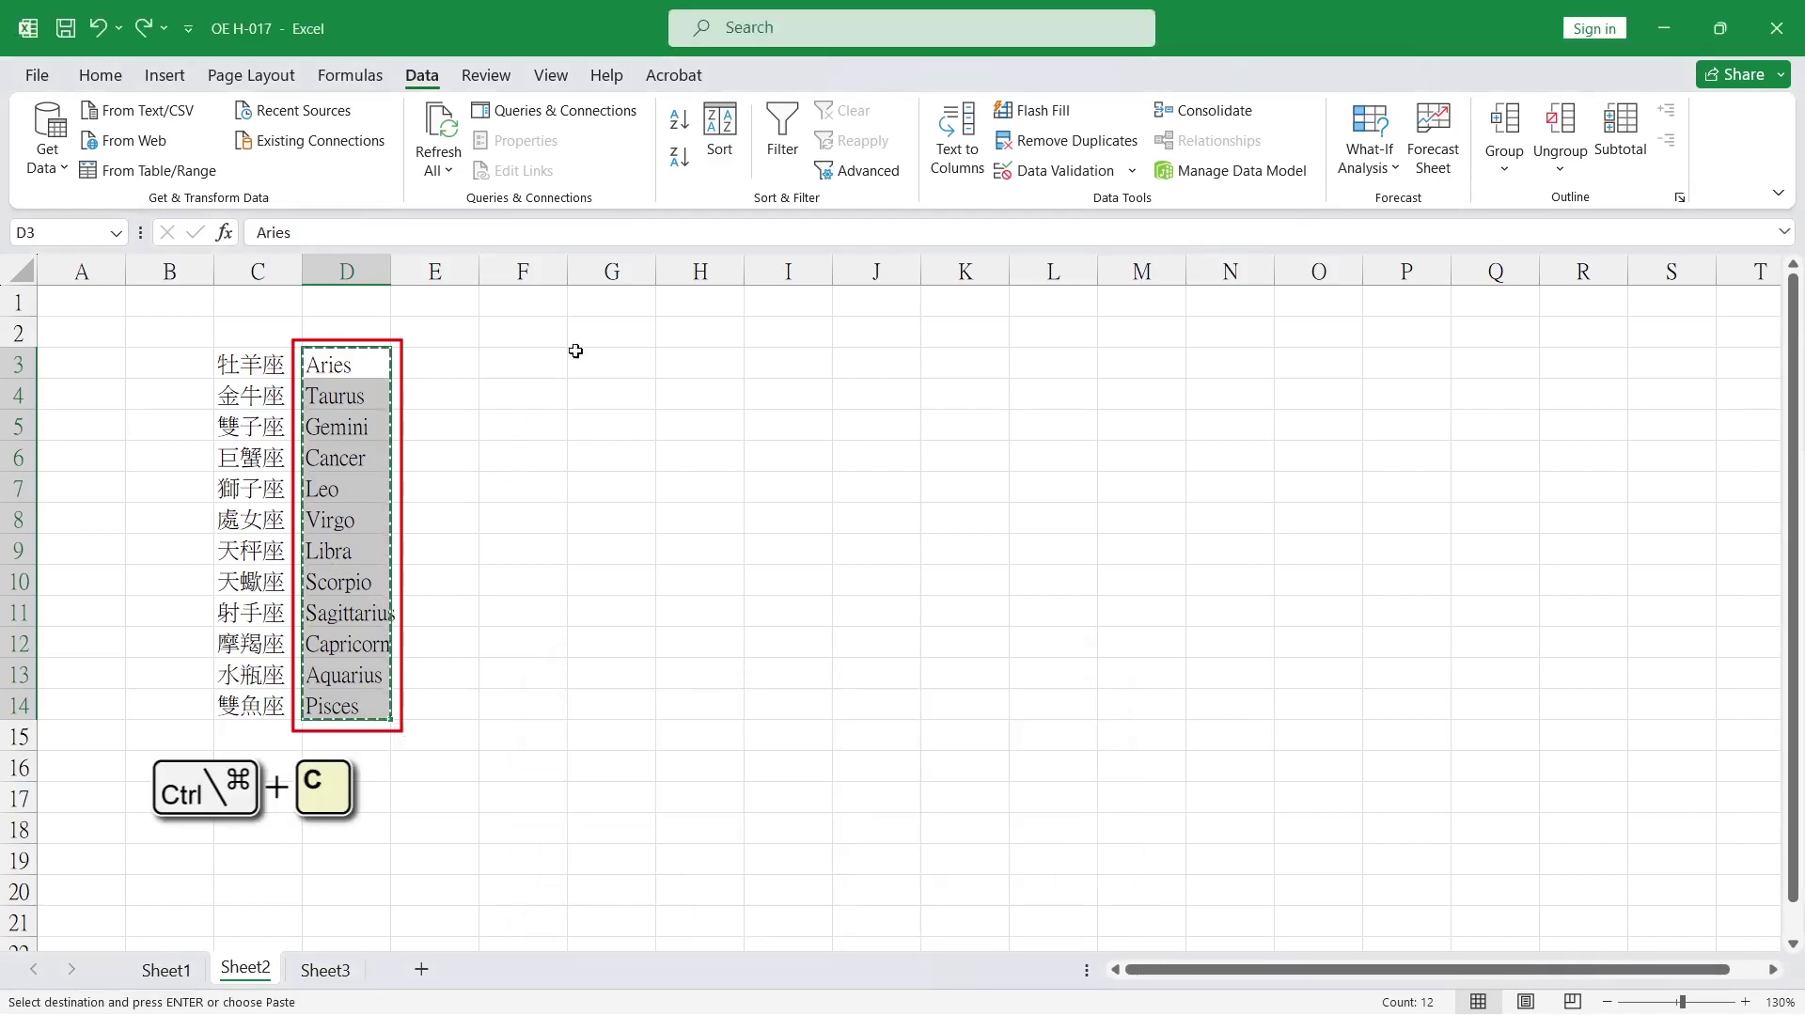
- Try pasting the zodiac names into a custom list from Sort, then cancel both dialogs
left_click(732, 157)
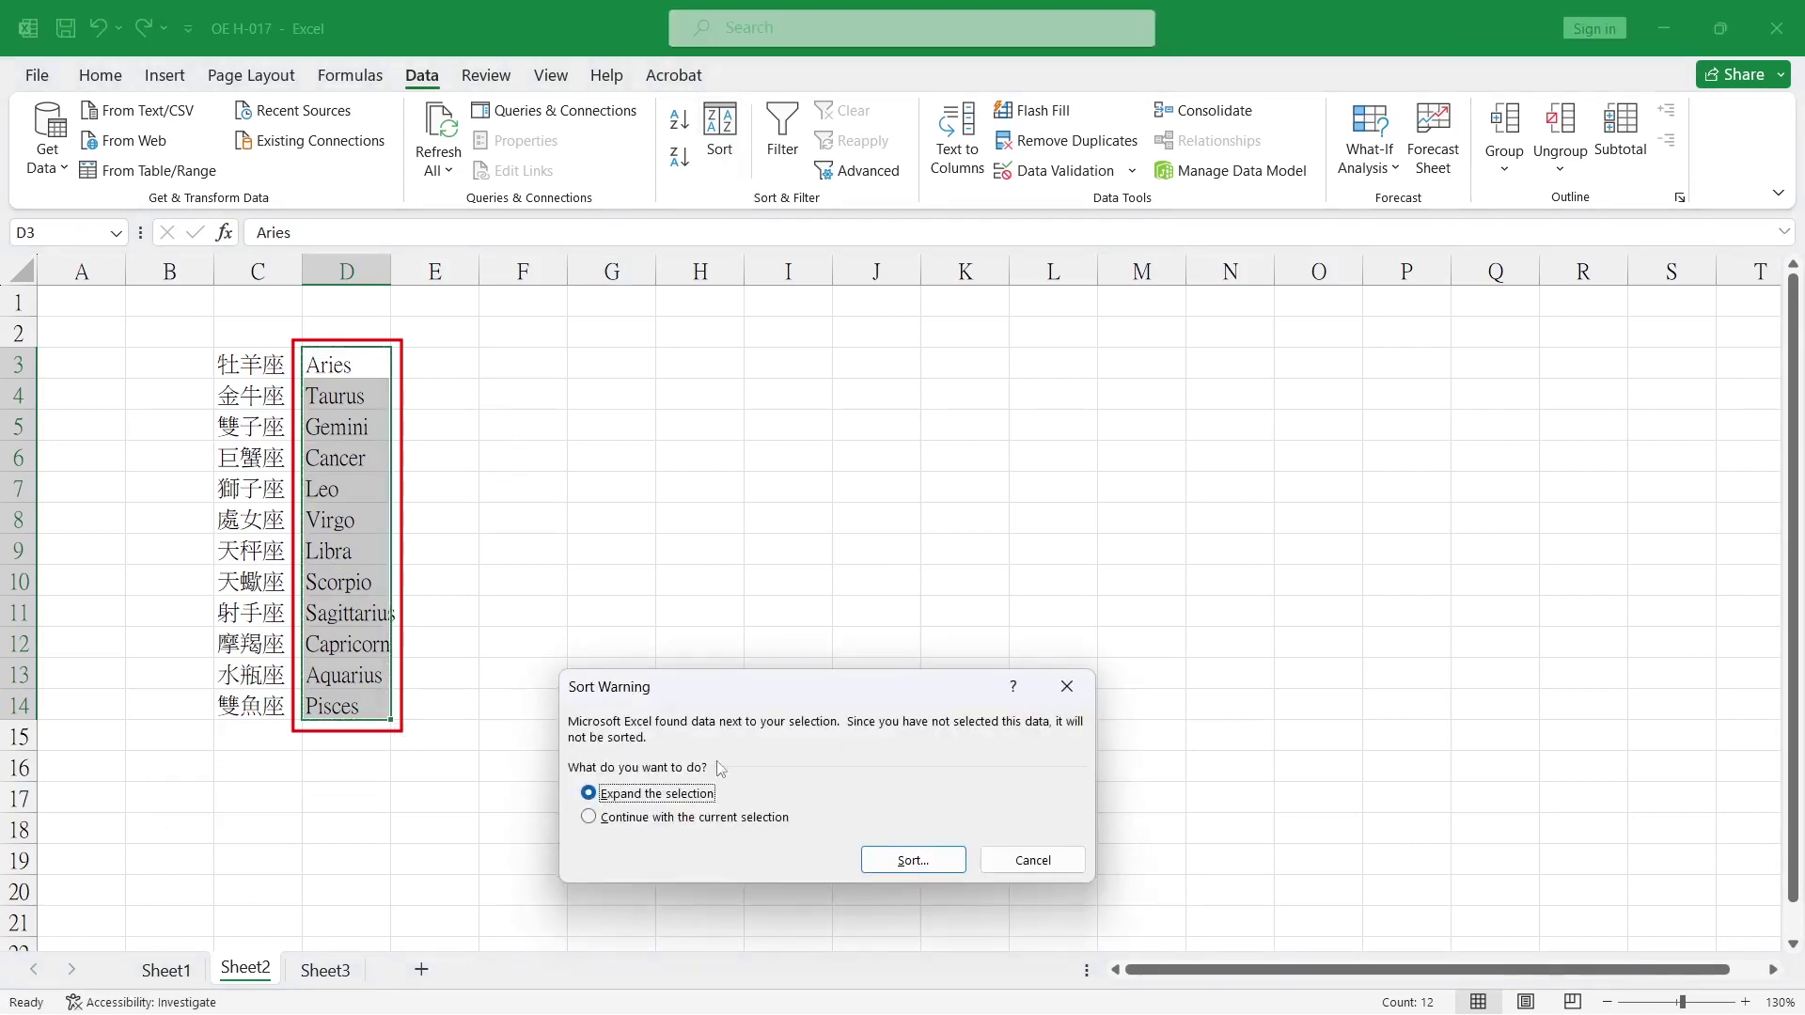
left_click(646, 819)
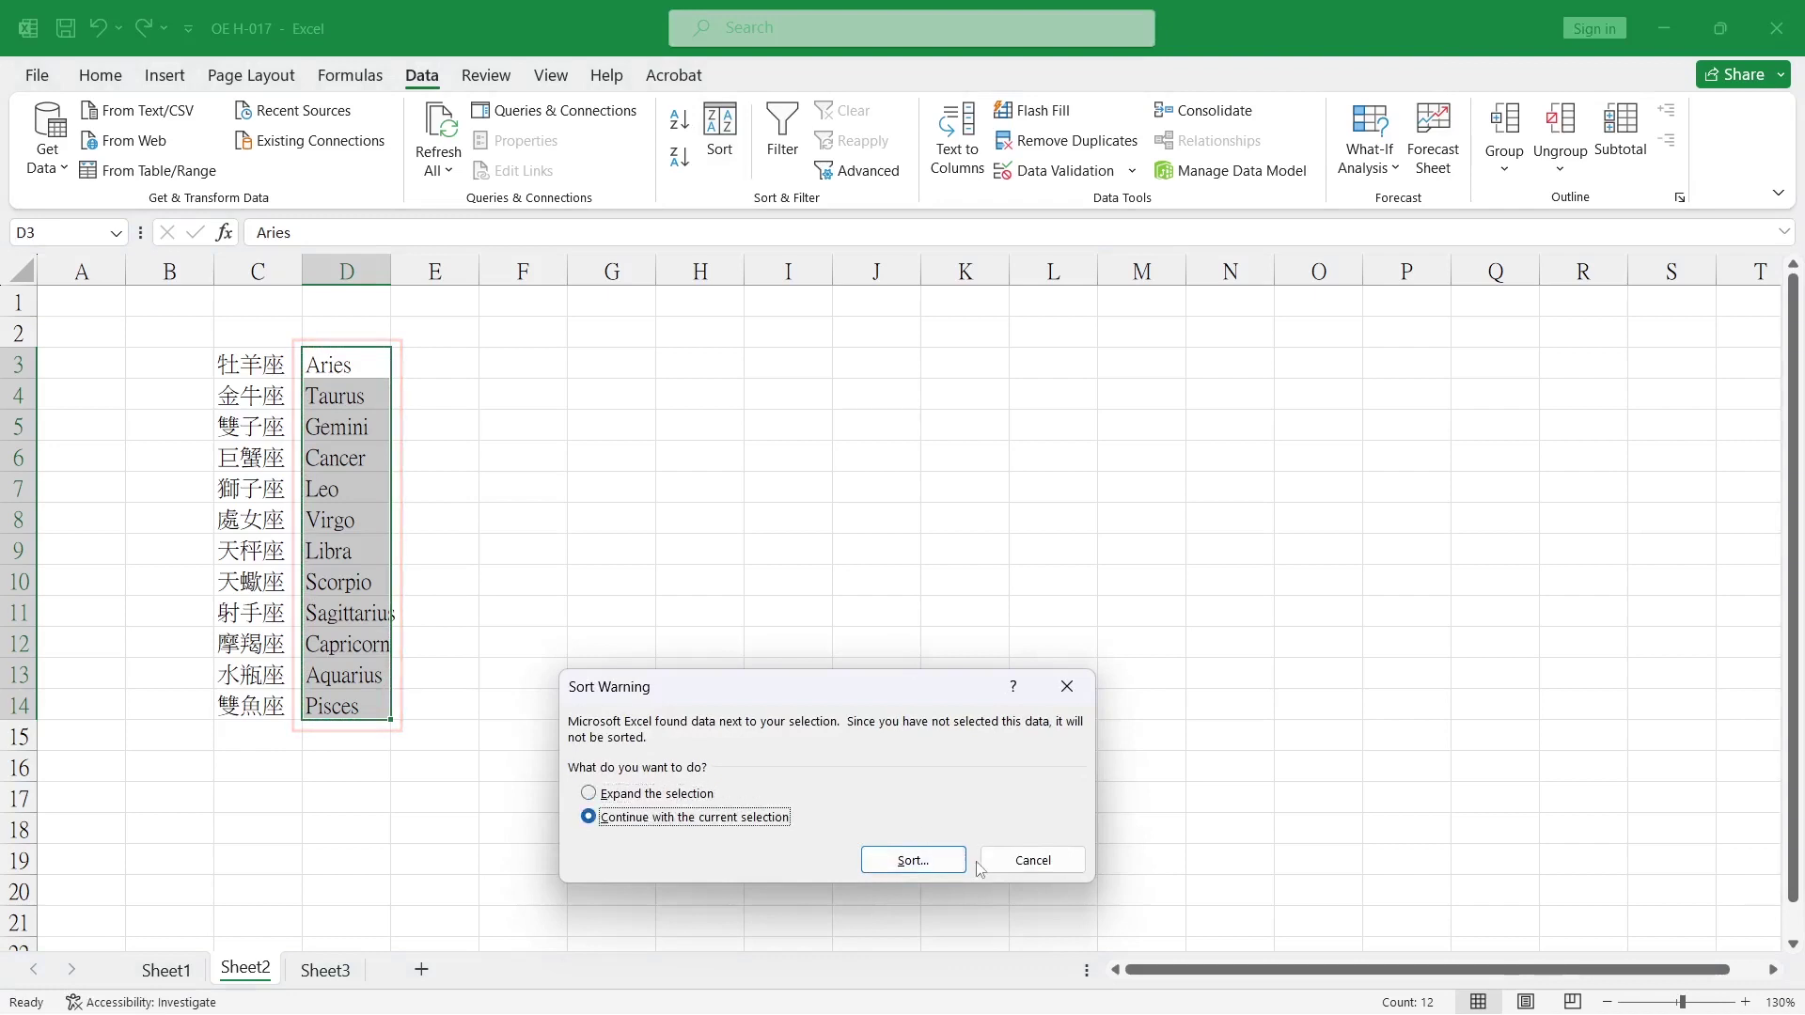
left_click(933, 862)
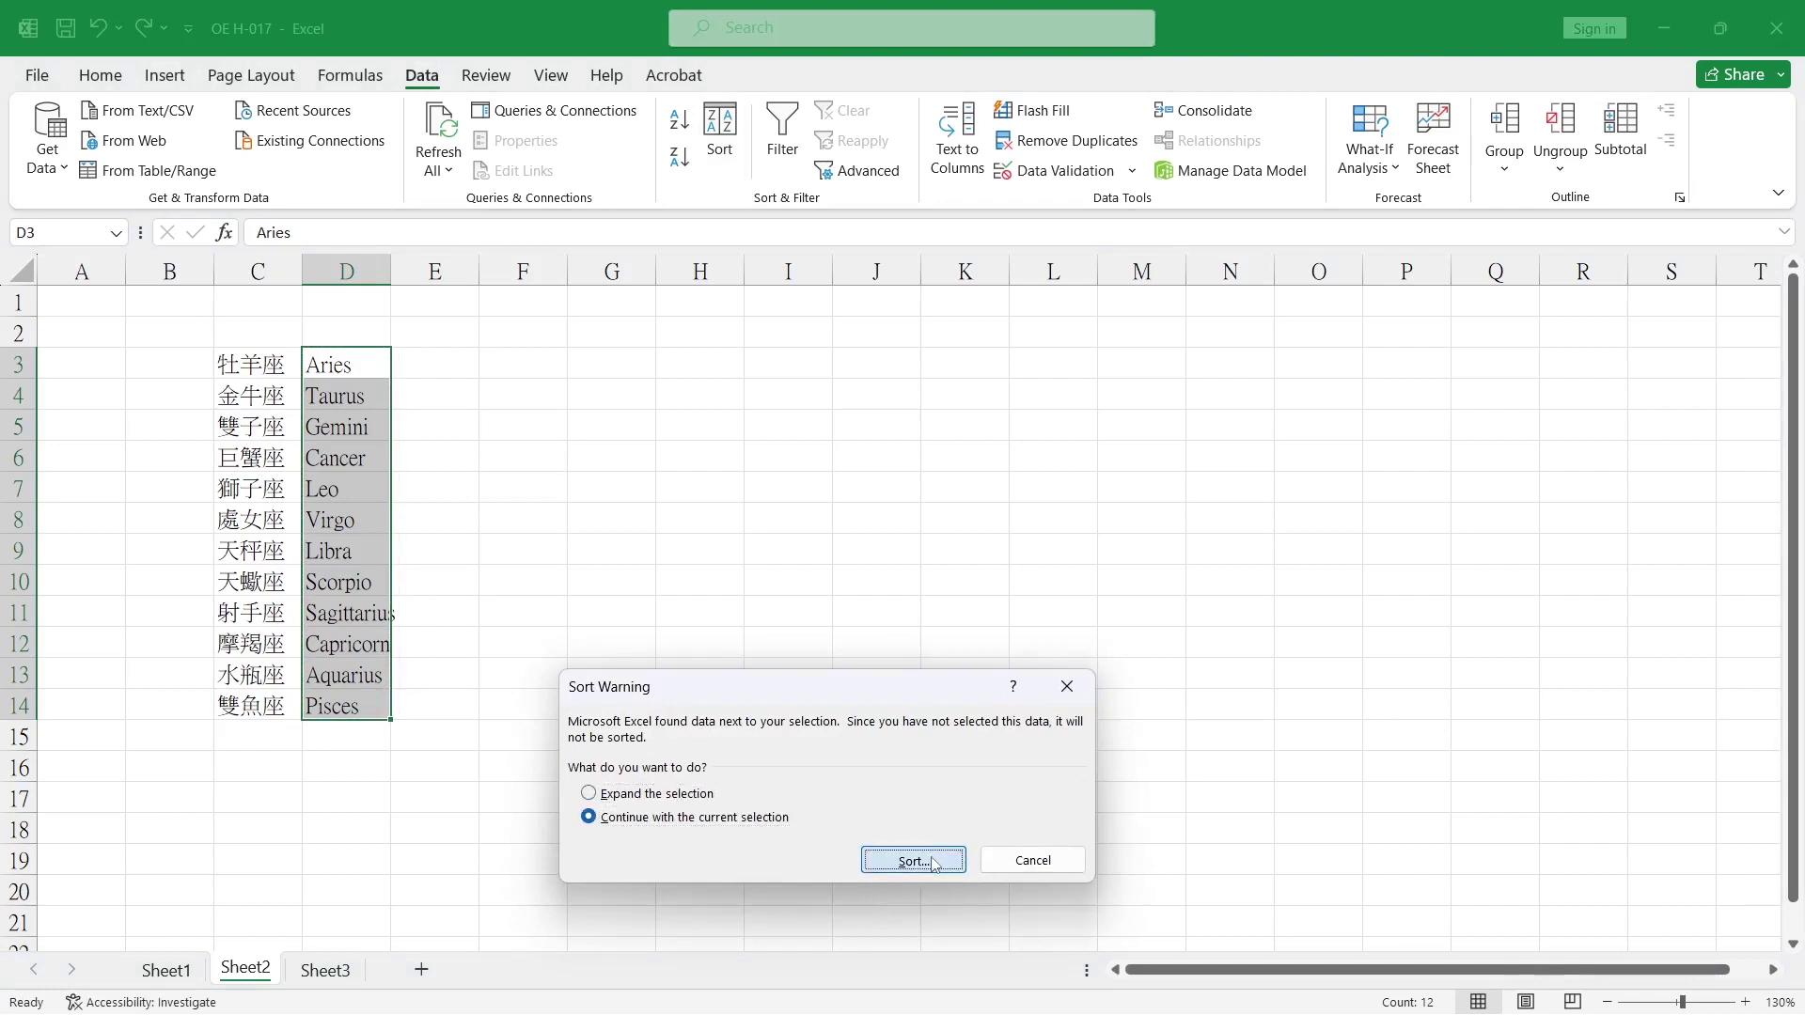
left_click(990, 749)
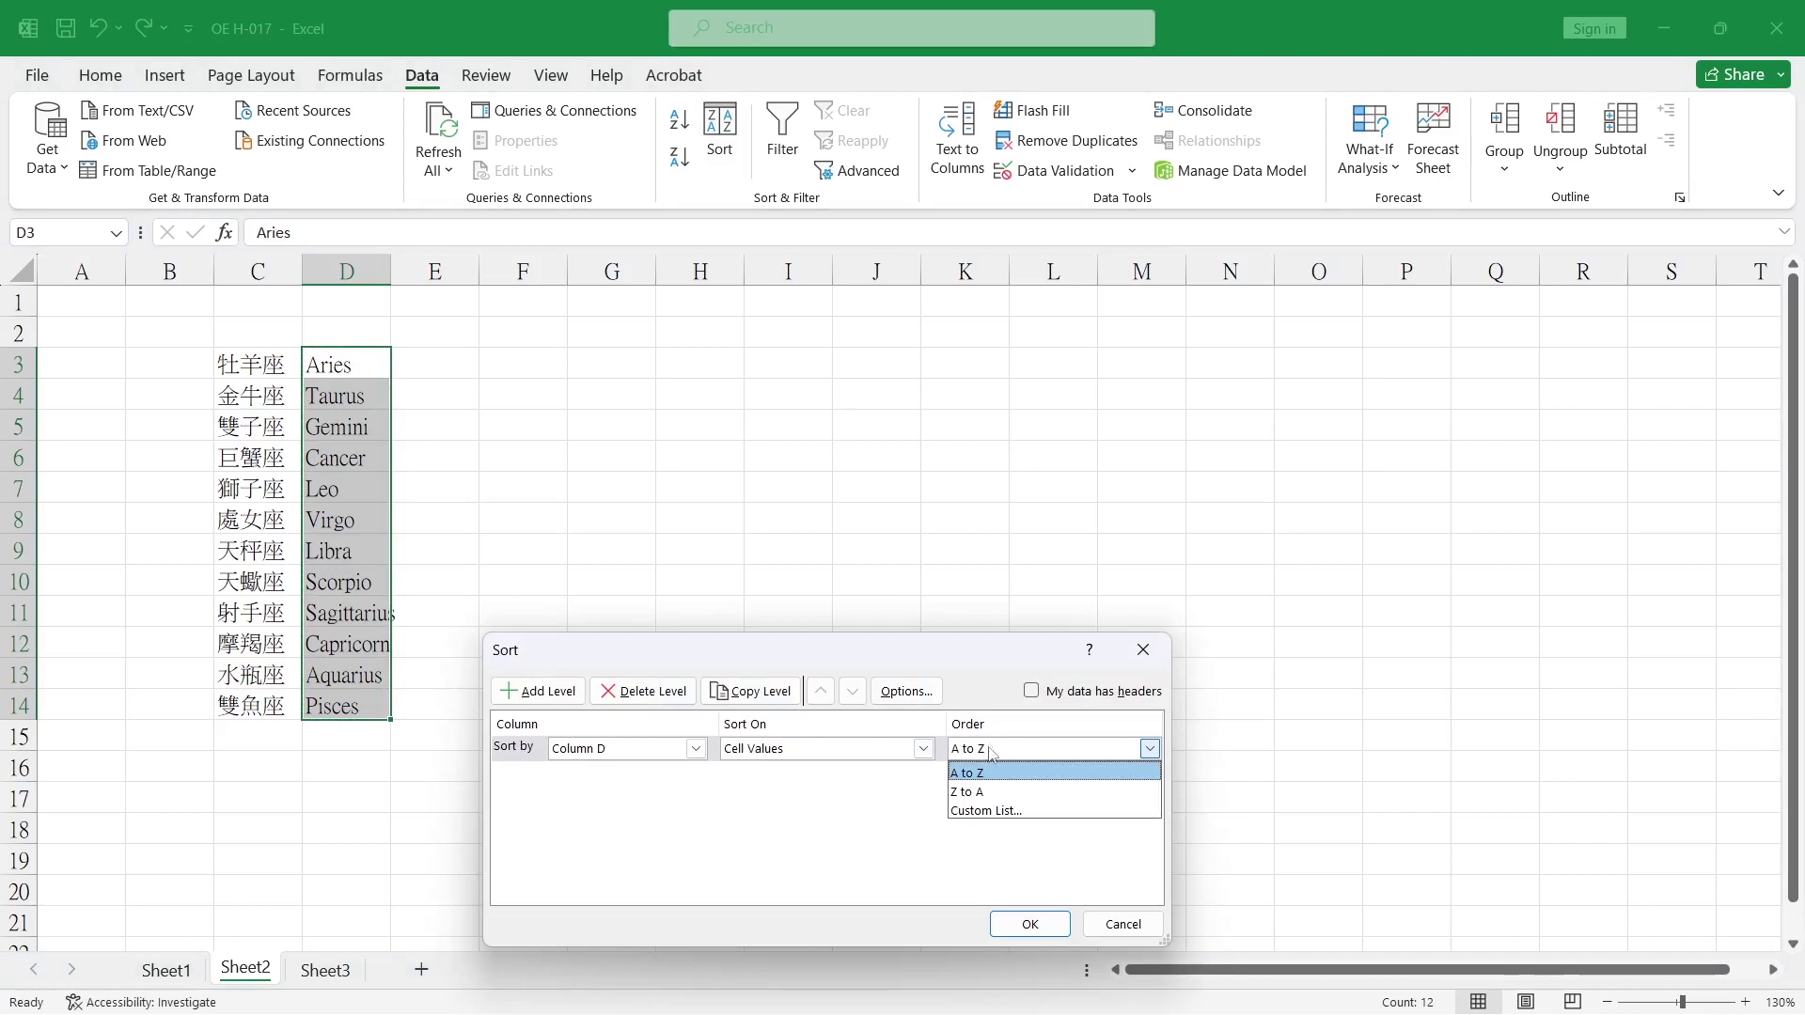
left_click(992, 811)
right_click(838, 720)
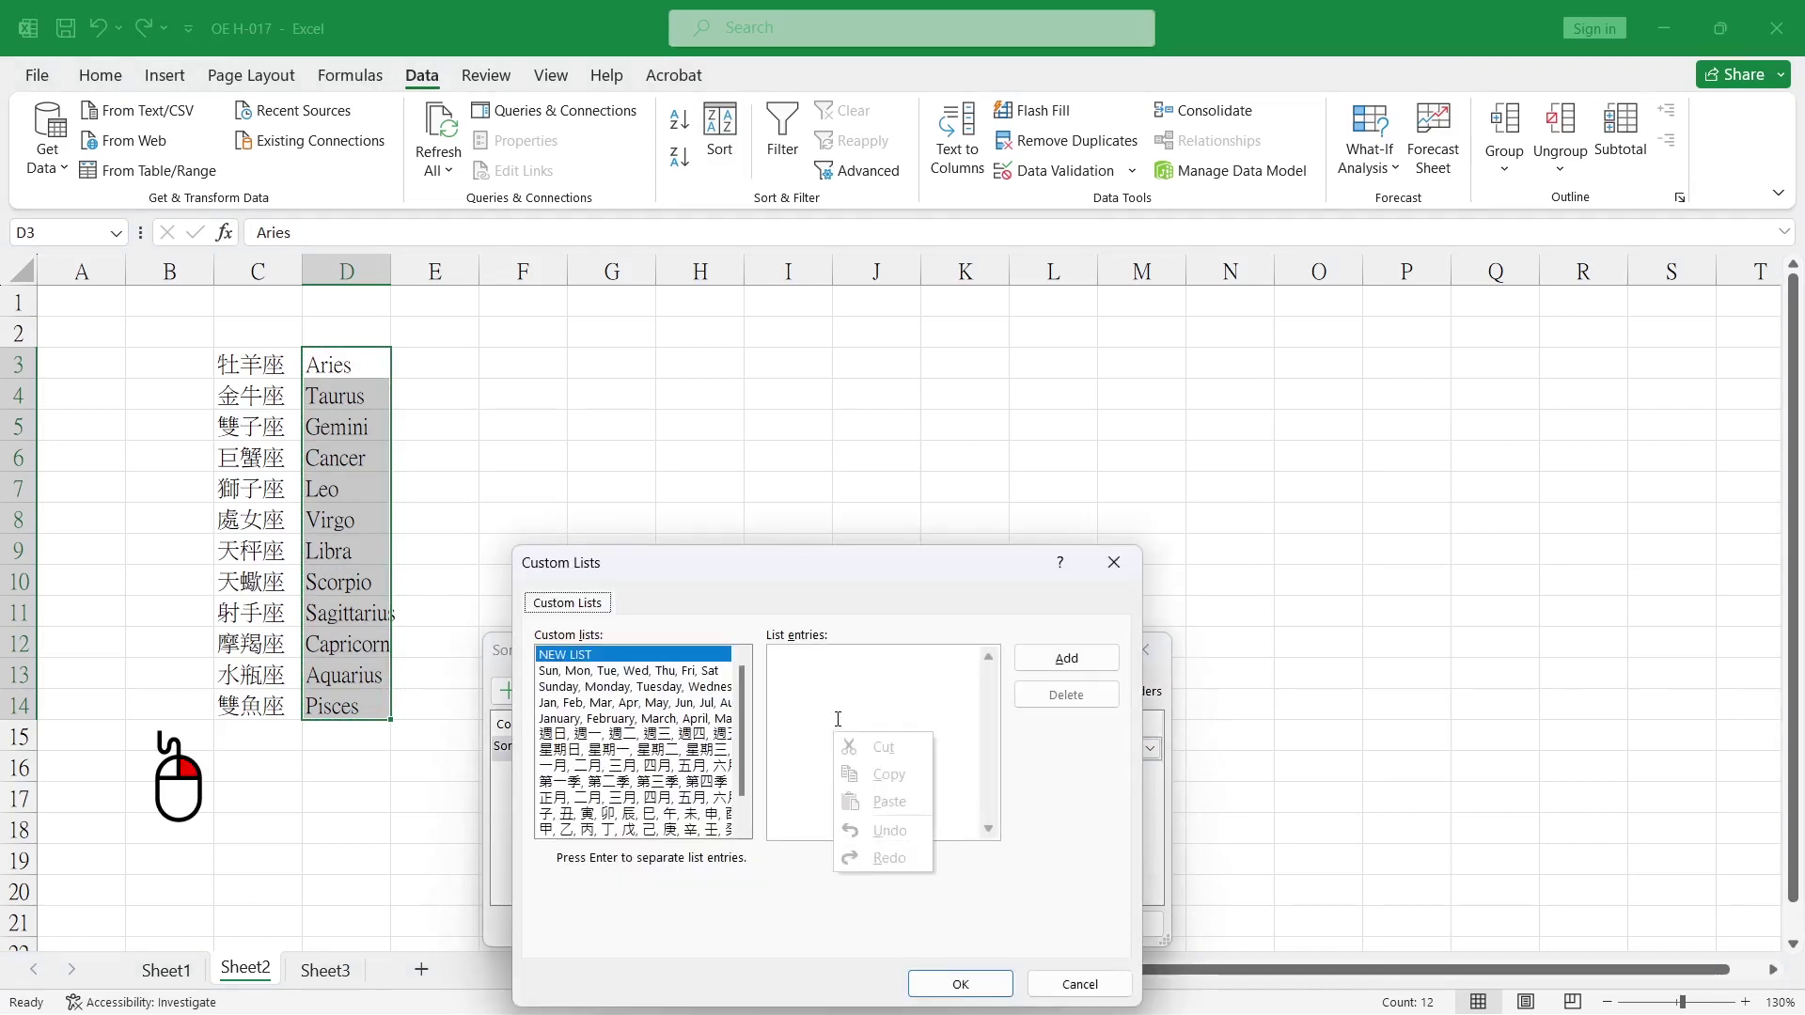
left_click(1058, 978)
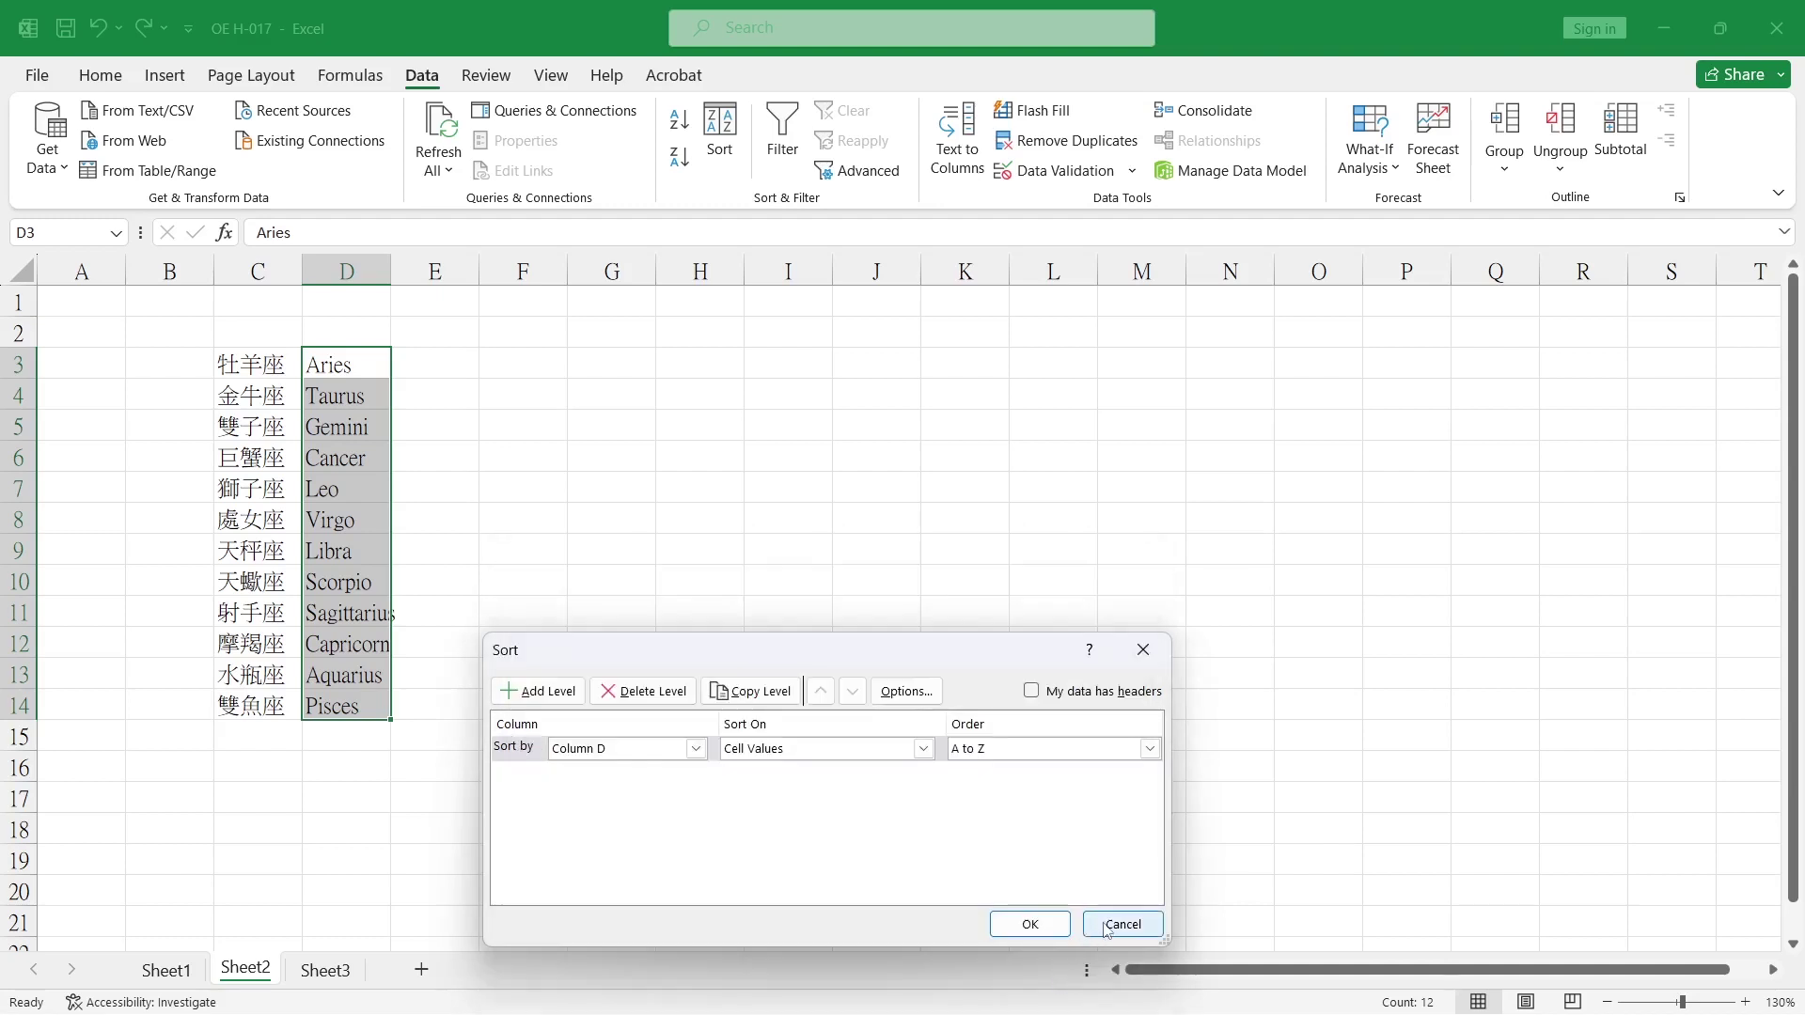
left_click(1106, 925)
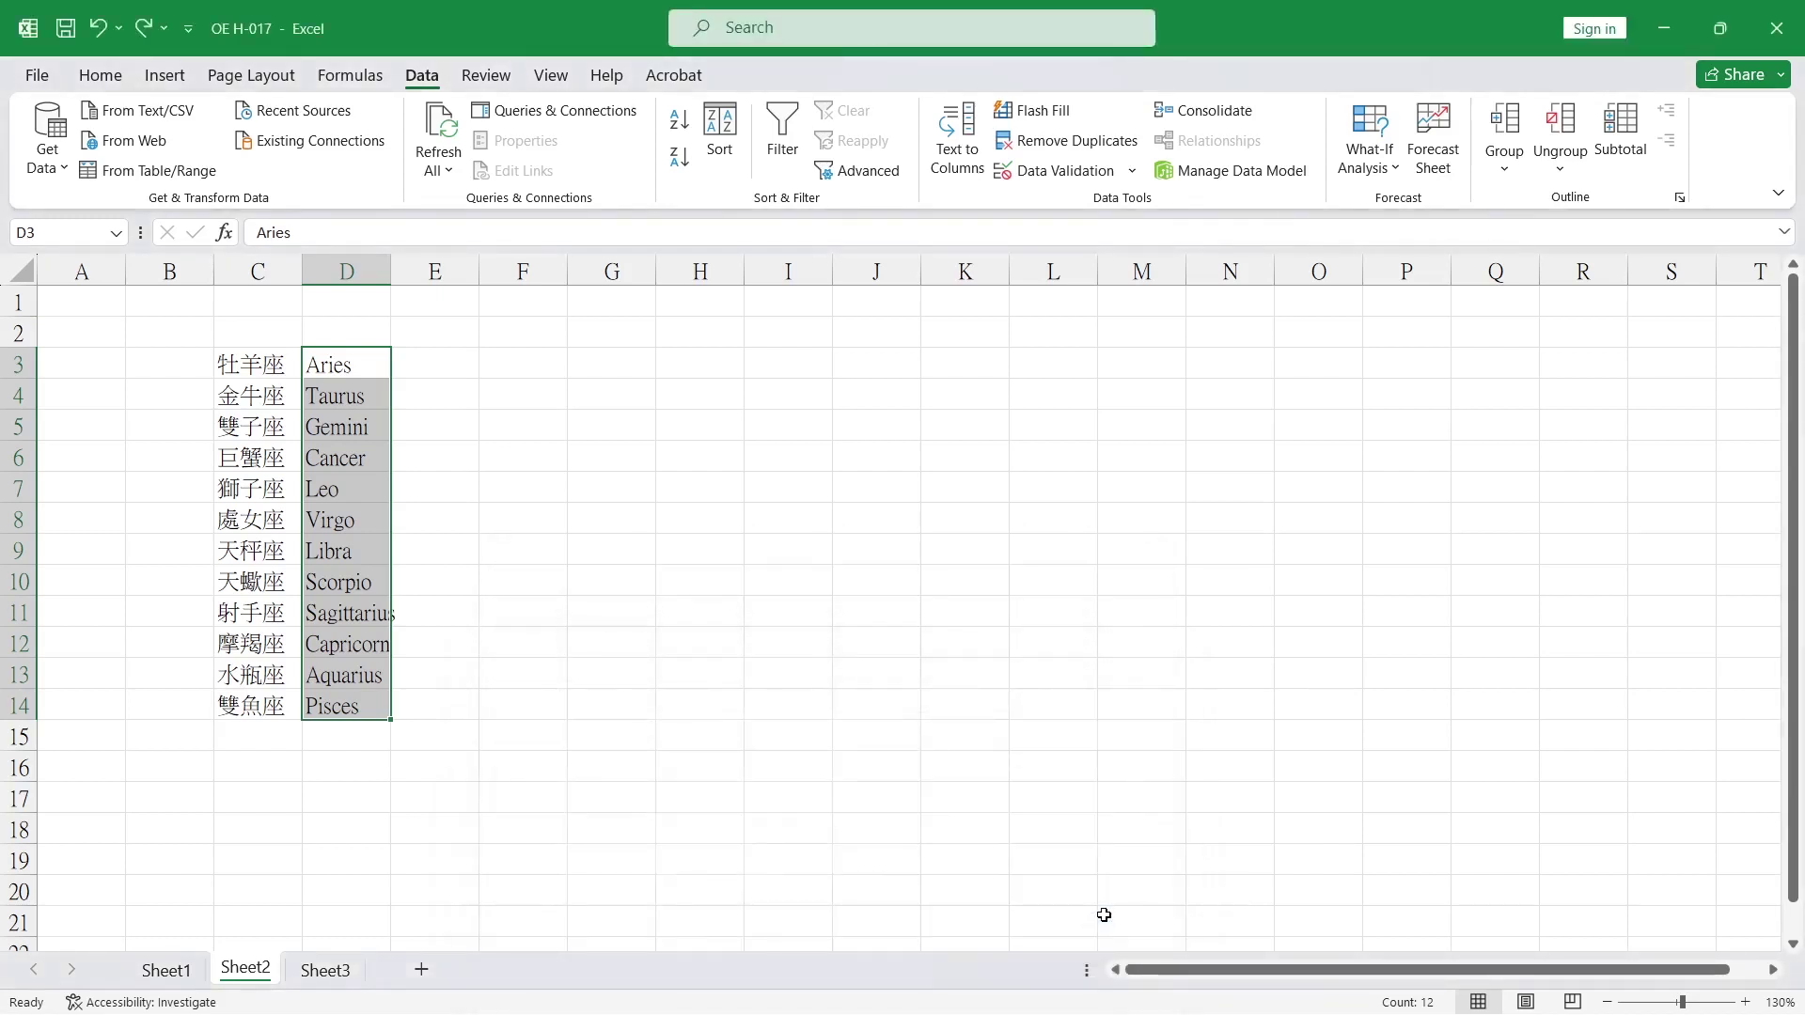
- Paste the zodiac names into Notepad, recopy them all as plain text, and return to Excel
key("ctrl+c")
key("alt+Tab")
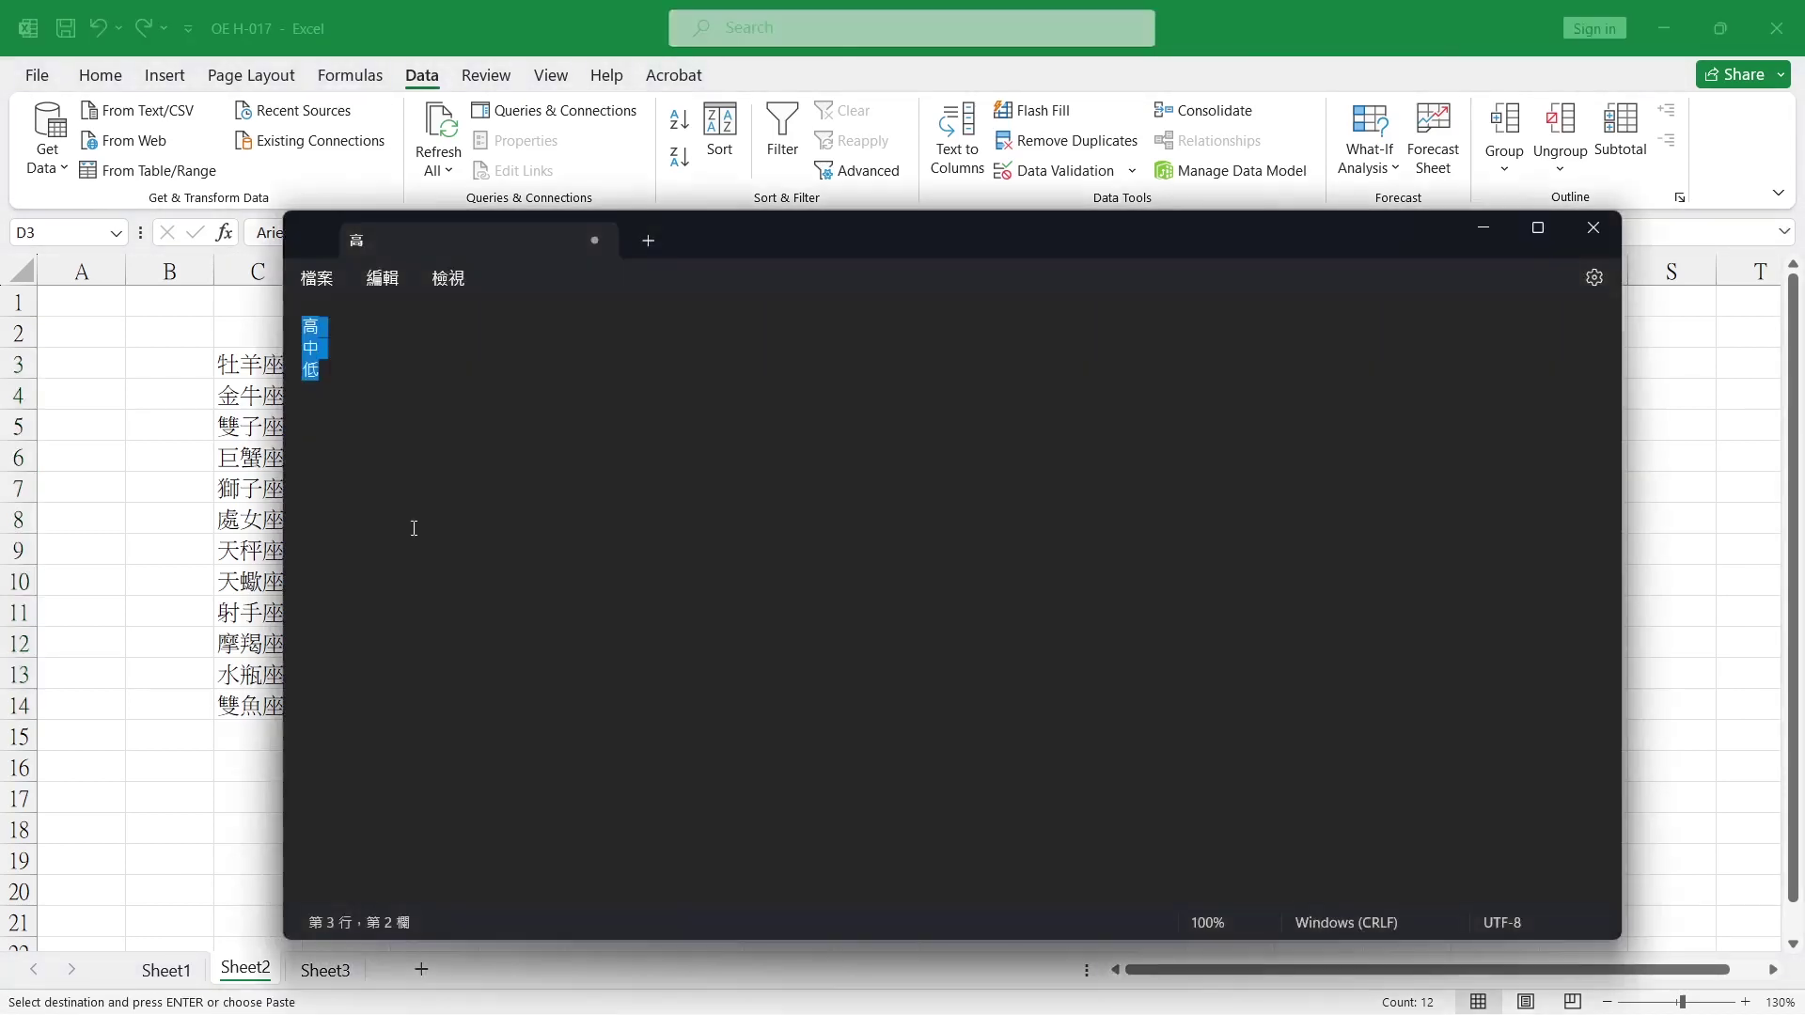
key("ctrl+v")
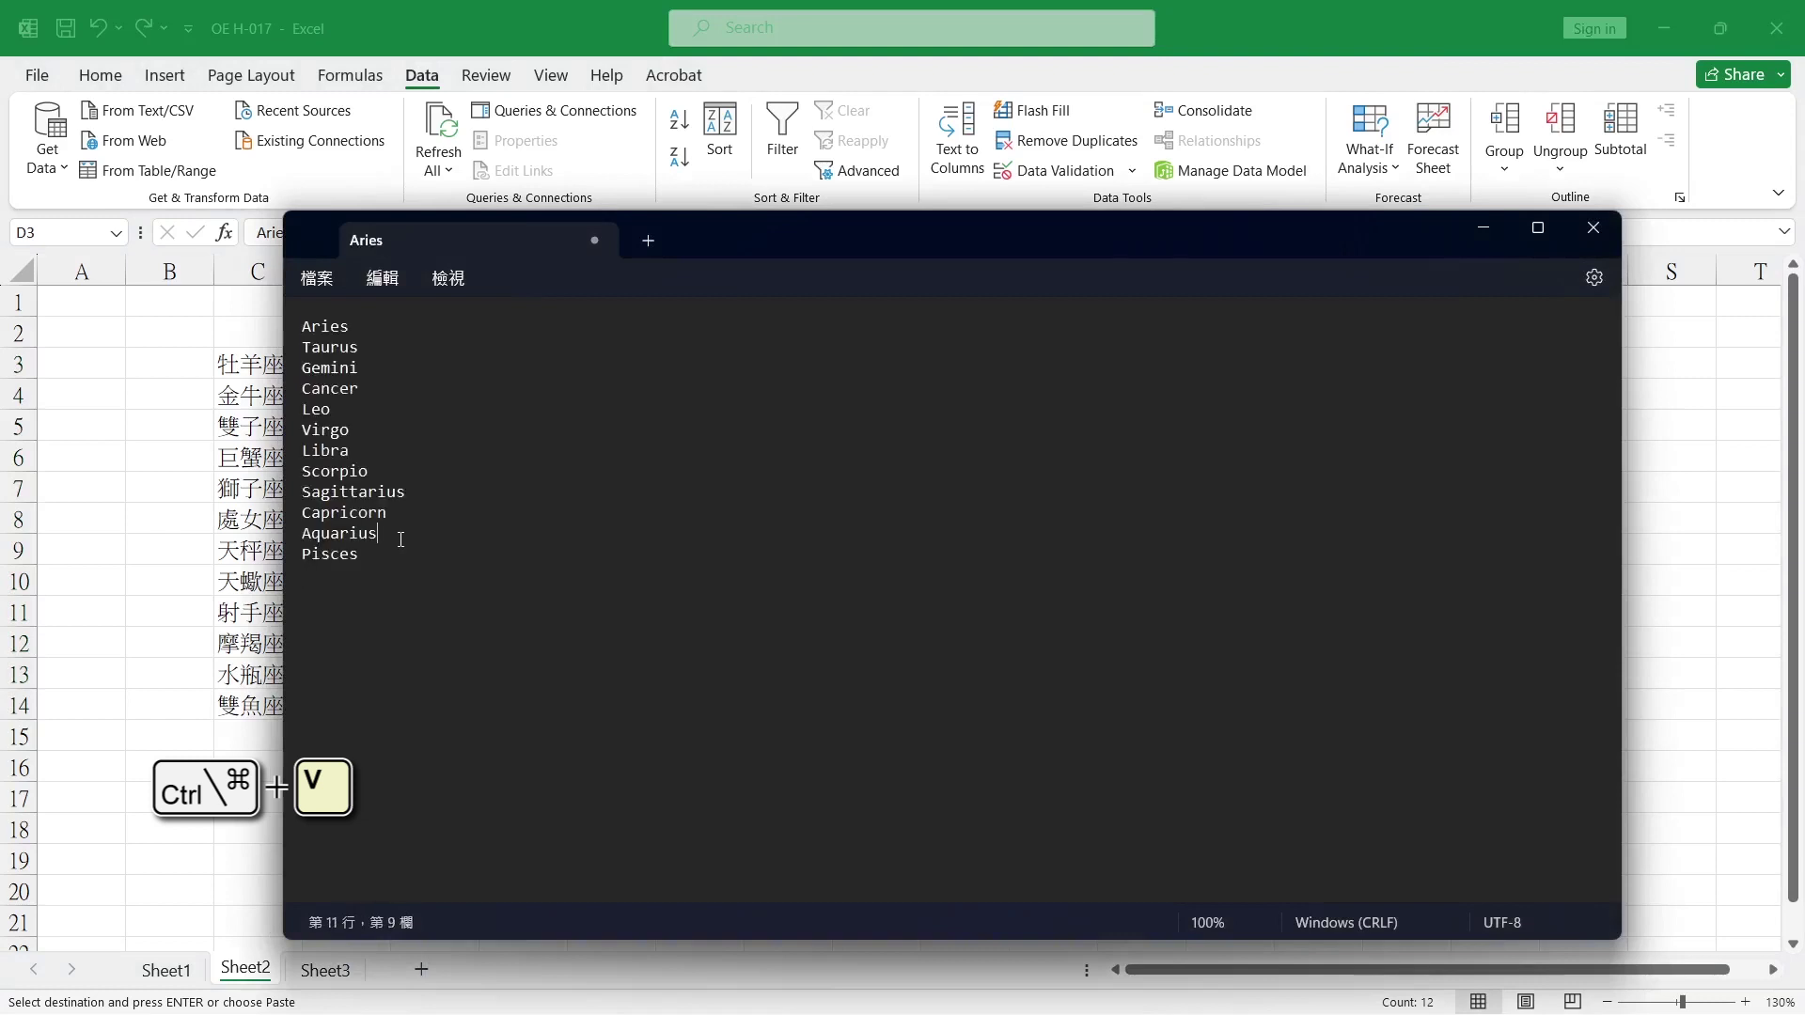
key("ctrl+a")
key("ctrl+c")
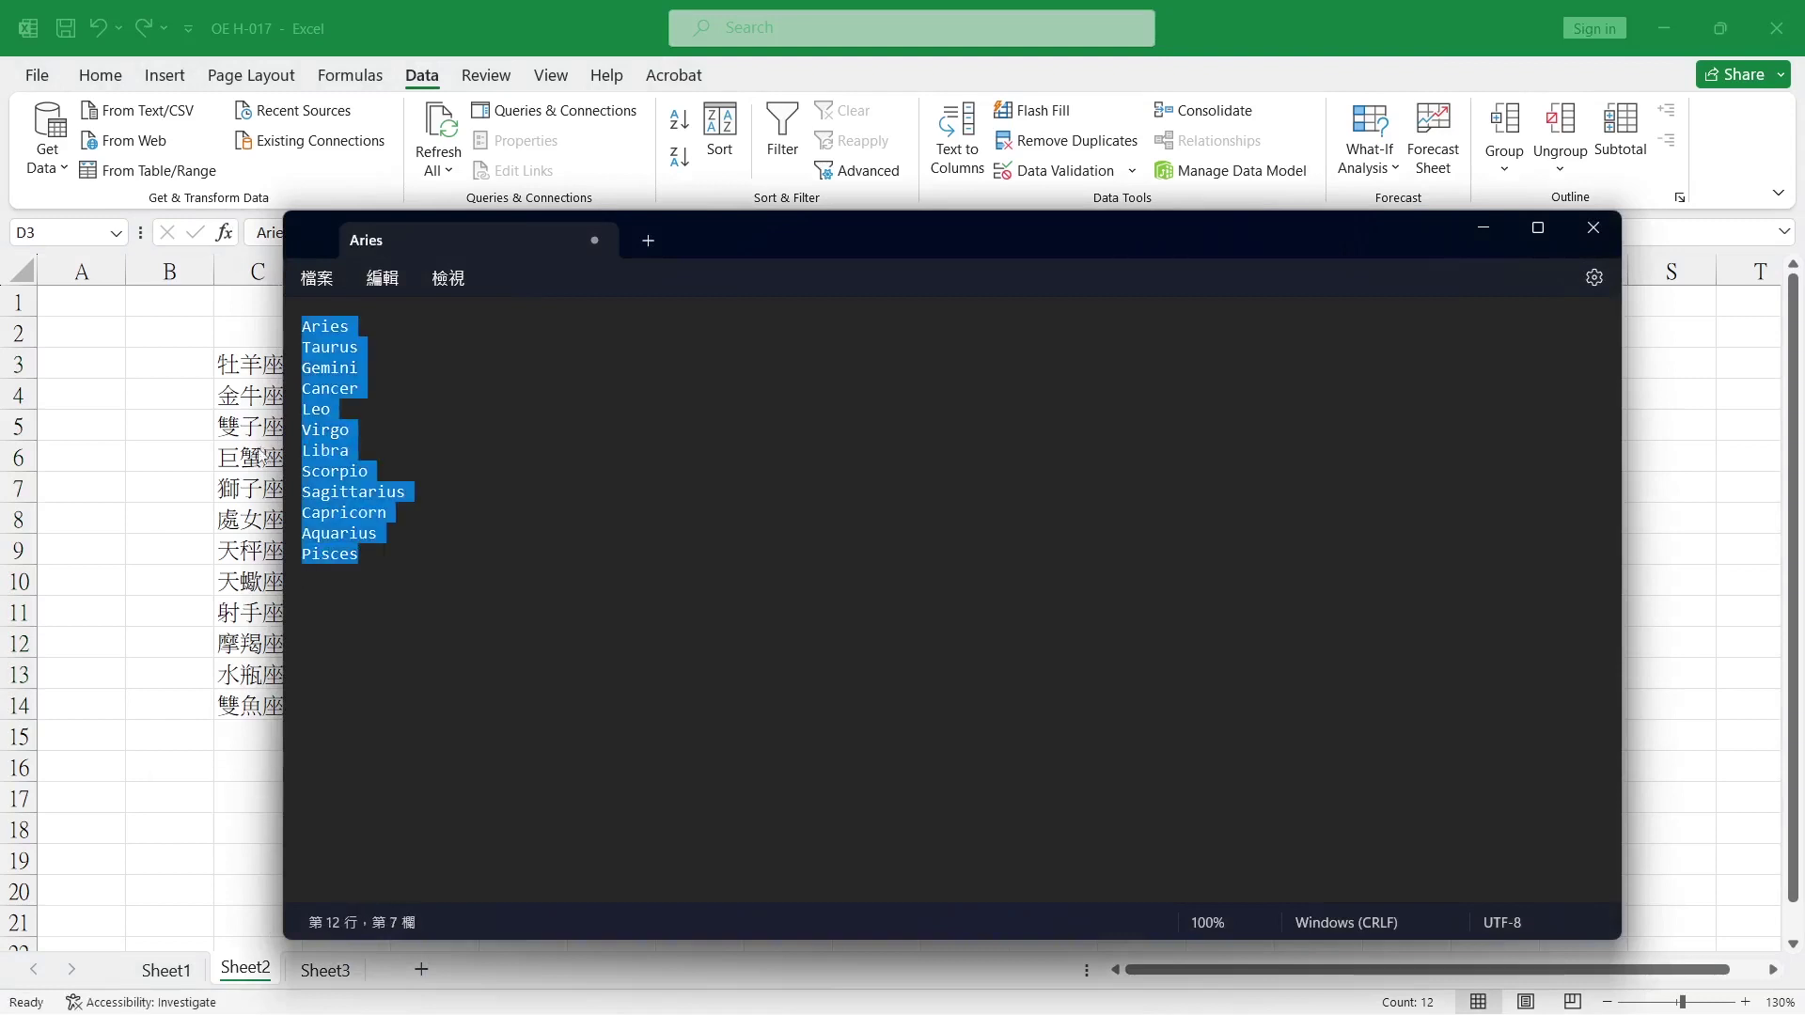
key("alt+Tab")
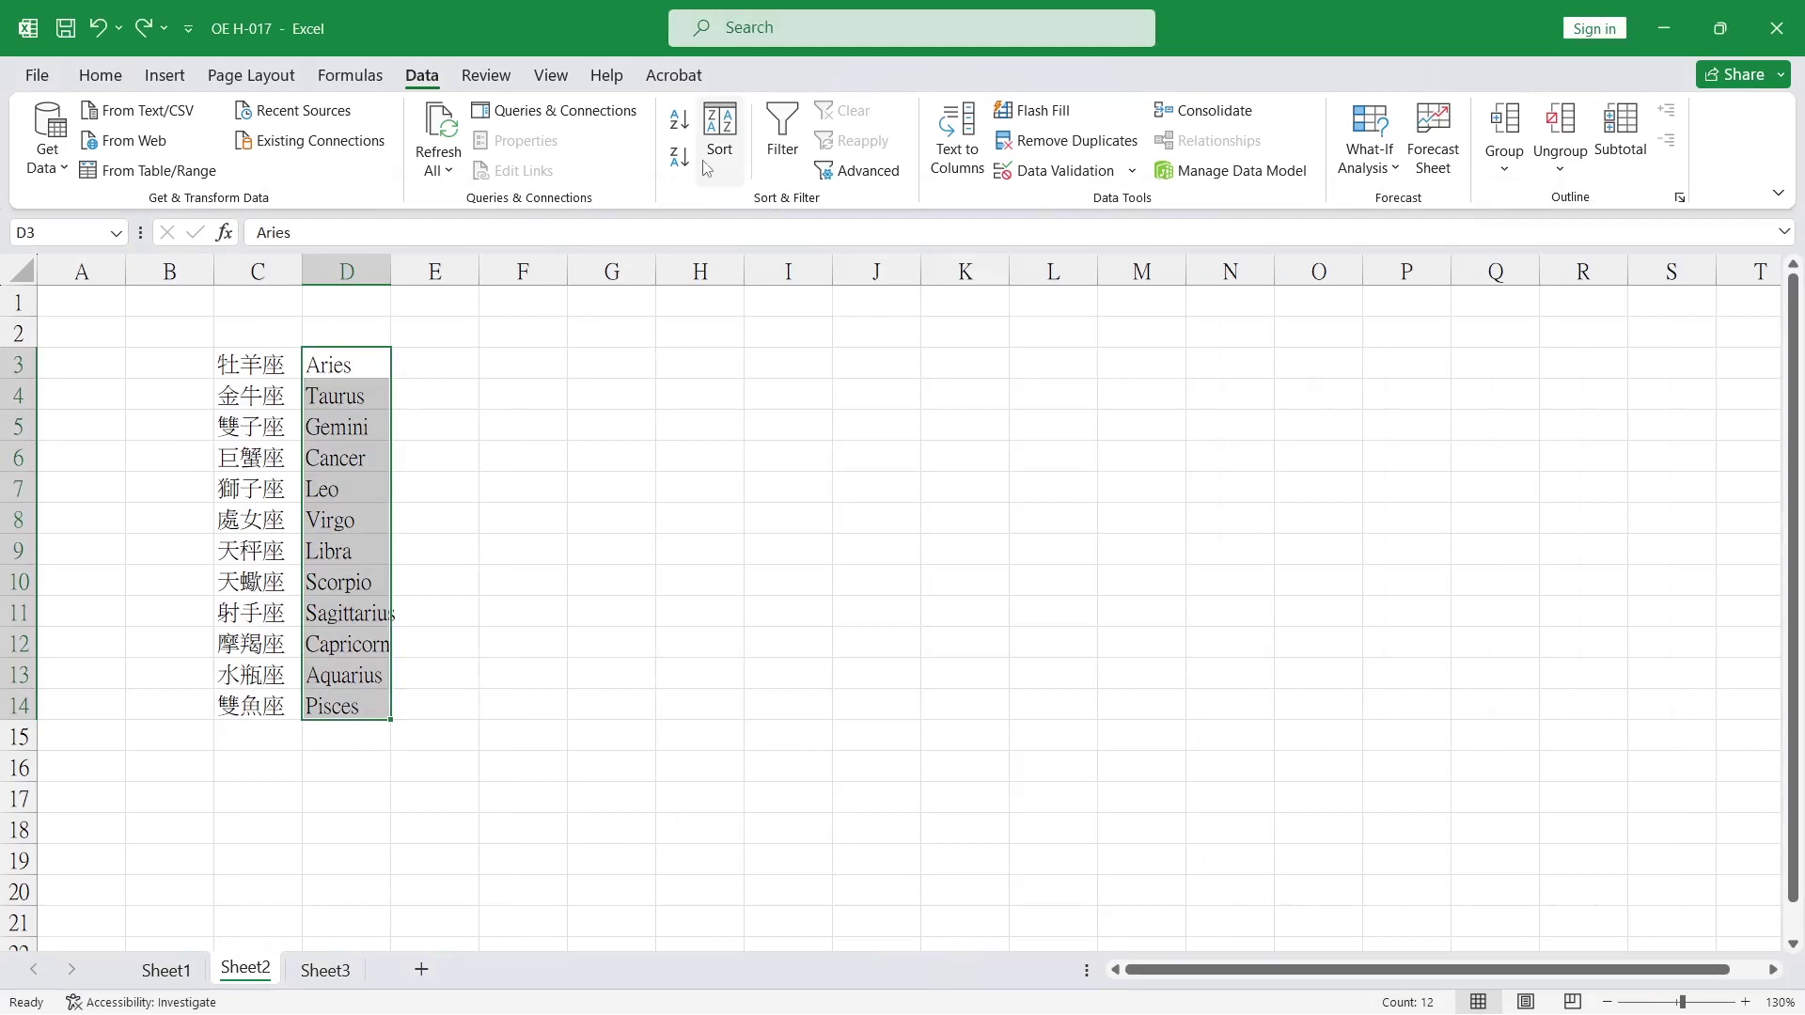
- Add the twelve signs Aries through Pisces as a custom list via the Sort dialog, cancelling the sort
left_click(717, 139)
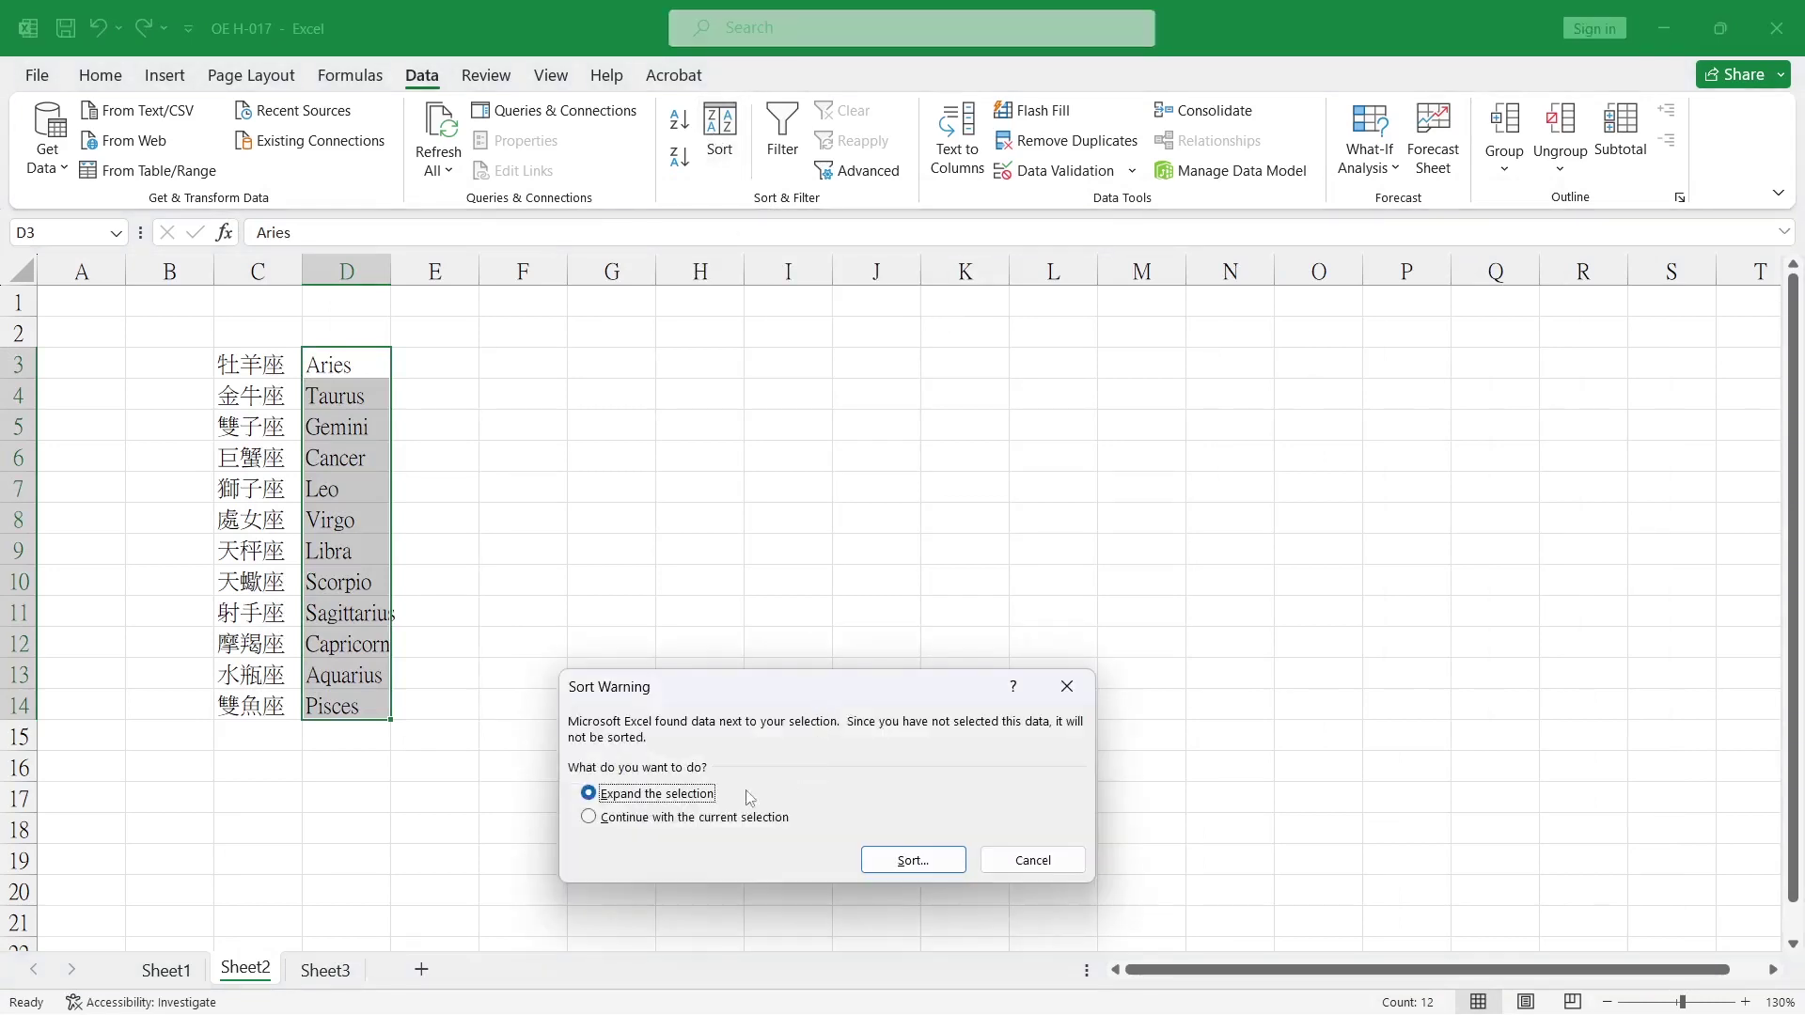
left_click(706, 821)
left_click(923, 859)
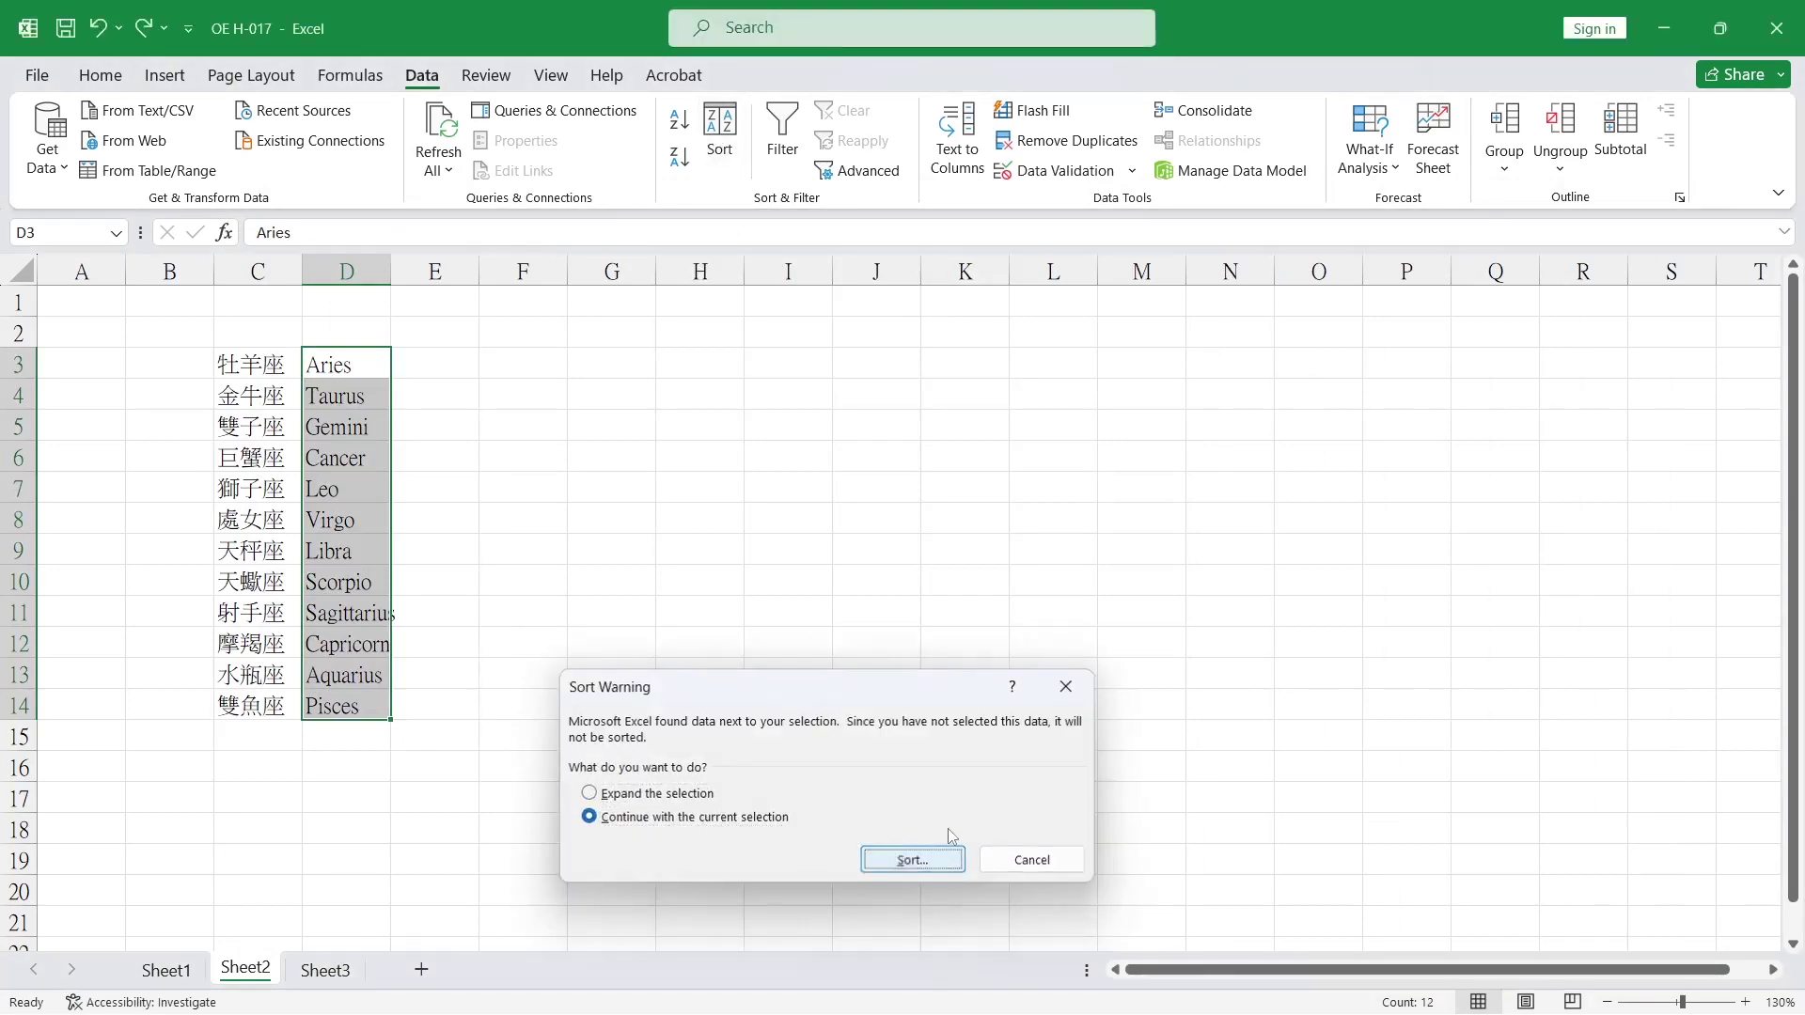
left_click(1058, 755)
left_click(1034, 812)
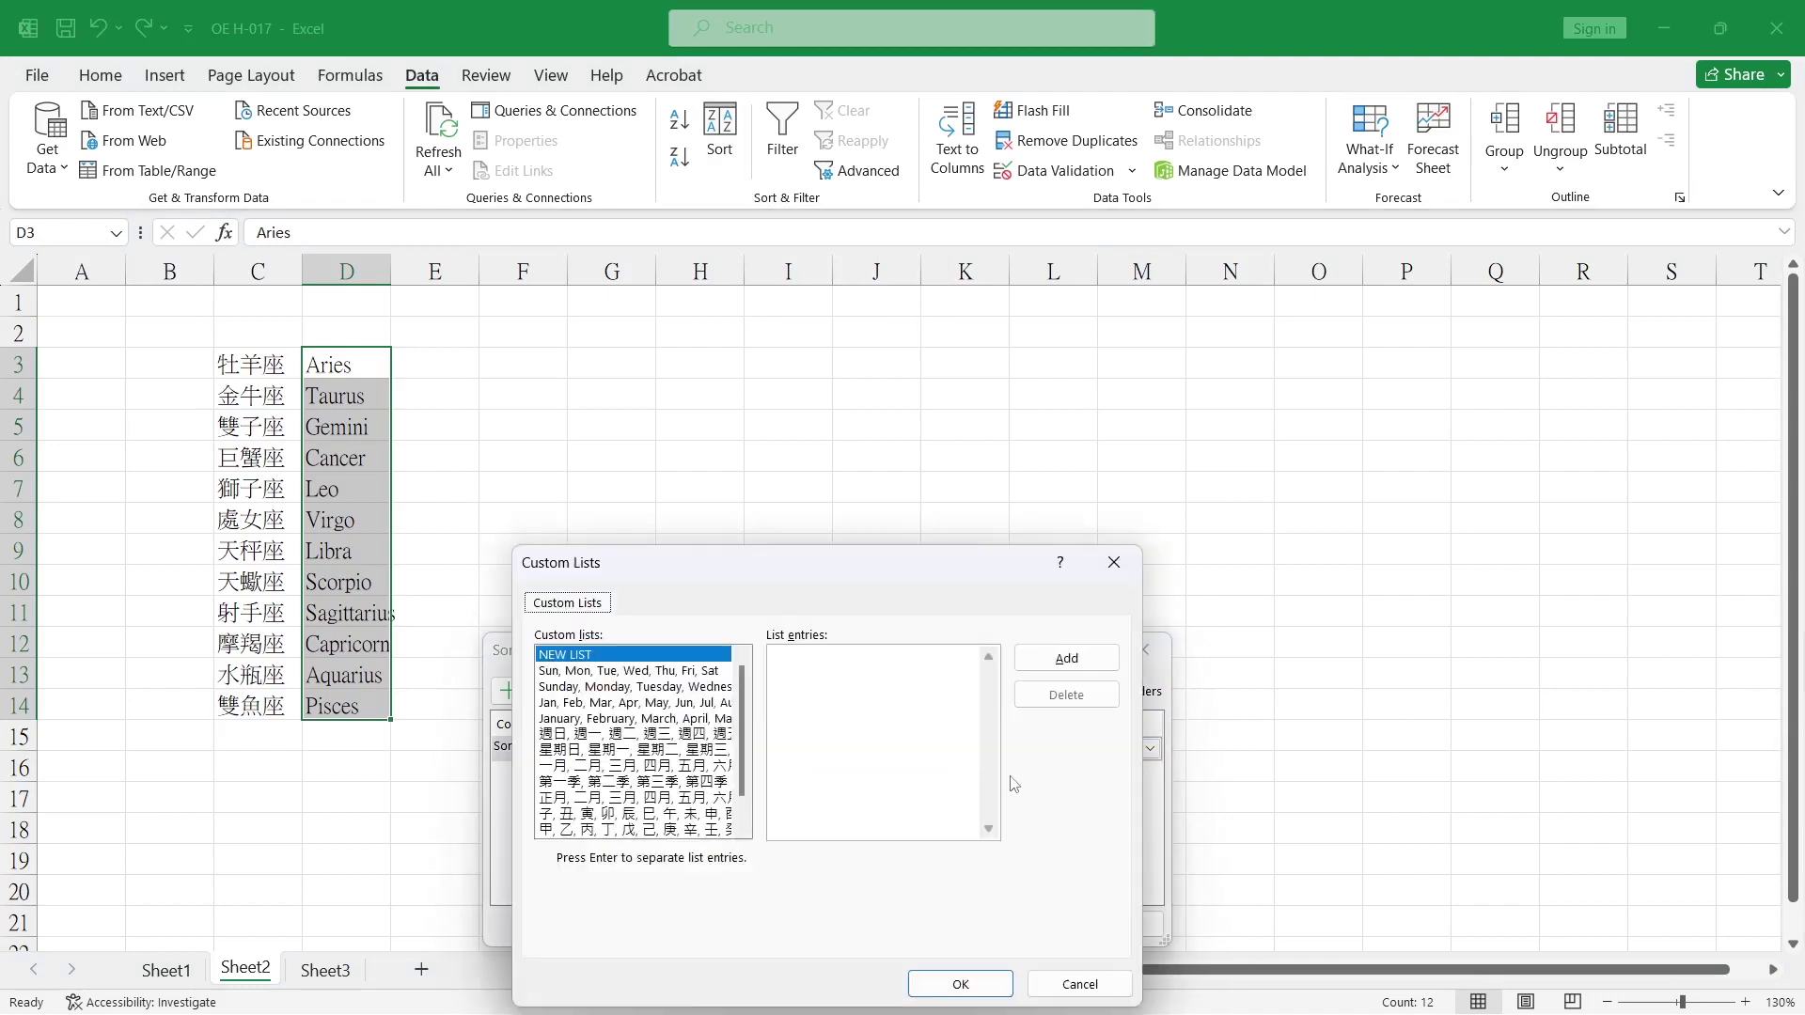
left_click(867, 710)
key("ctrl+v")
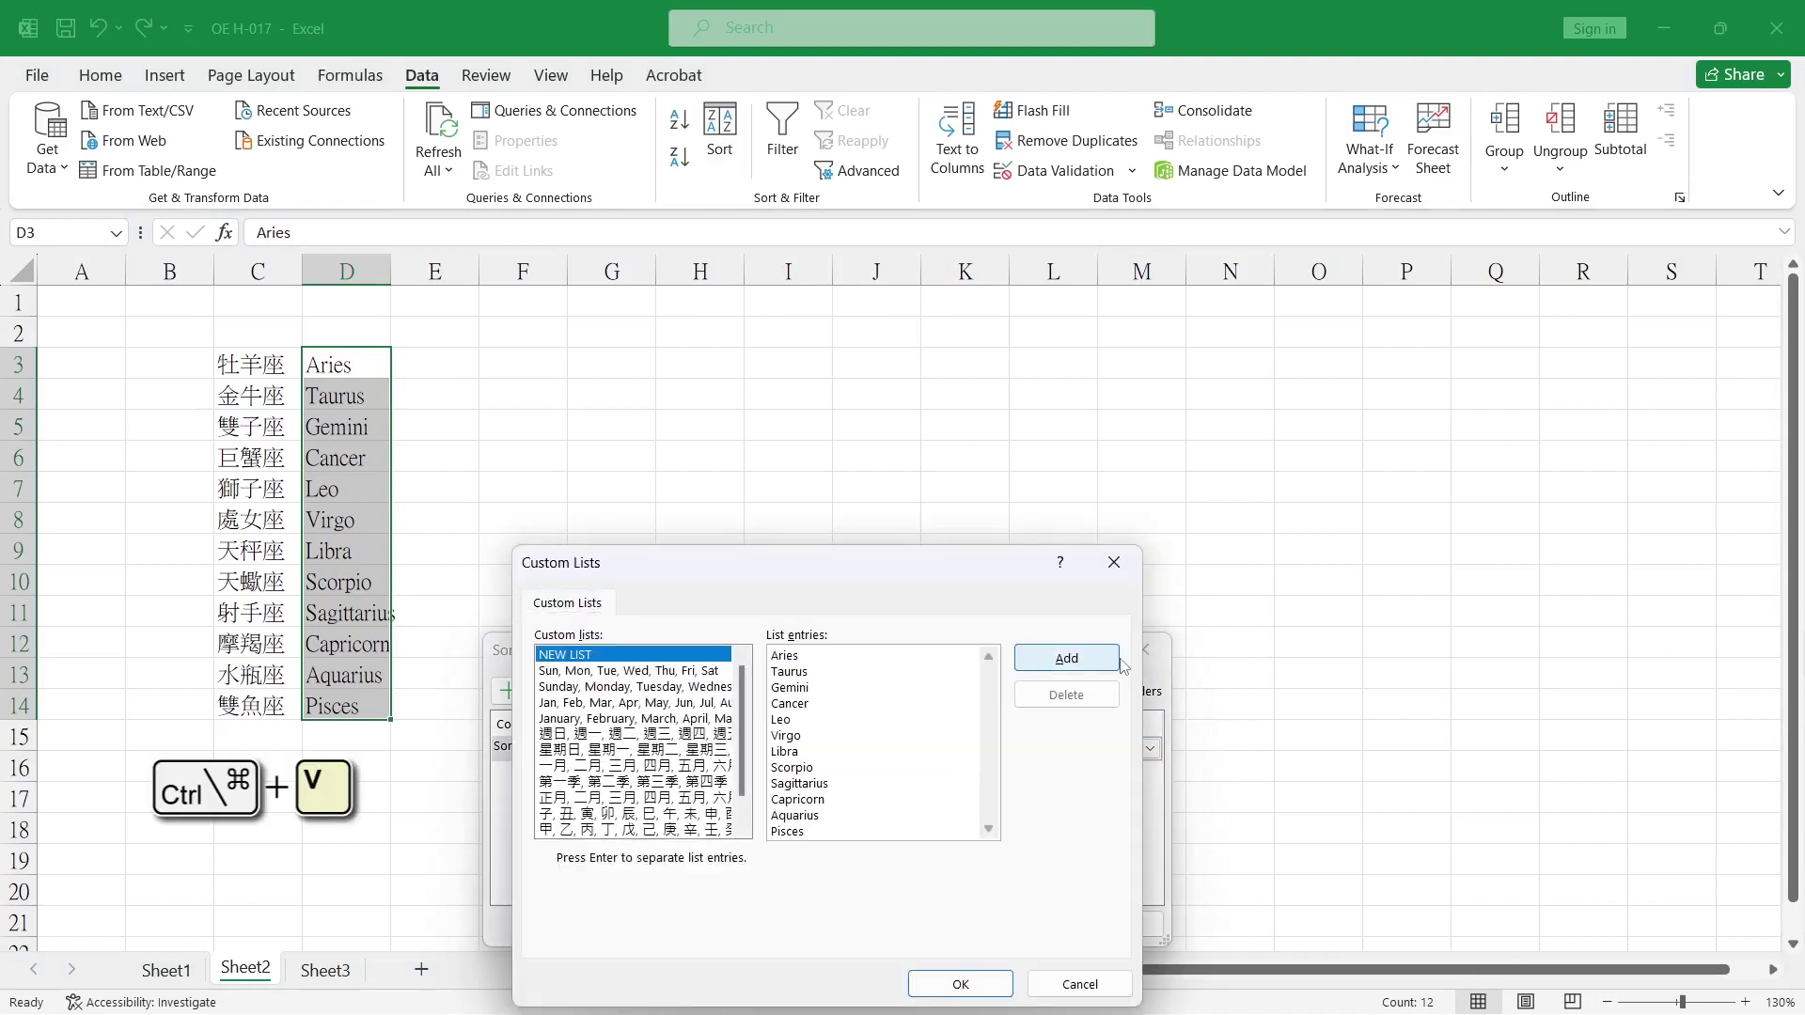
left_click(1082, 661)
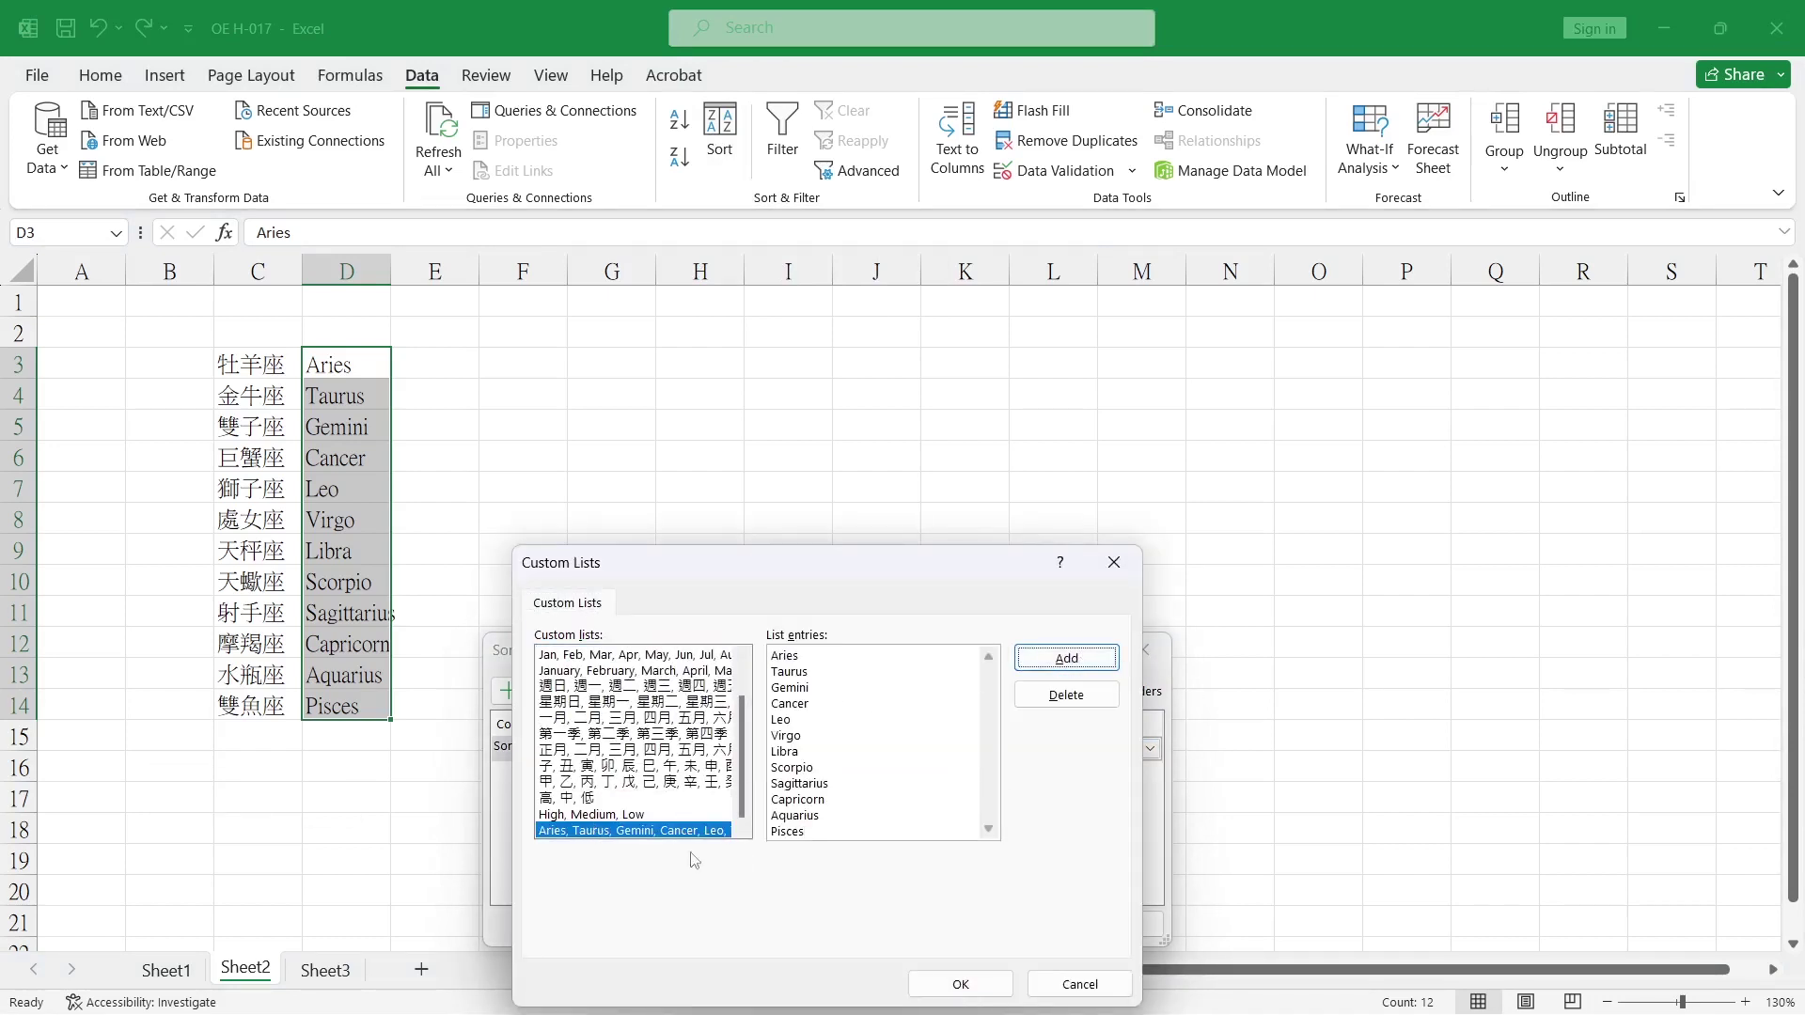
left_click(957, 984)
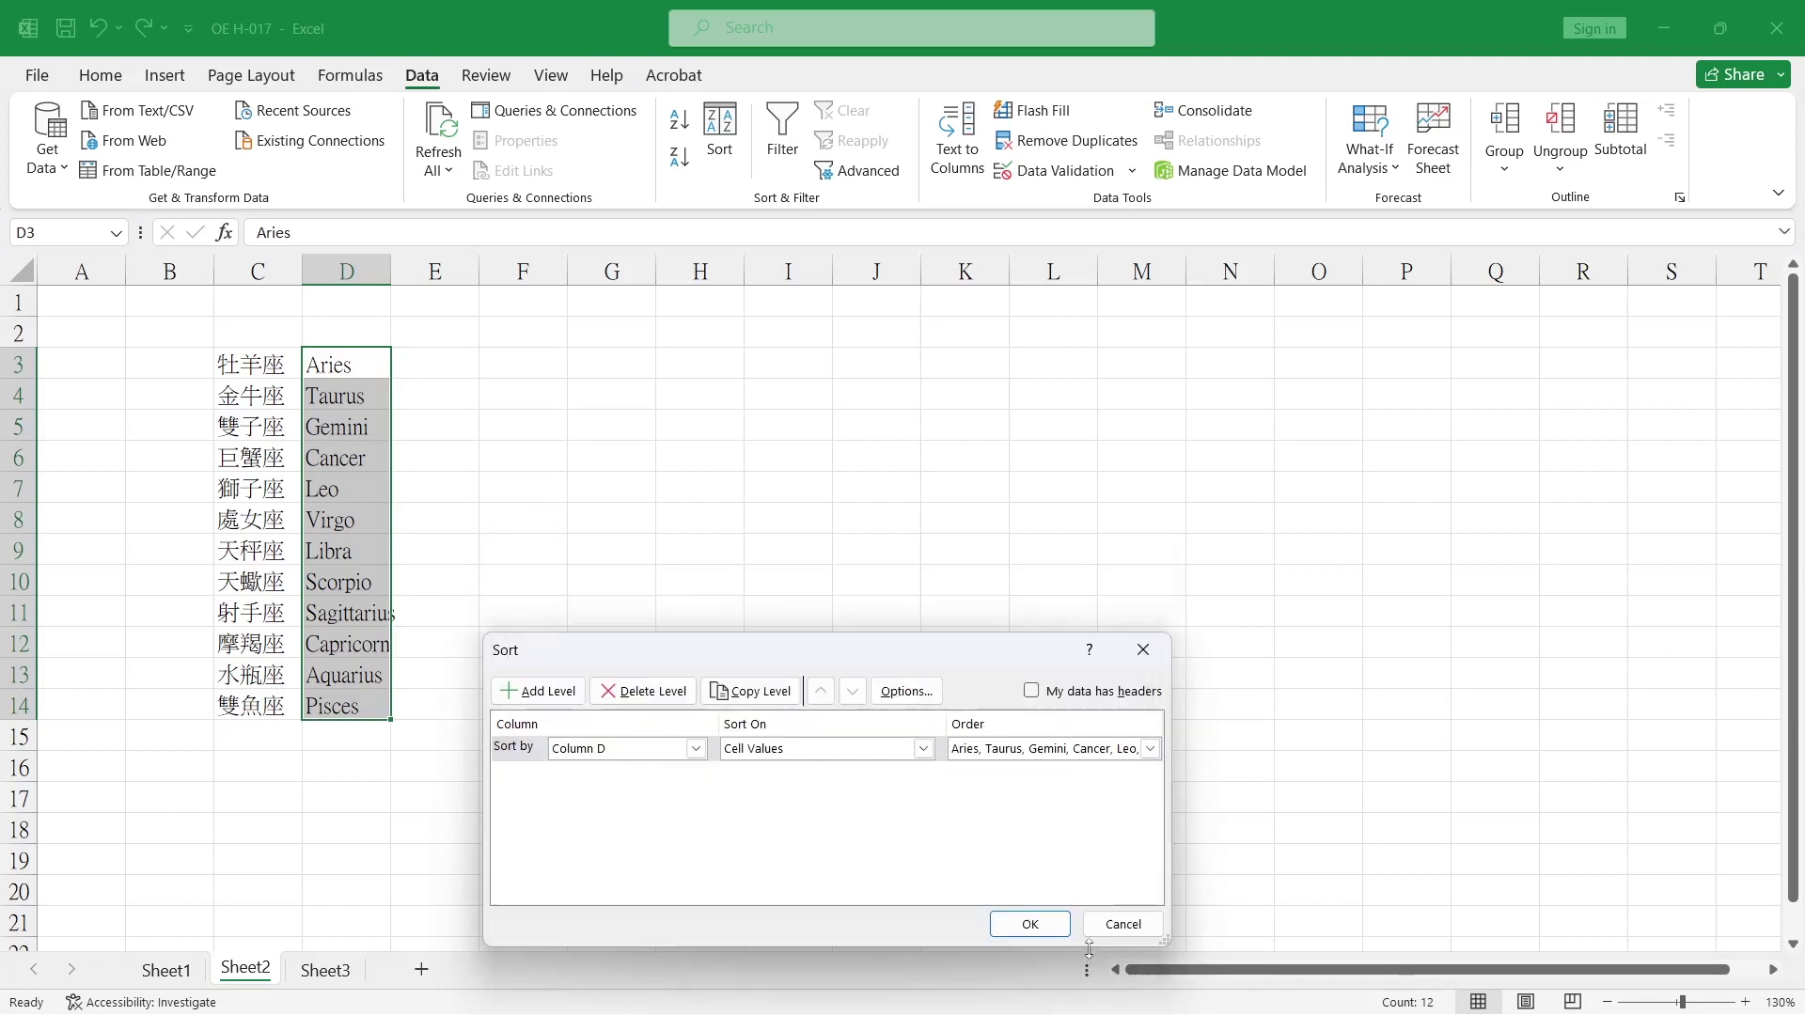
left_click(1103, 928)
left_click(467, 514)
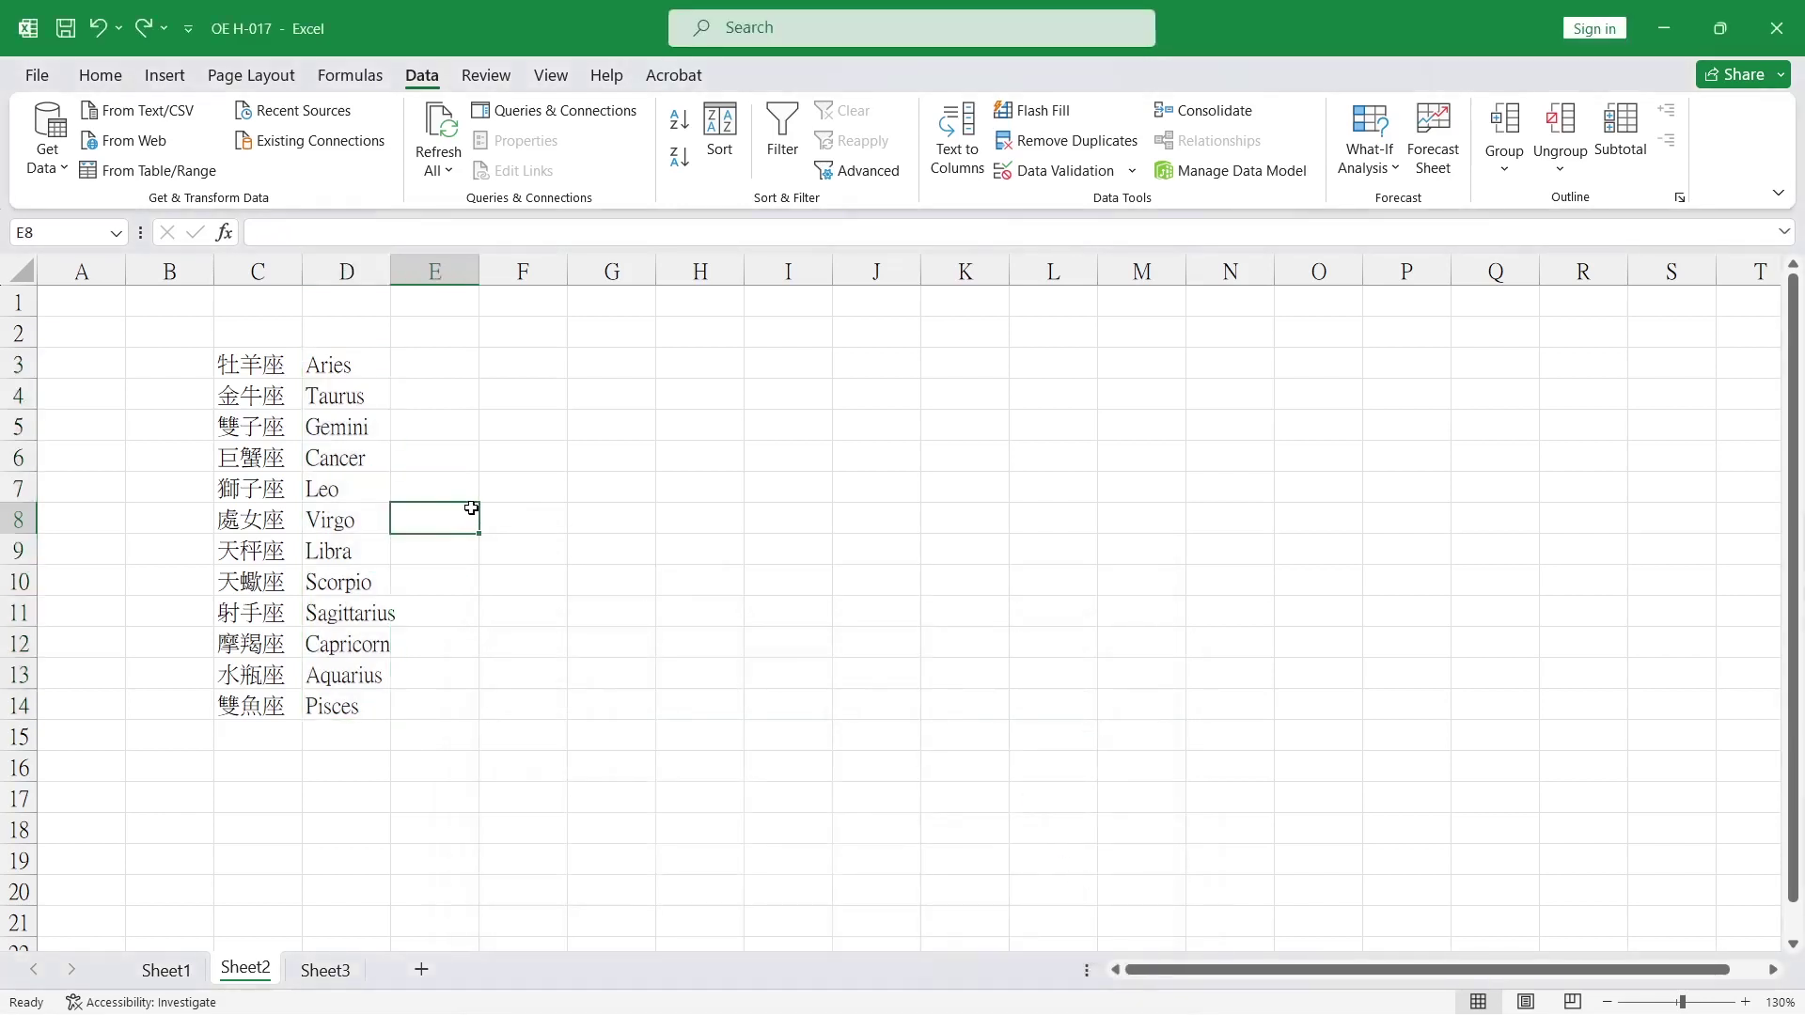
- Select the Chinese zodiac names in C3:C14 and open Edit Custom Lists in Advanced options
left_click(250, 375)
left_click_drag(250, 375, 250, 700)
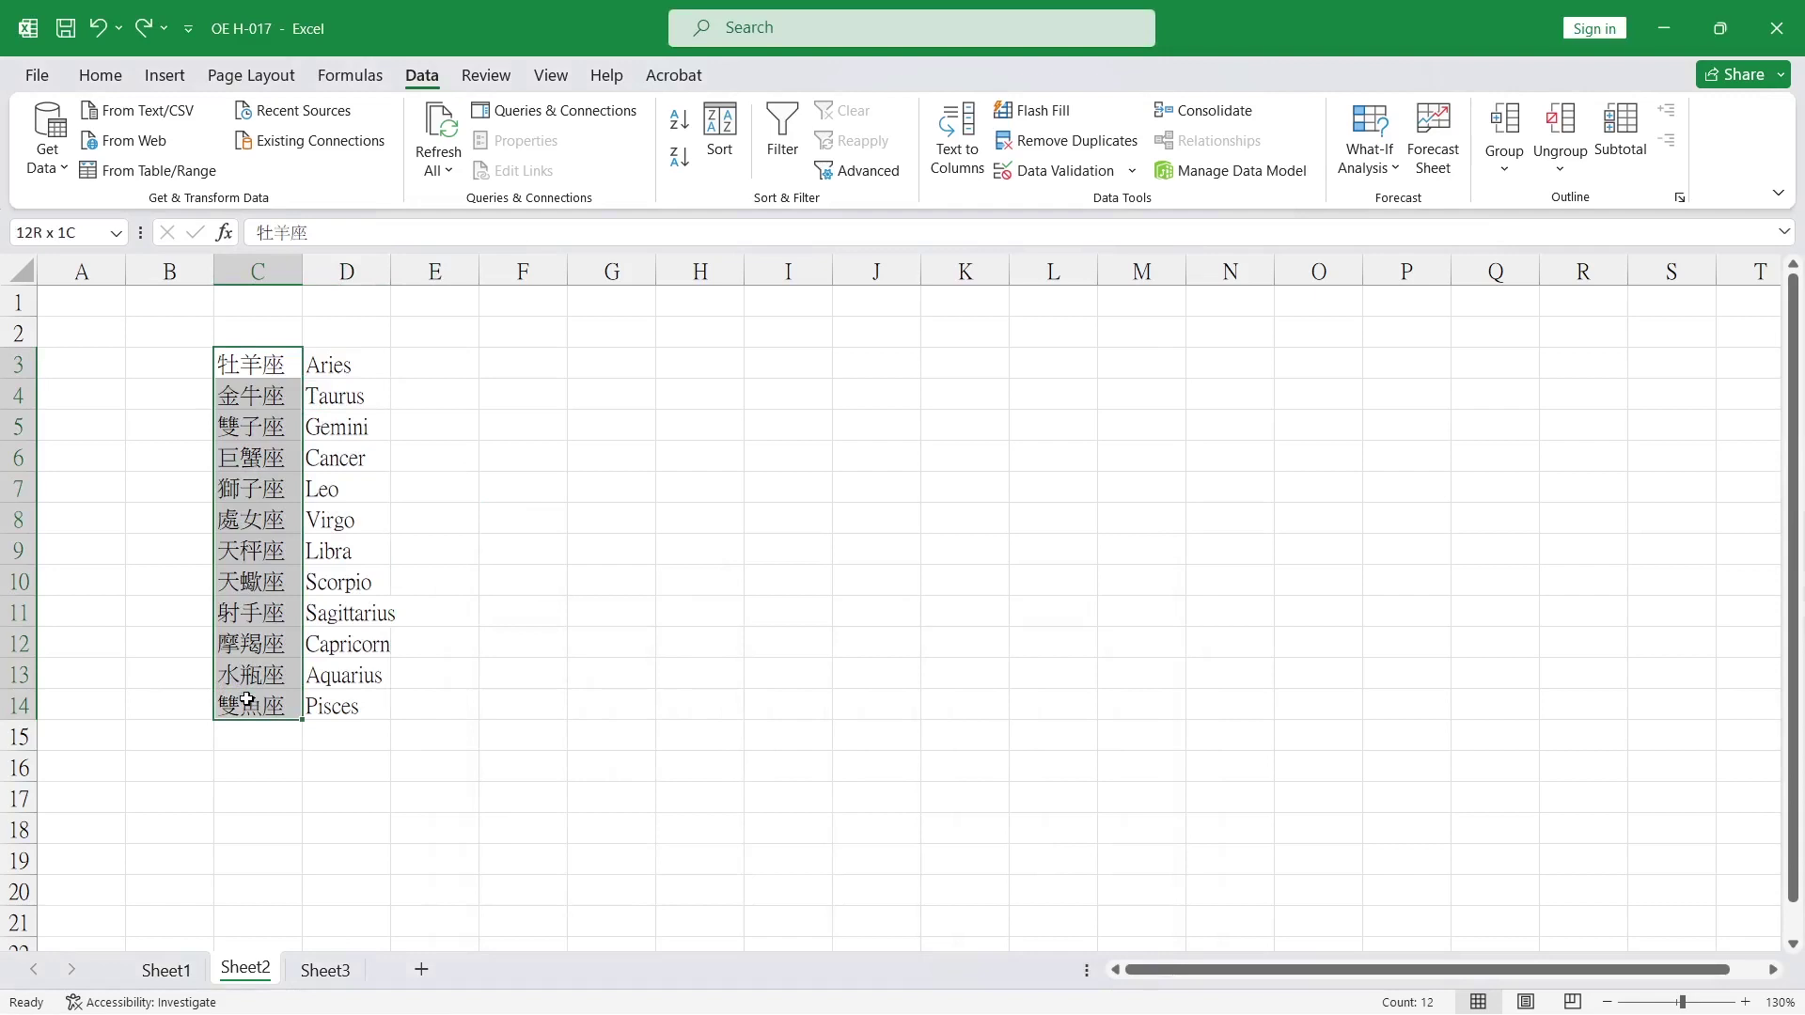
left_click(38, 75)
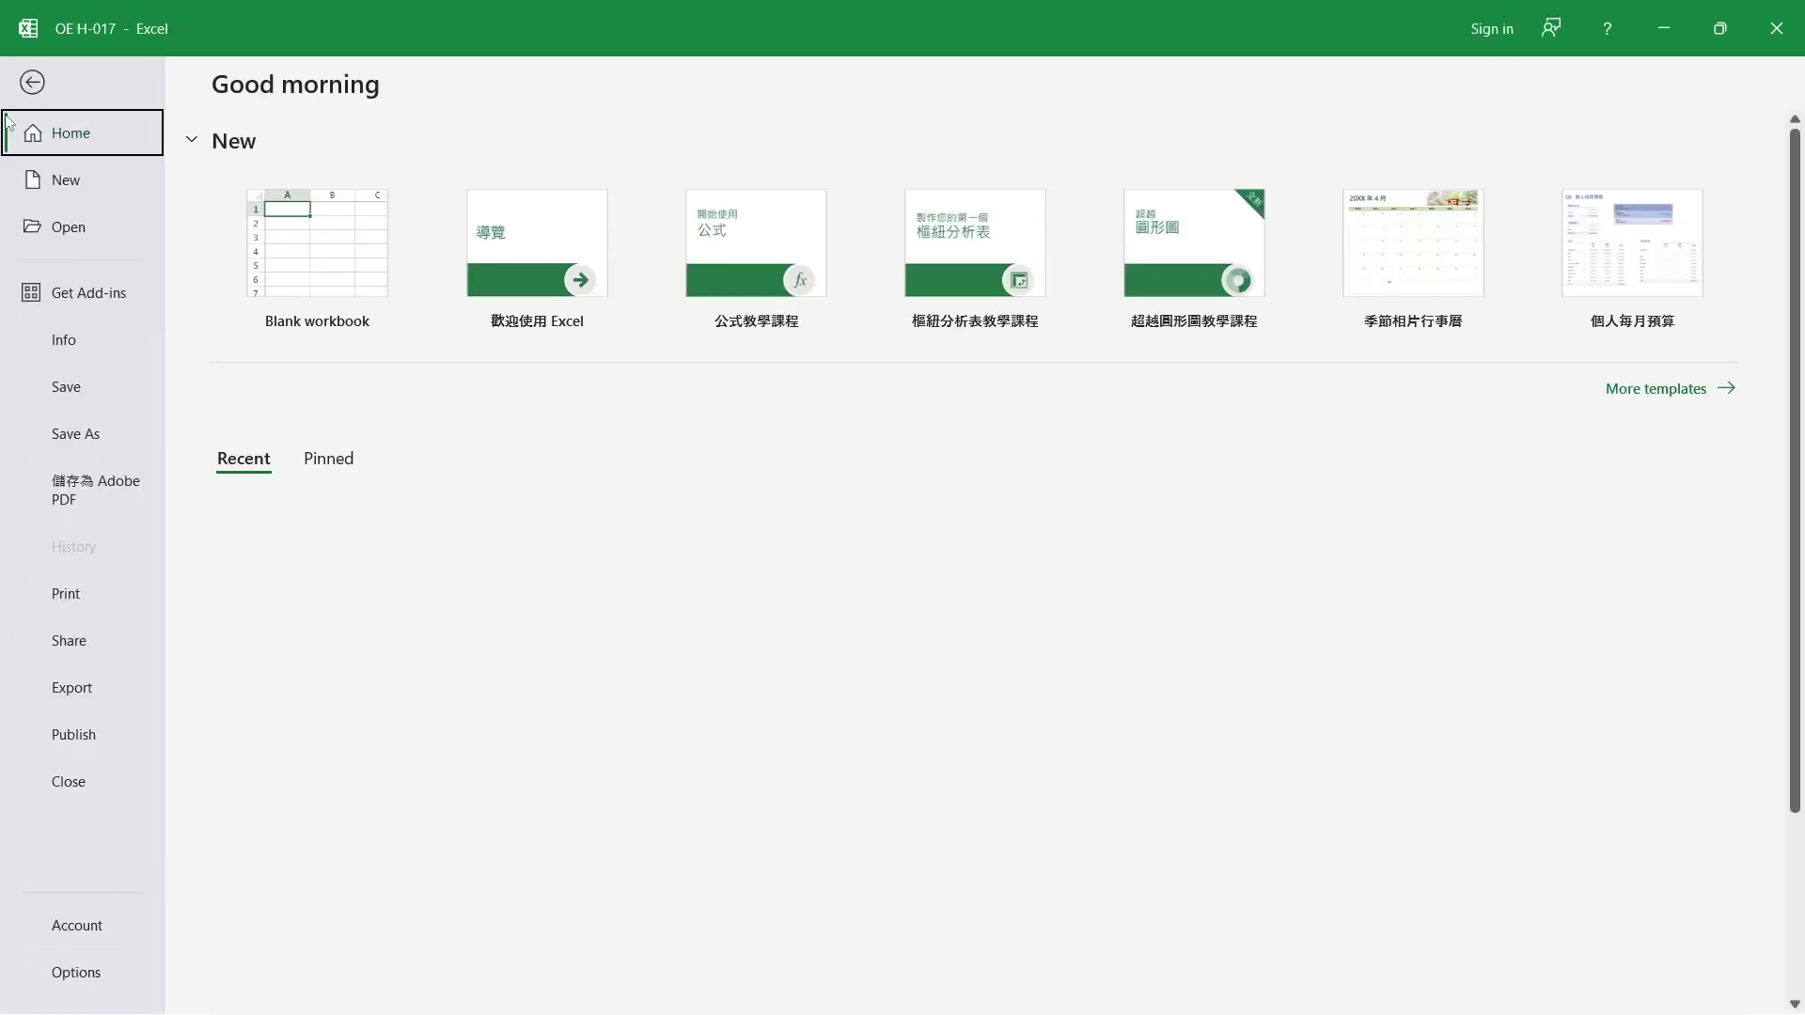
left_click(84, 981)
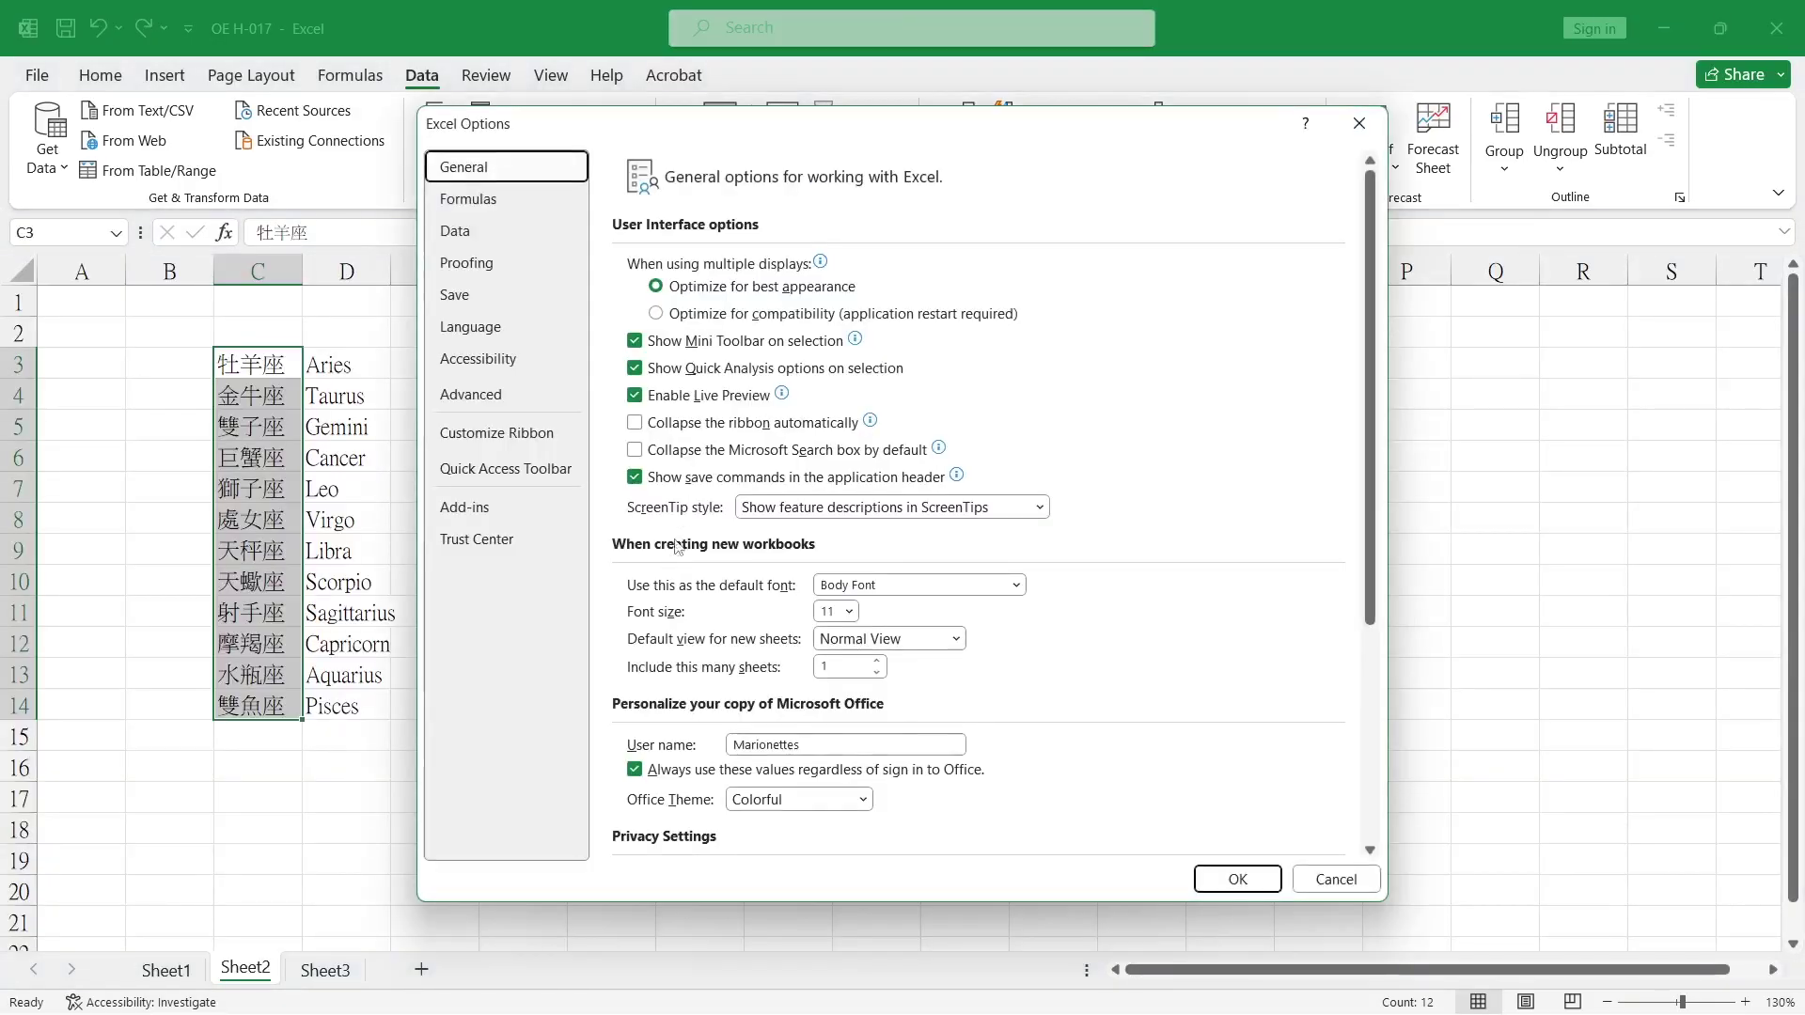
left_click(481, 398)
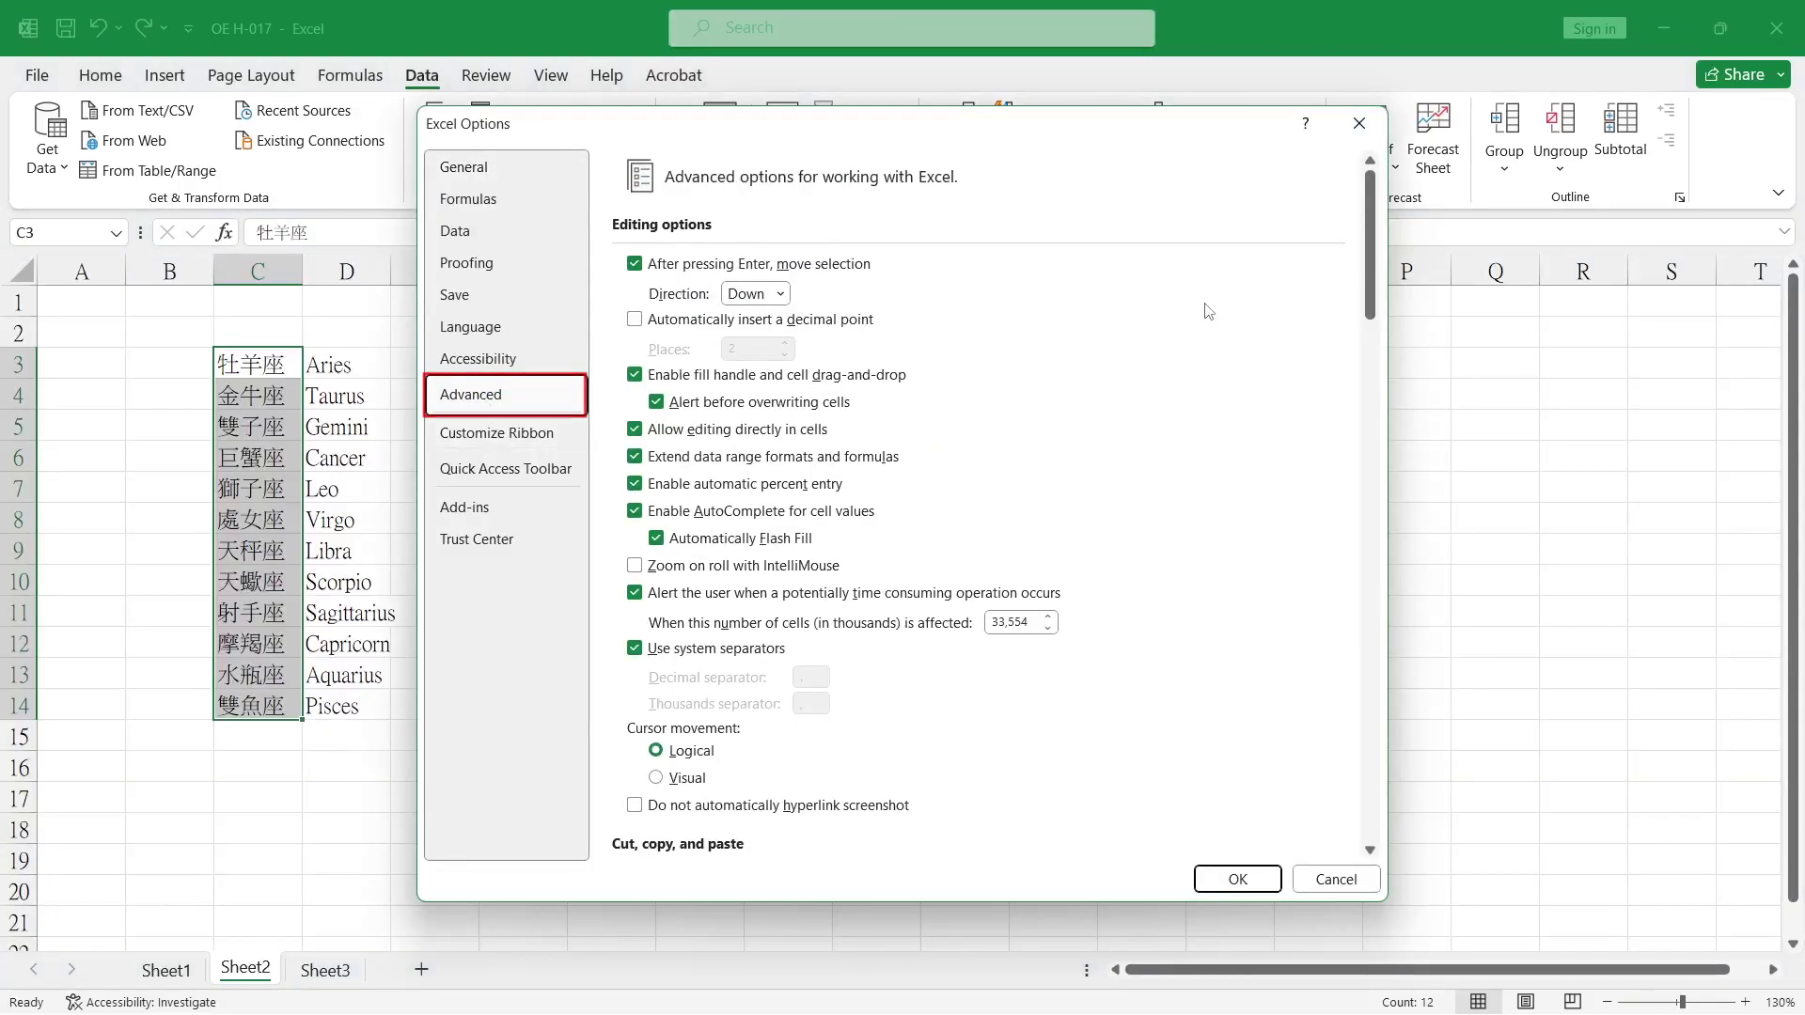
scroll(1379, 768, "down", 15)
scroll(1380, 768, "down", 5)
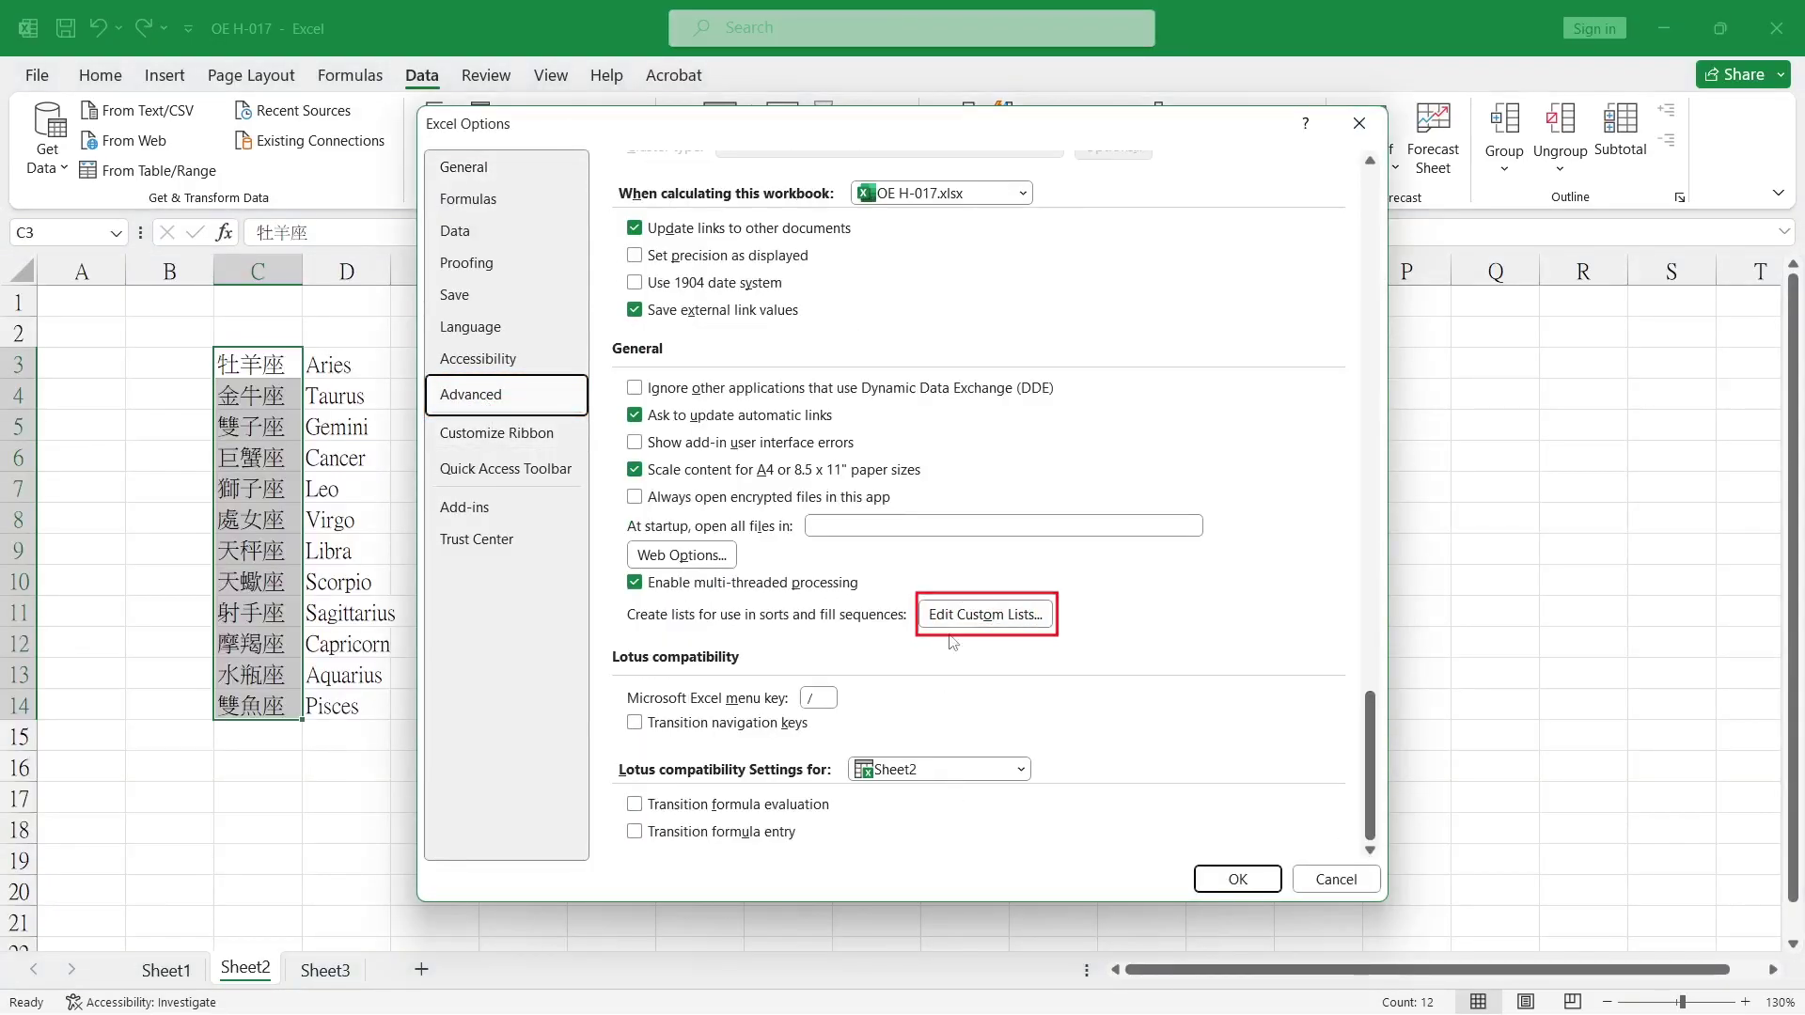
left_click(985, 613)
- Import $C$3:$C$14 as a new custom list and close Excel Options
left_click(857, 882)
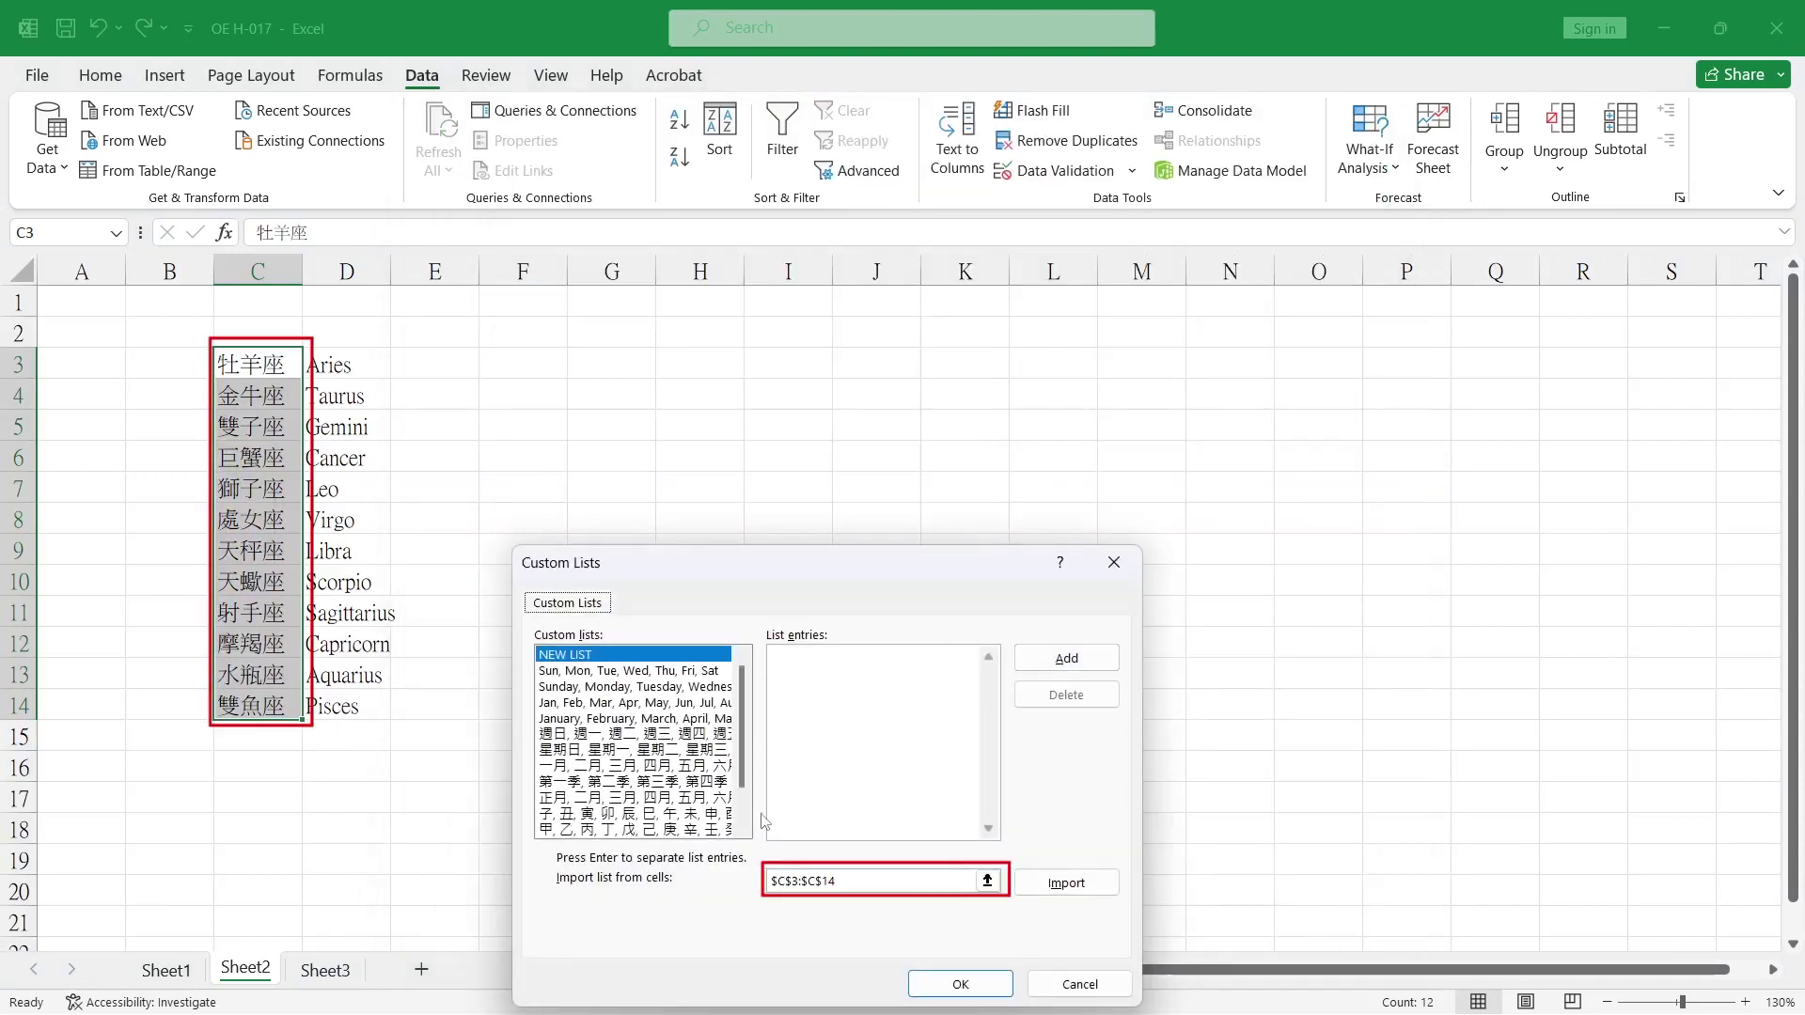
left_click(987, 880)
left_click_drag(269, 363, 271, 696)
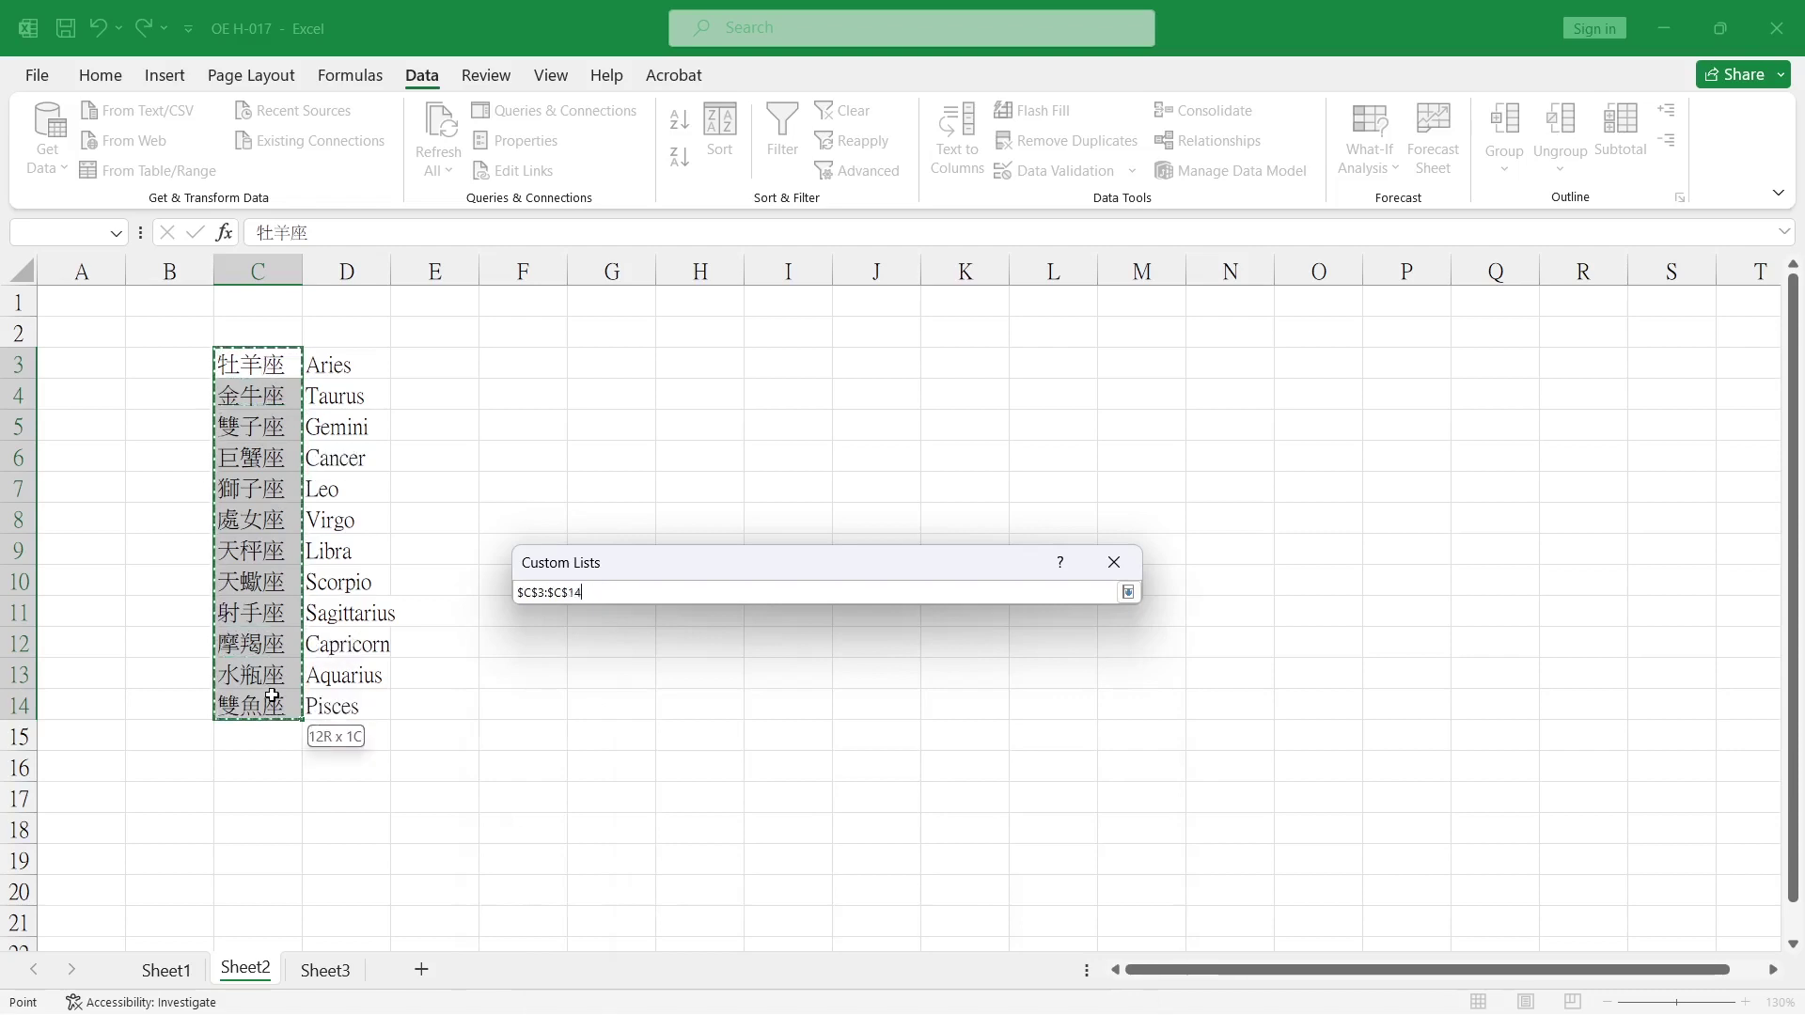
left_click_drag(349, 366, 342, 693)
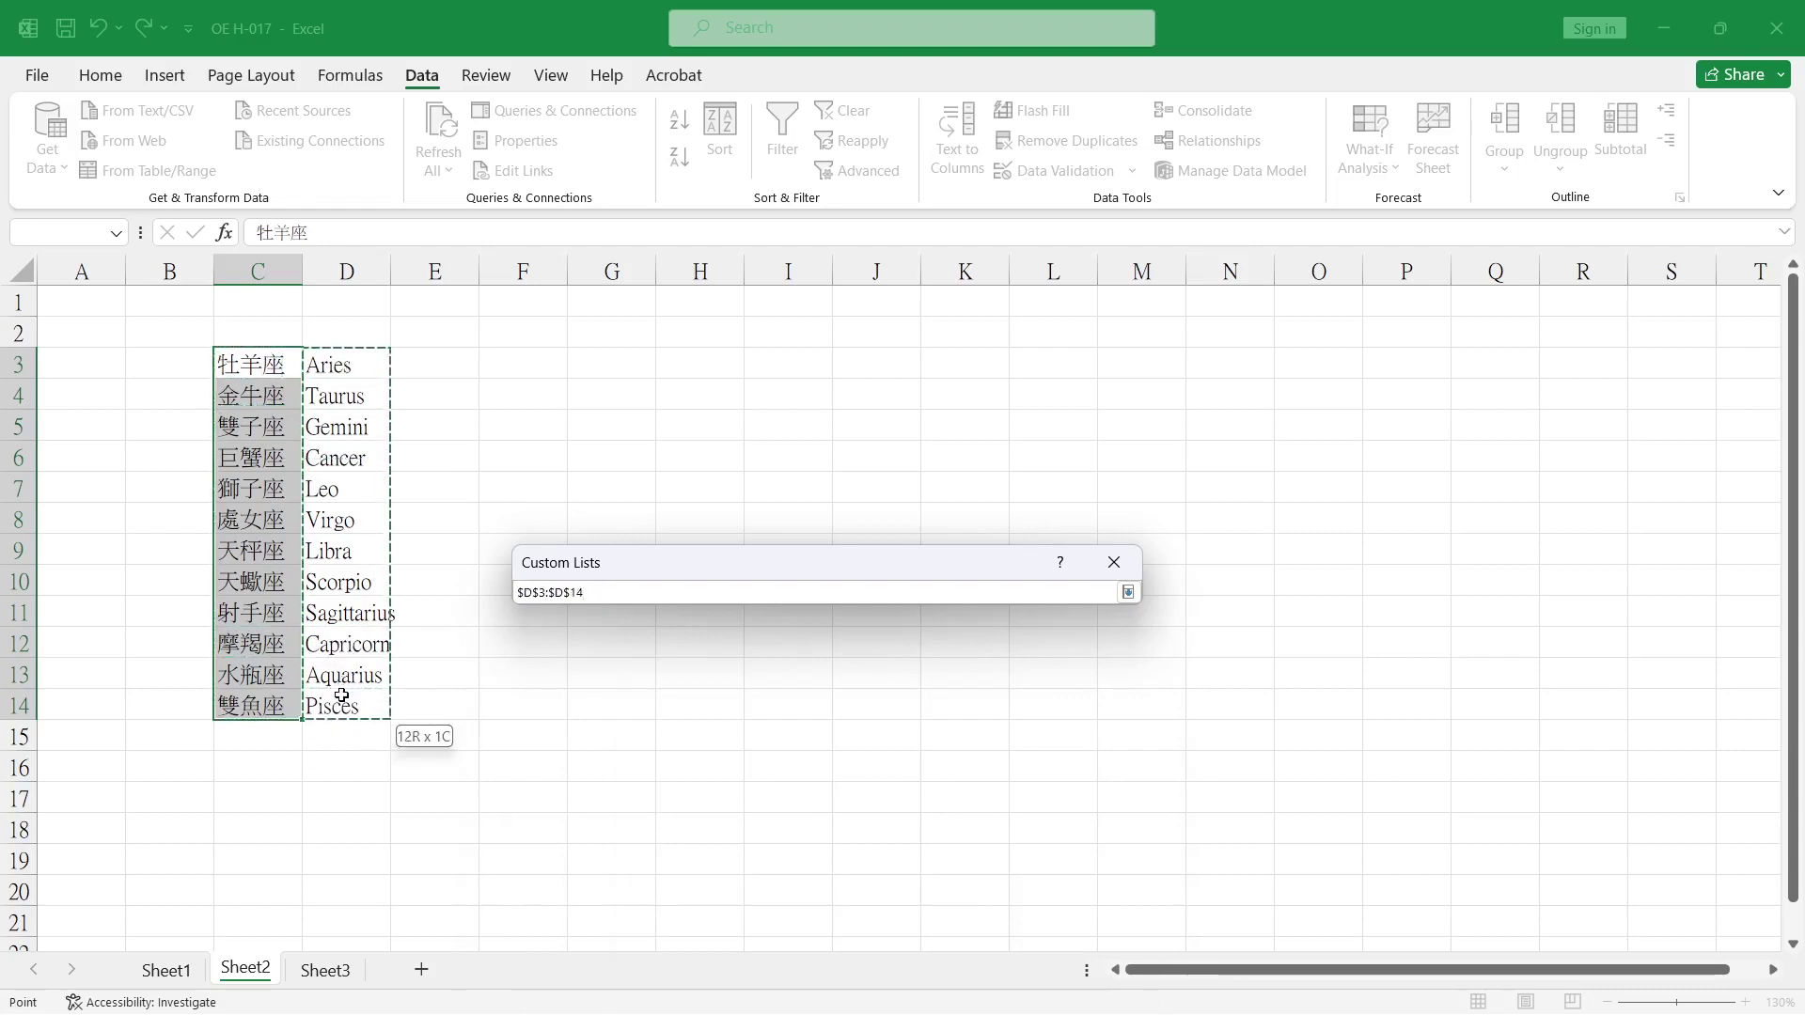
left_click(262, 367)
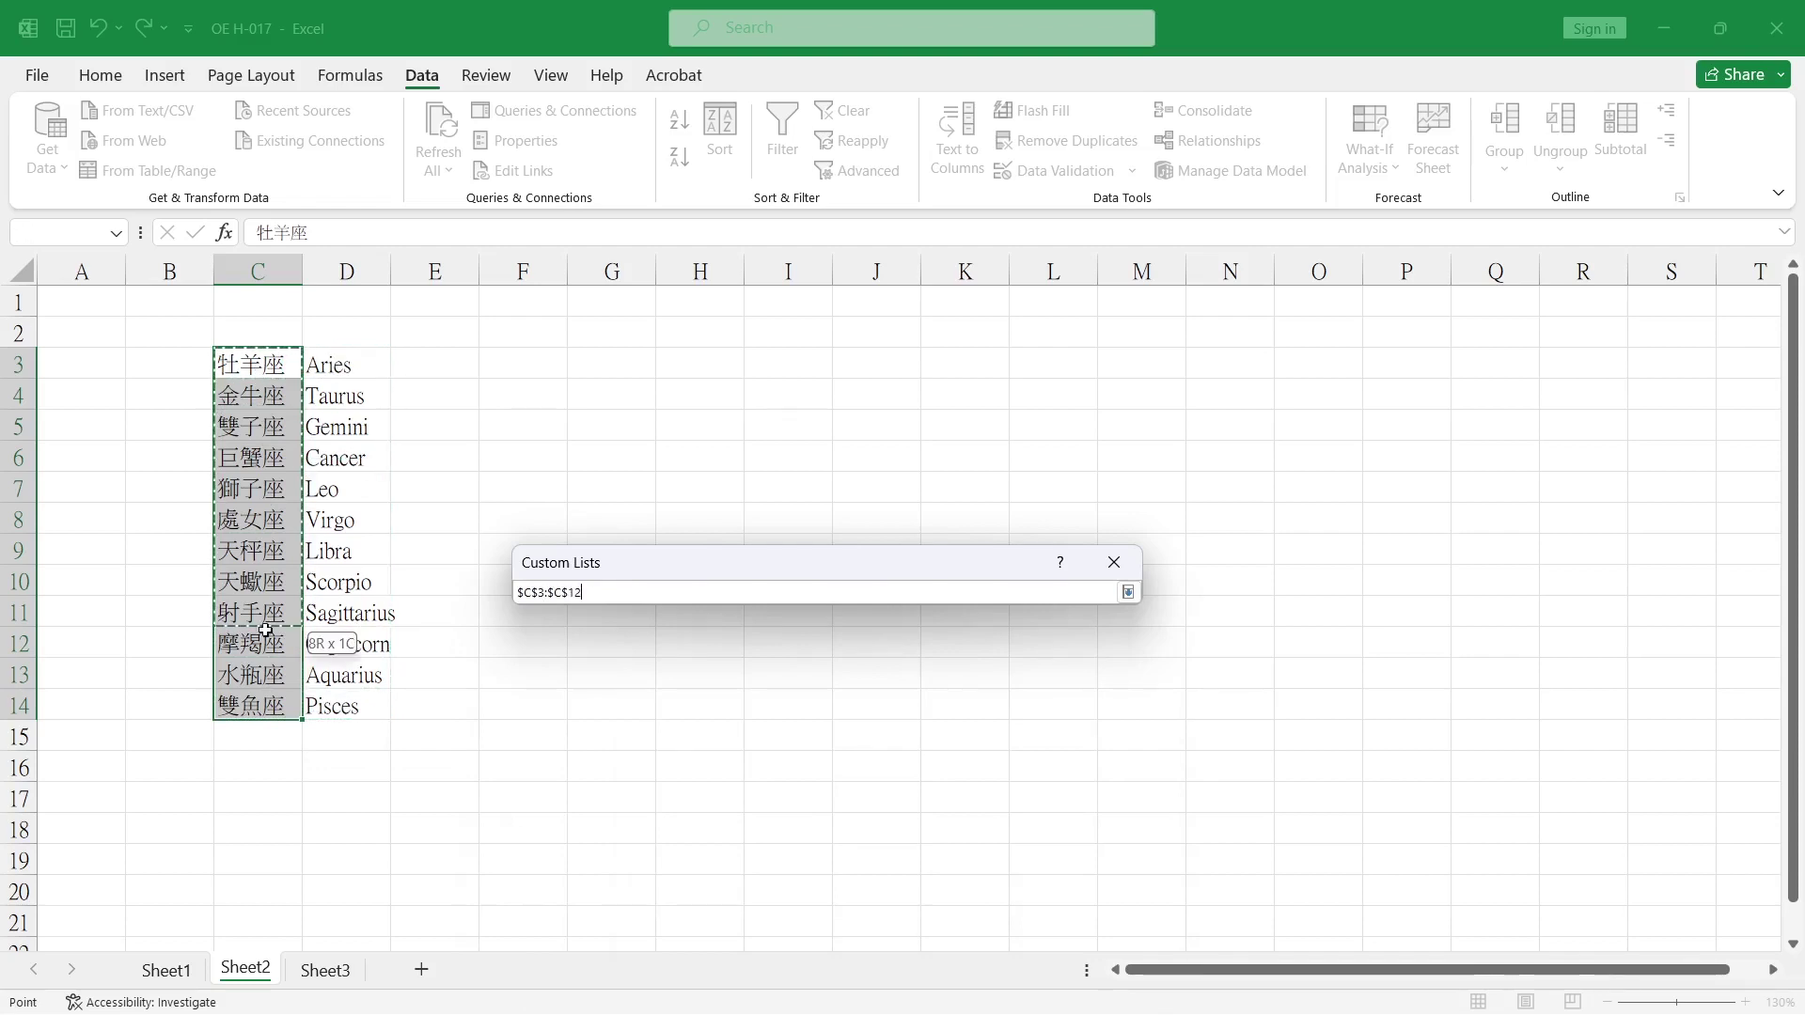
left_click_drag(262, 367, 269, 705)
left_click(1128, 592)
left_click(1066, 882)
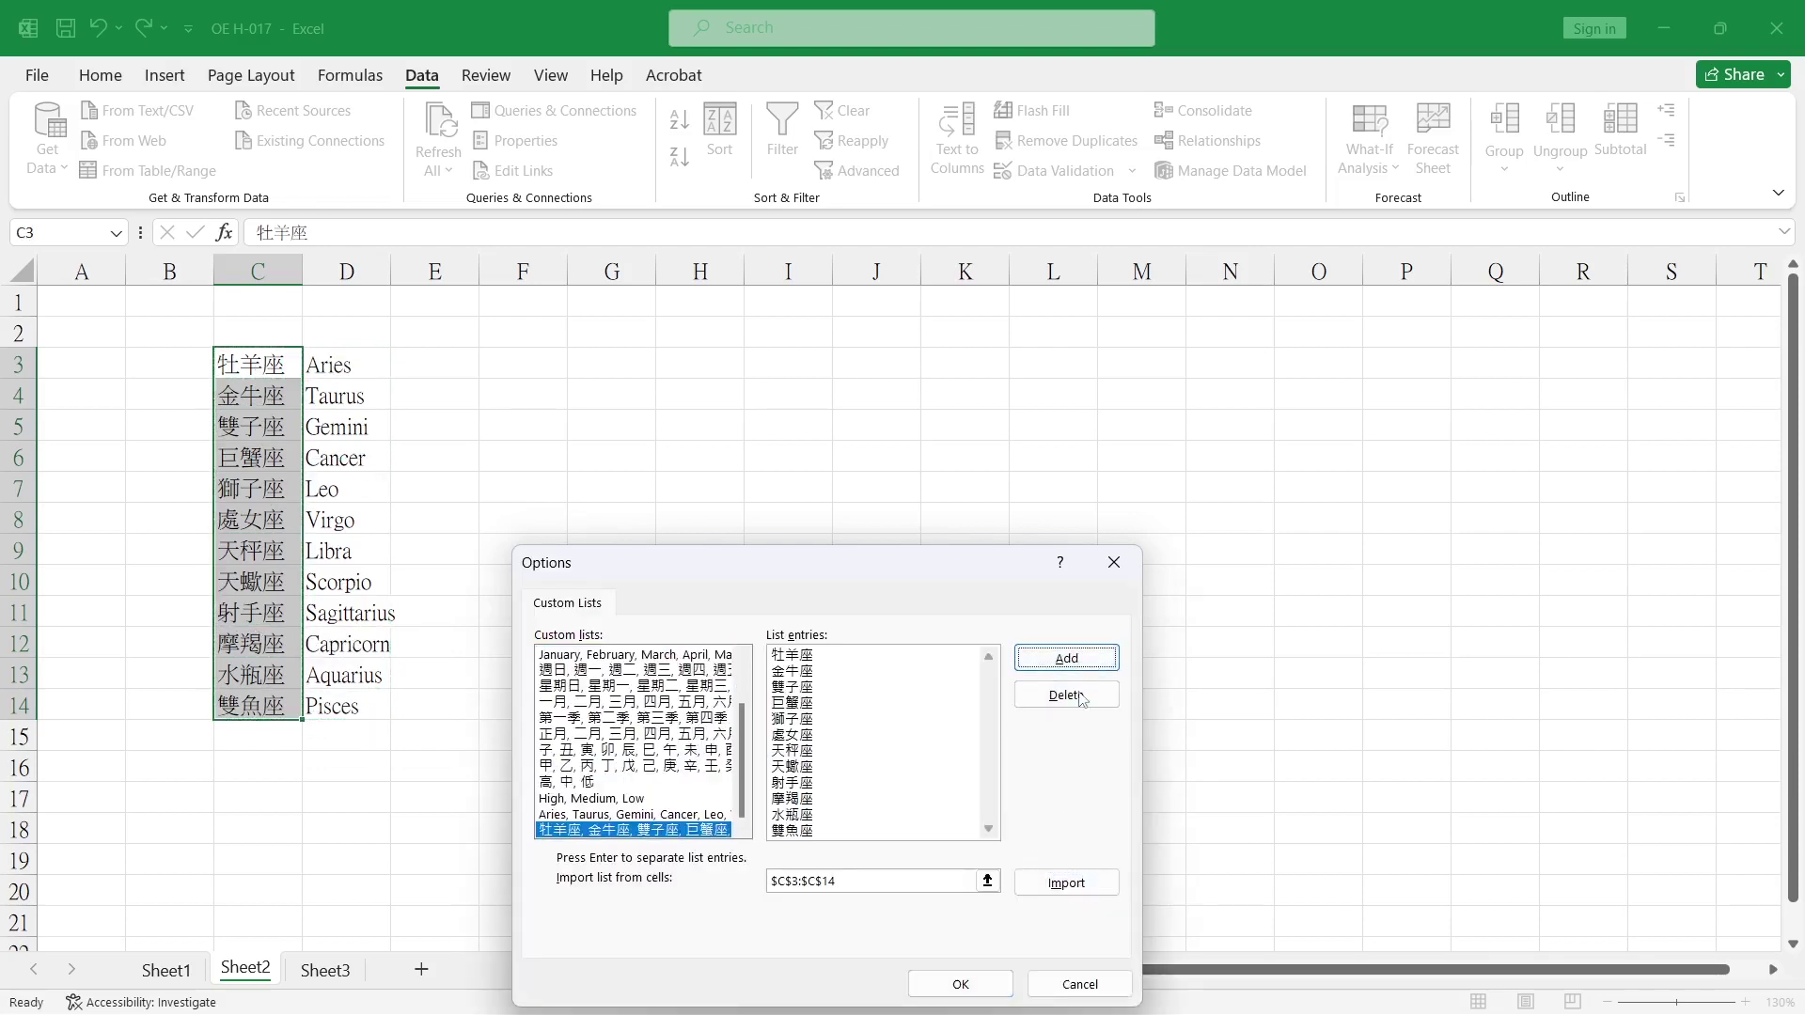
left_click(962, 982)
left_click(701, 364)
- Fill H3:H14 with Aries through Pisces, clearing the repeated names in H15:H18
type("A")
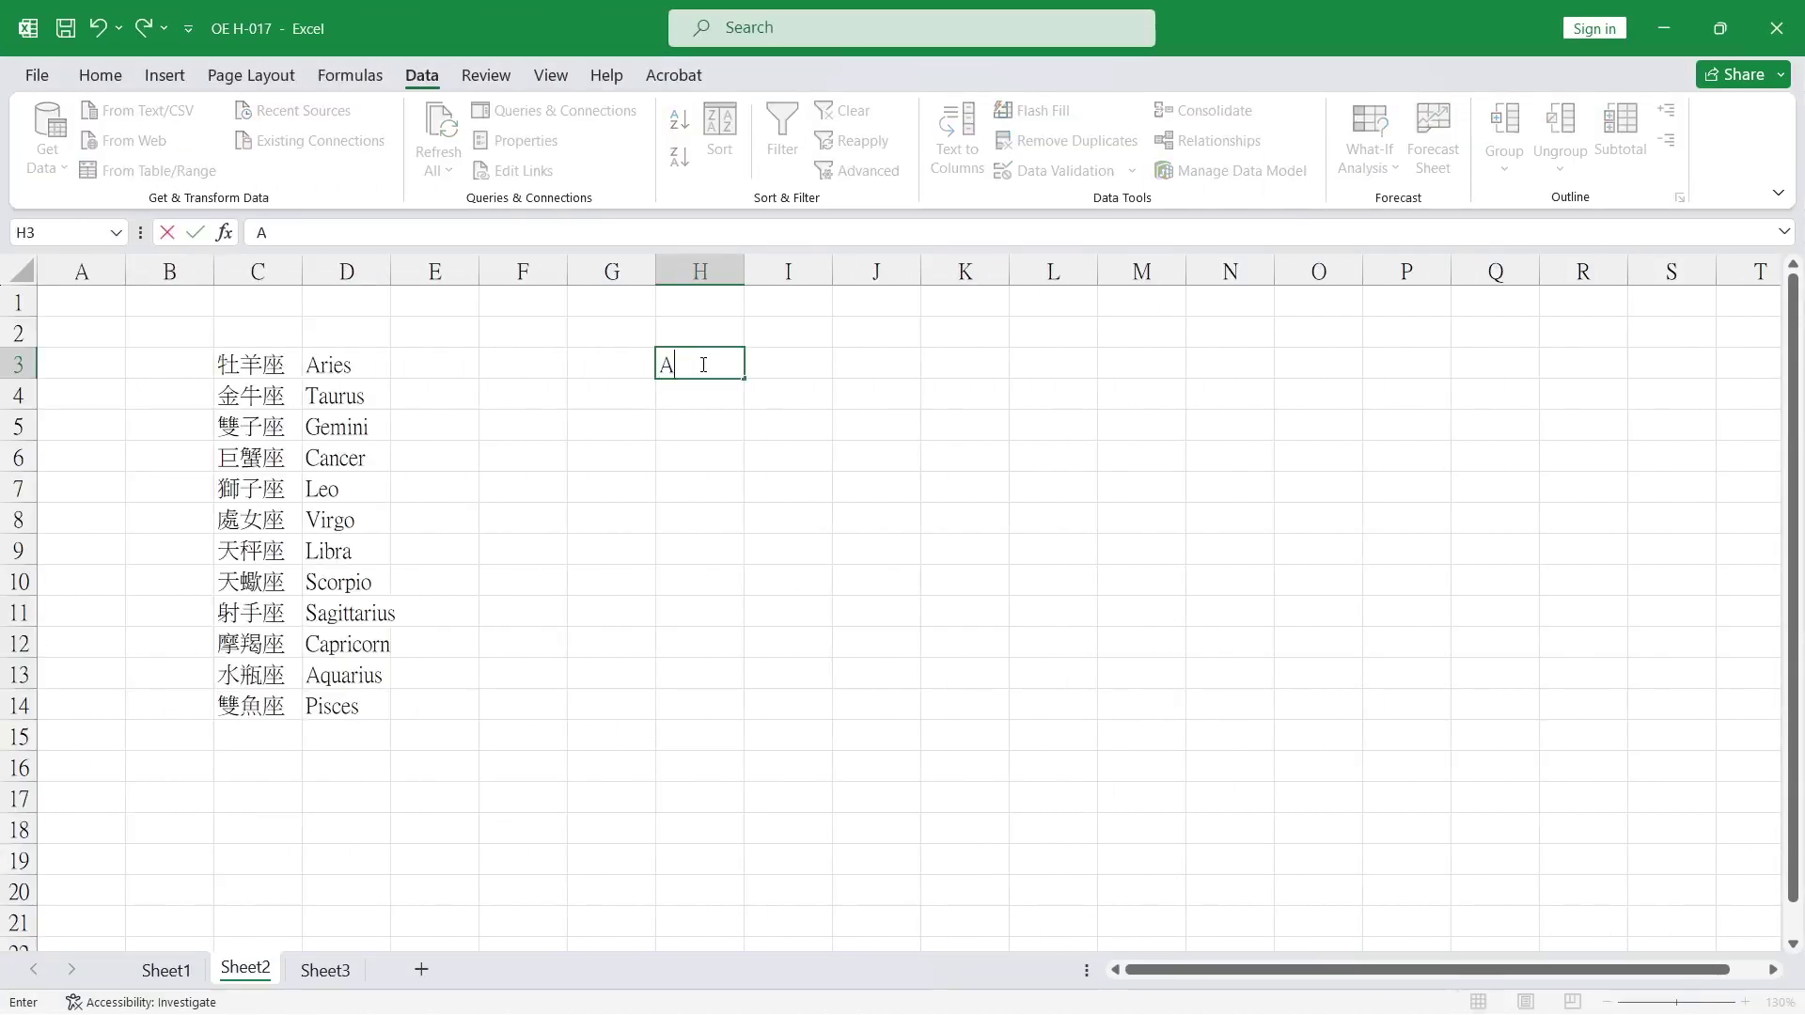
type("ries")
key("Return")
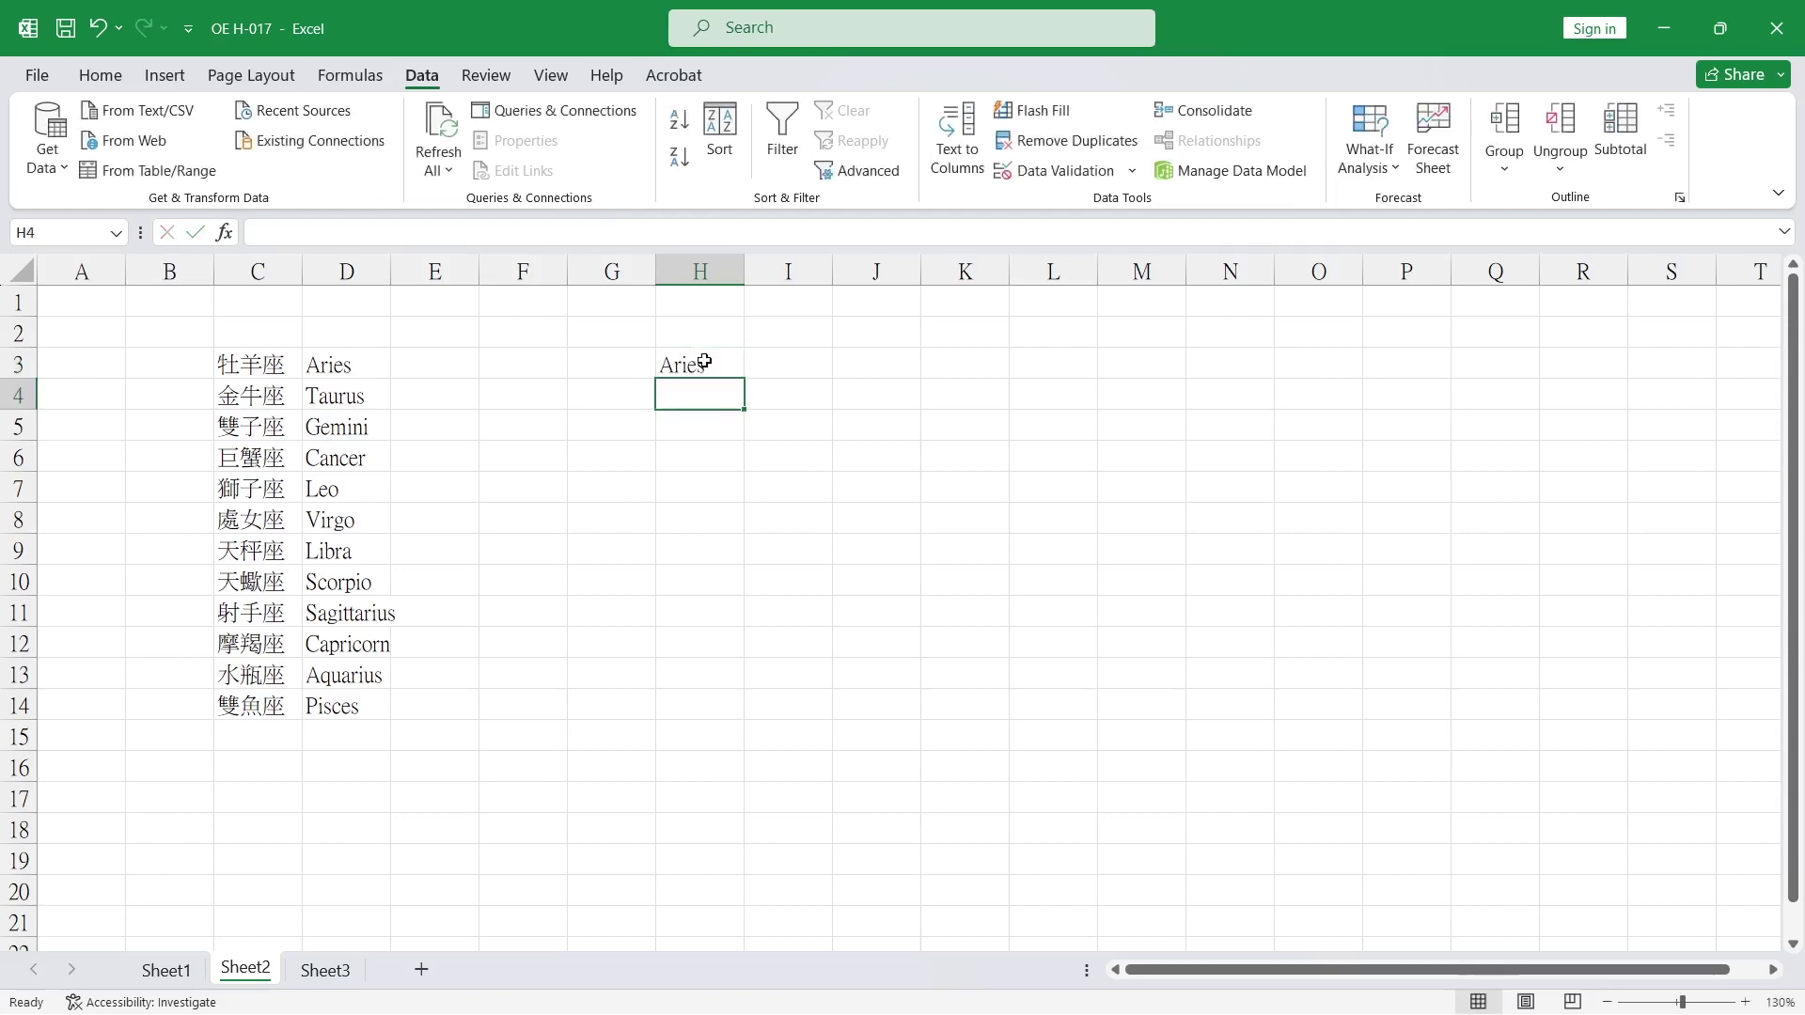
left_click(705, 361)
left_click_drag(744, 379, 736, 845)
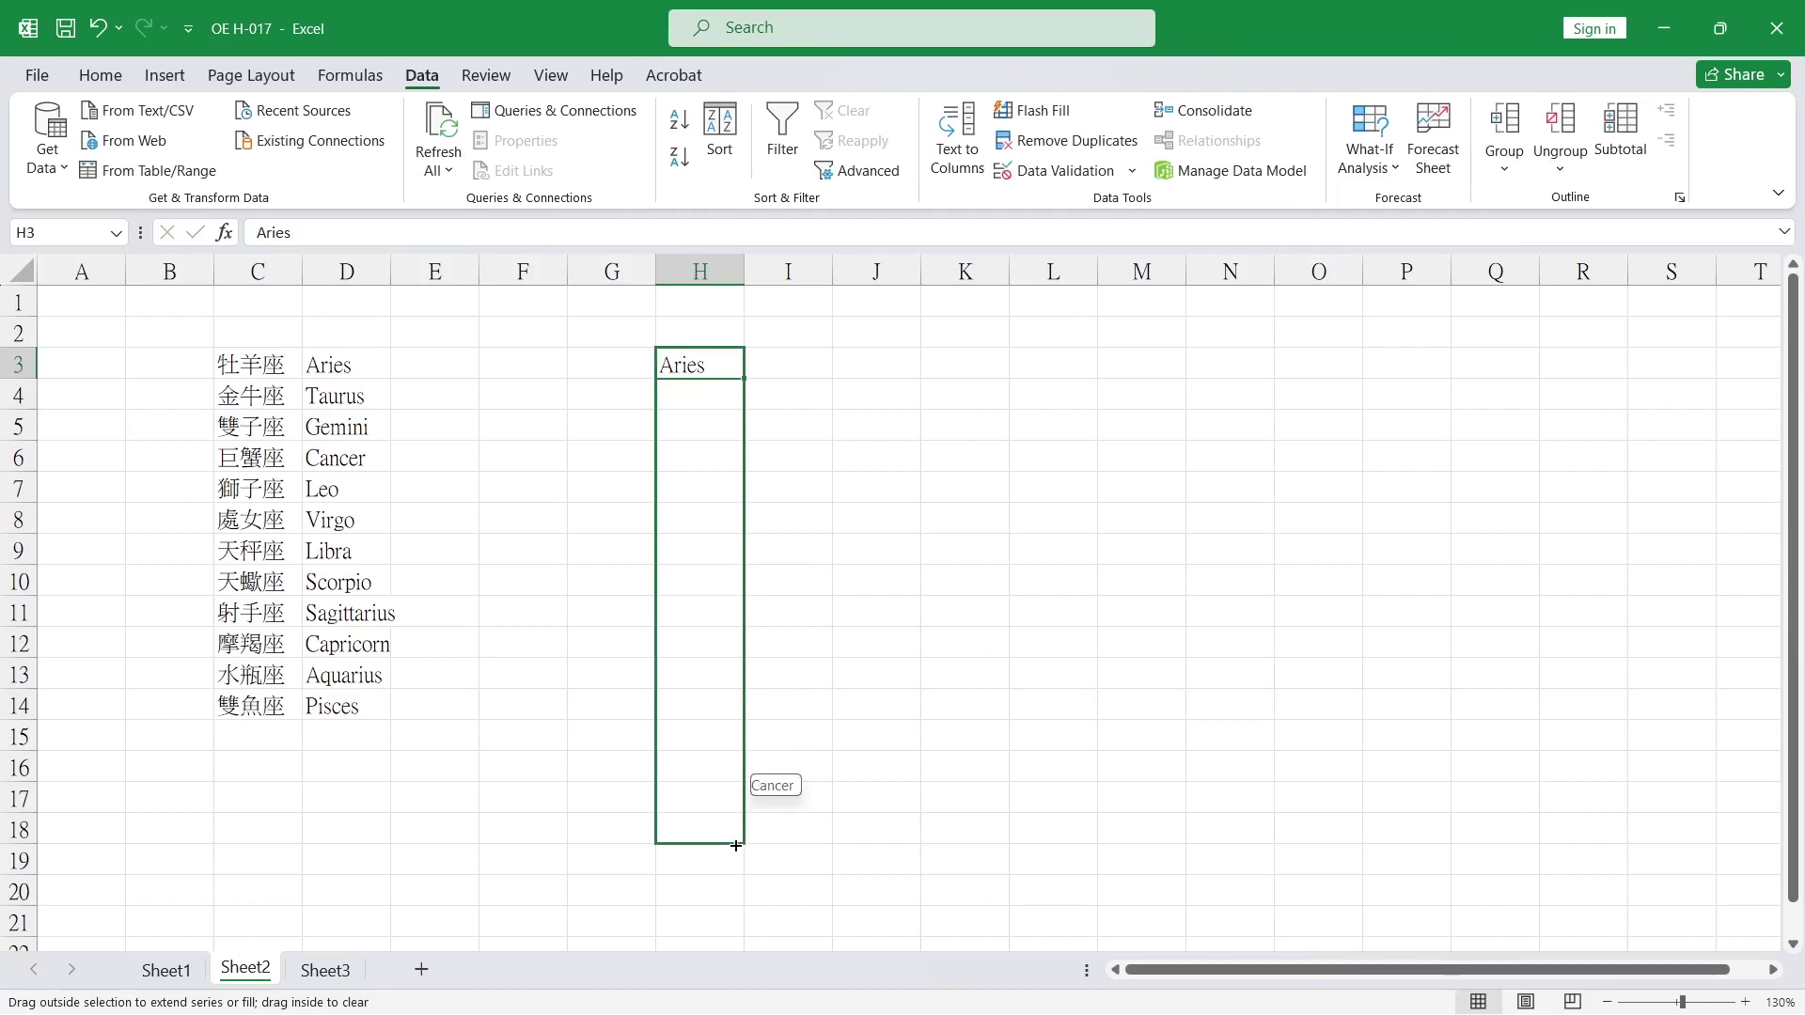
left_click(710, 742)
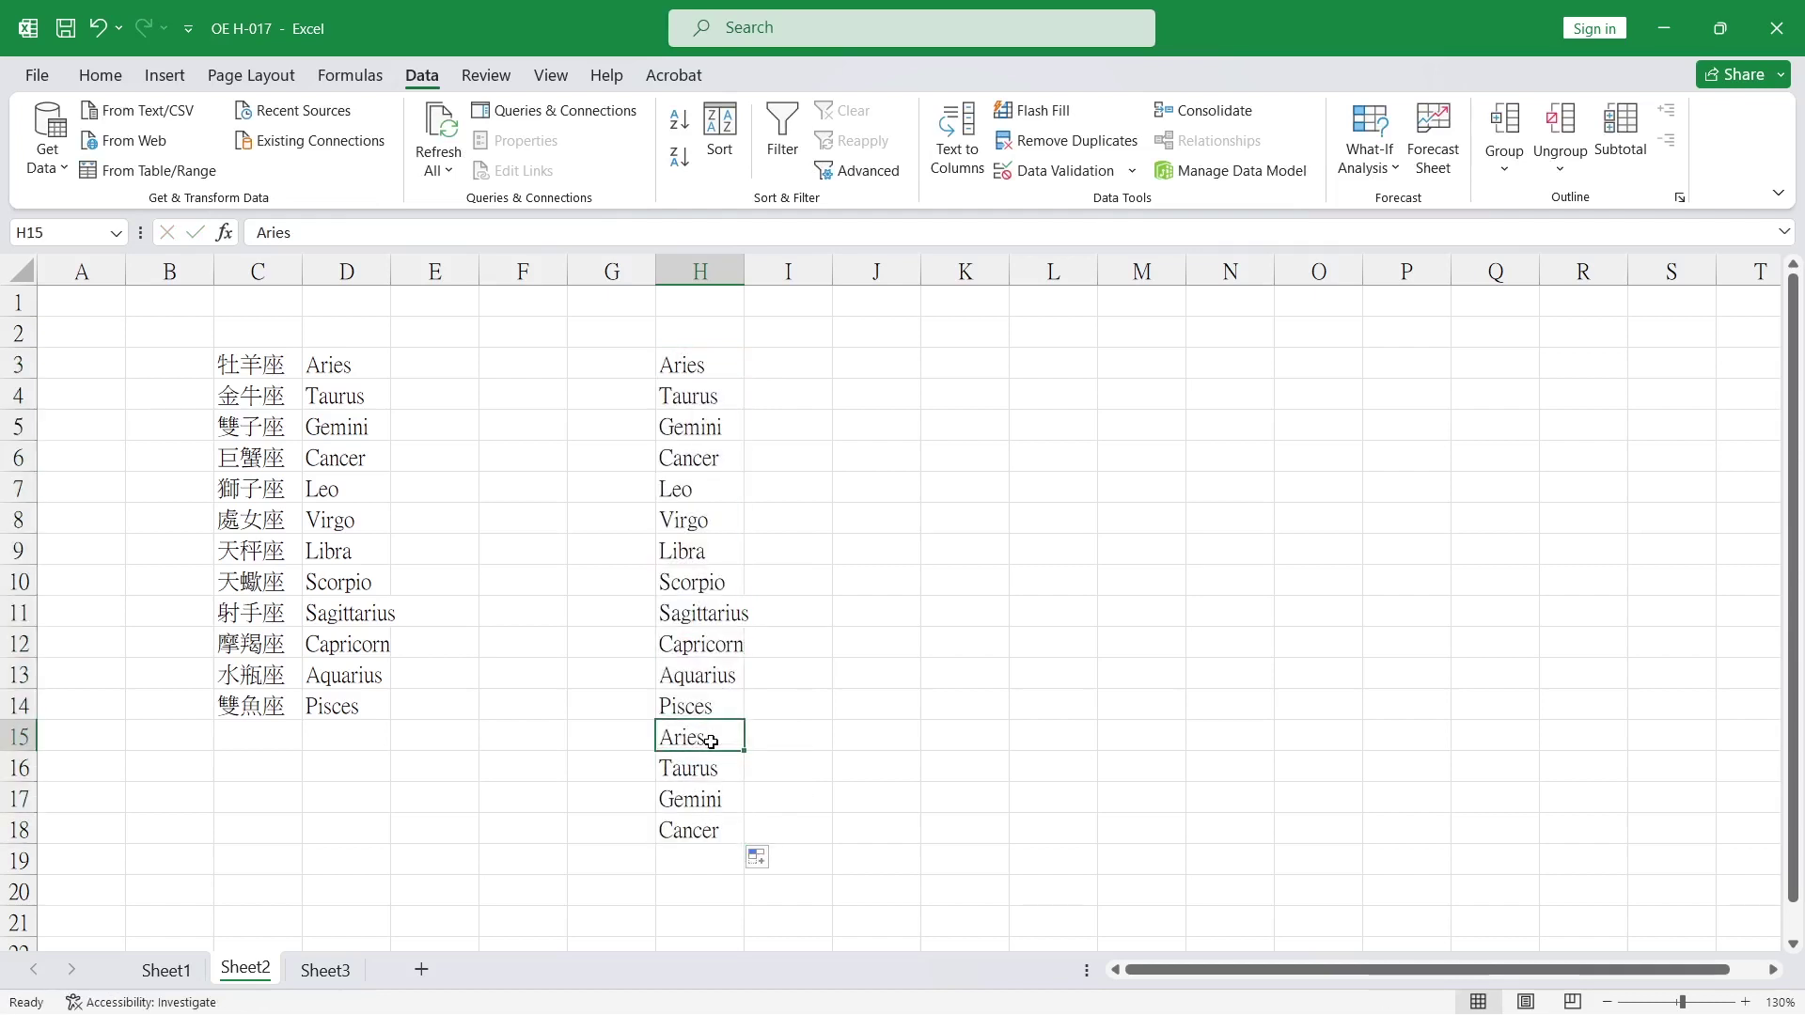
left_click_drag(711, 741, 720, 828)
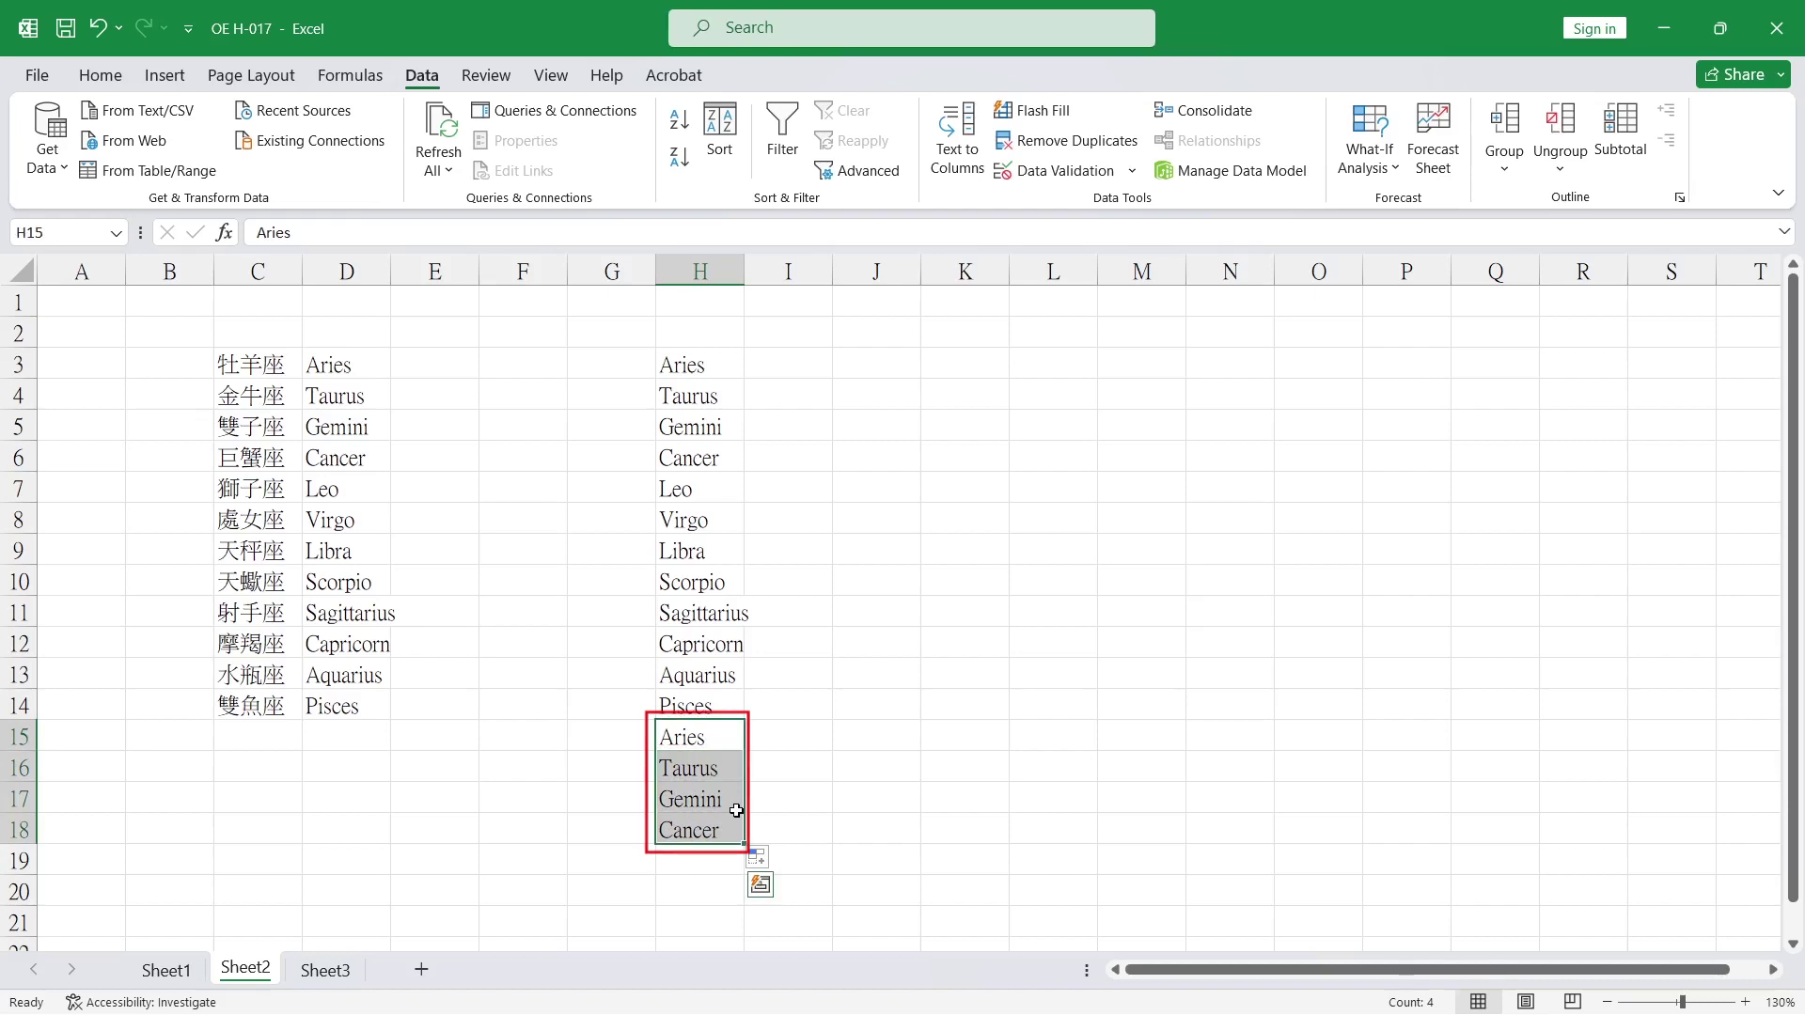
key("Delete")
- Fill I3:I14 with Chinese sign names starting at 獅子座, clearing the extras in I15:I18
left_click(788, 705)
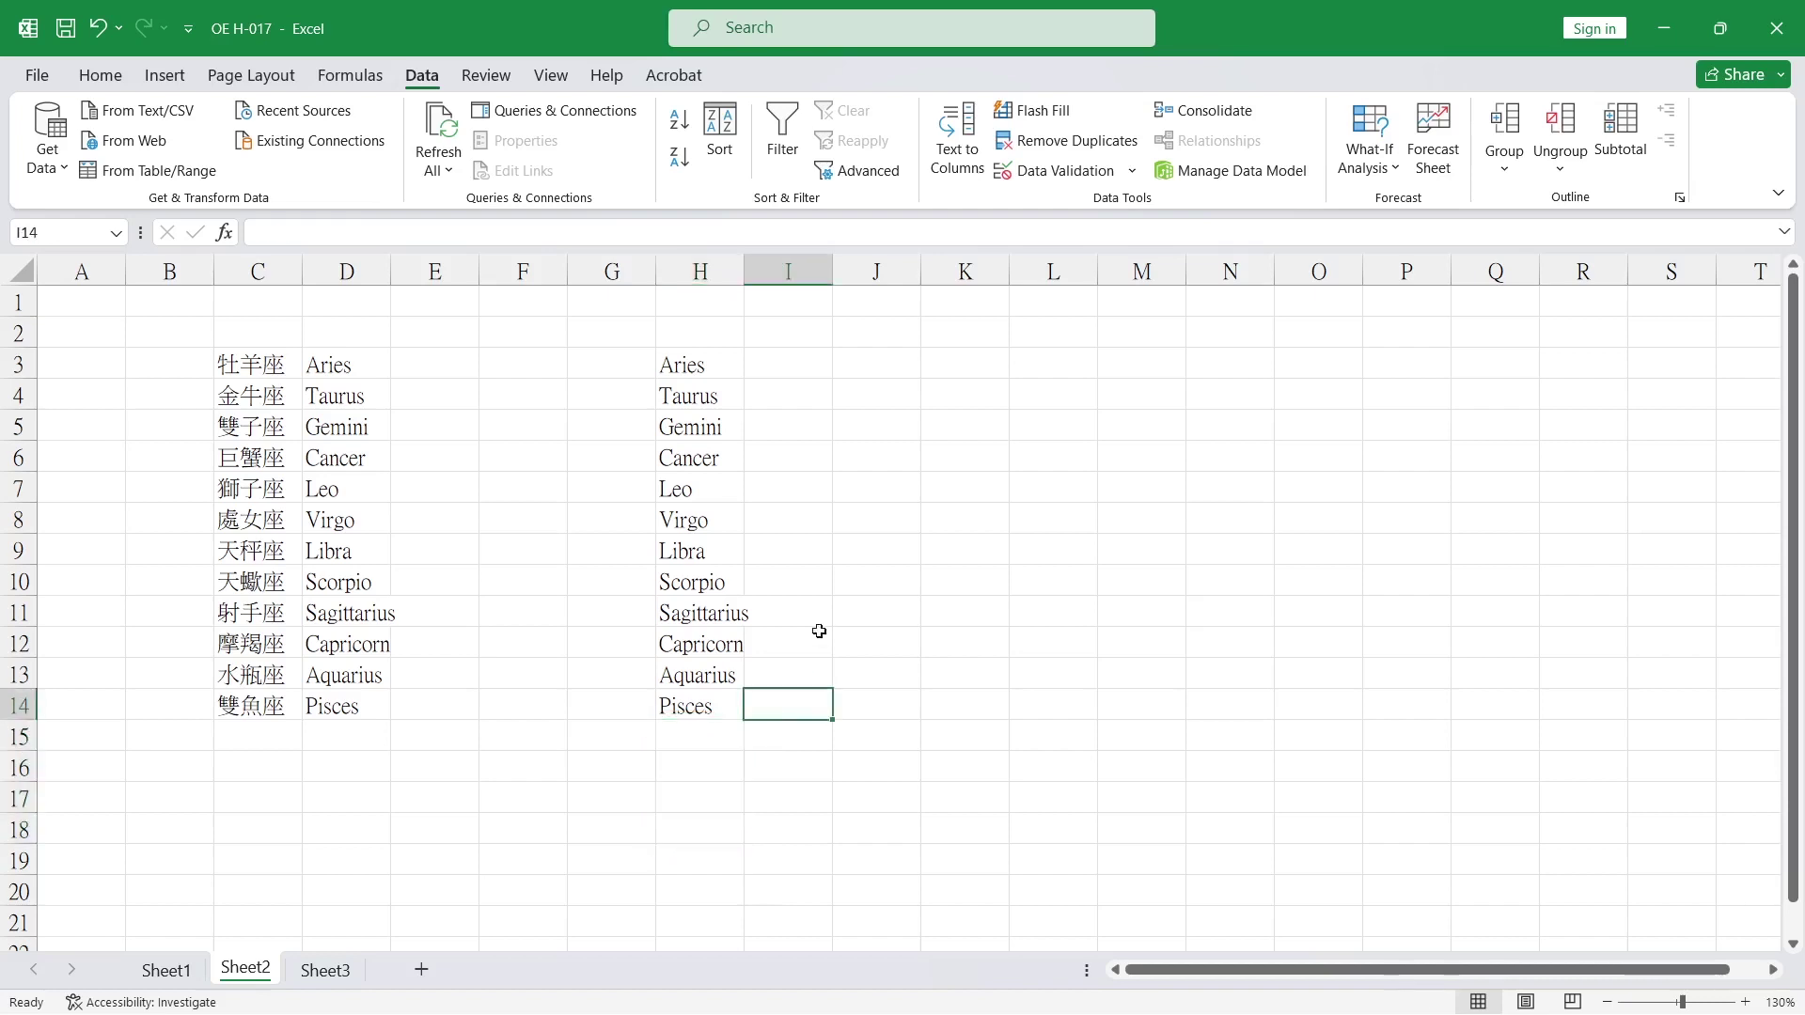
left_click(800, 371)
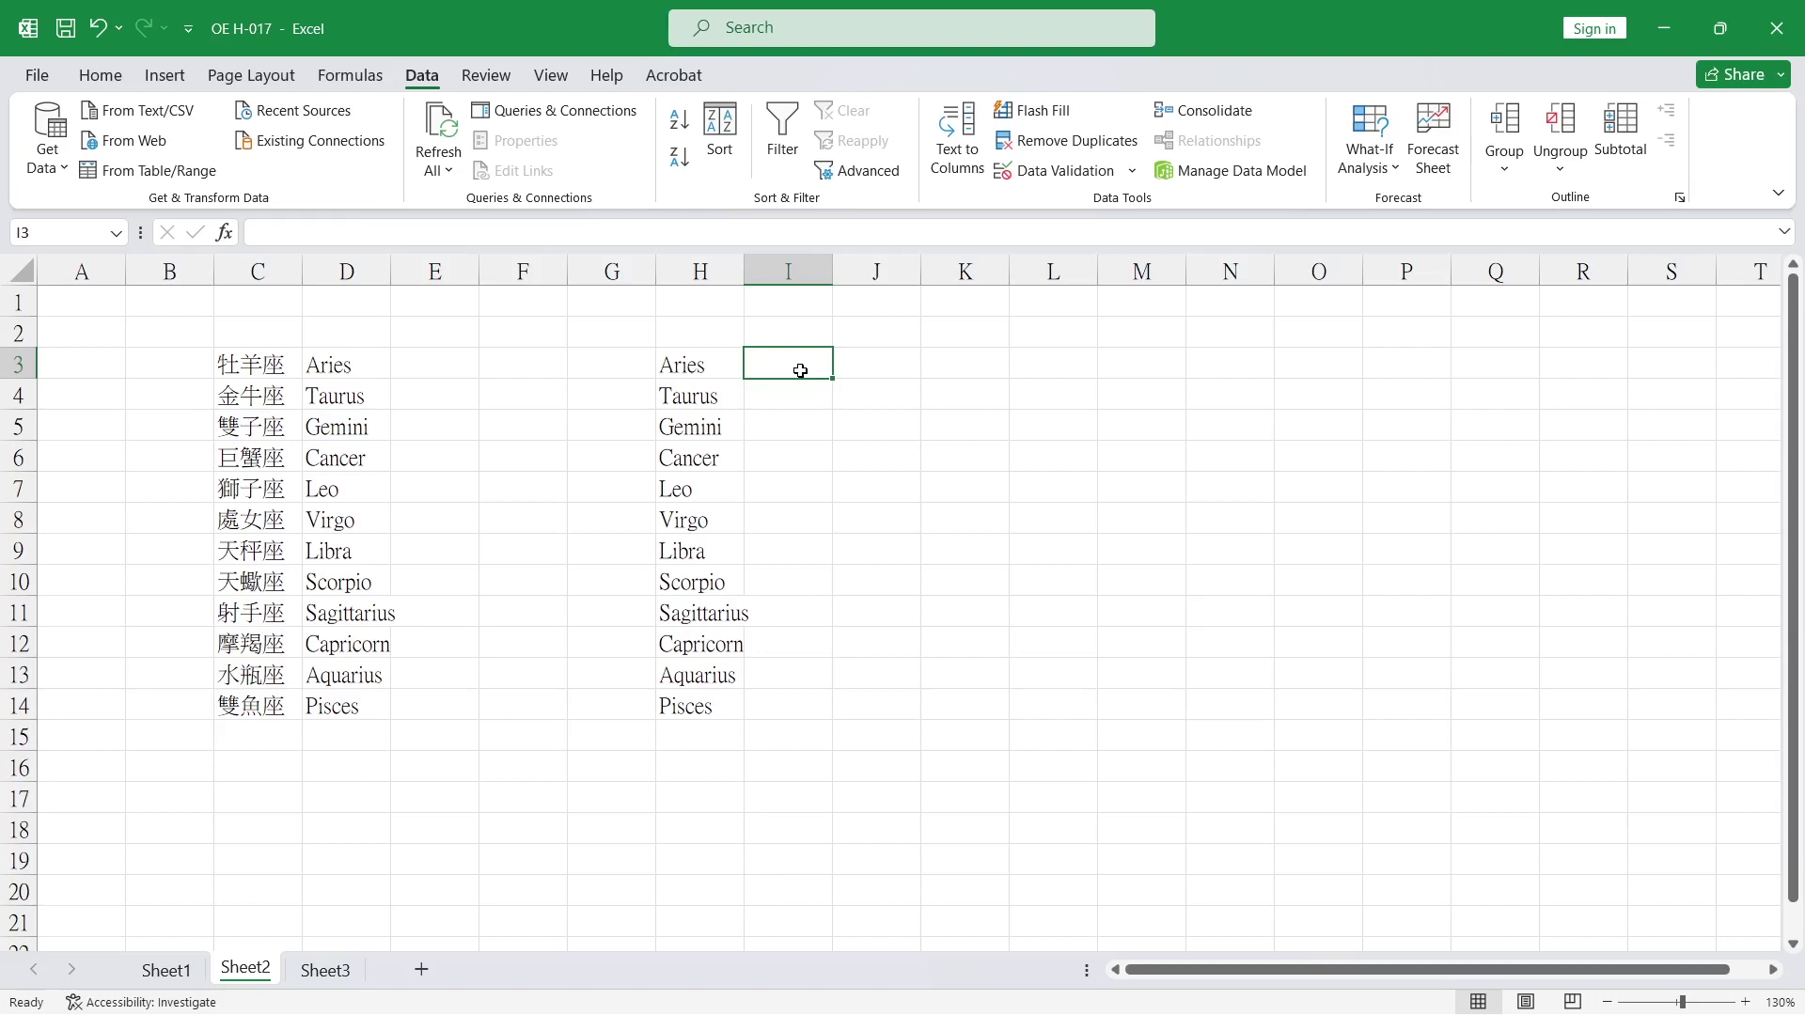
type("獅子ㄗㄨ座")
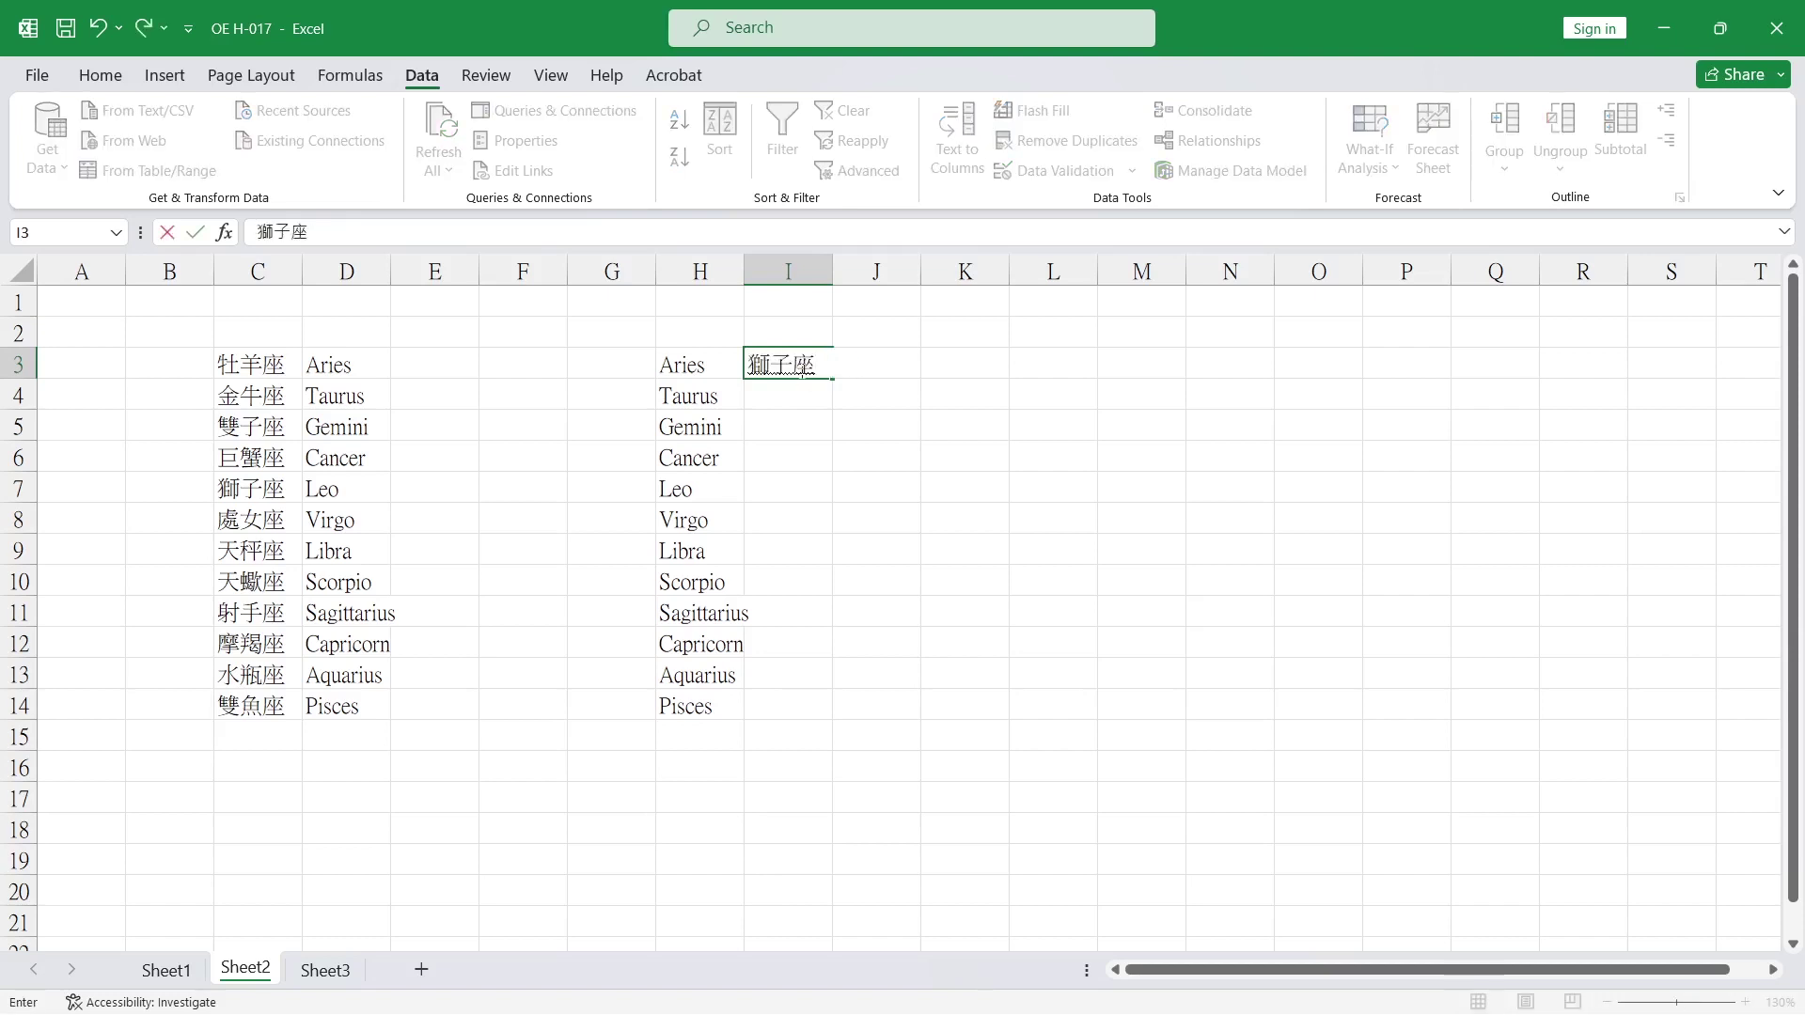
key("Return")
left_click(800, 369)
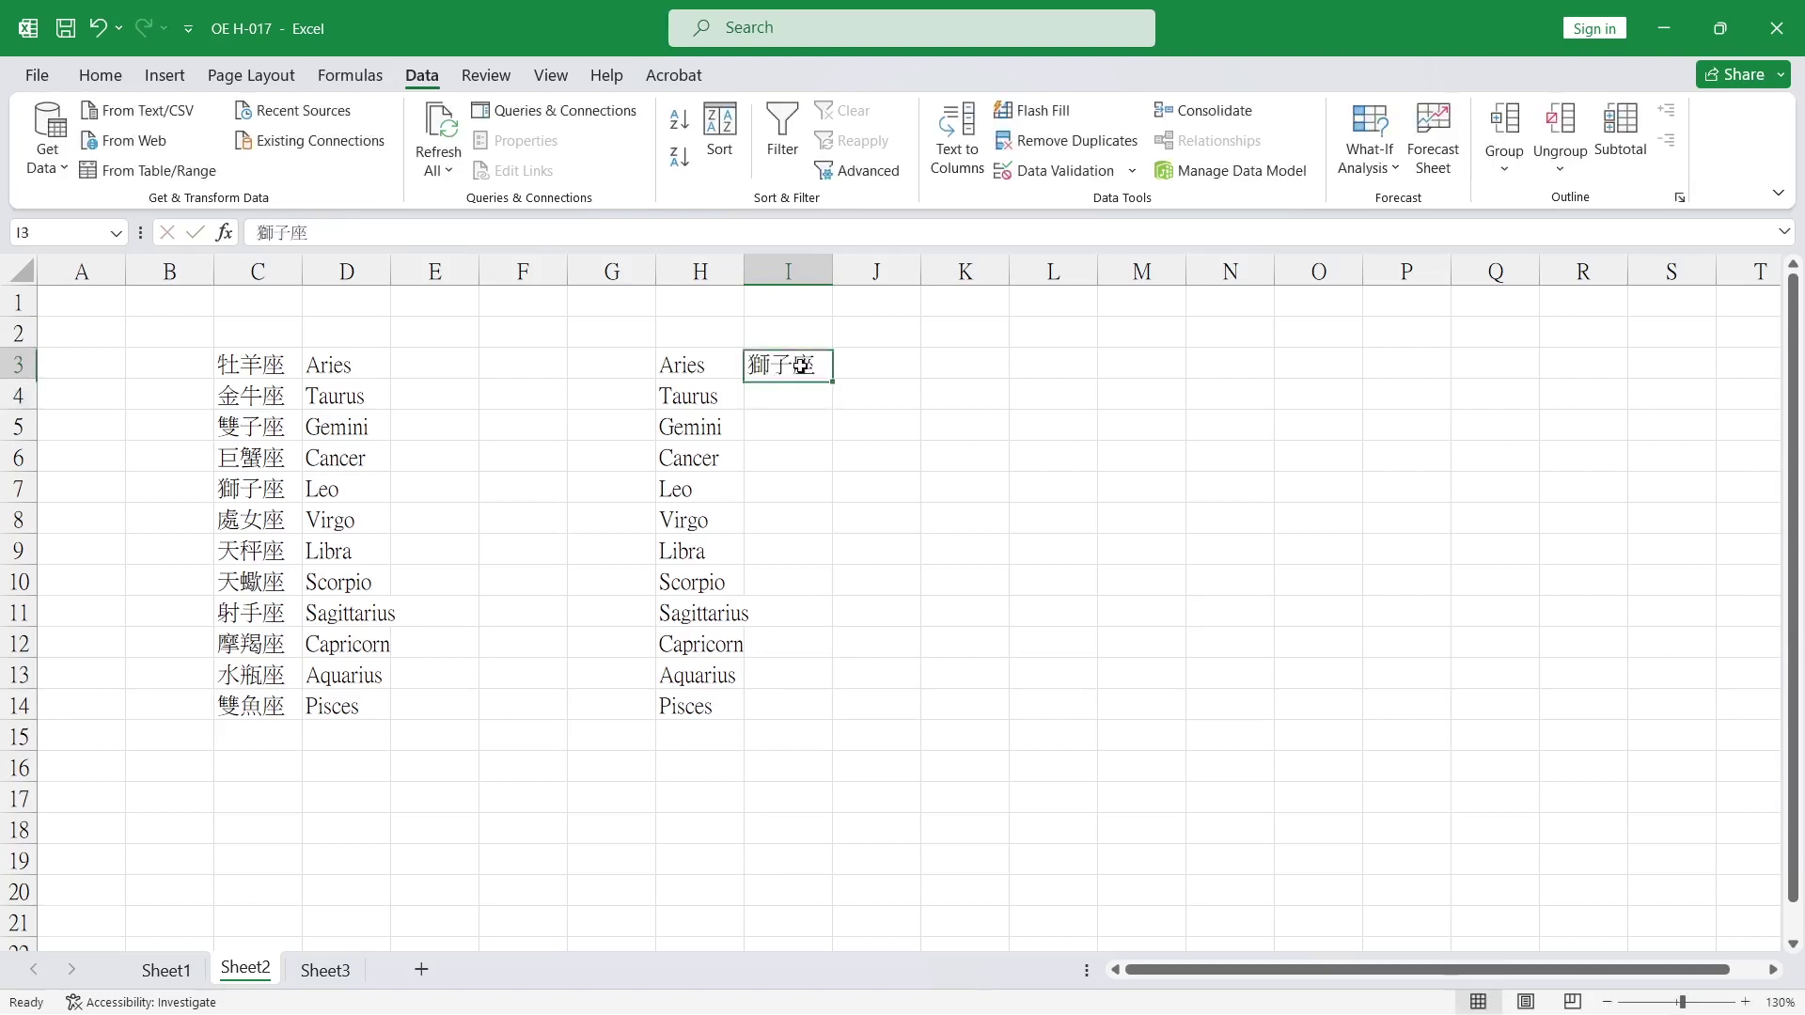
left_click_drag(837, 389, 801, 833)
left_click_drag(797, 737, 794, 814)
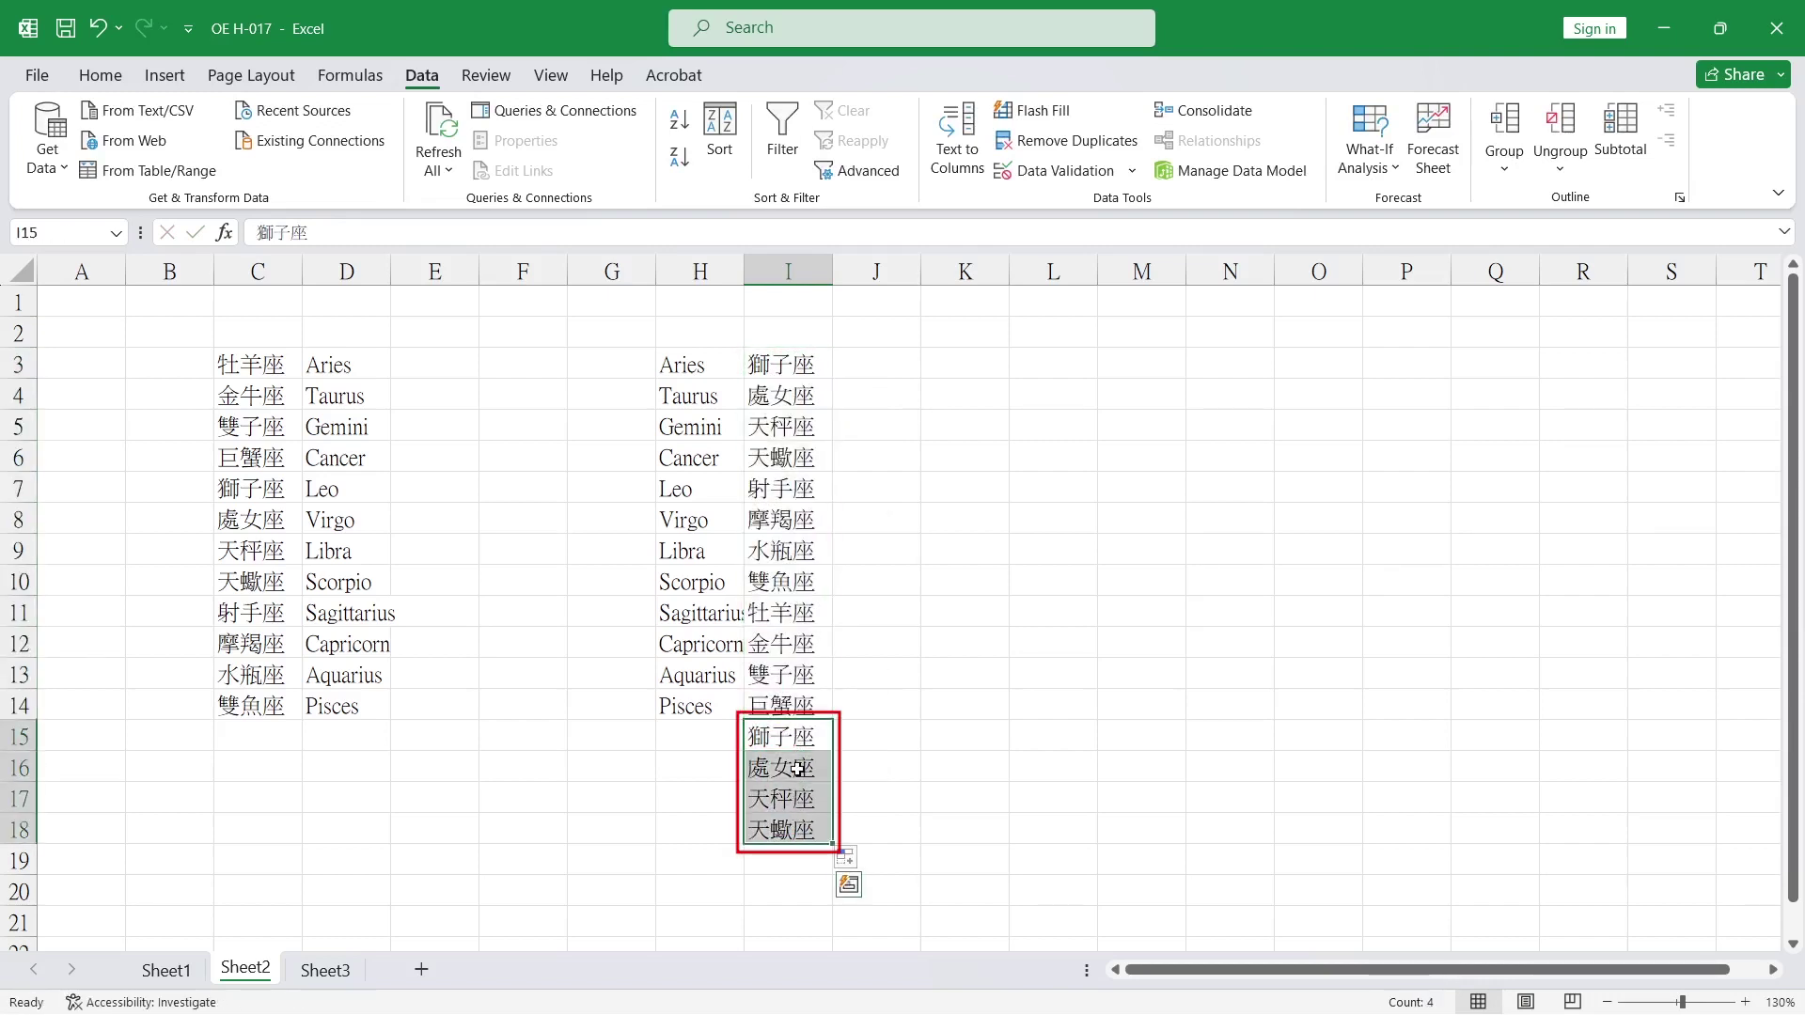
key("Delete")
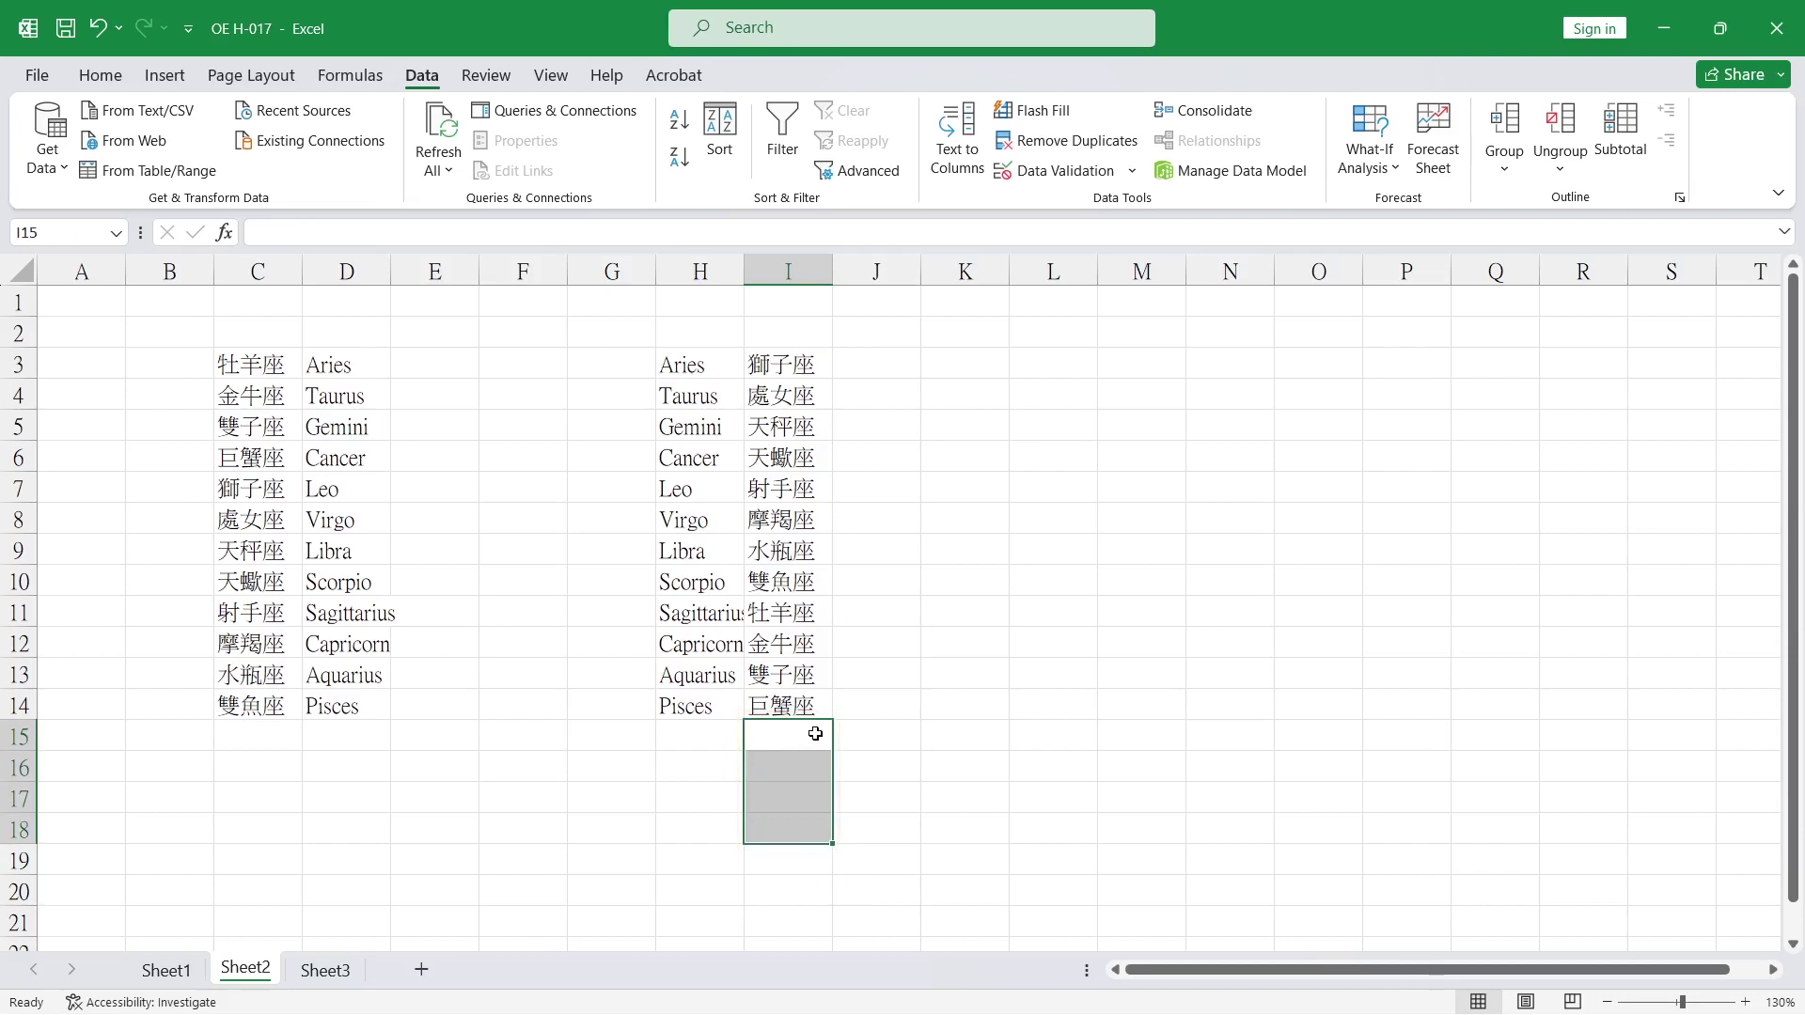
left_click(815, 733)
left_click_drag(700, 372, 844, 924)
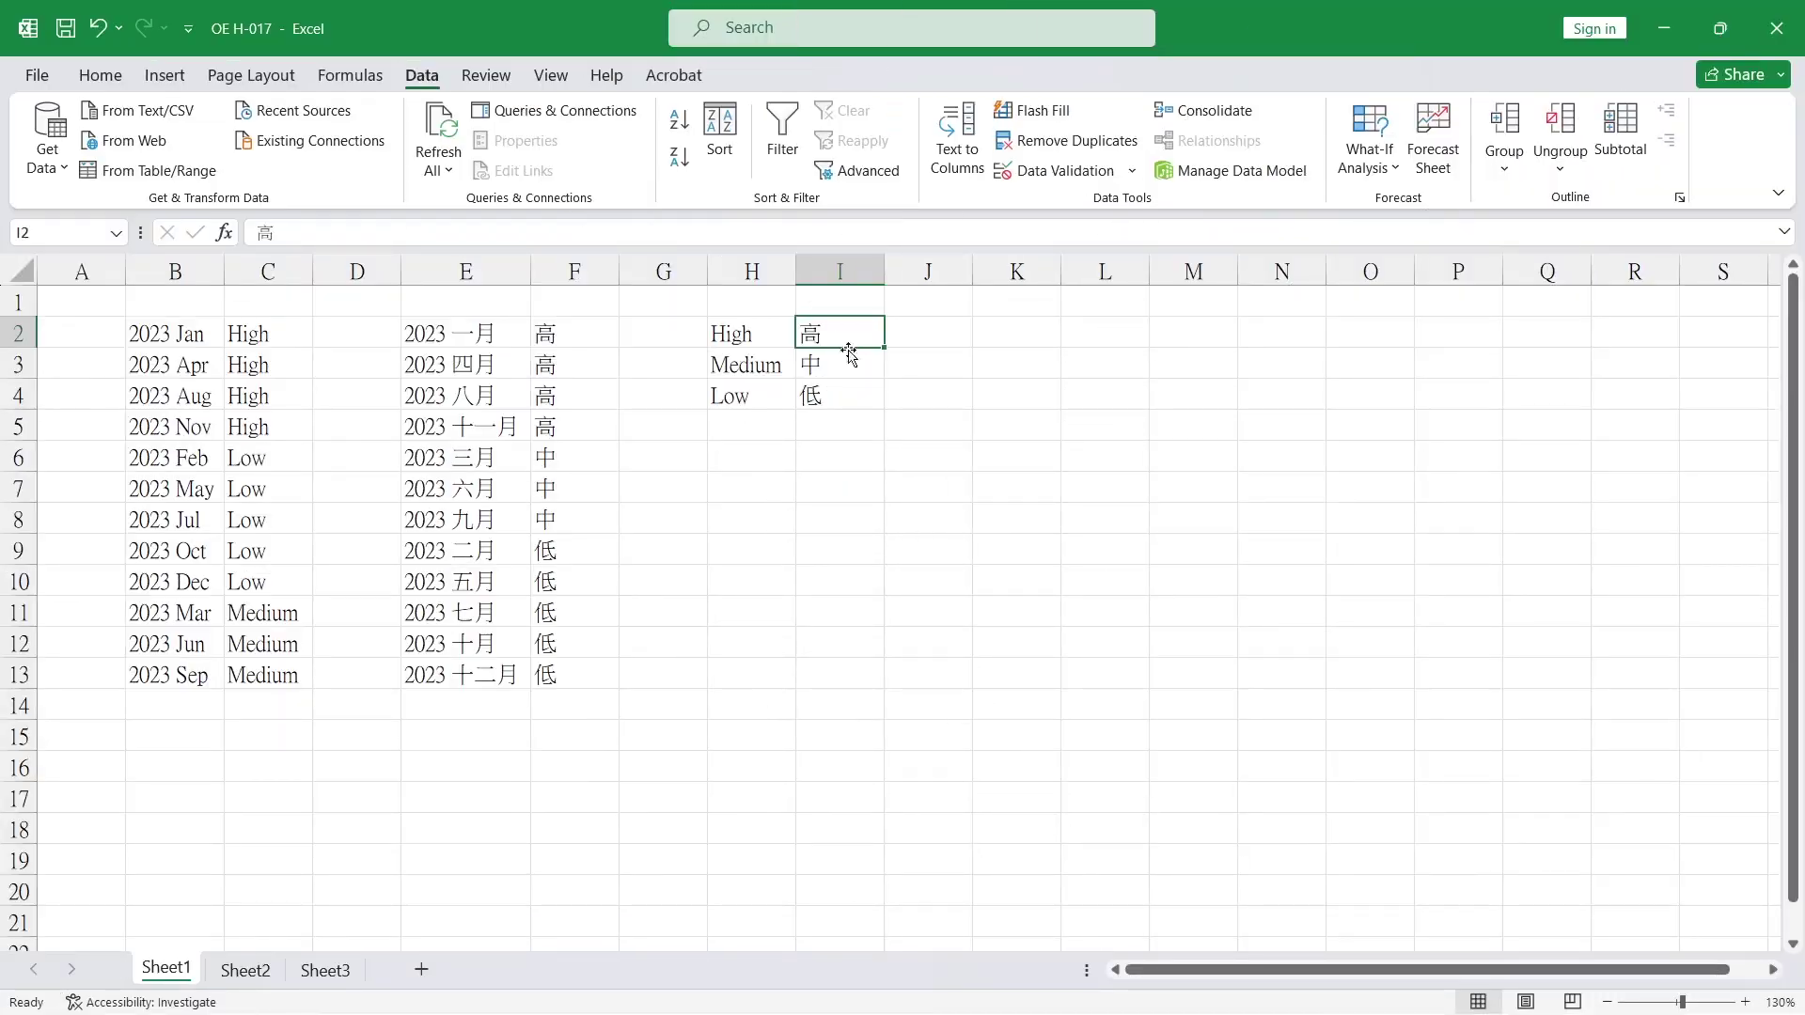
- Move 高, 中 and 低 down to cells I4, I6 and I8
left_click(840, 402)
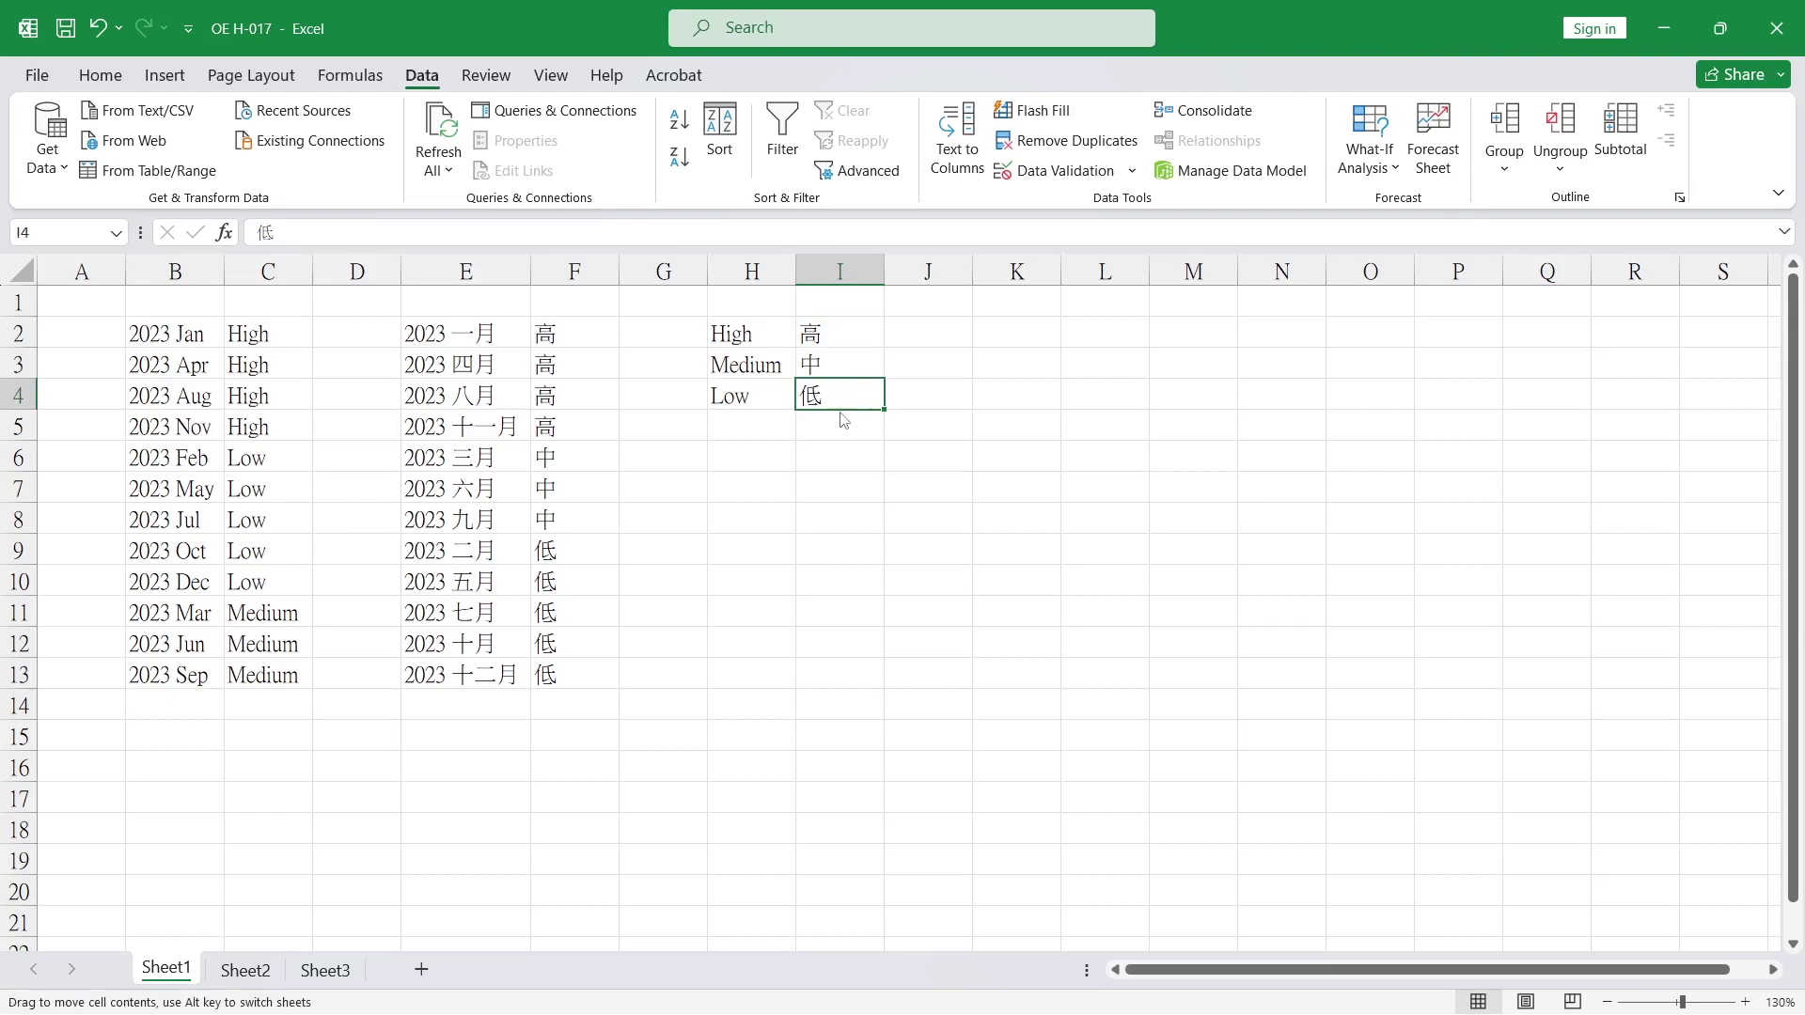
left_click_drag(839, 402, 840, 527)
left_click(836, 372)
left_click_drag(838, 381, 840, 470)
left_click(846, 338)
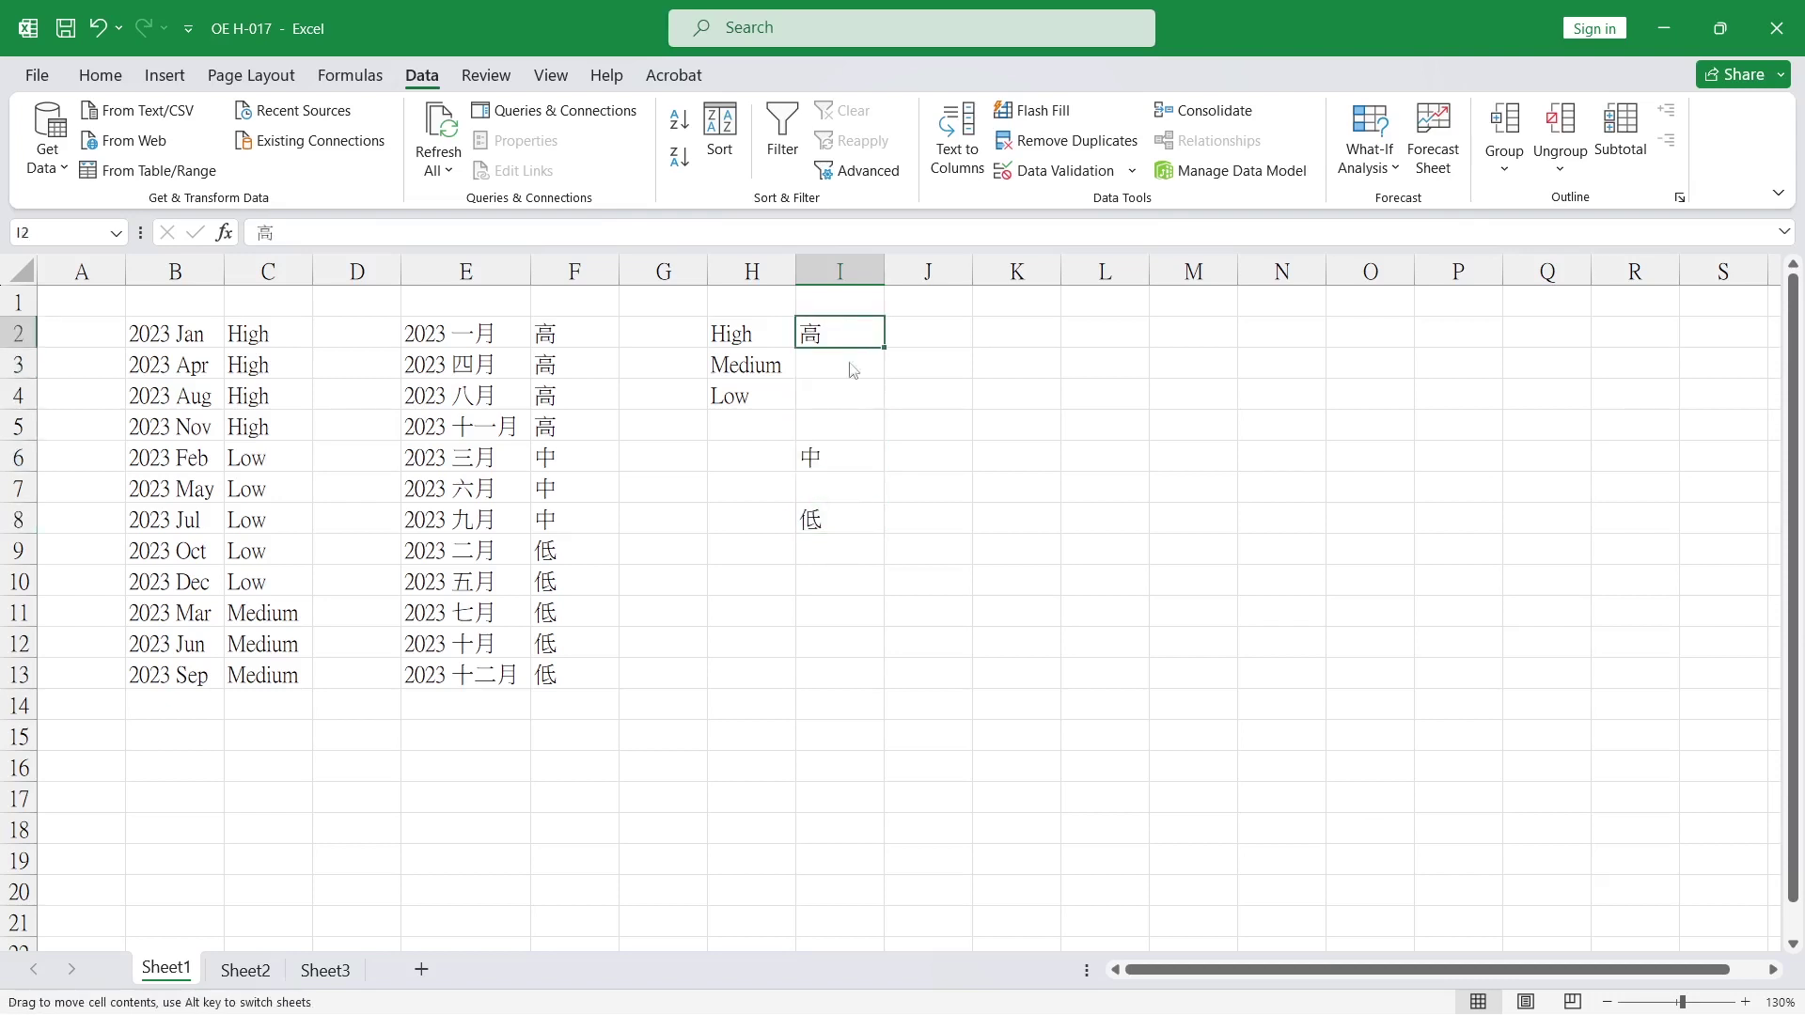
left_click_drag(851, 348, 846, 406)
- Fill in the missing levels 極高, 中高, 中低 and 極低 in column I
left_click(840, 364)
type("ru6el")
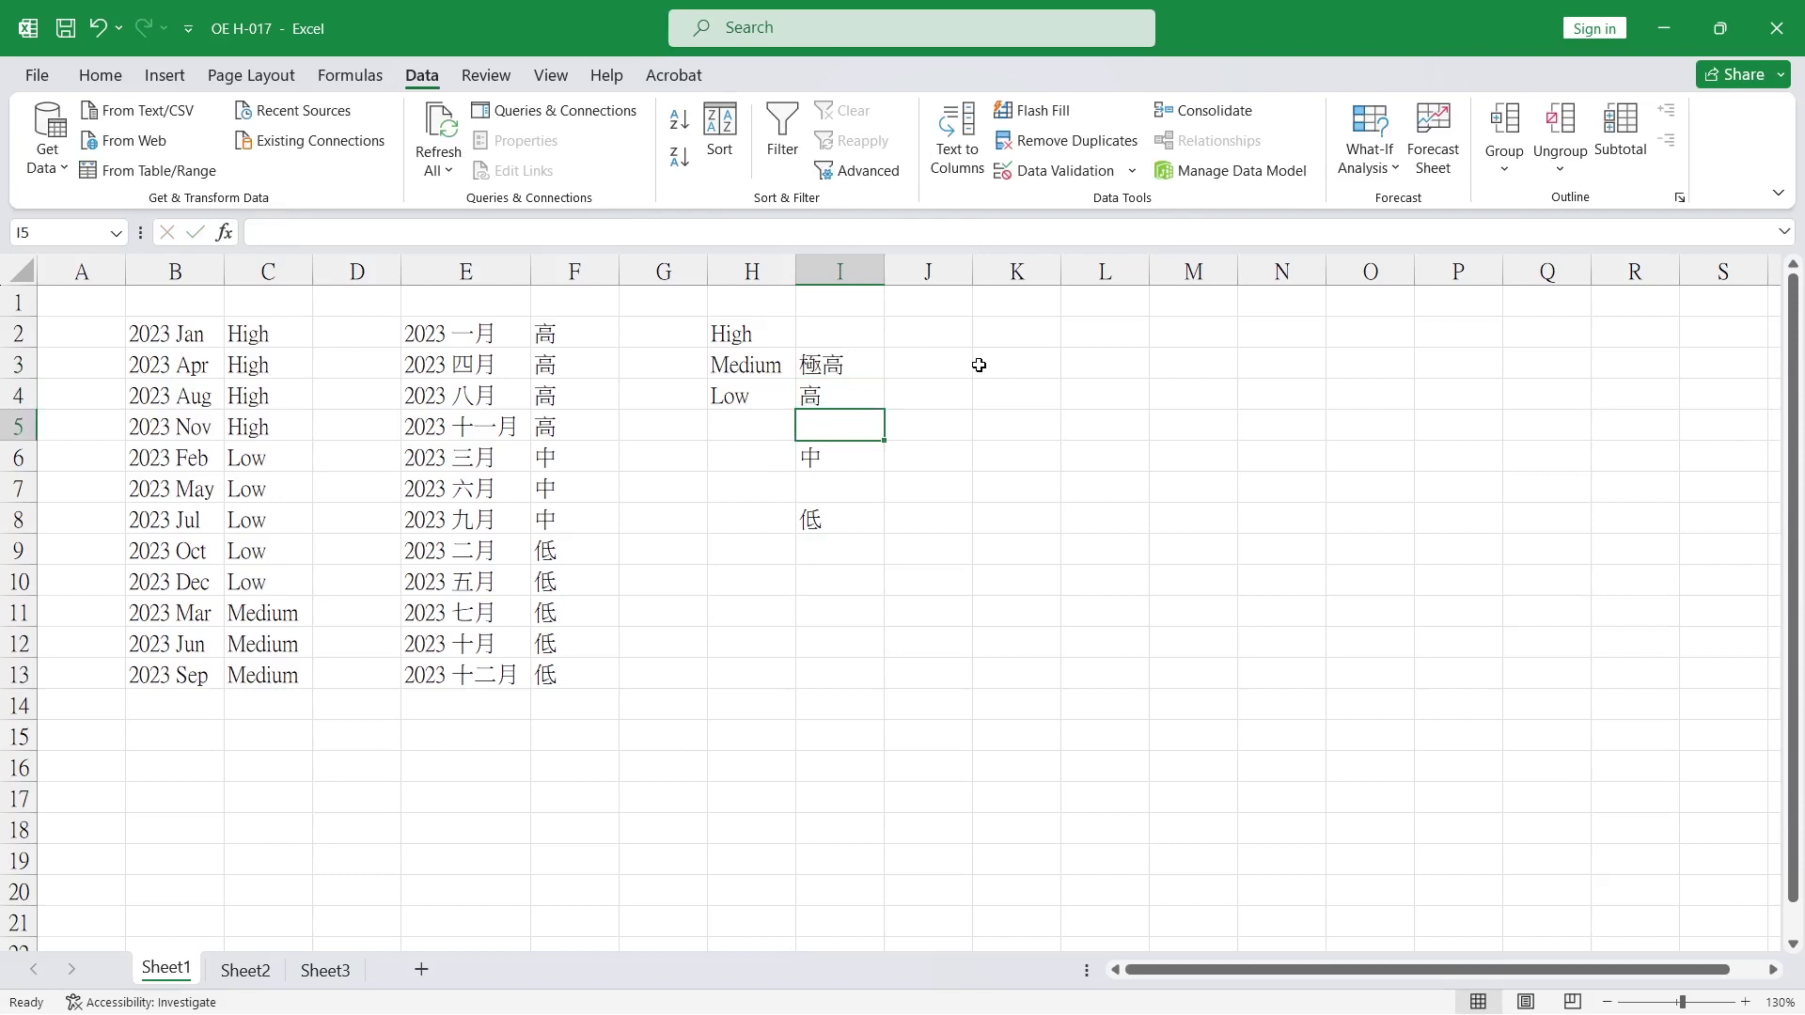
type("ㄓㄨ")
key("Return")
key("Return")
type("ㄓㄨ")
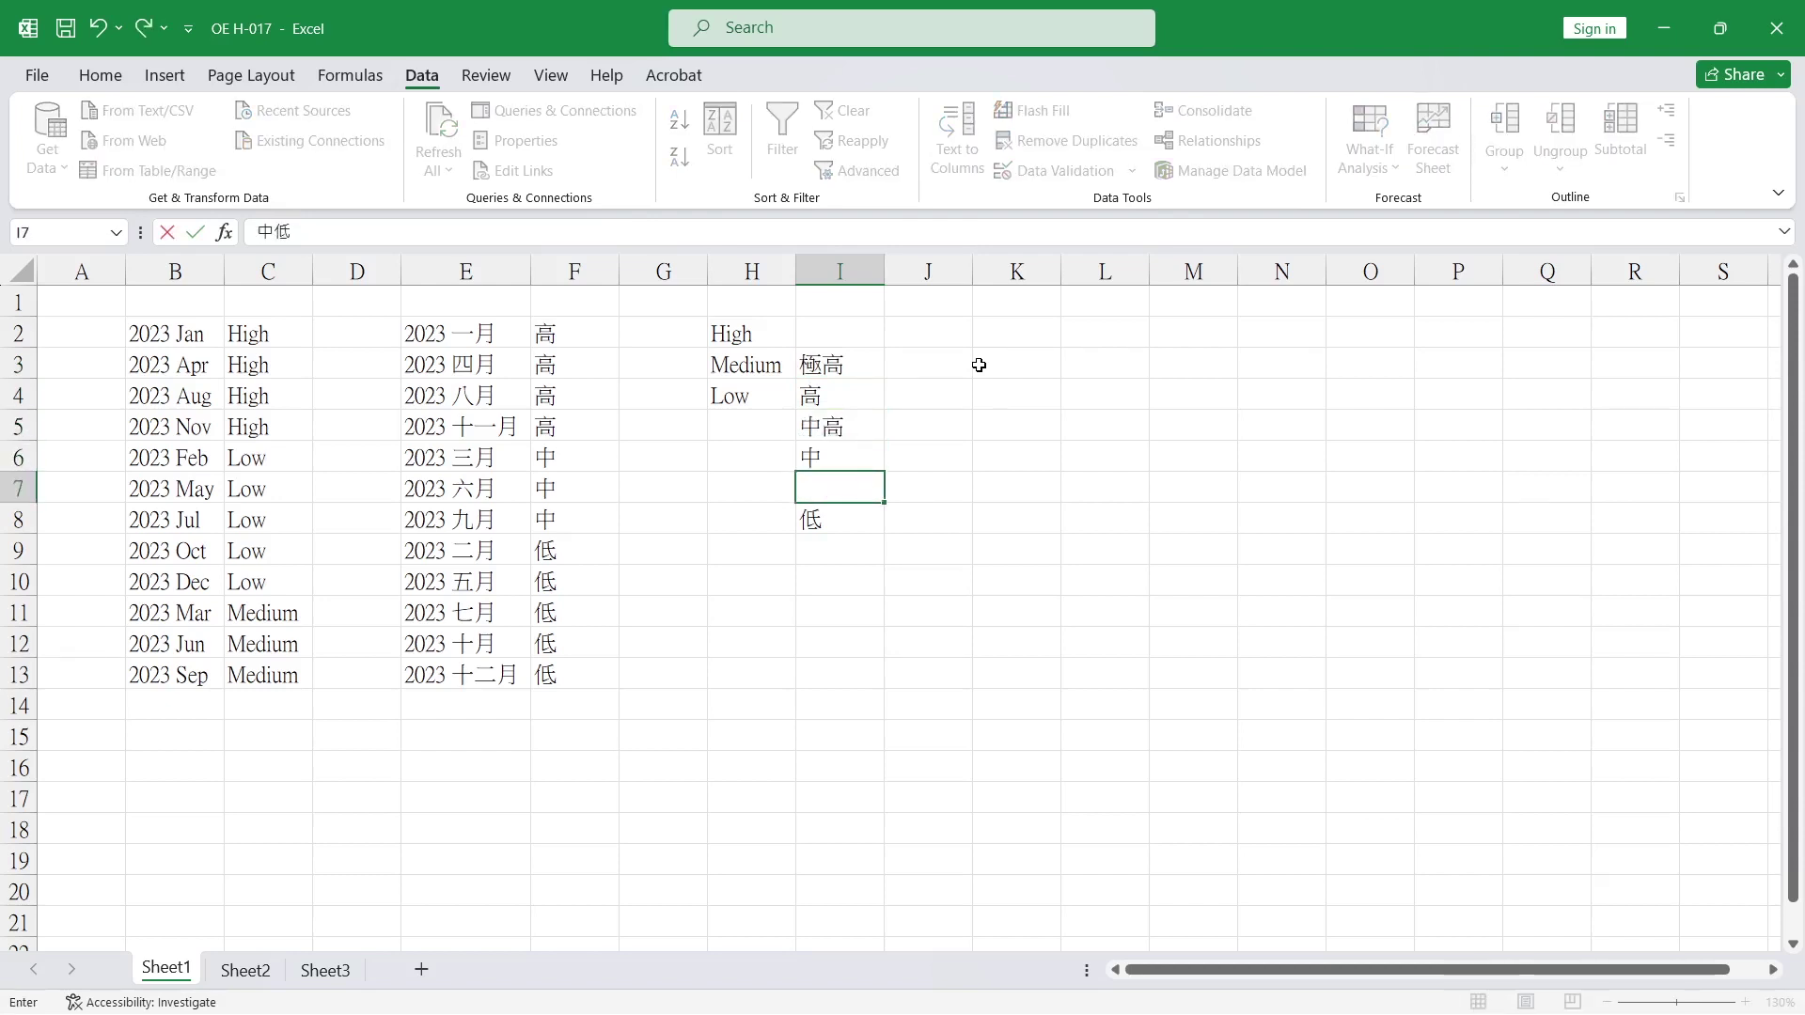
key("Return")
key("Return")
key("Return")
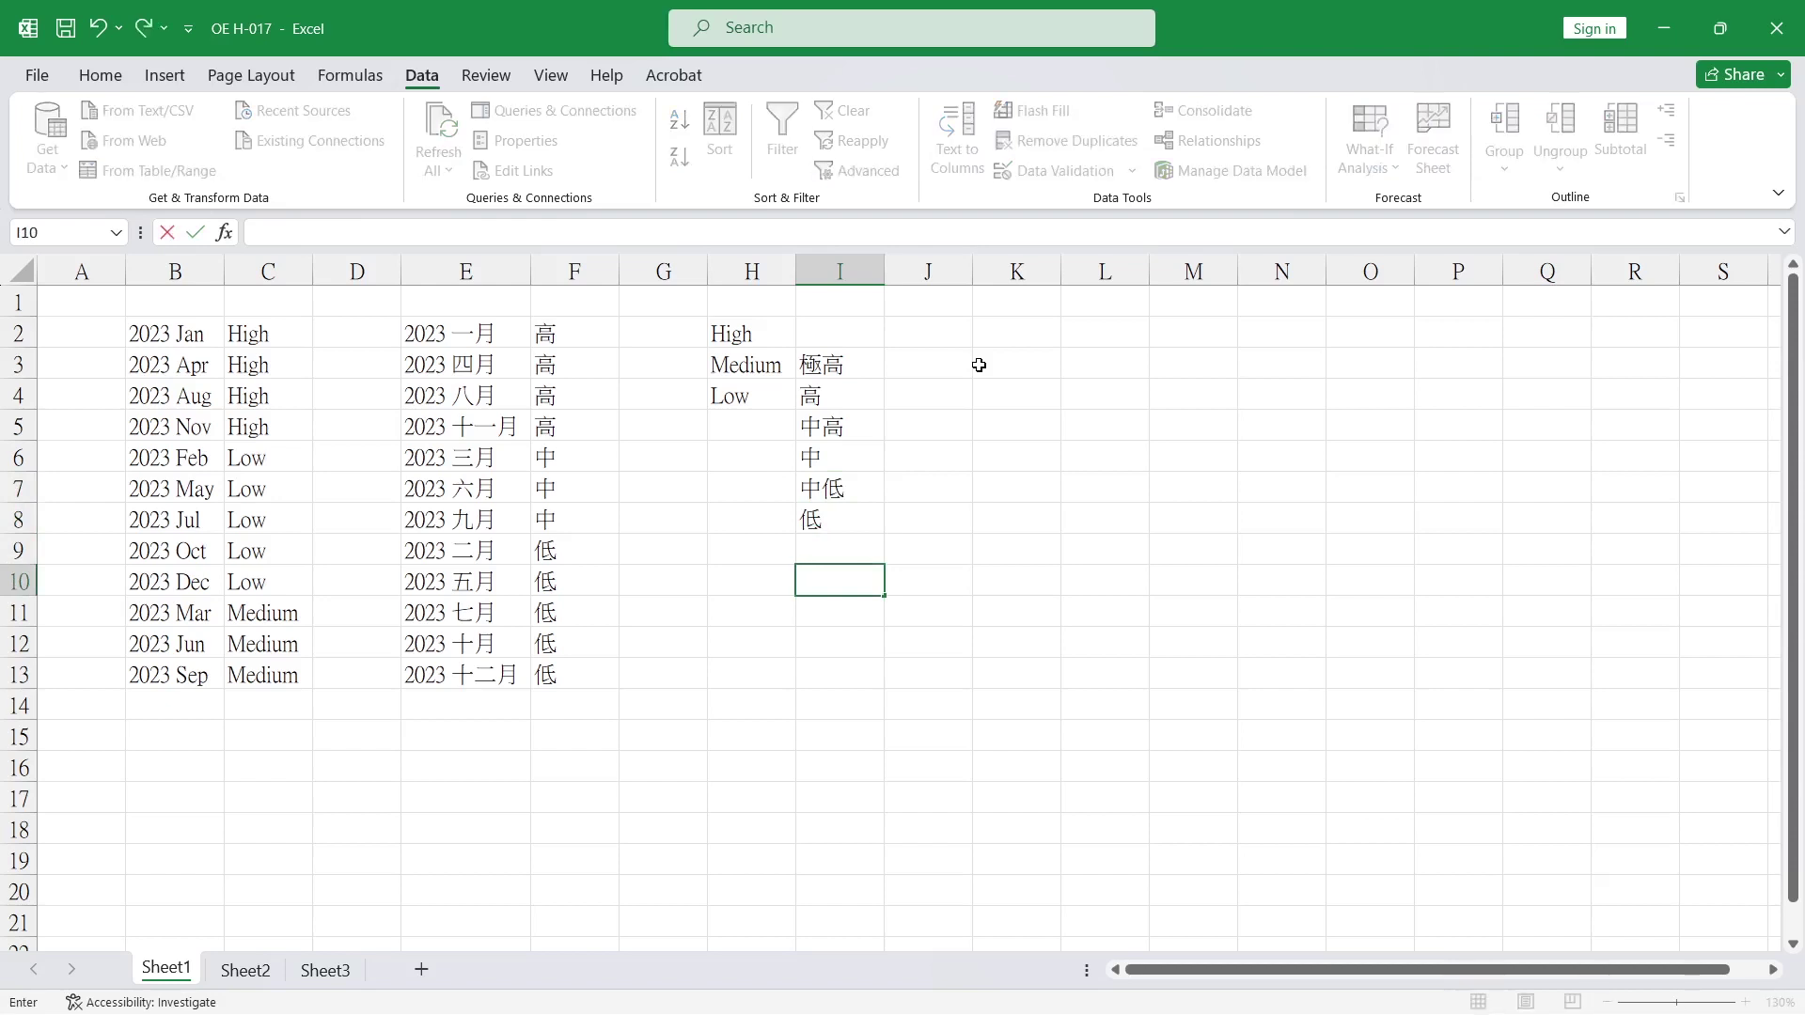
key("Up")
type("及低")
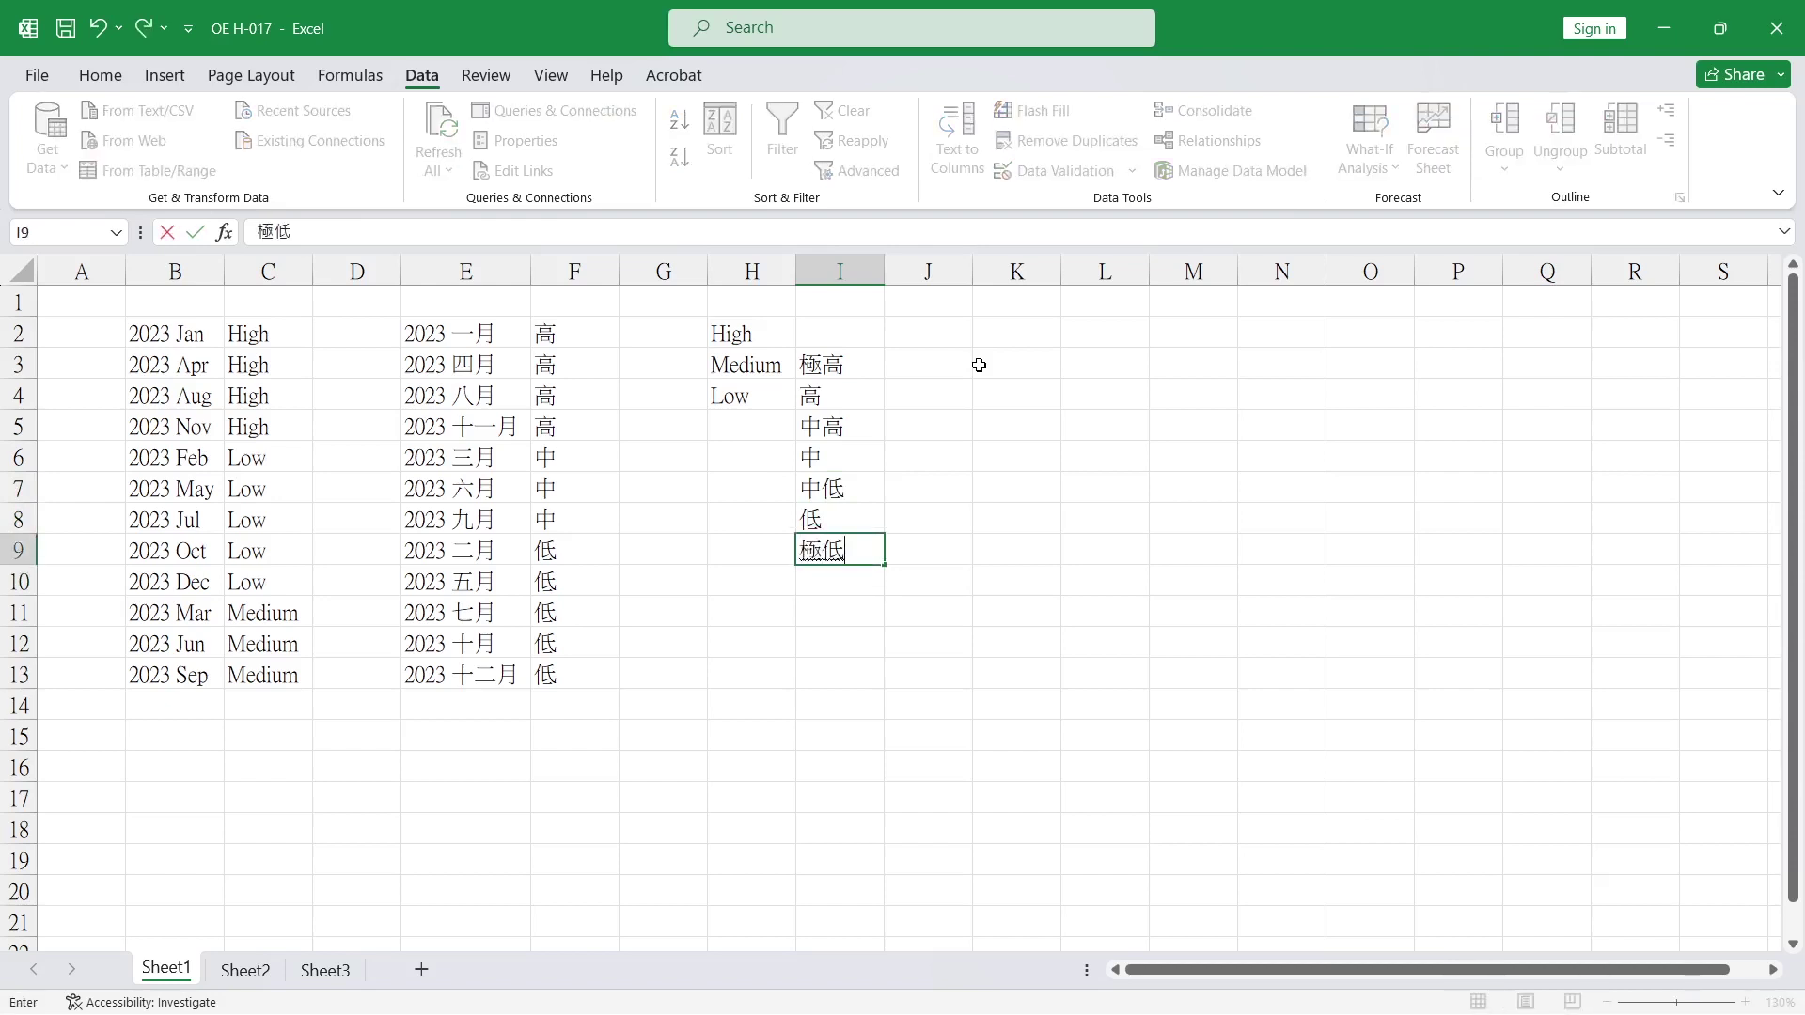
key("Return")
key("Return")
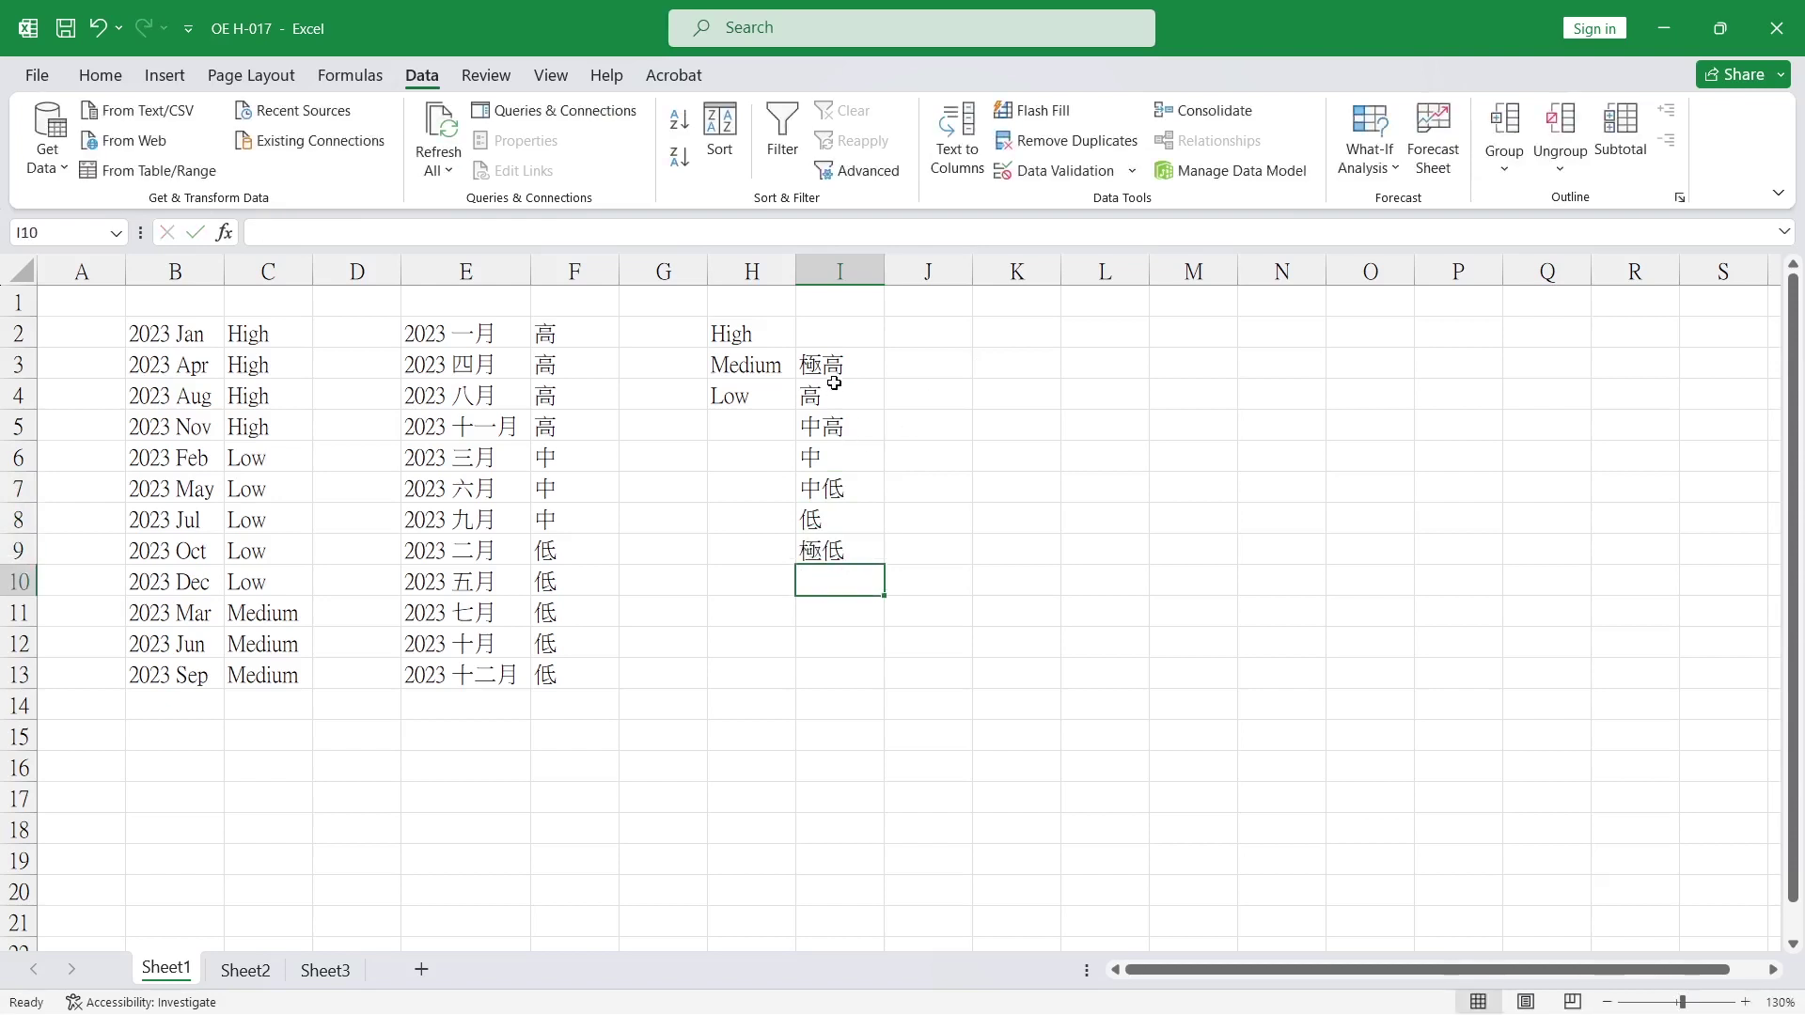
- Copy I3:I9 through Notepad so the seven grades are on the clipboard as plain text
left_click_drag(823, 365, 824, 552)
key("ctrl+c")
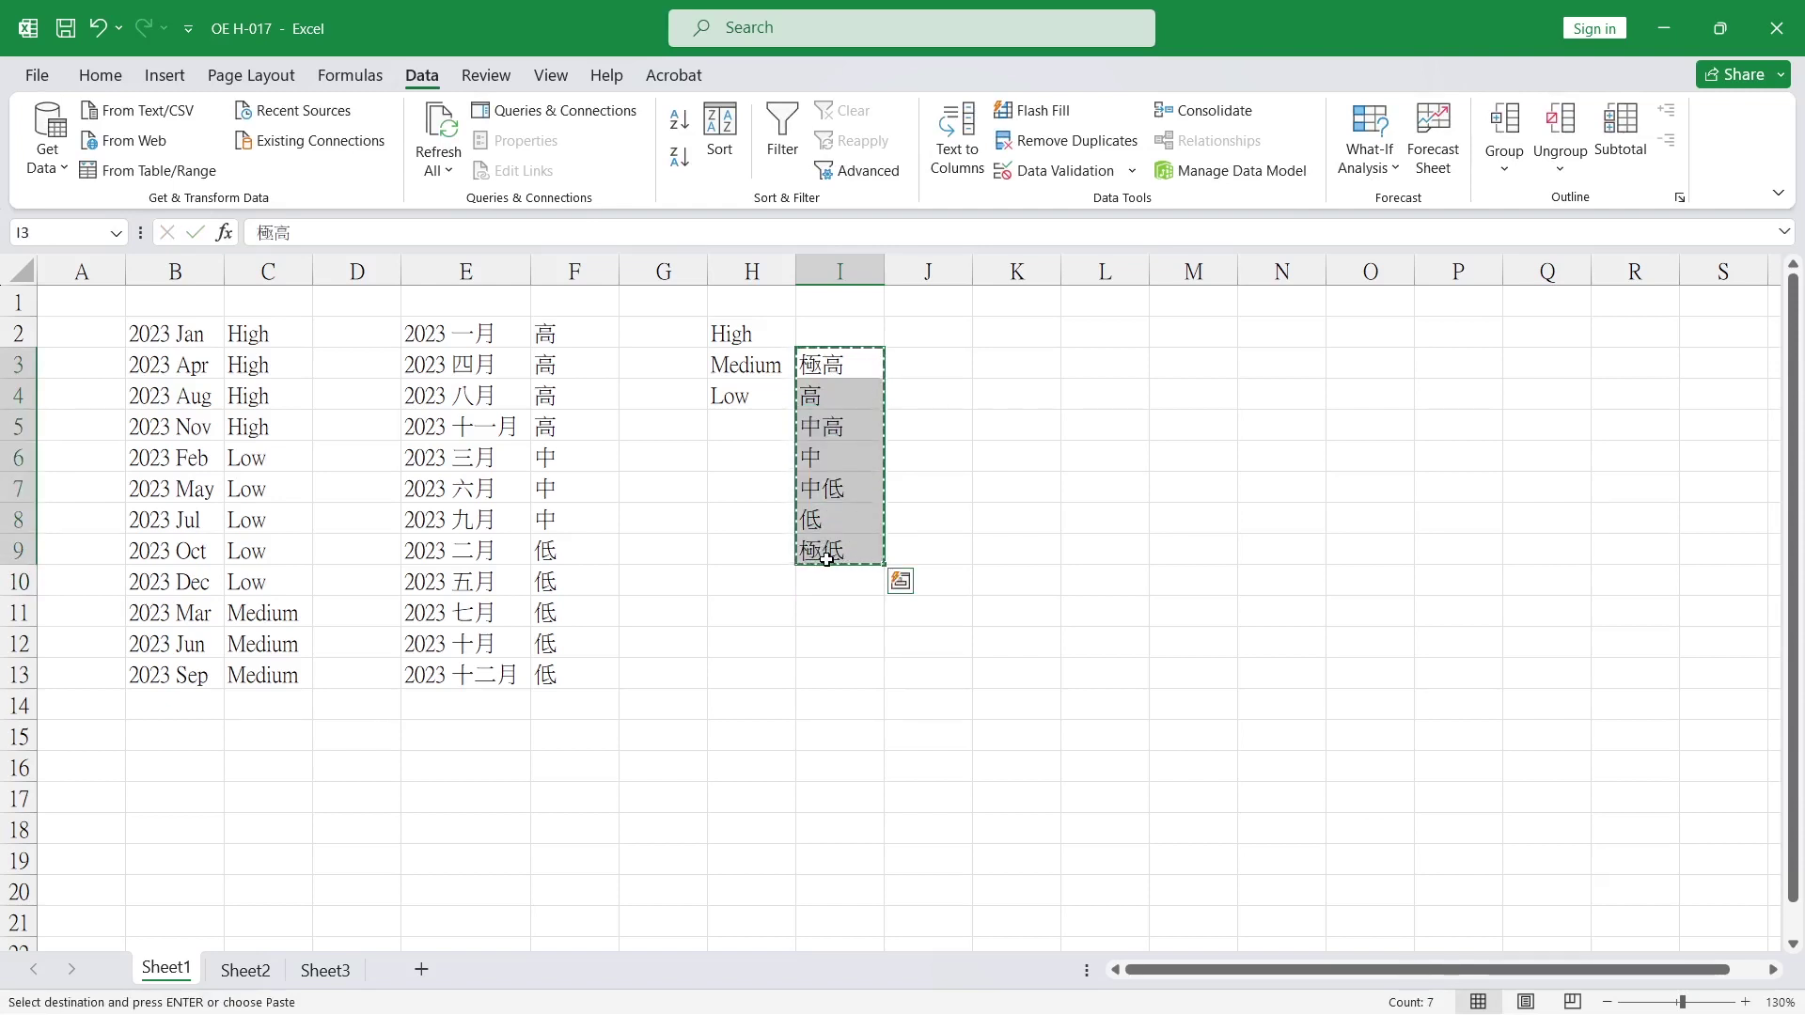
key("alt+Tab")
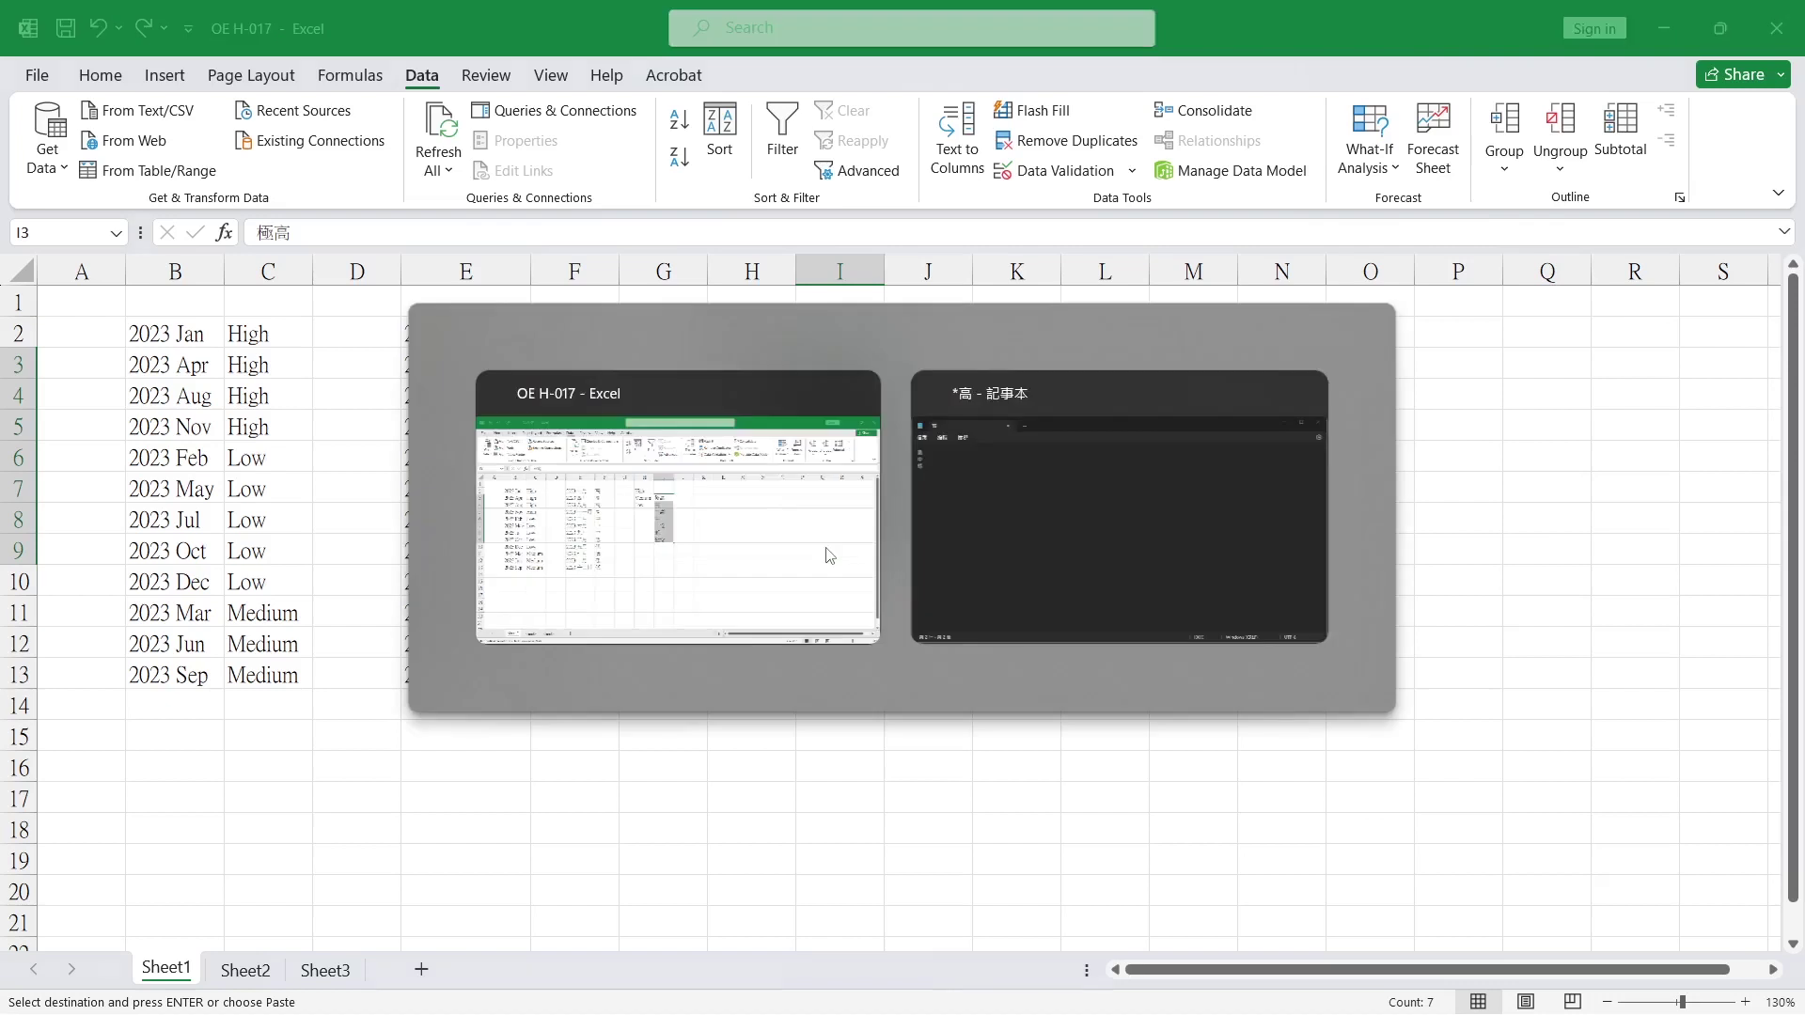
key("ctrl+a")
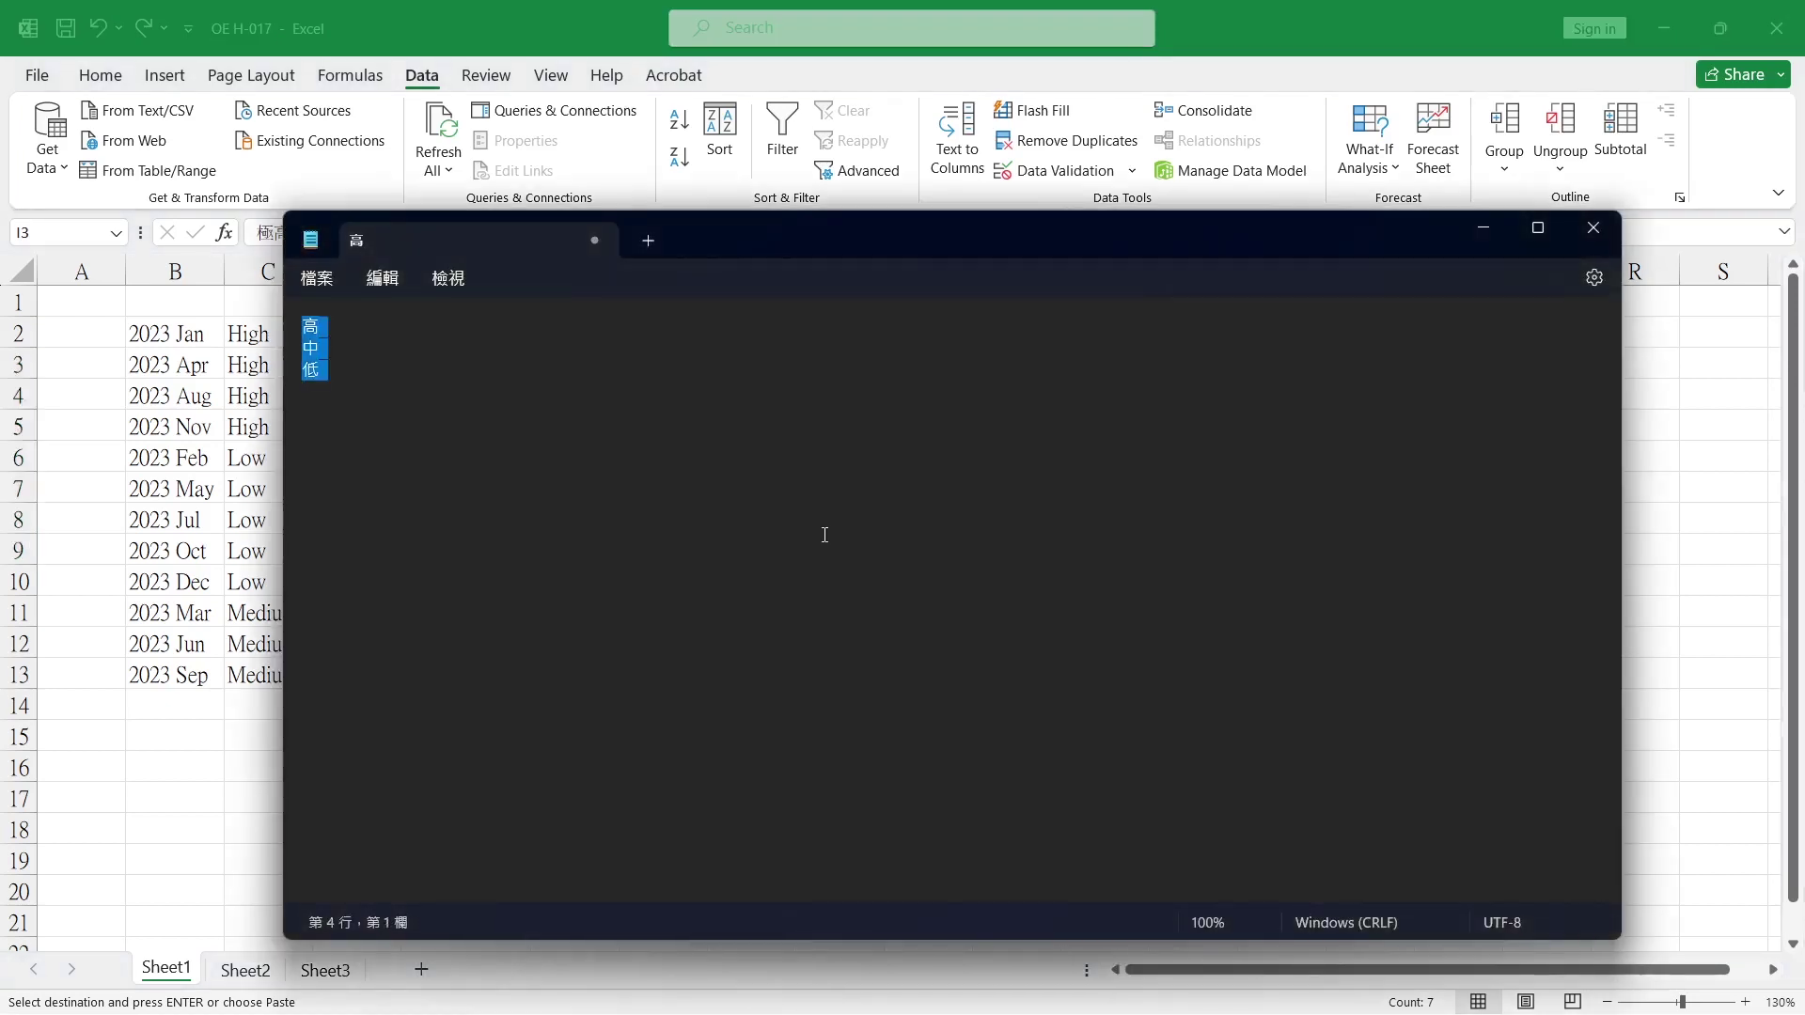
key("ctrl+v")
key("ctrl+a")
key("ctrl+c")
key("alt+Tab")
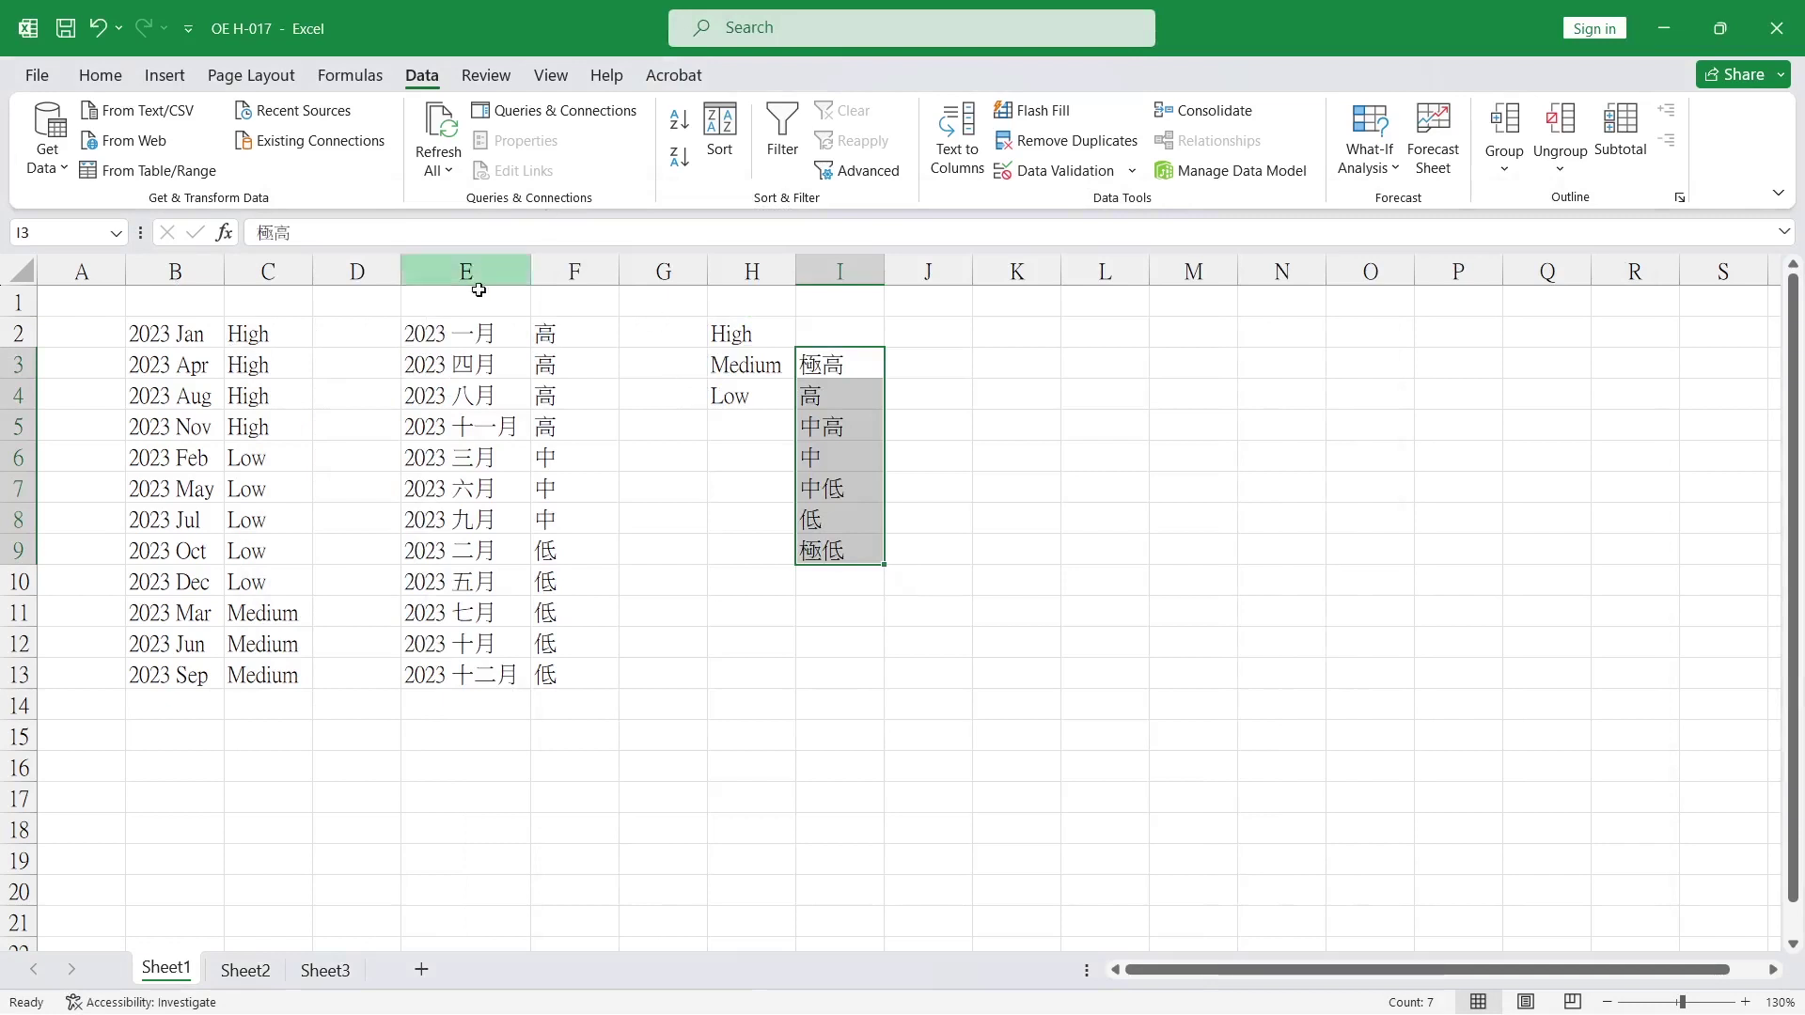
left_click(550, 337)
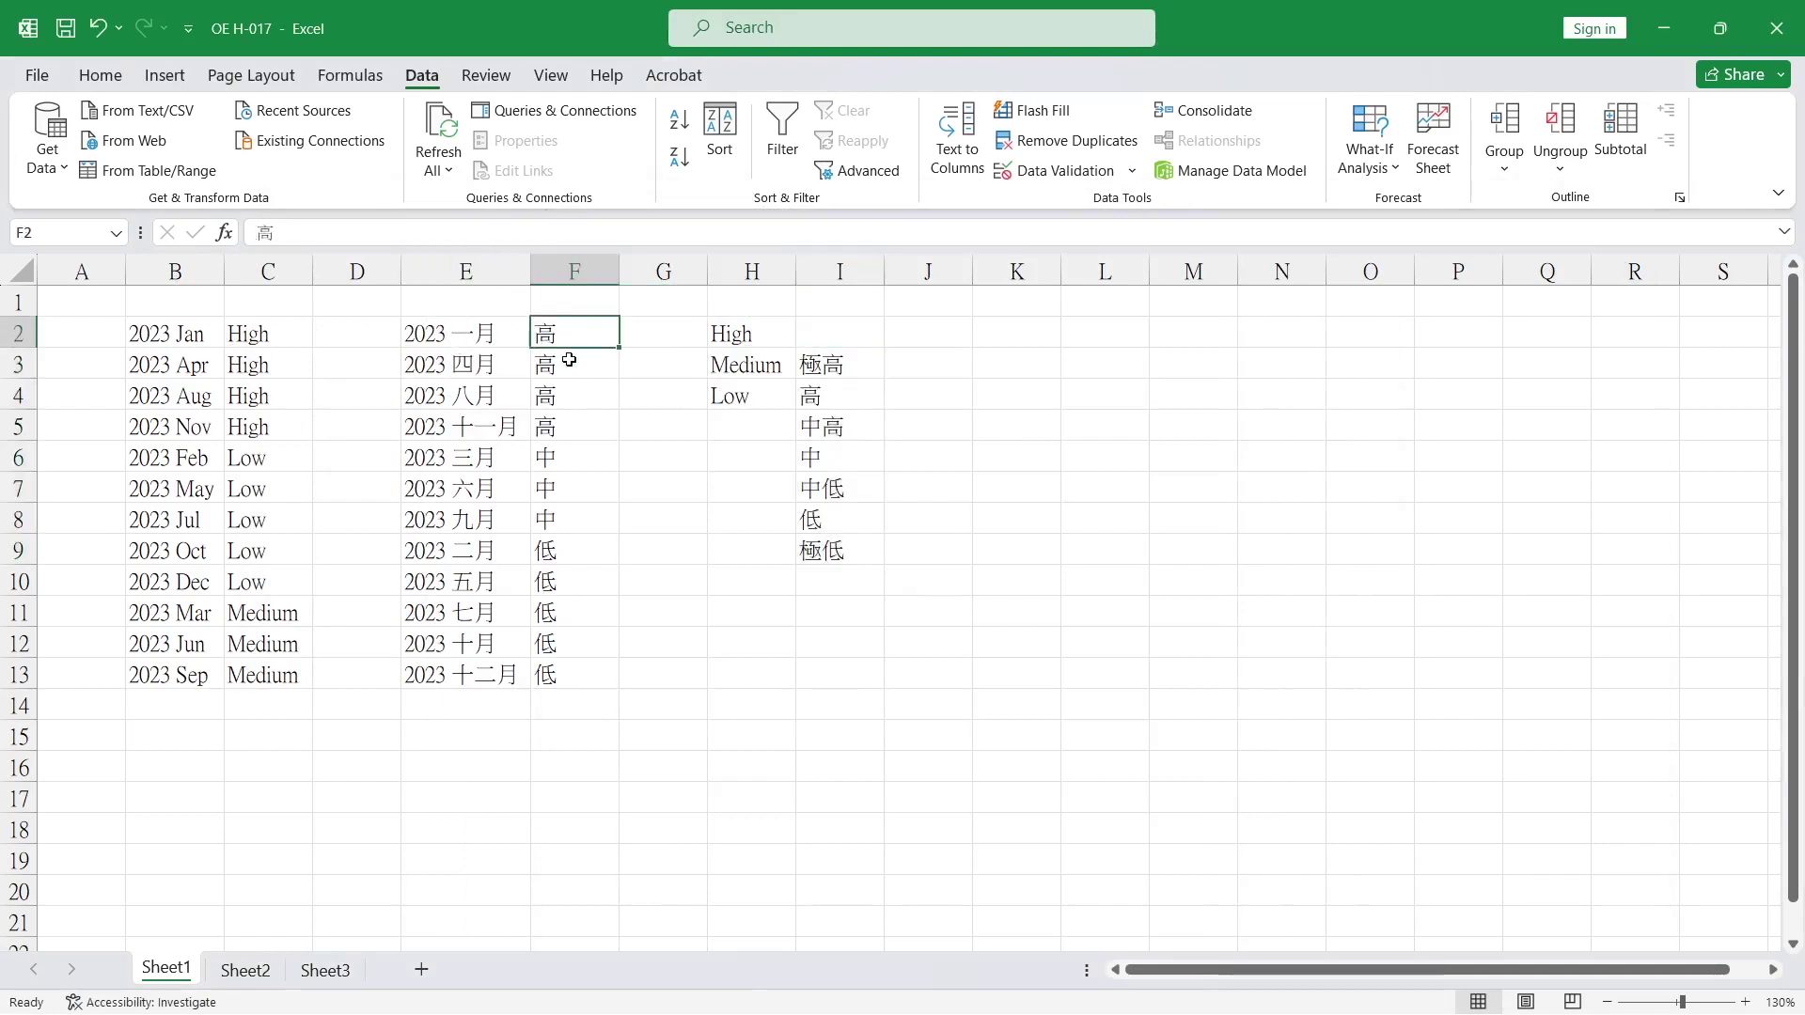
- Add the custom list 極高, 高, 中高, 中, 中低, 低, 極低 as the sort order
left_click(719, 137)
left_click(948, 675)
left_click(926, 734)
scroll(677, 743, "down", 1)
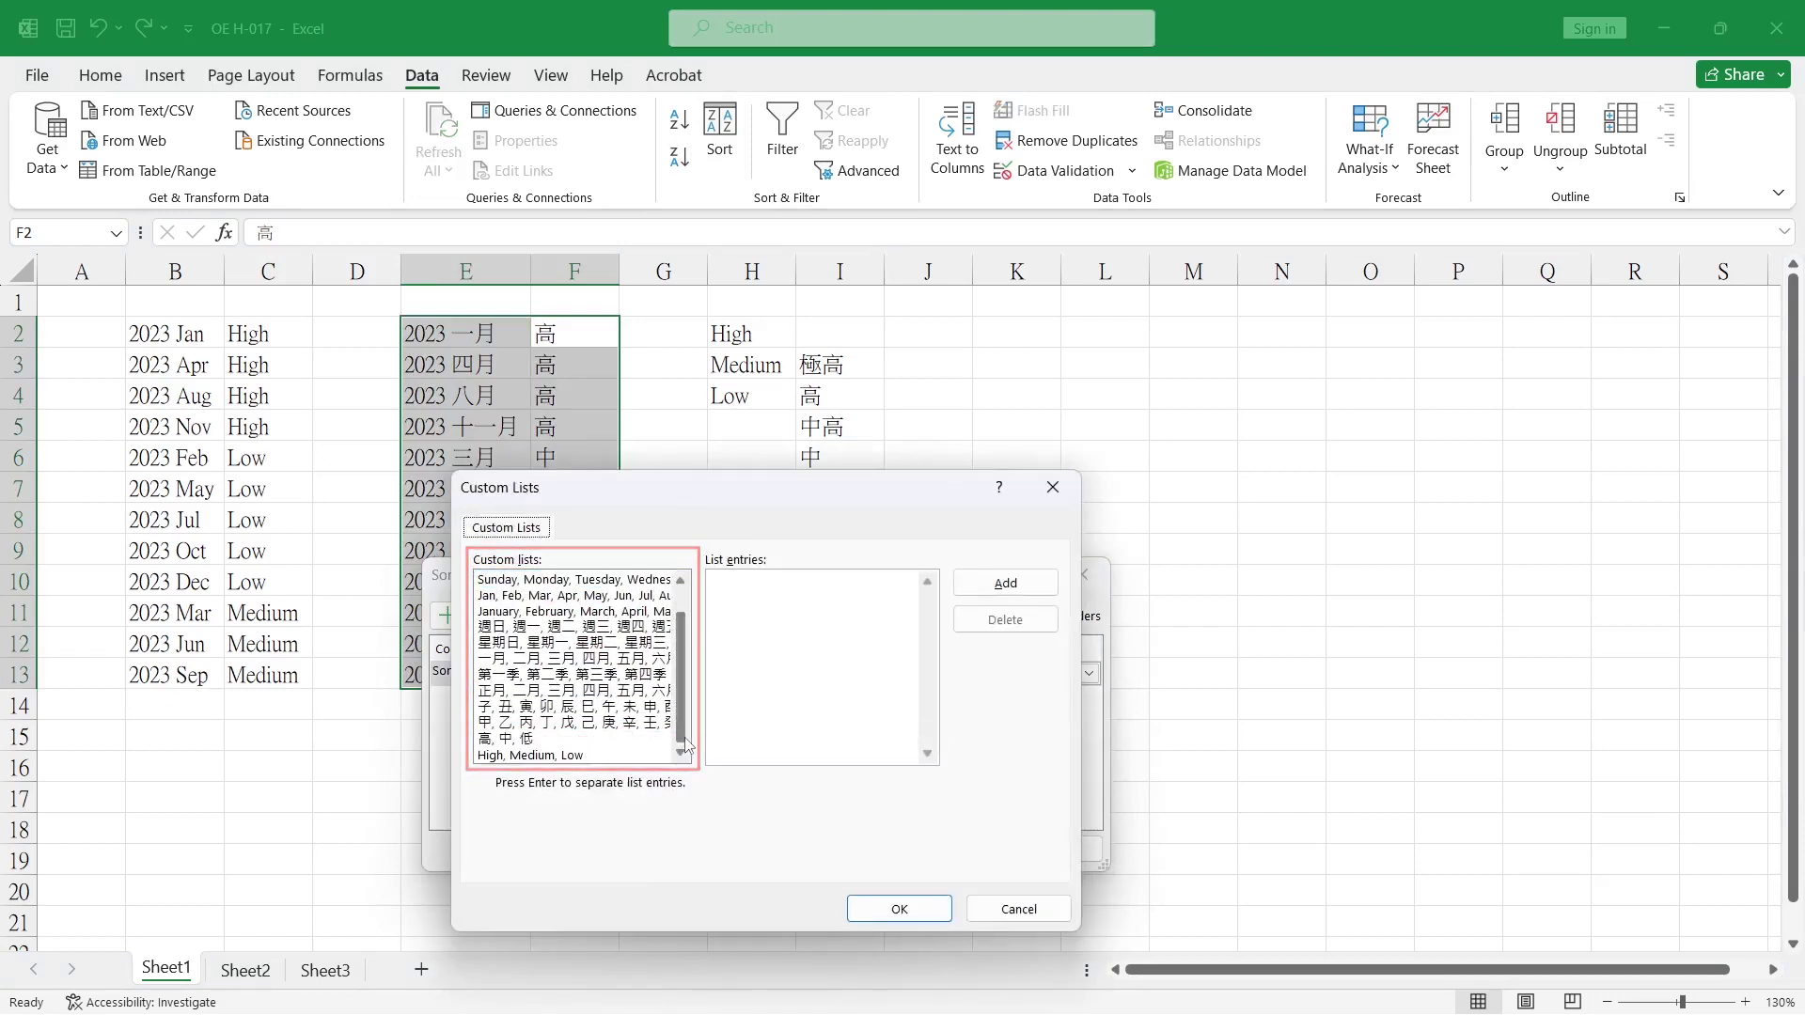
left_click(574, 738)
key("ctrl+v")
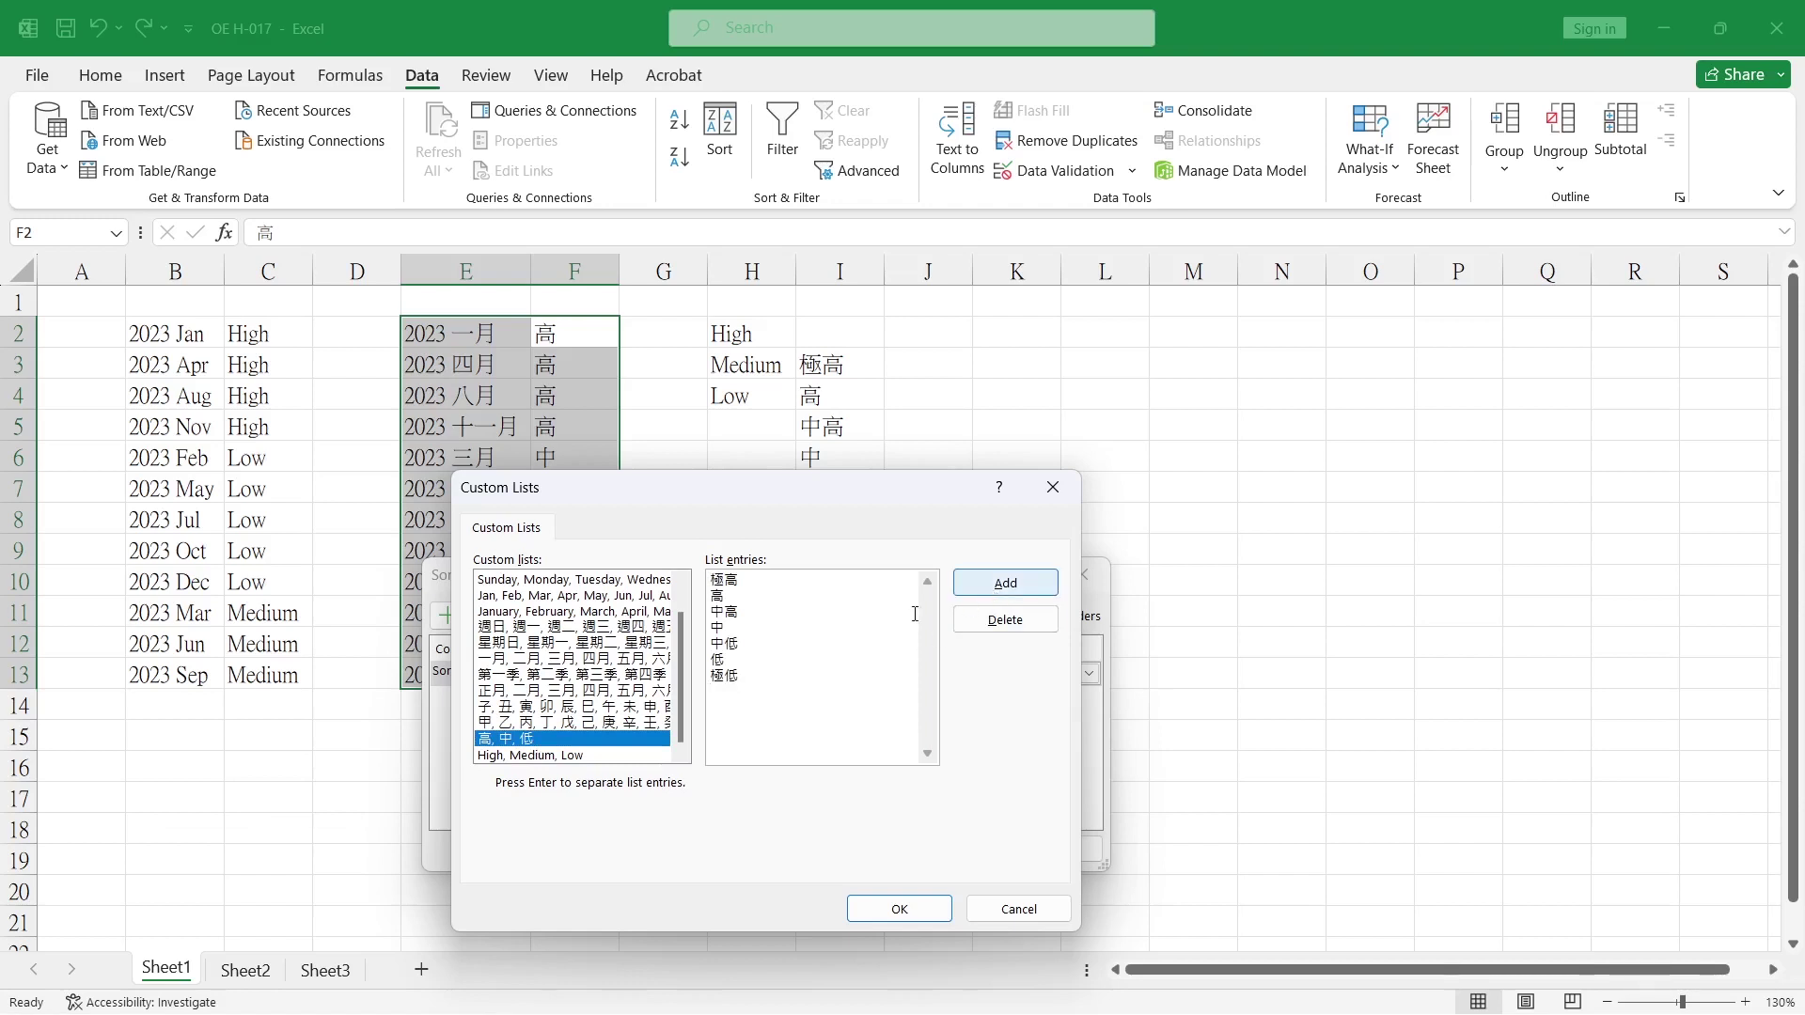
left_click(989, 585)
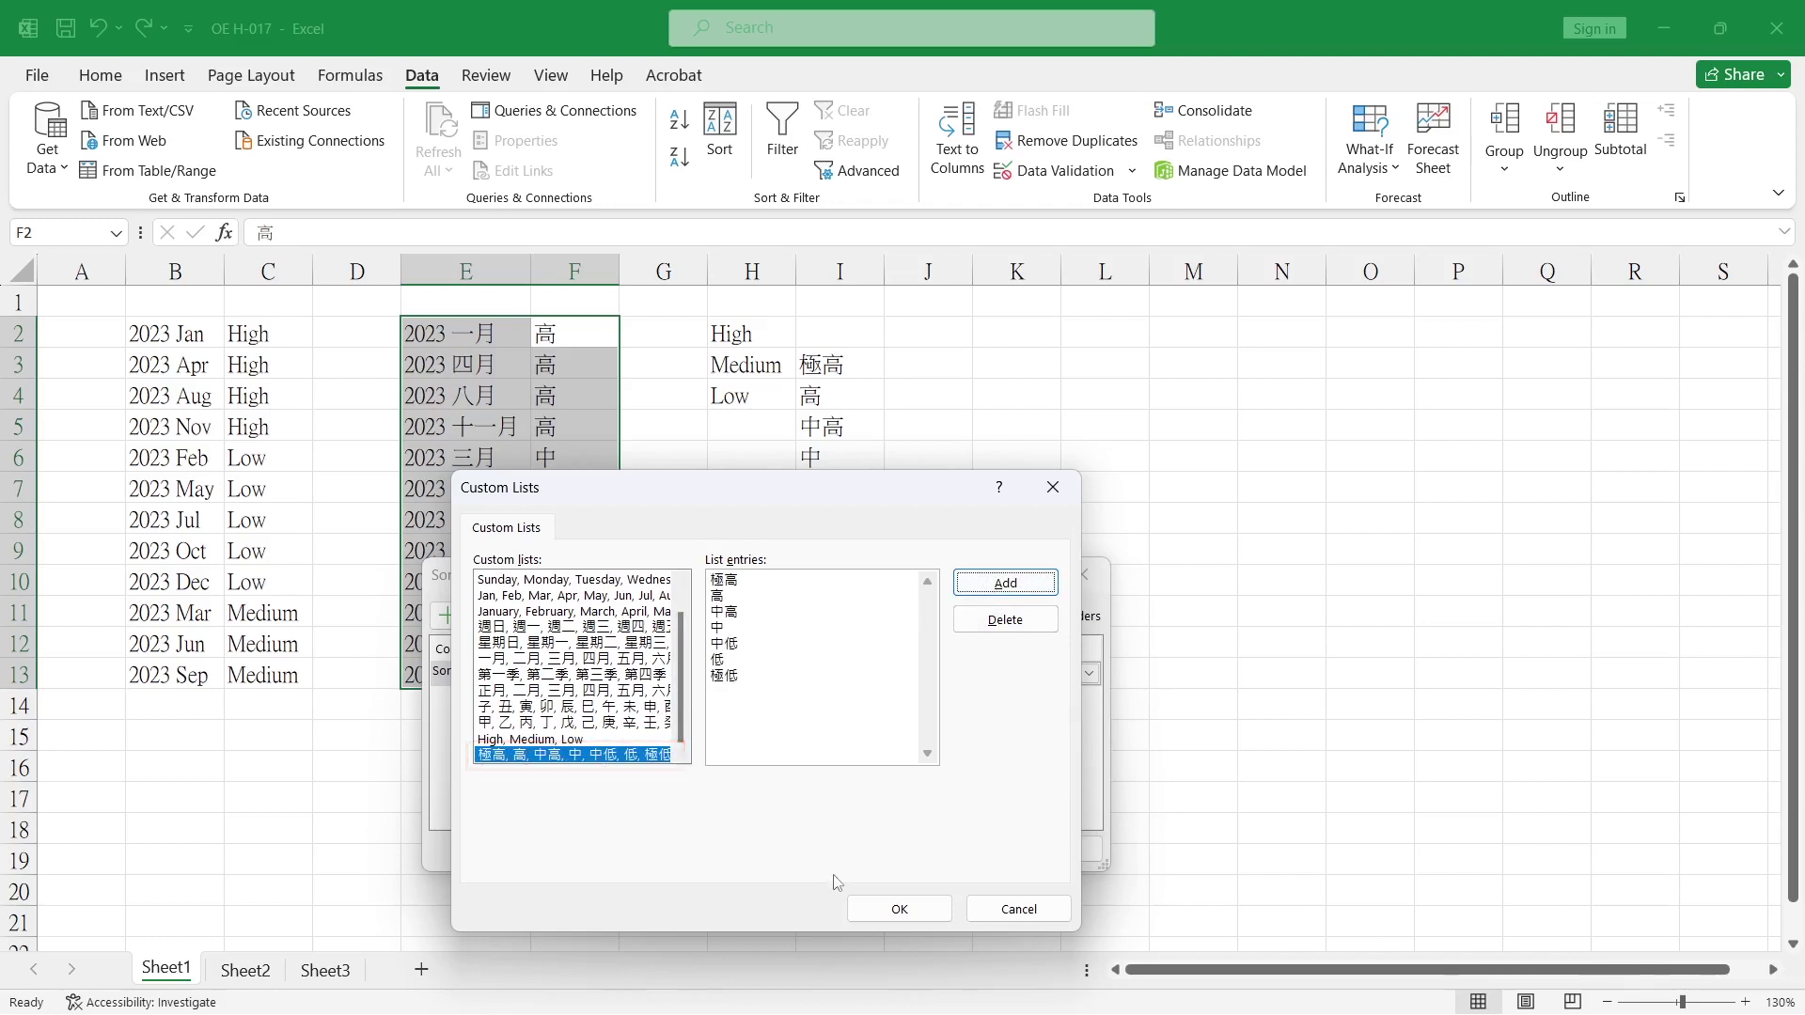
left_click(910, 917)
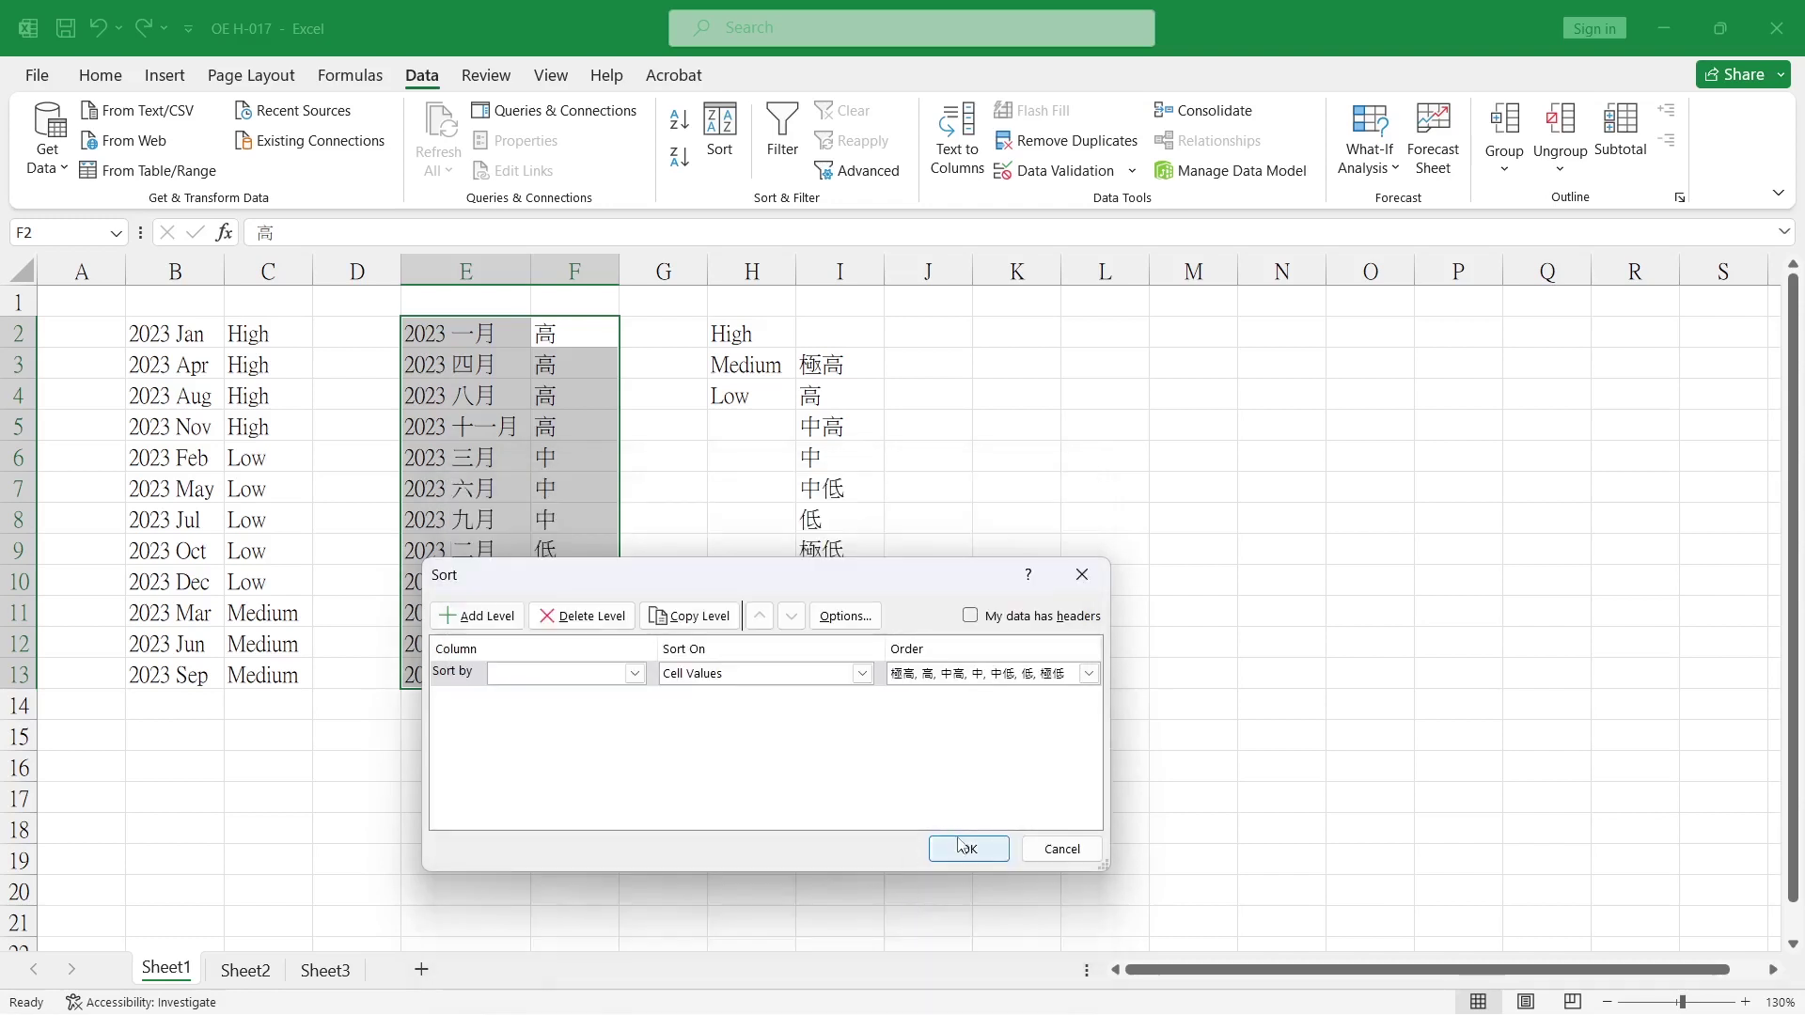
- Sort the data by column F in that grade order and select the sorted grades
left_click(959, 841)
left_click(910, 583)
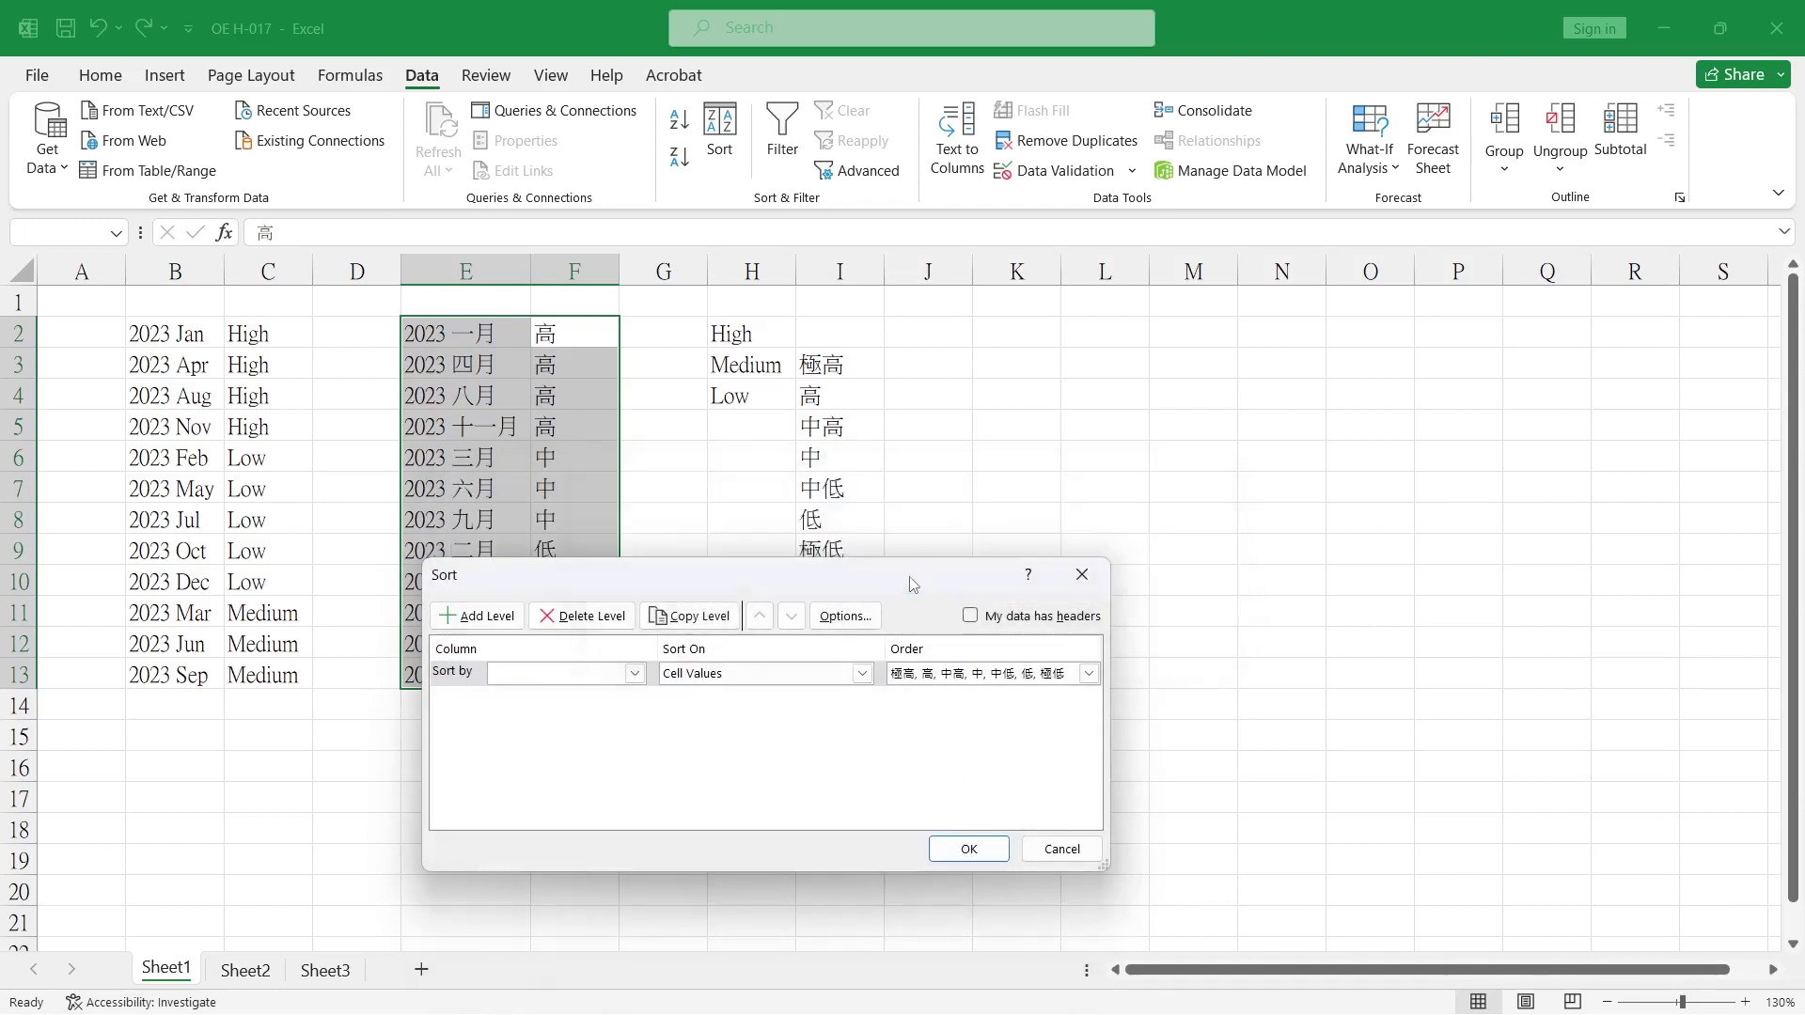
left_click(598, 674)
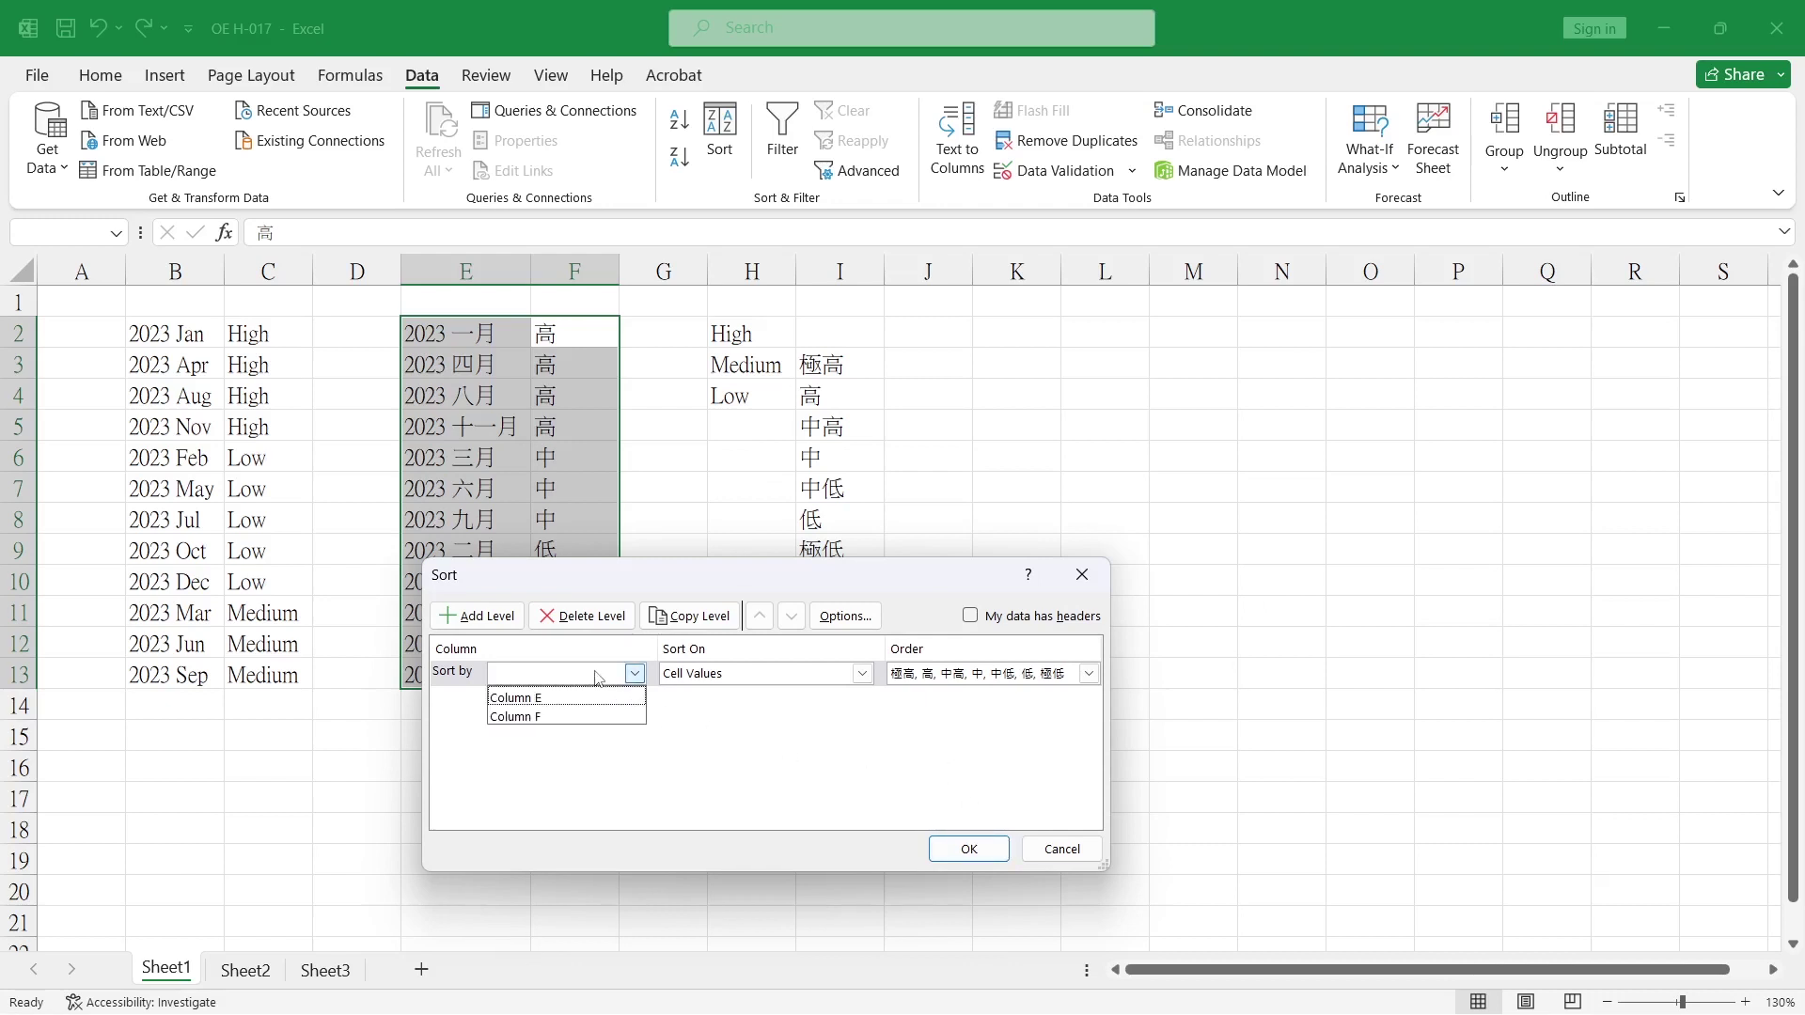
left_click(526, 716)
left_click(968, 851)
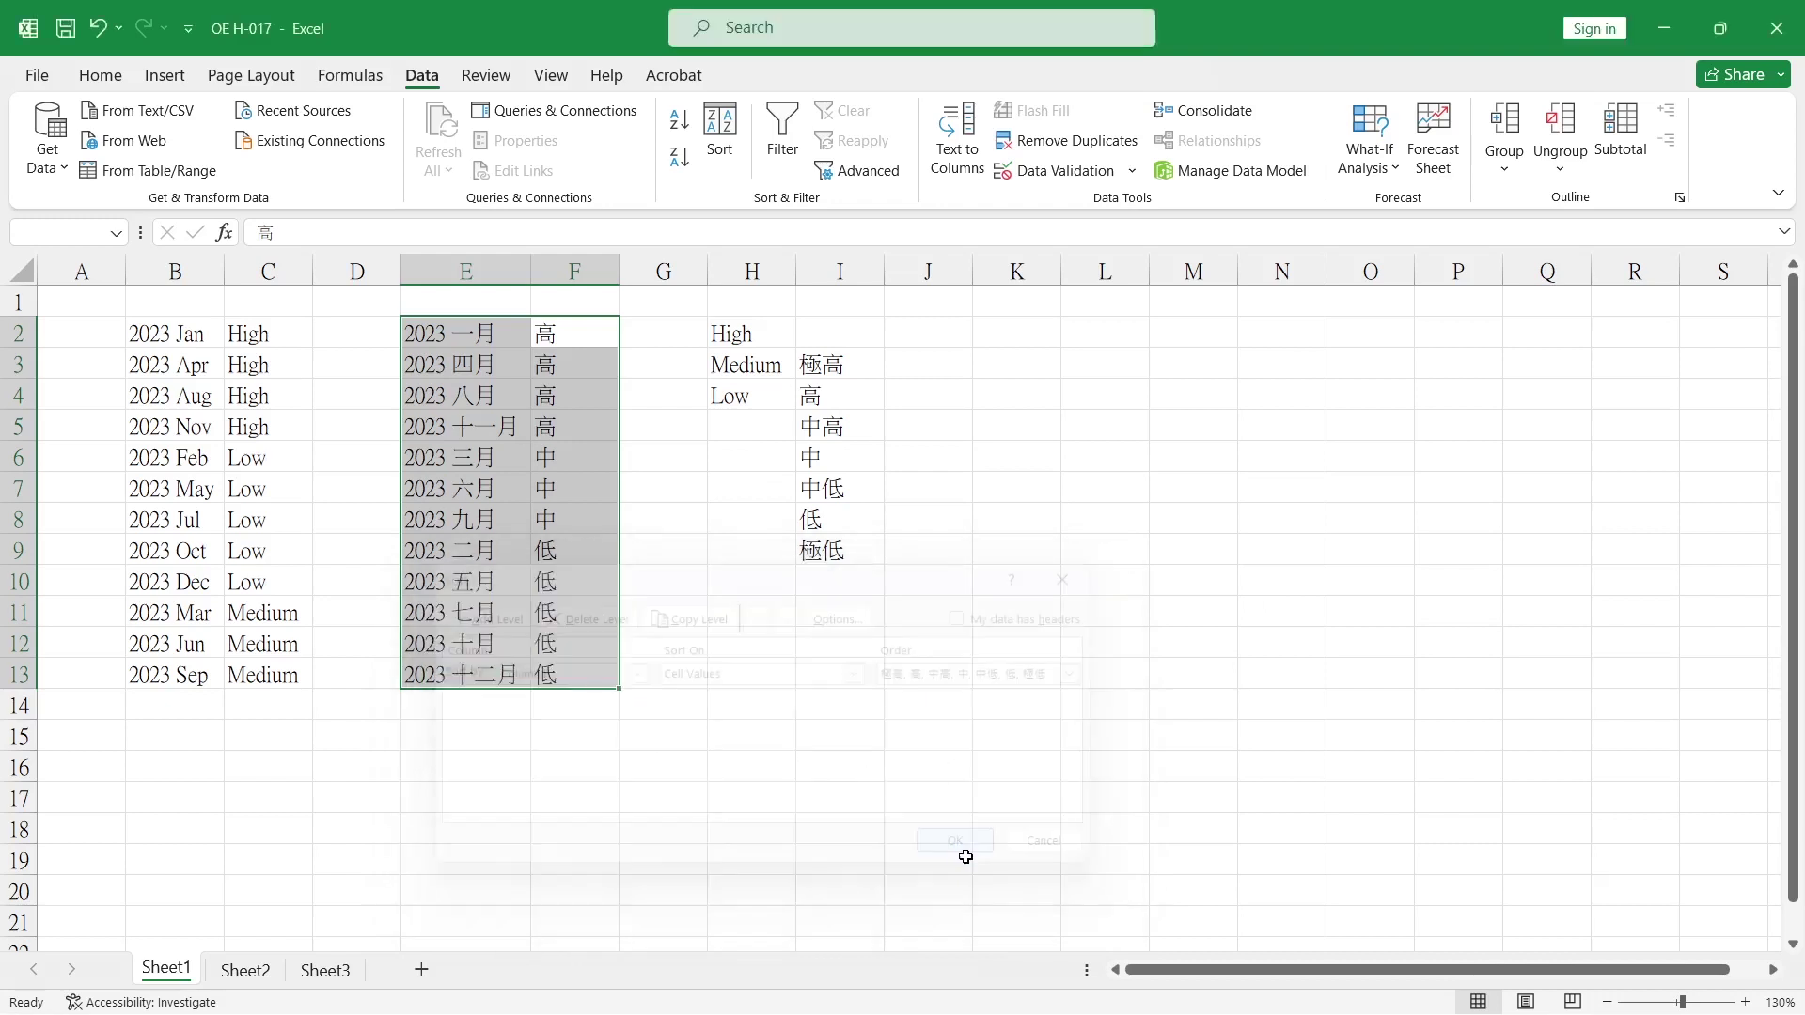
left_click(598, 517)
left_click(567, 338)
left_click_drag(567, 338, 561, 660)
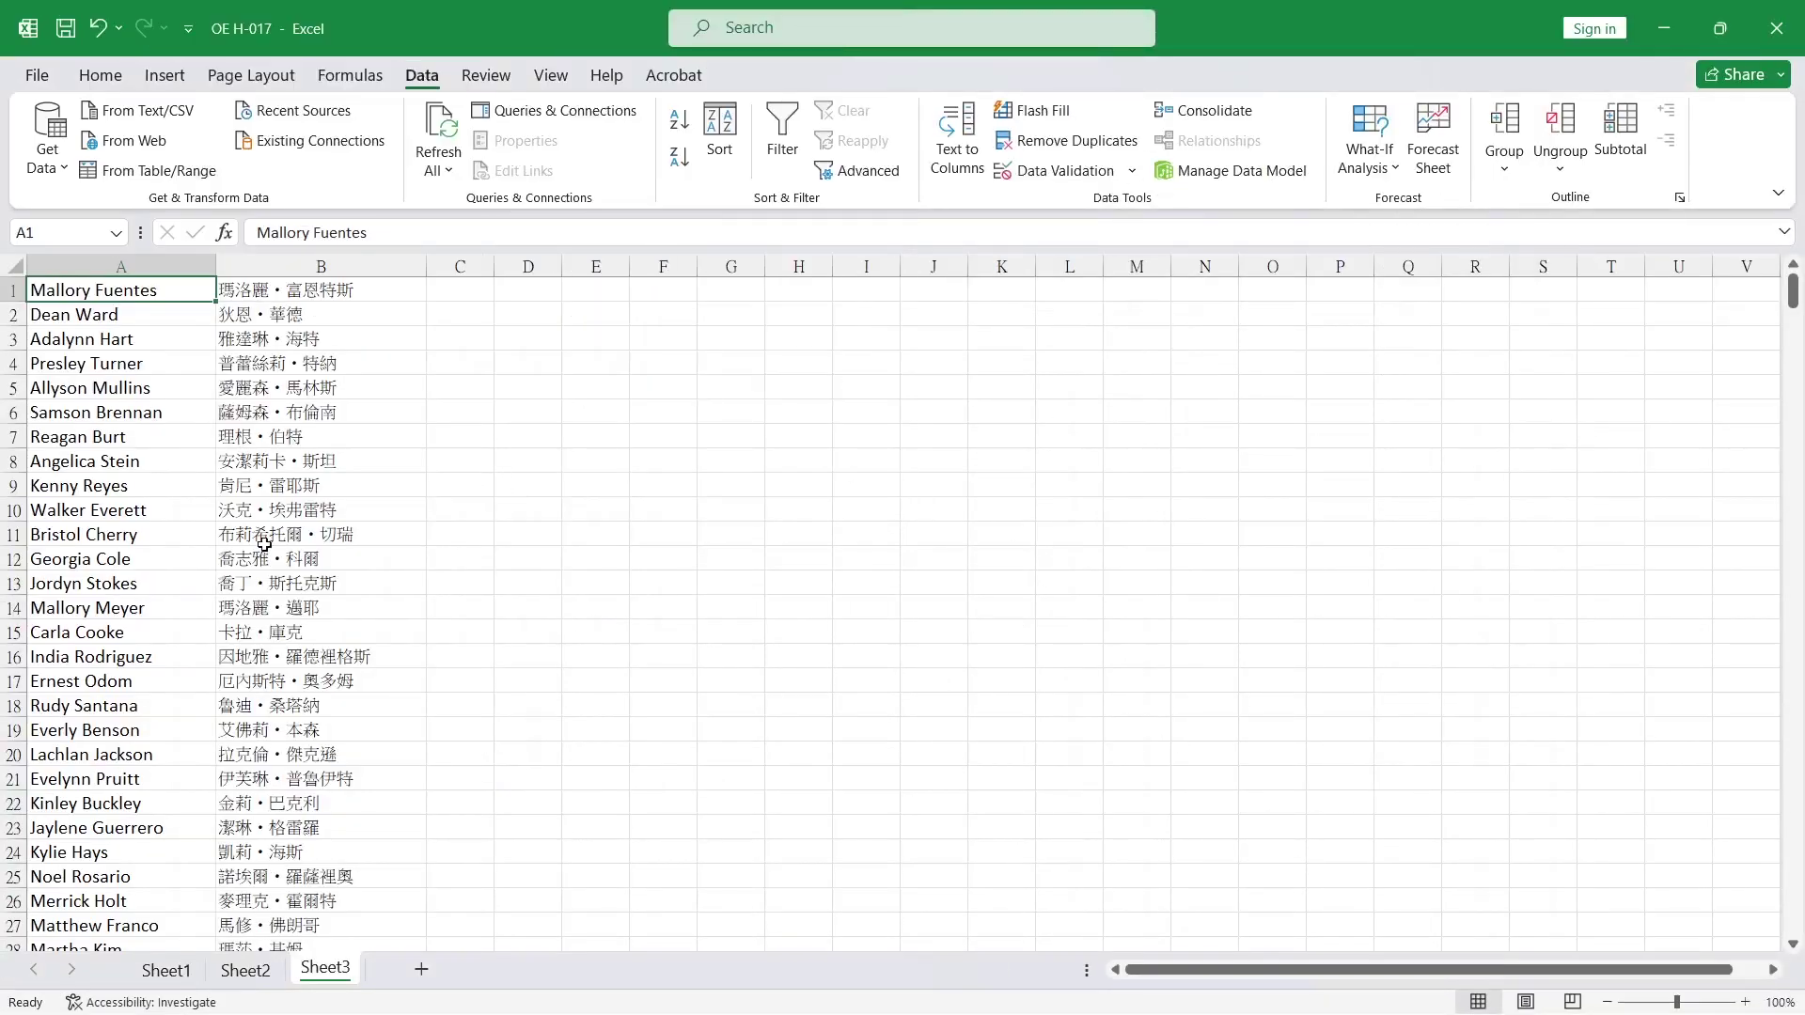
- Confirm Sheet3's name list ends at row 500, then go to the File screen
left_click(136, 541)
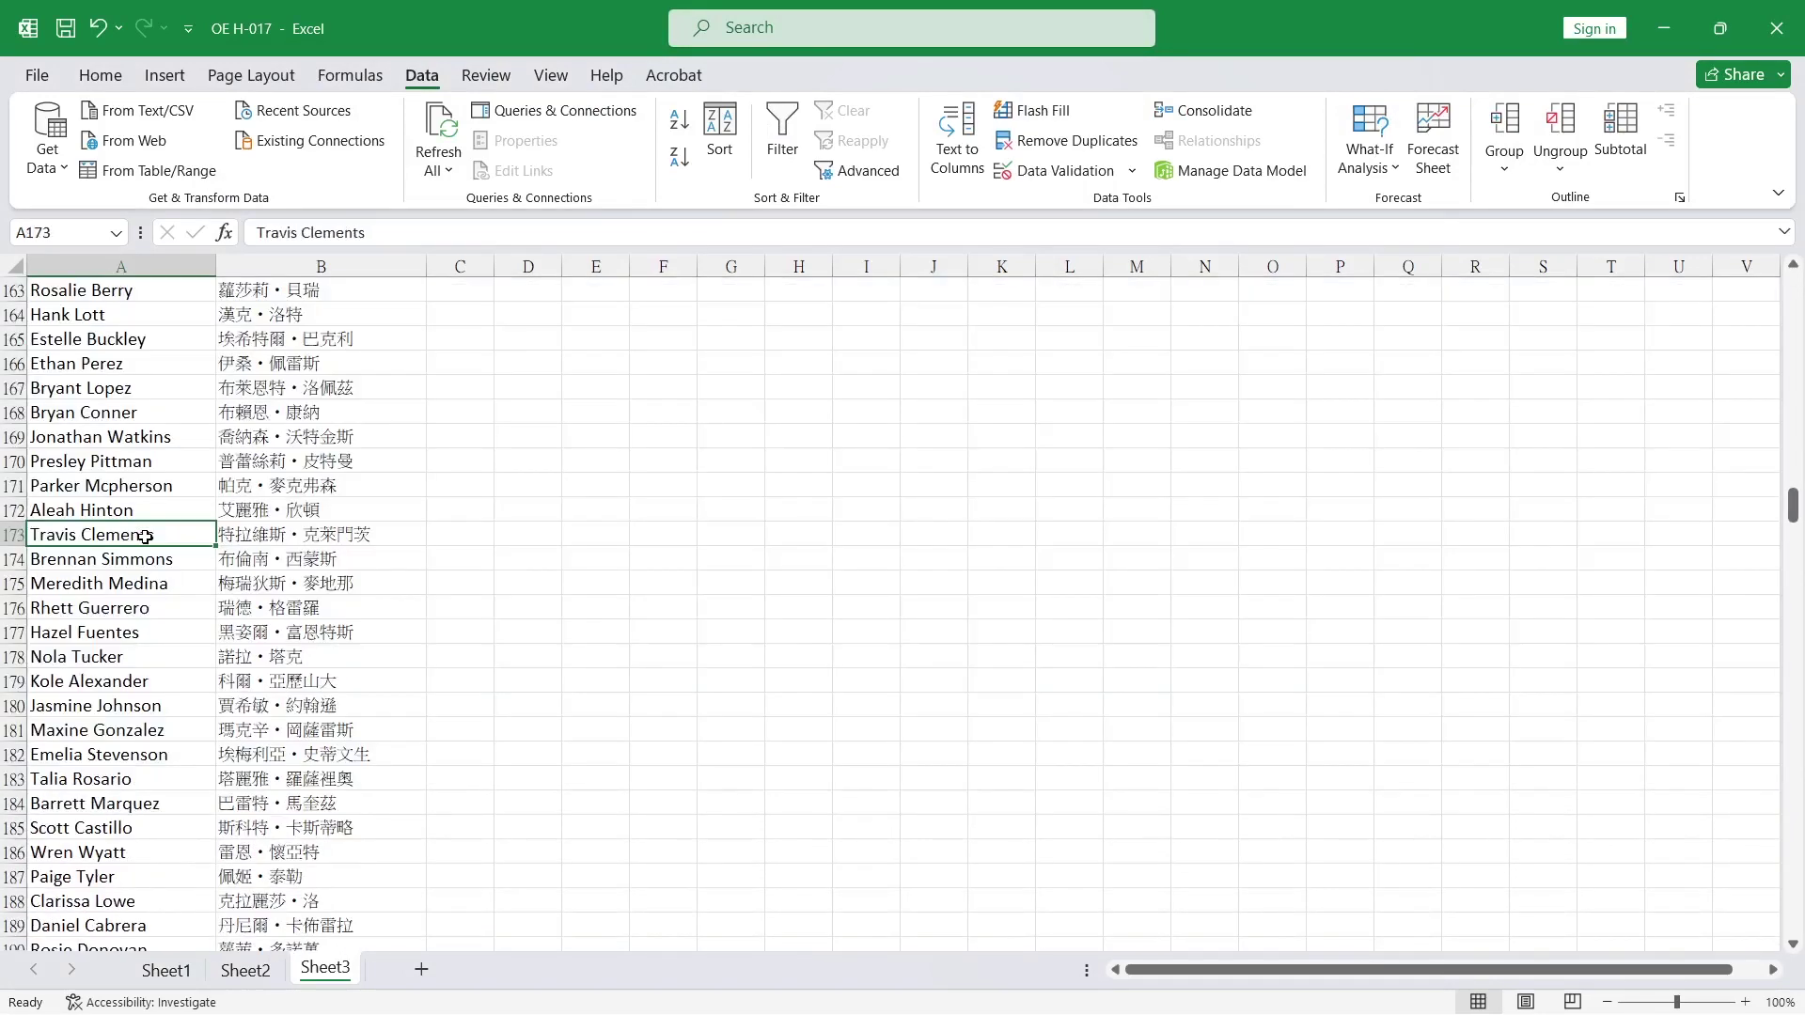
key("ctrl+Down")
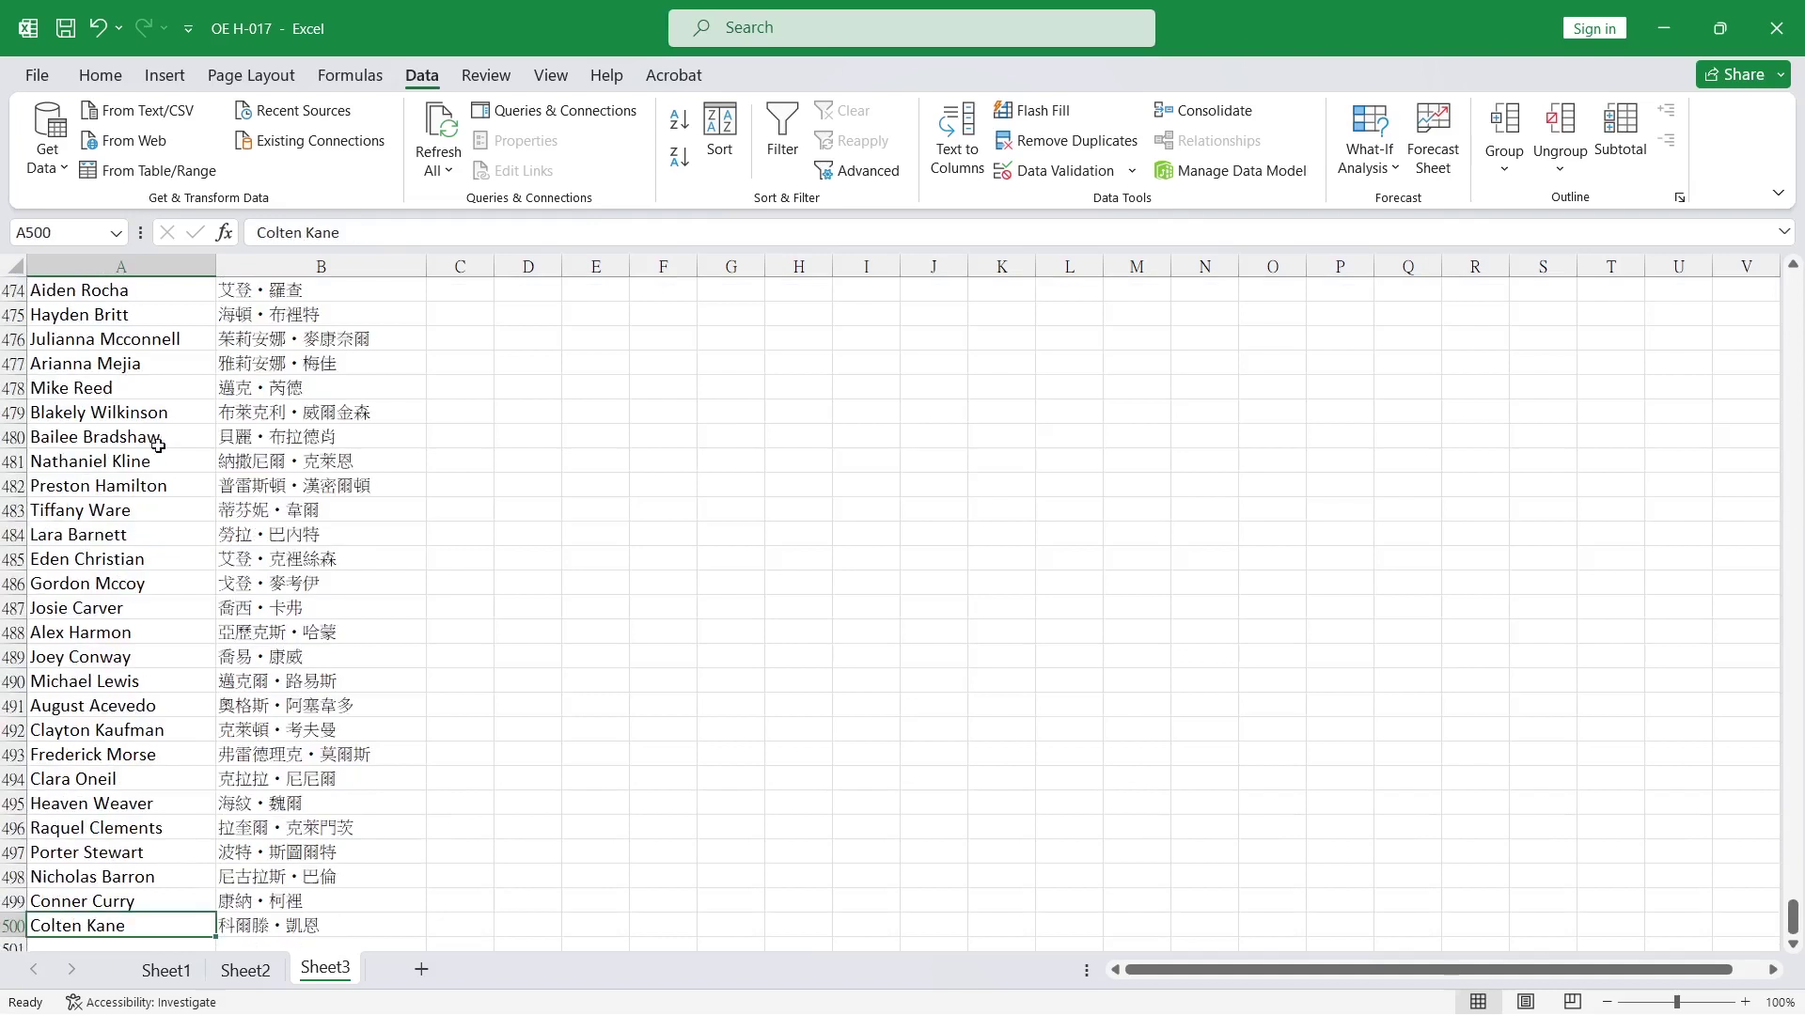
left_click(162, 406)
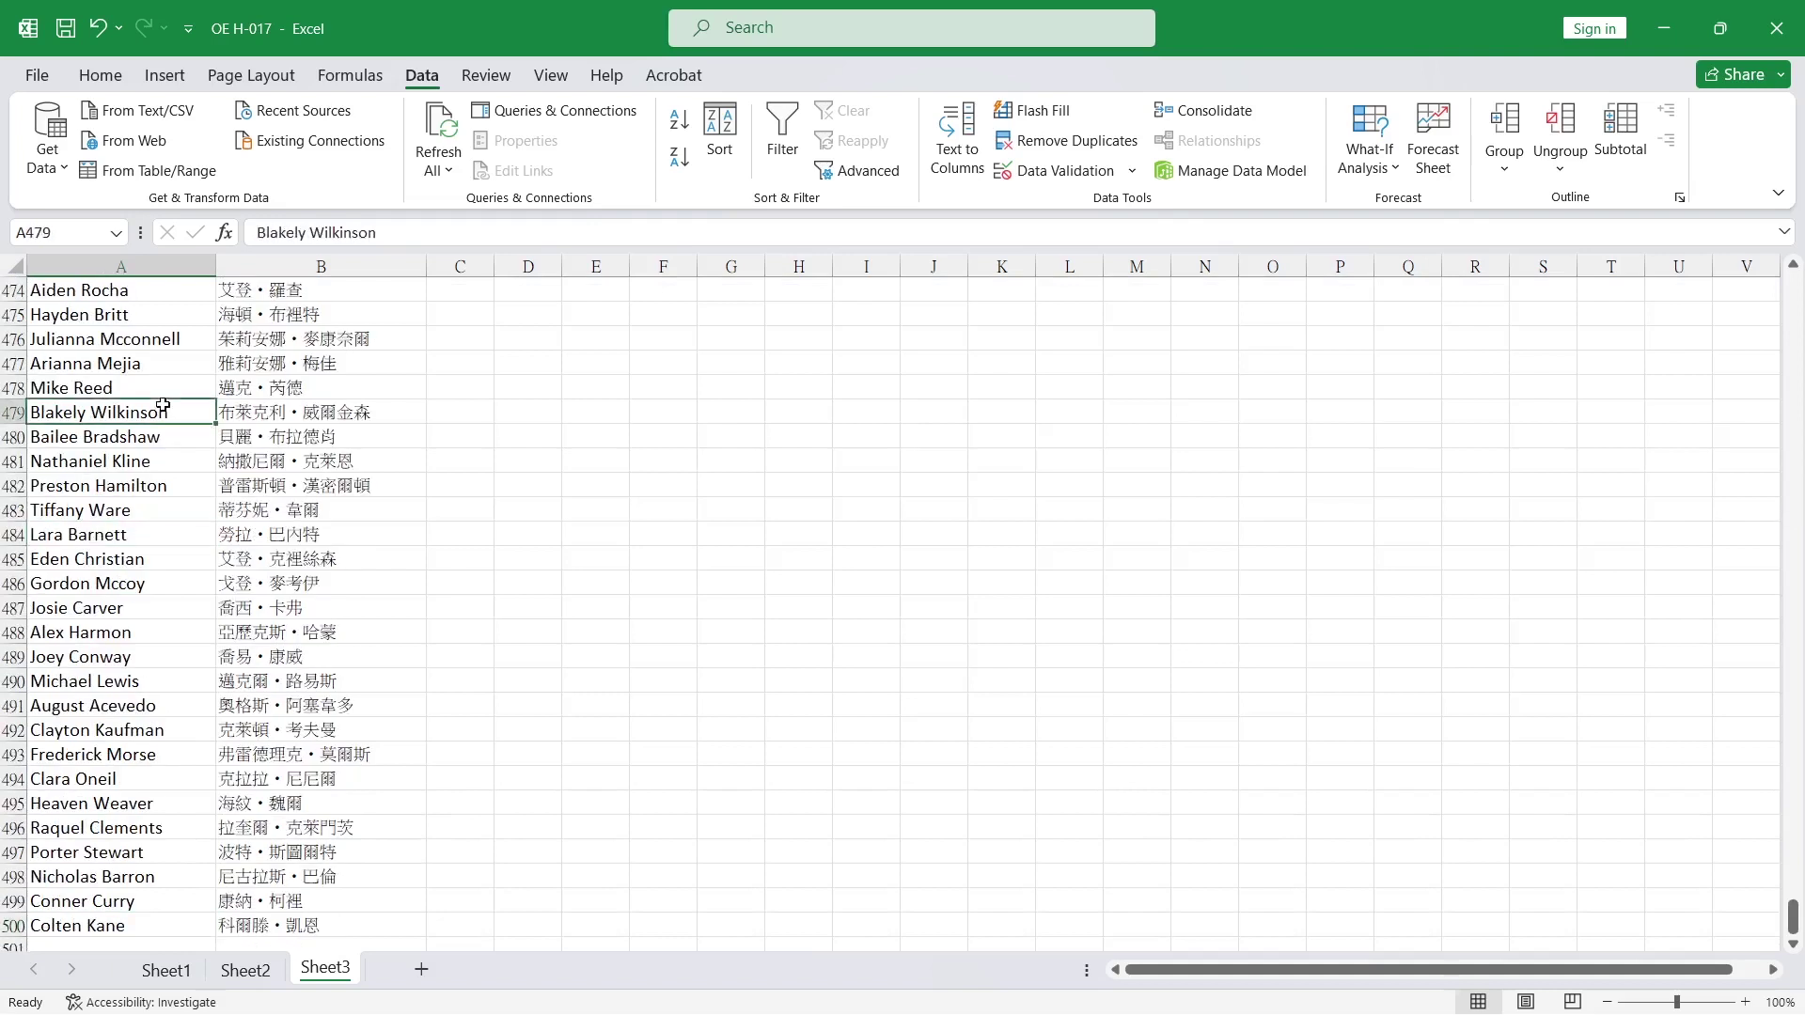
left_click(36, 74)
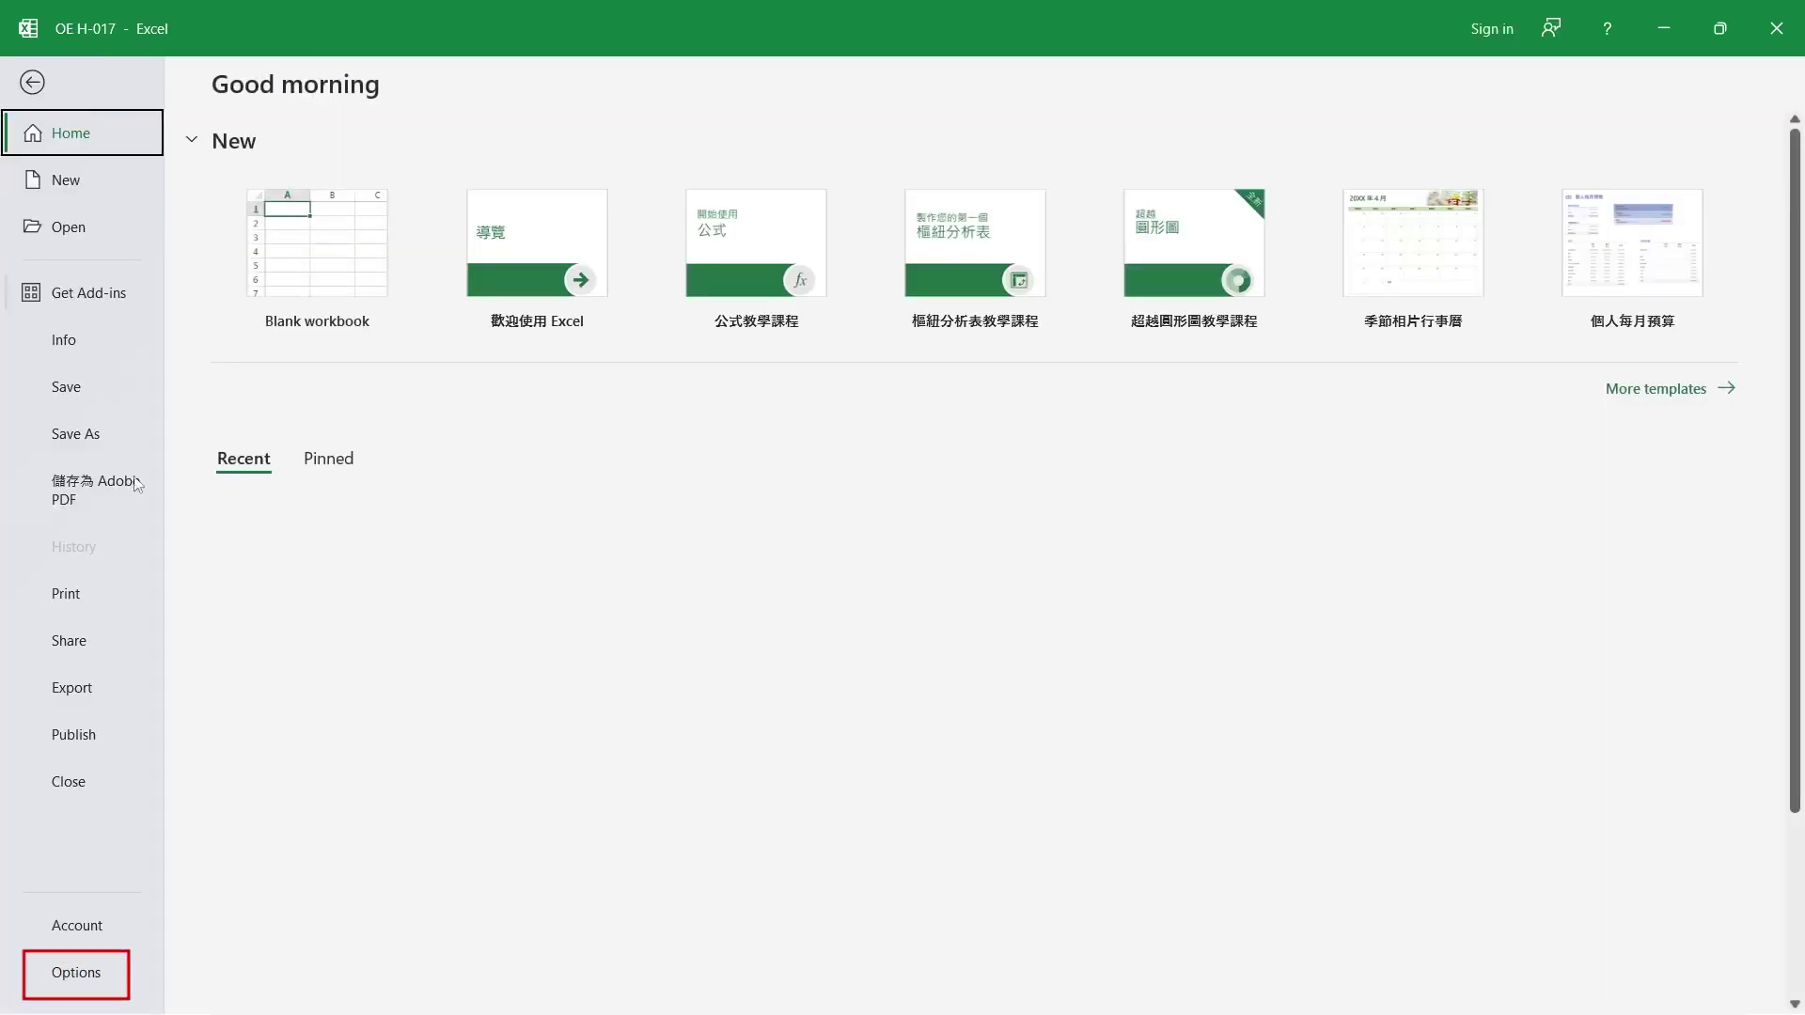
- Open Excel Options on the Advanced page and launch Edit Custom Lists
left_click(66, 974)
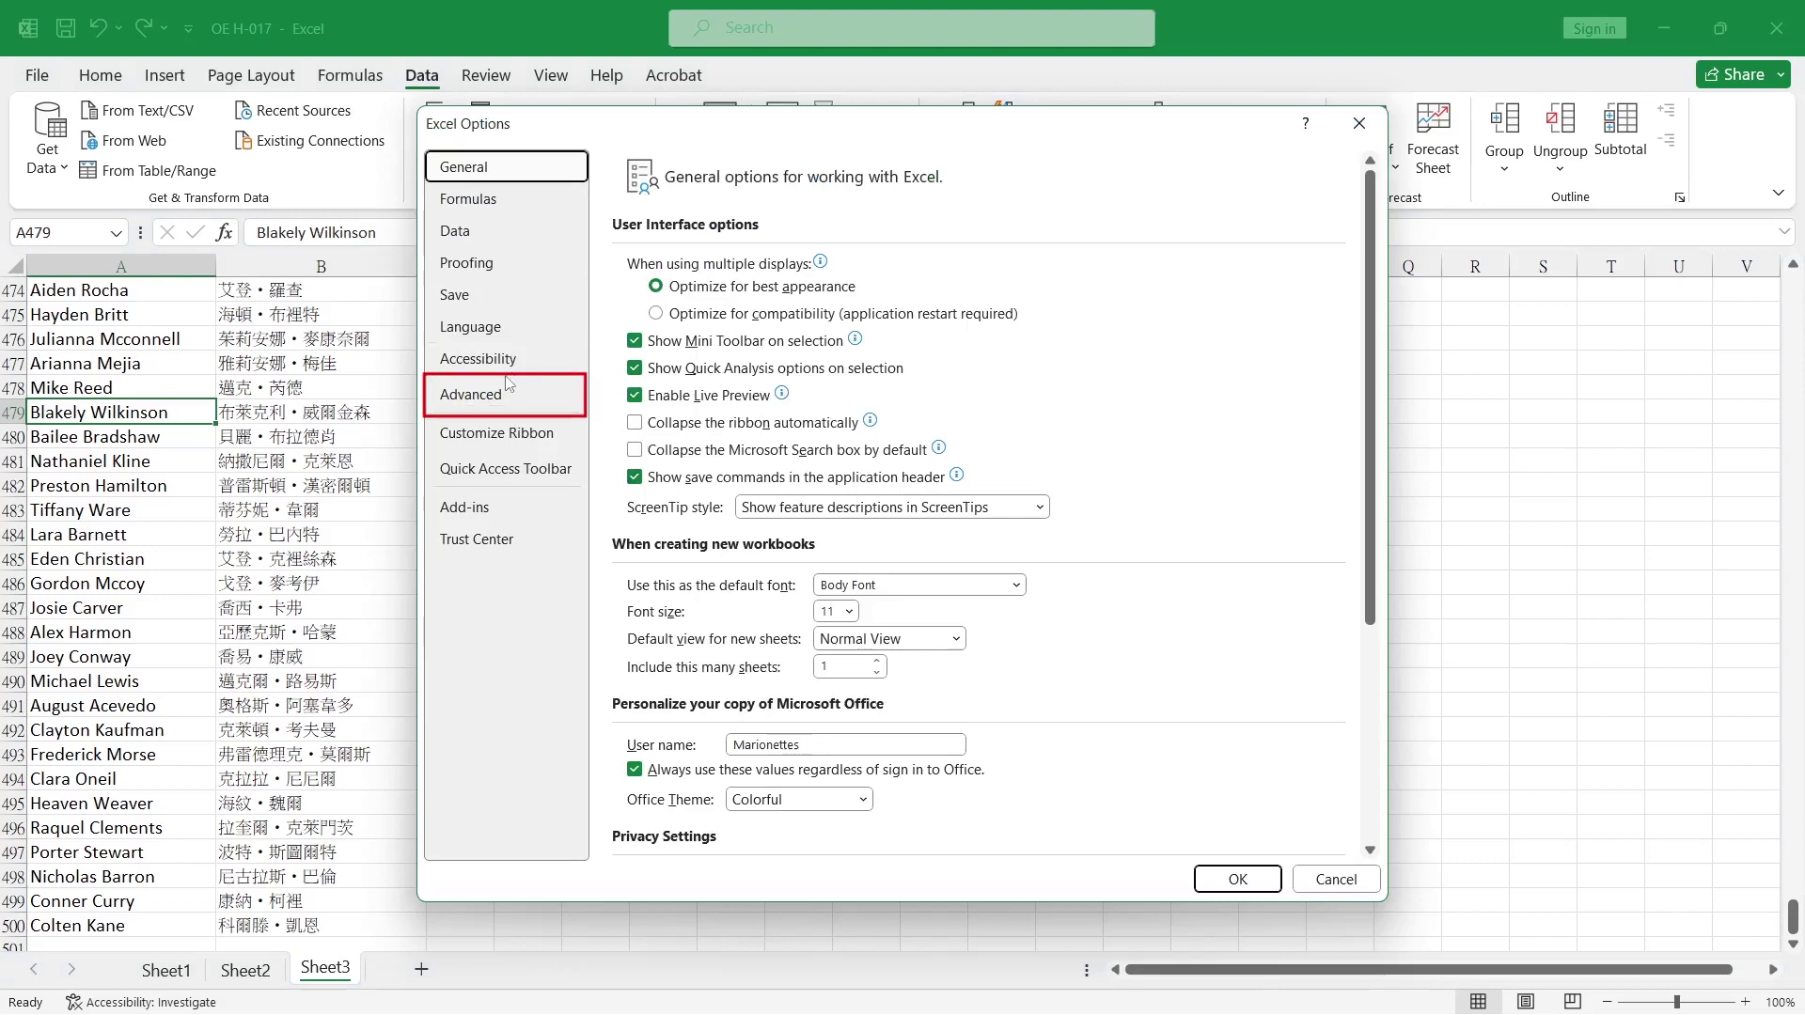
left_click(470, 394)
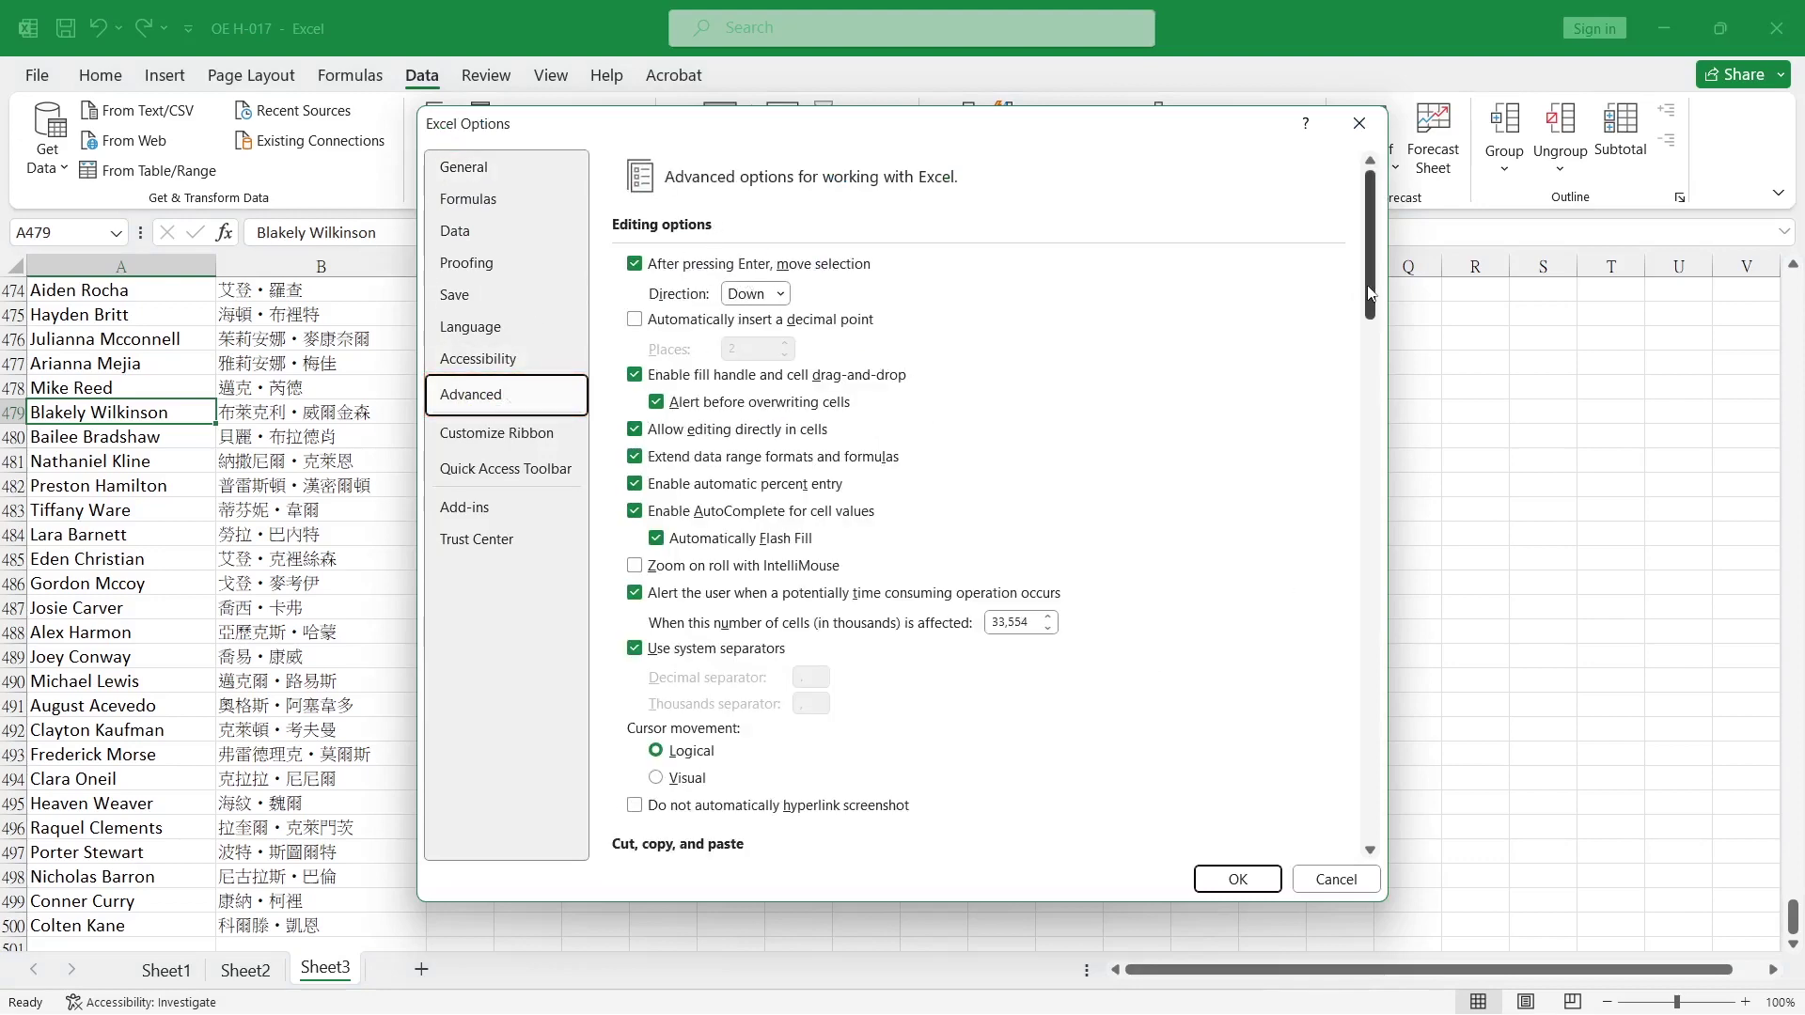
left_click_drag(1369, 246, 1370, 766)
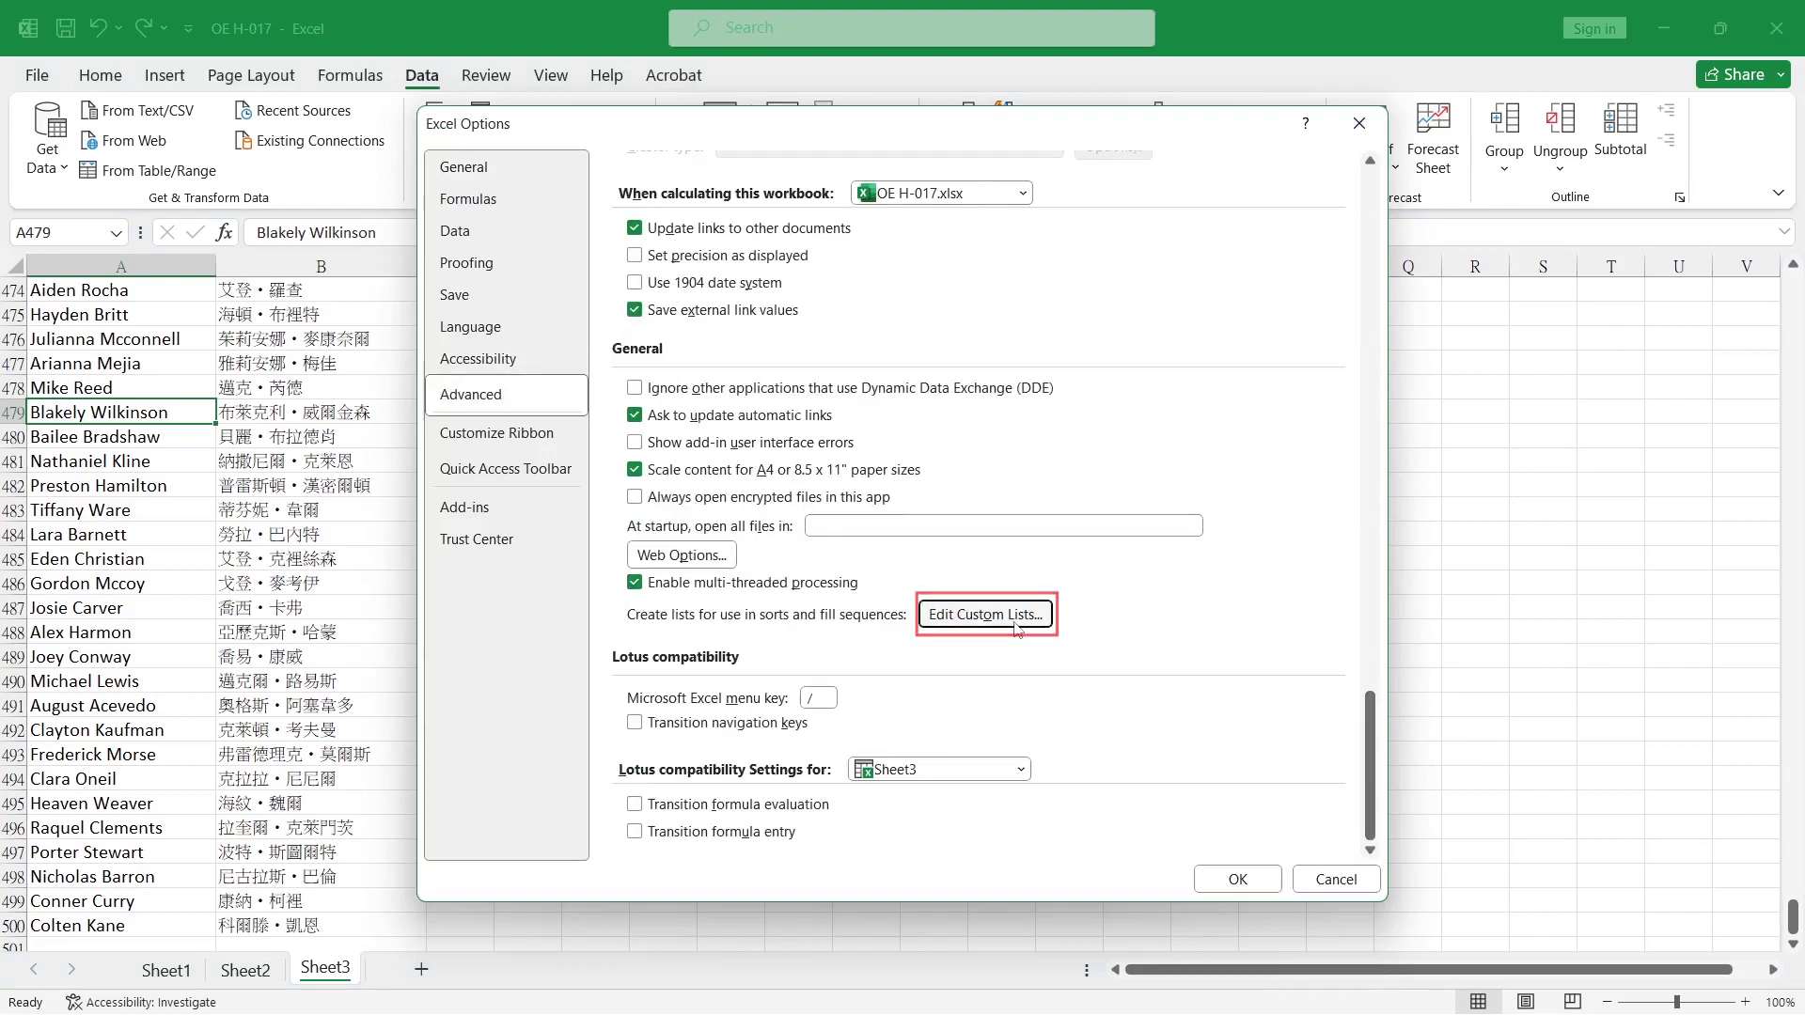
left_click(1030, 615)
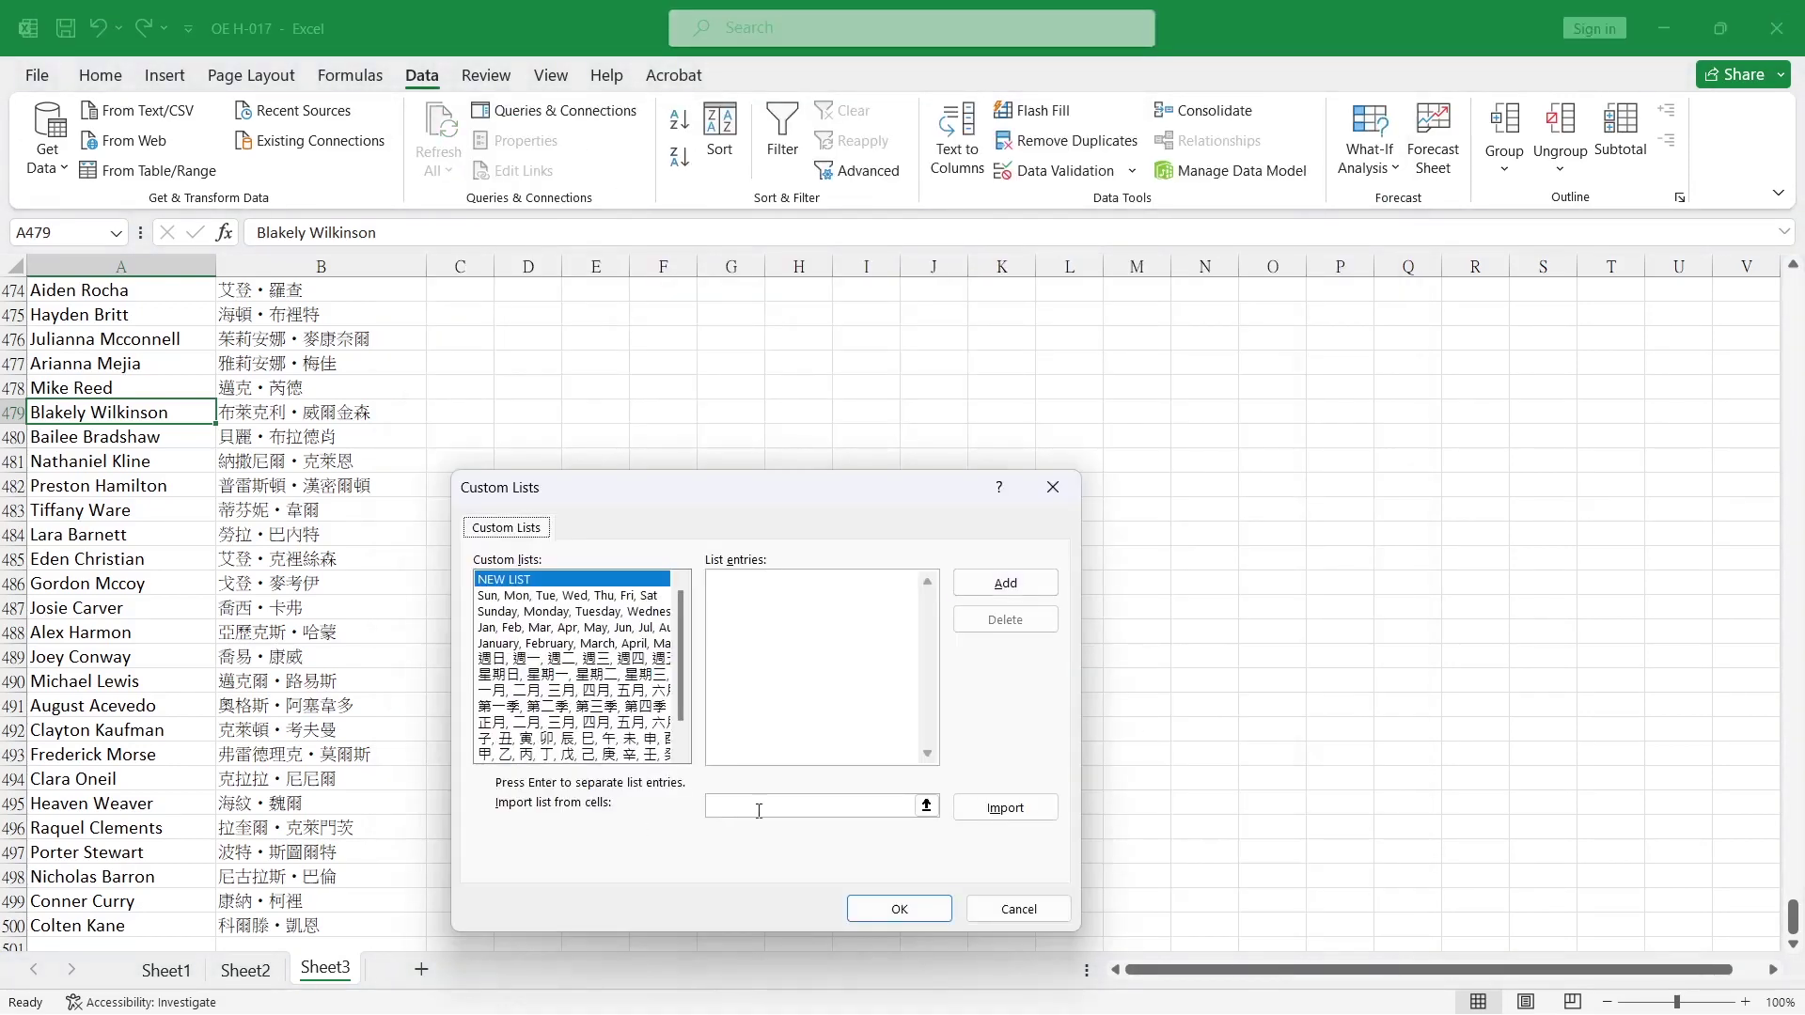
- Import the English names in $A$1:$A$500 as a new custom list
left_click(812, 807)
left_click(129, 298)
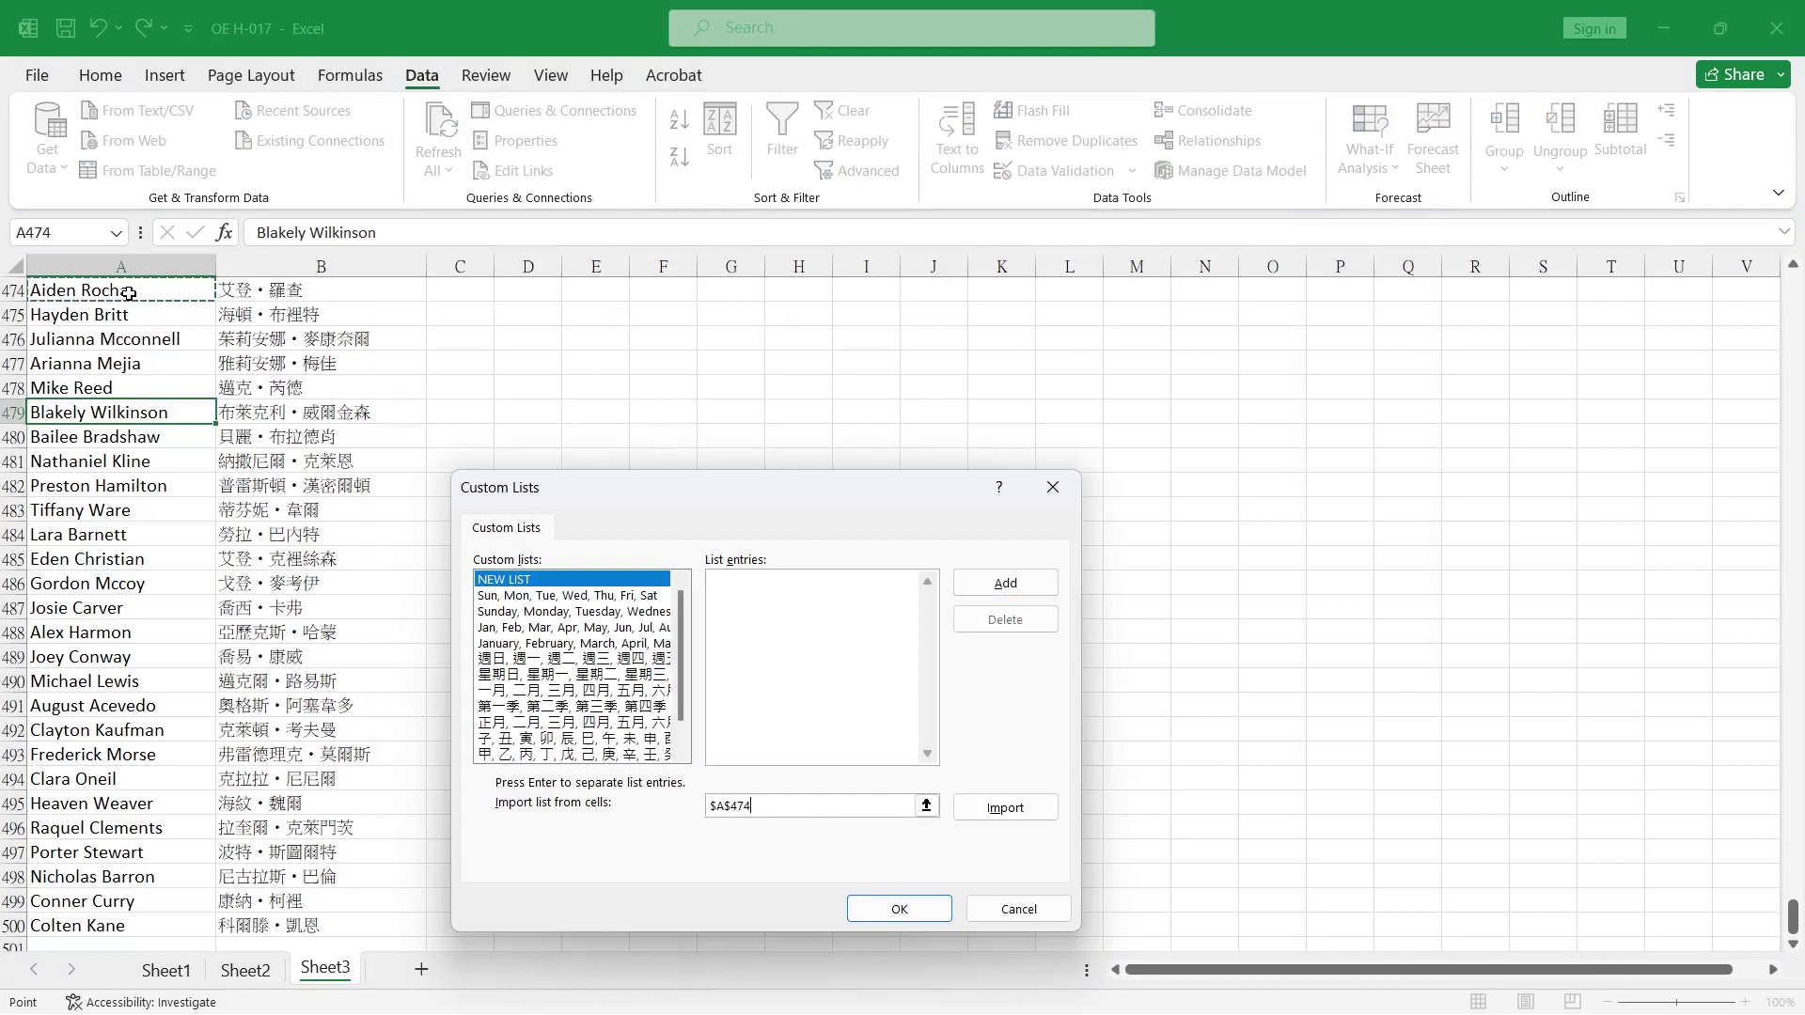
key("ctrl+Up")
key("ctrl+shift+Down")
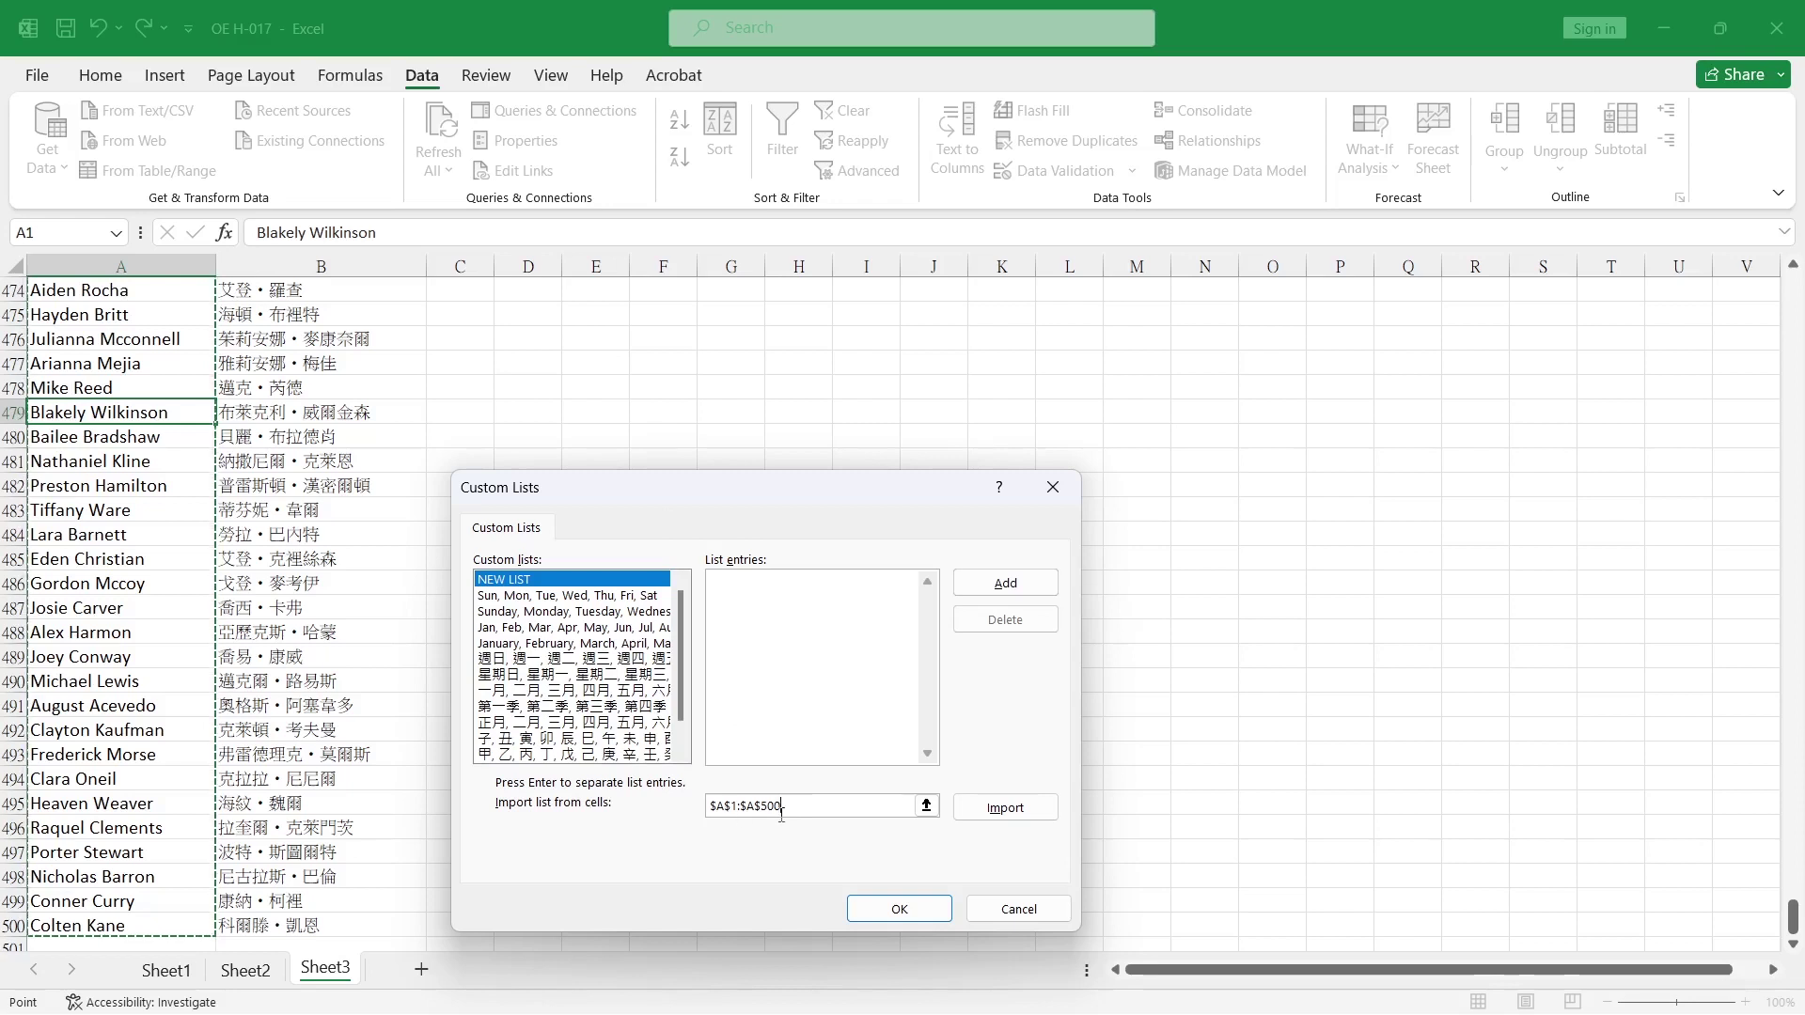
left_click(1005, 807)
left_click(1005, 583)
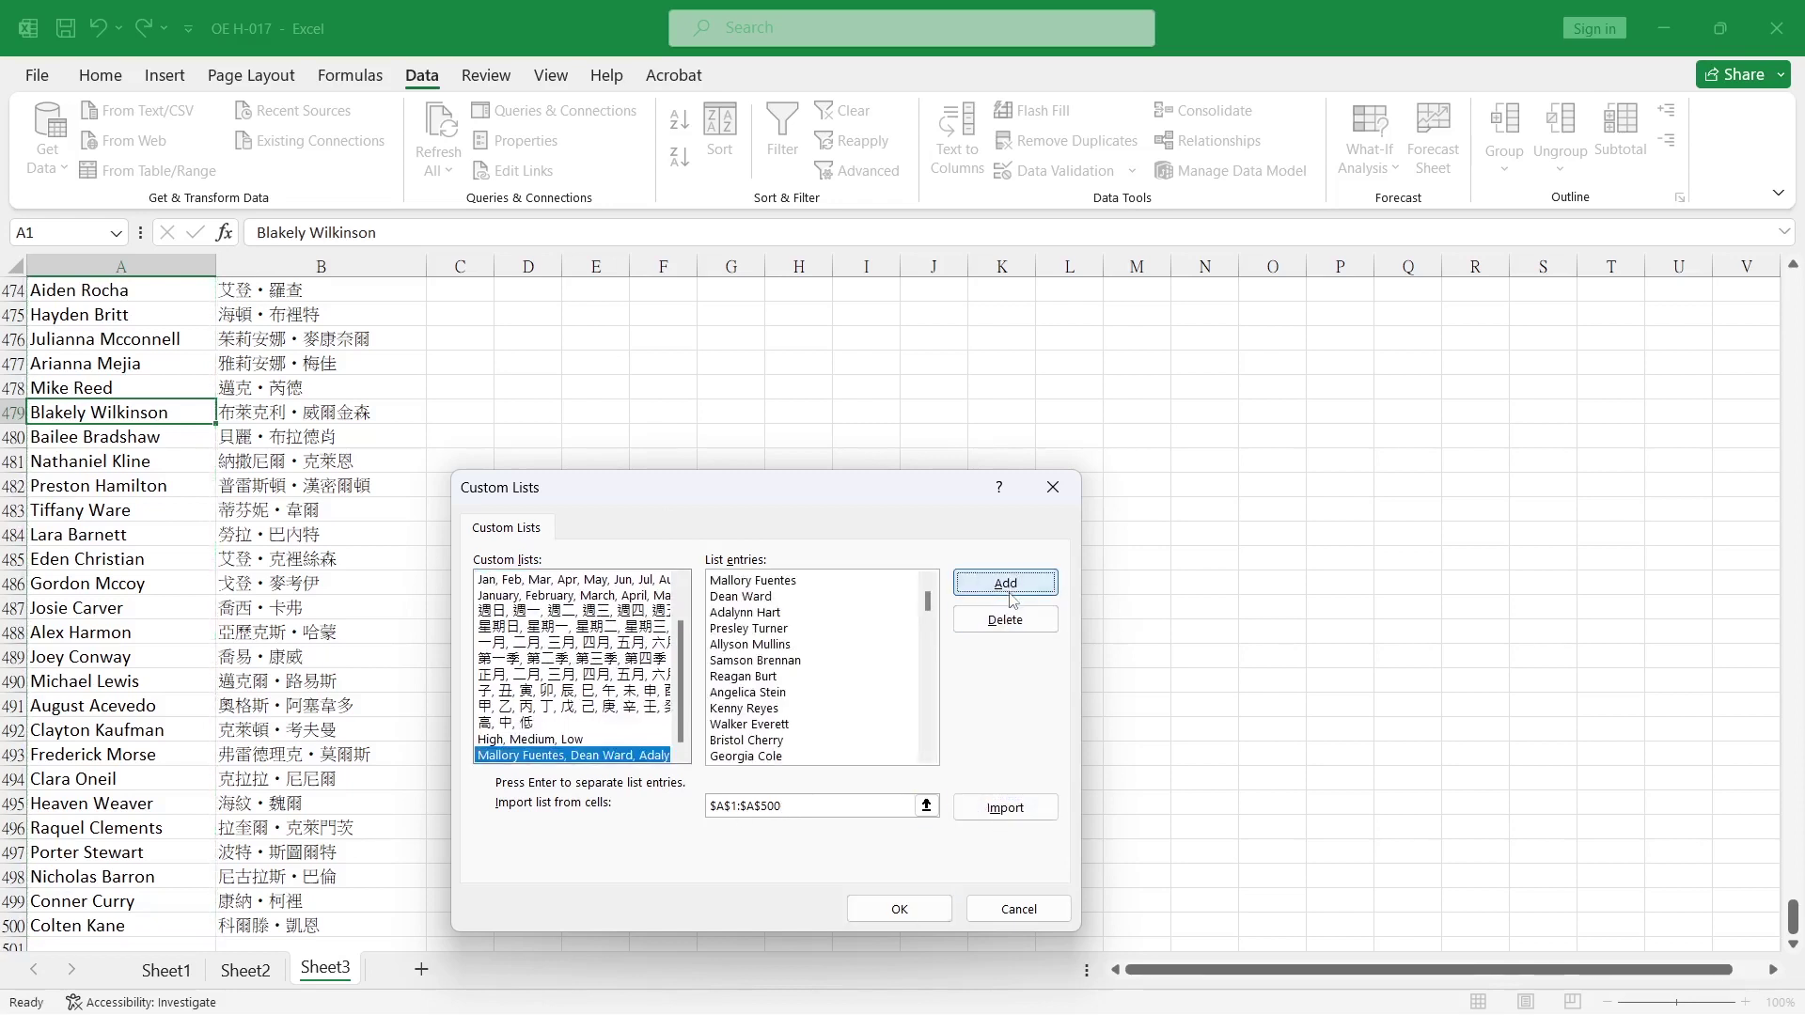
- Import the Chinese names in $B$1:$B$500 as another custom list
left_click(826, 801)
left_click(344, 297)
left_click(386, 301)
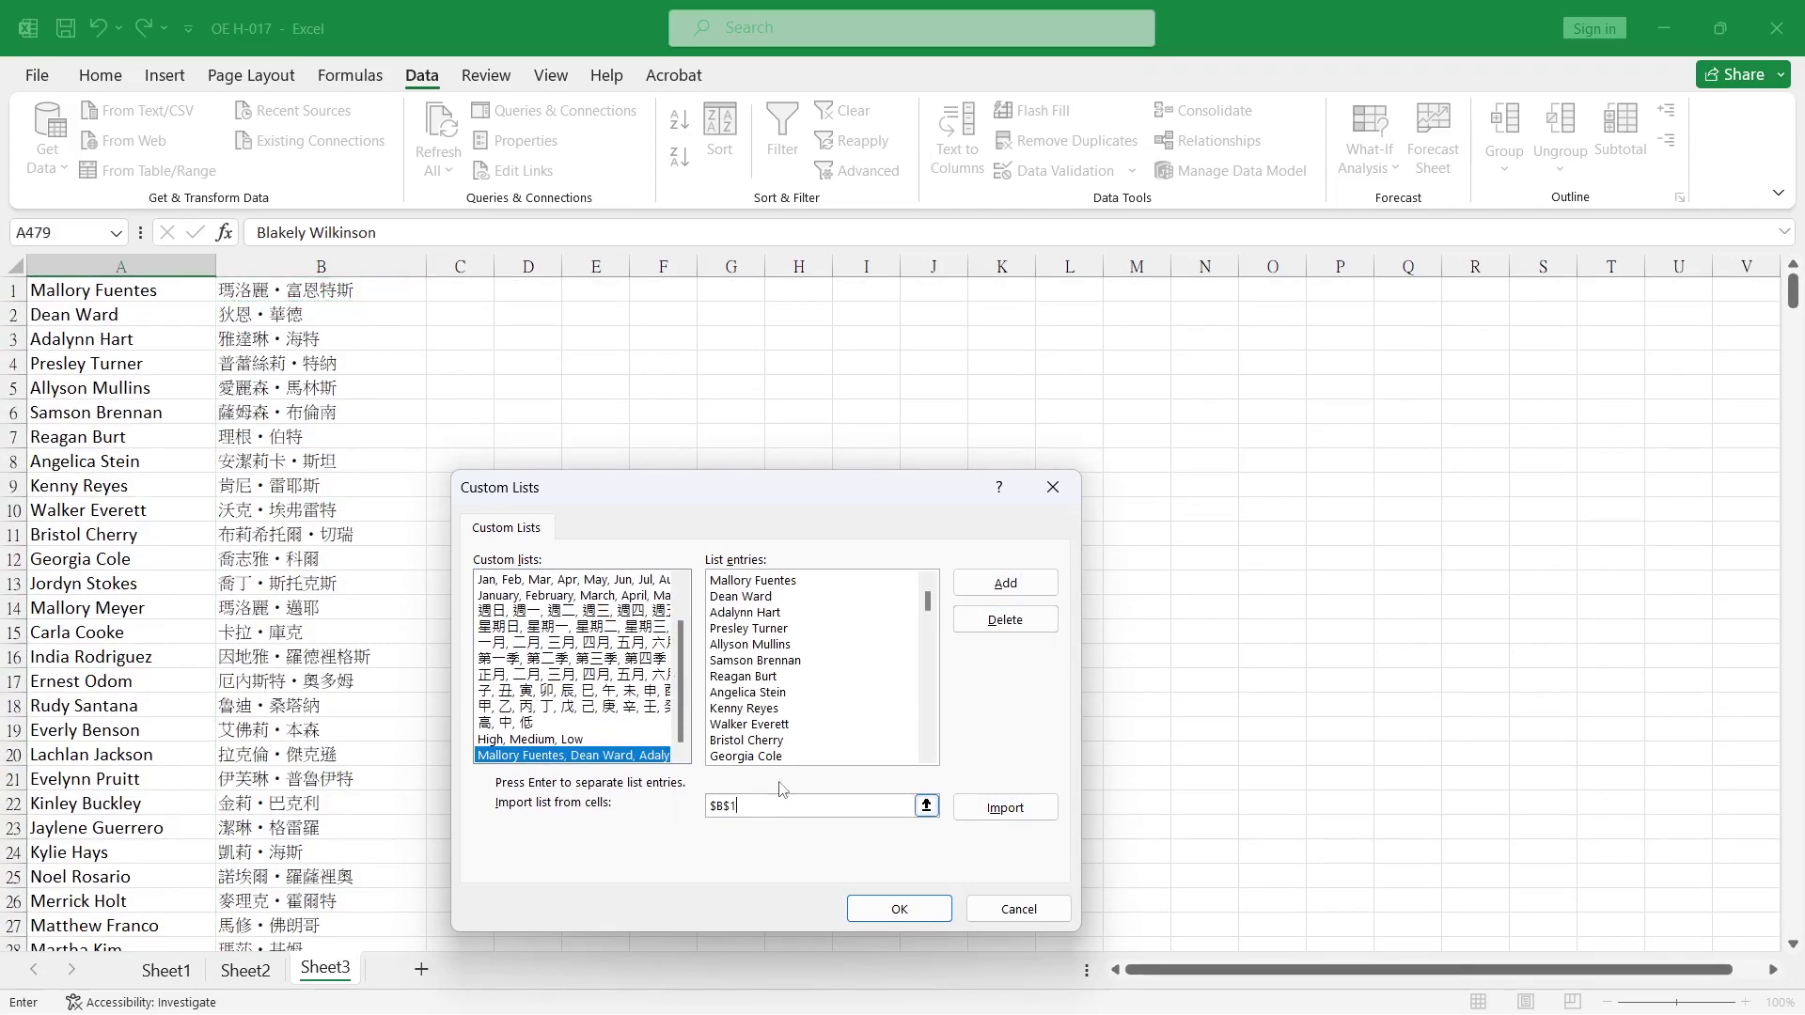
key("ctrl+shift+Down")
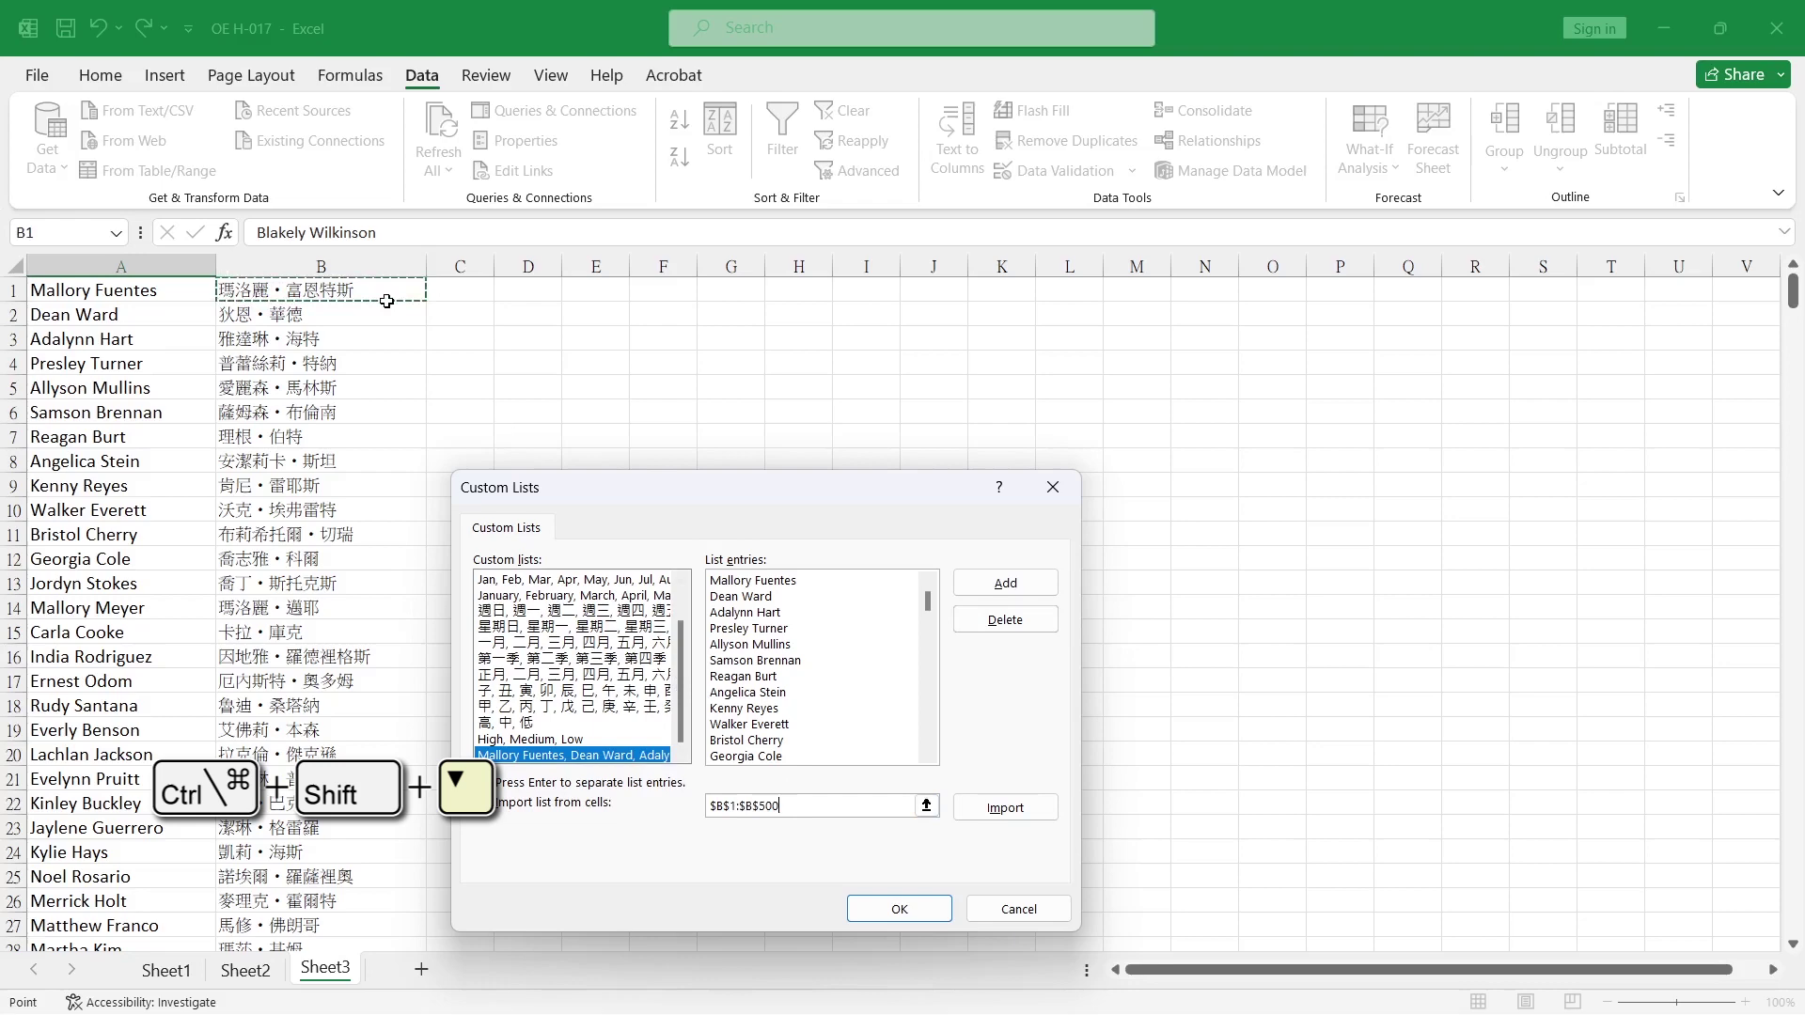
left_click(994, 807)
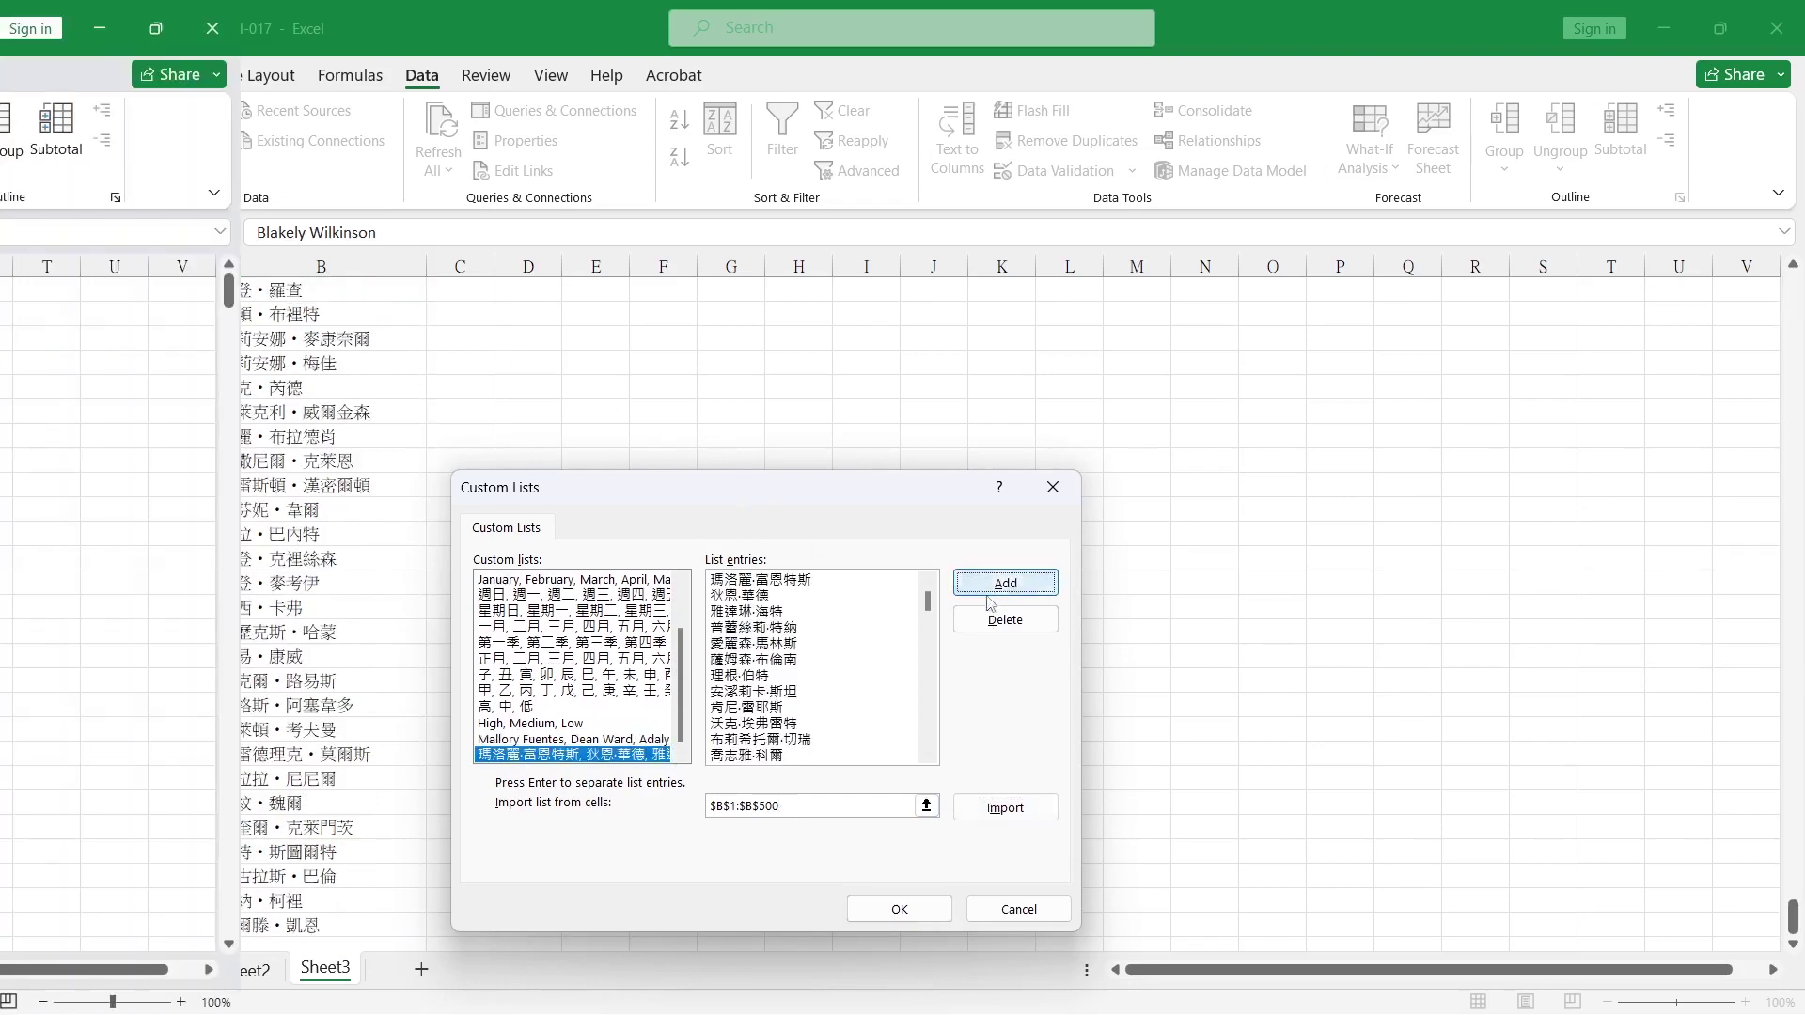
left_click_drag(683, 683, 690, 757)
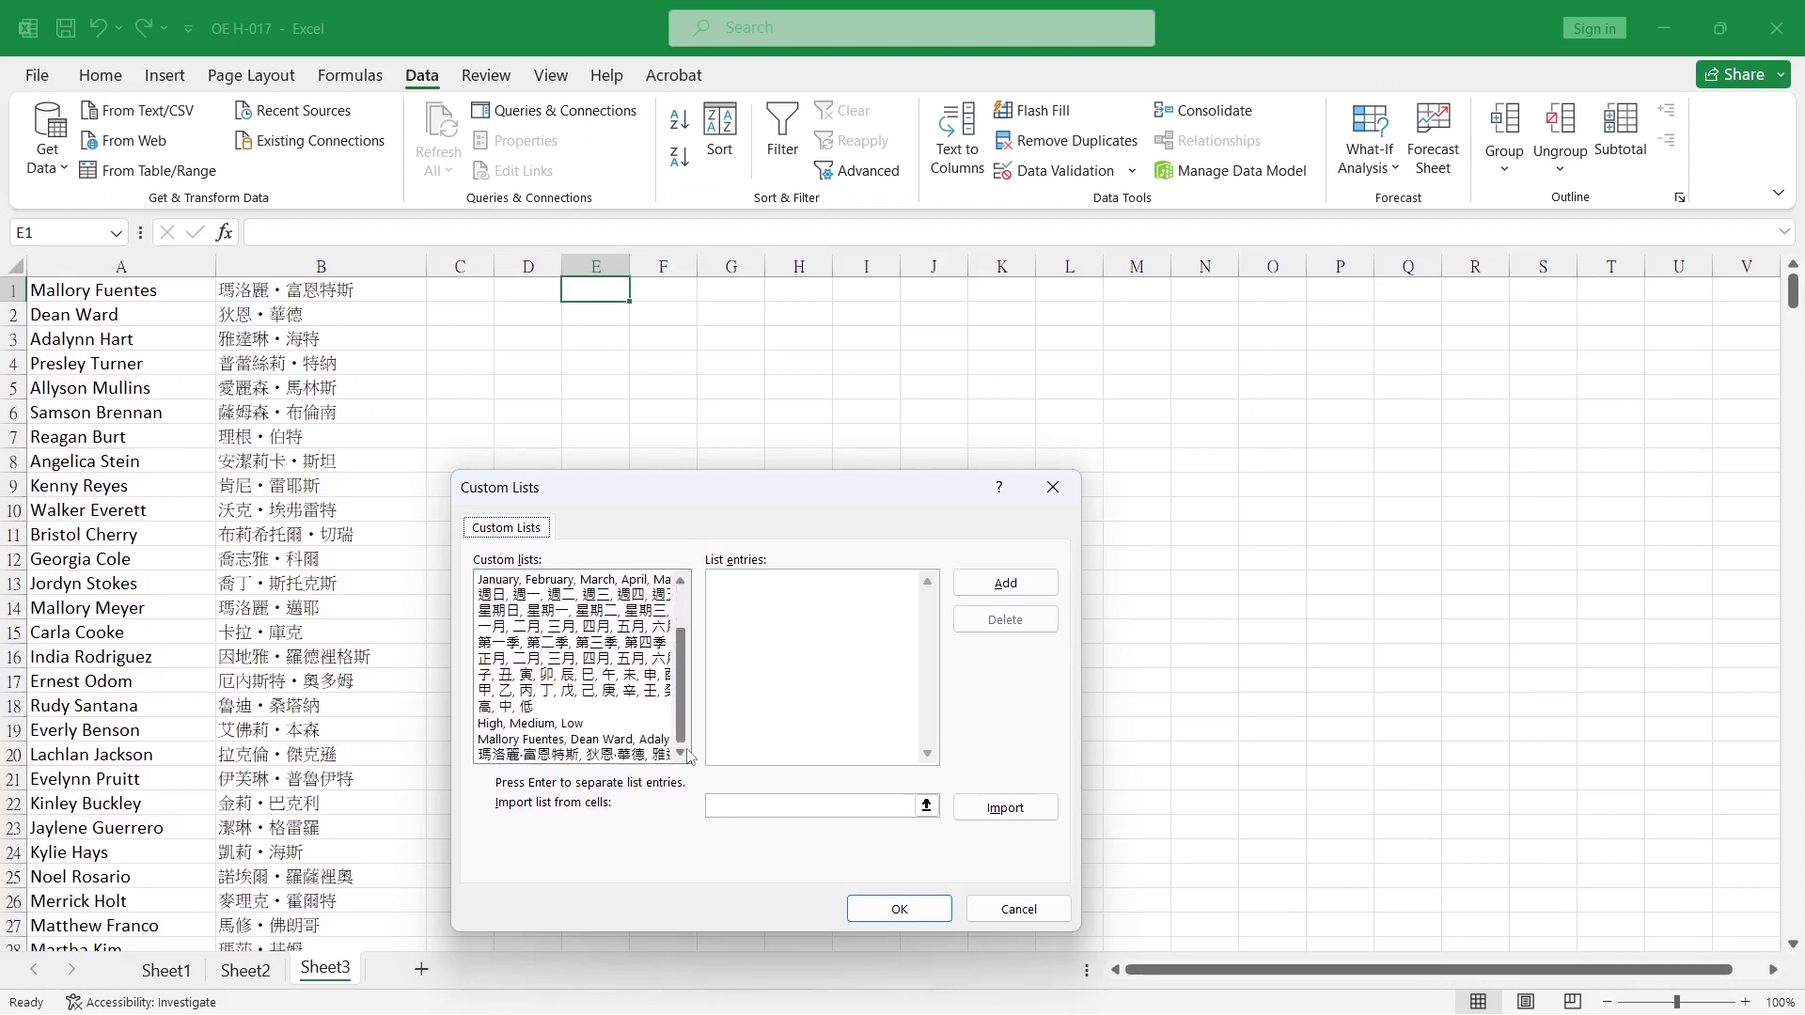
- Paste the imported English-name list entries into column E from E1 and widen the column
left_click(628, 739)
key("ctrl+a")
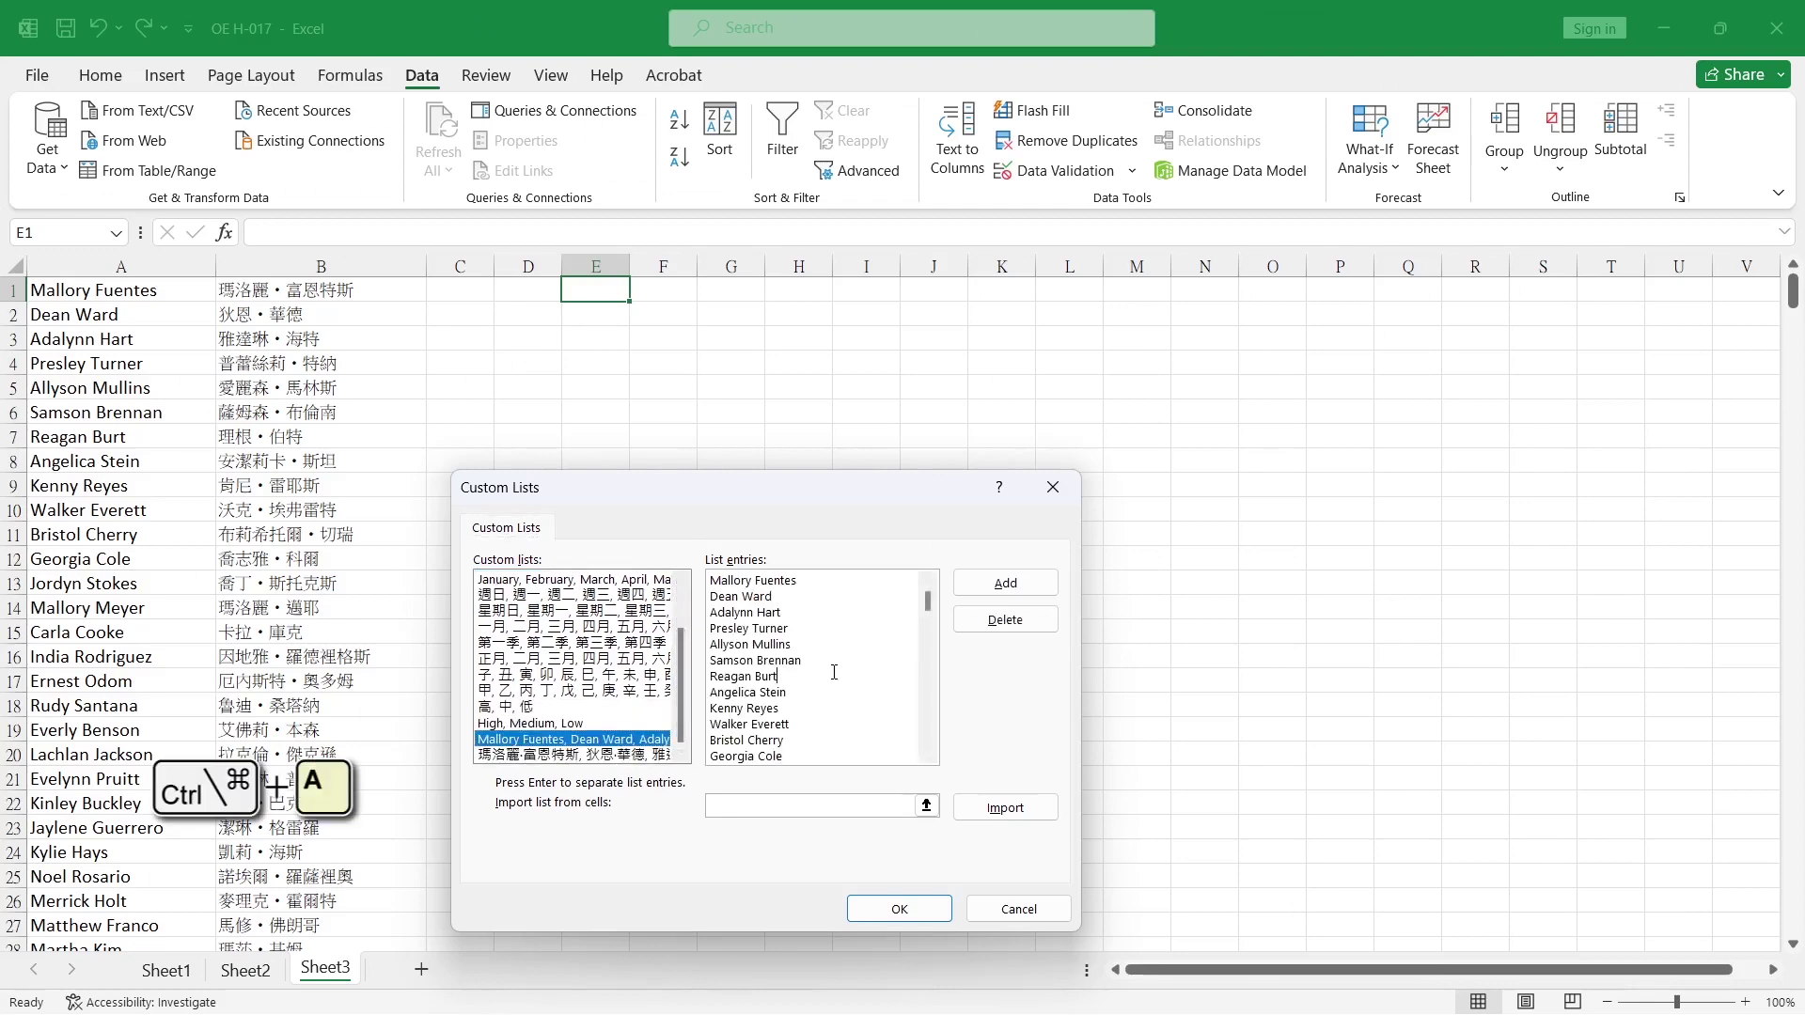
key("ctrl+c")
left_click(1018, 909)
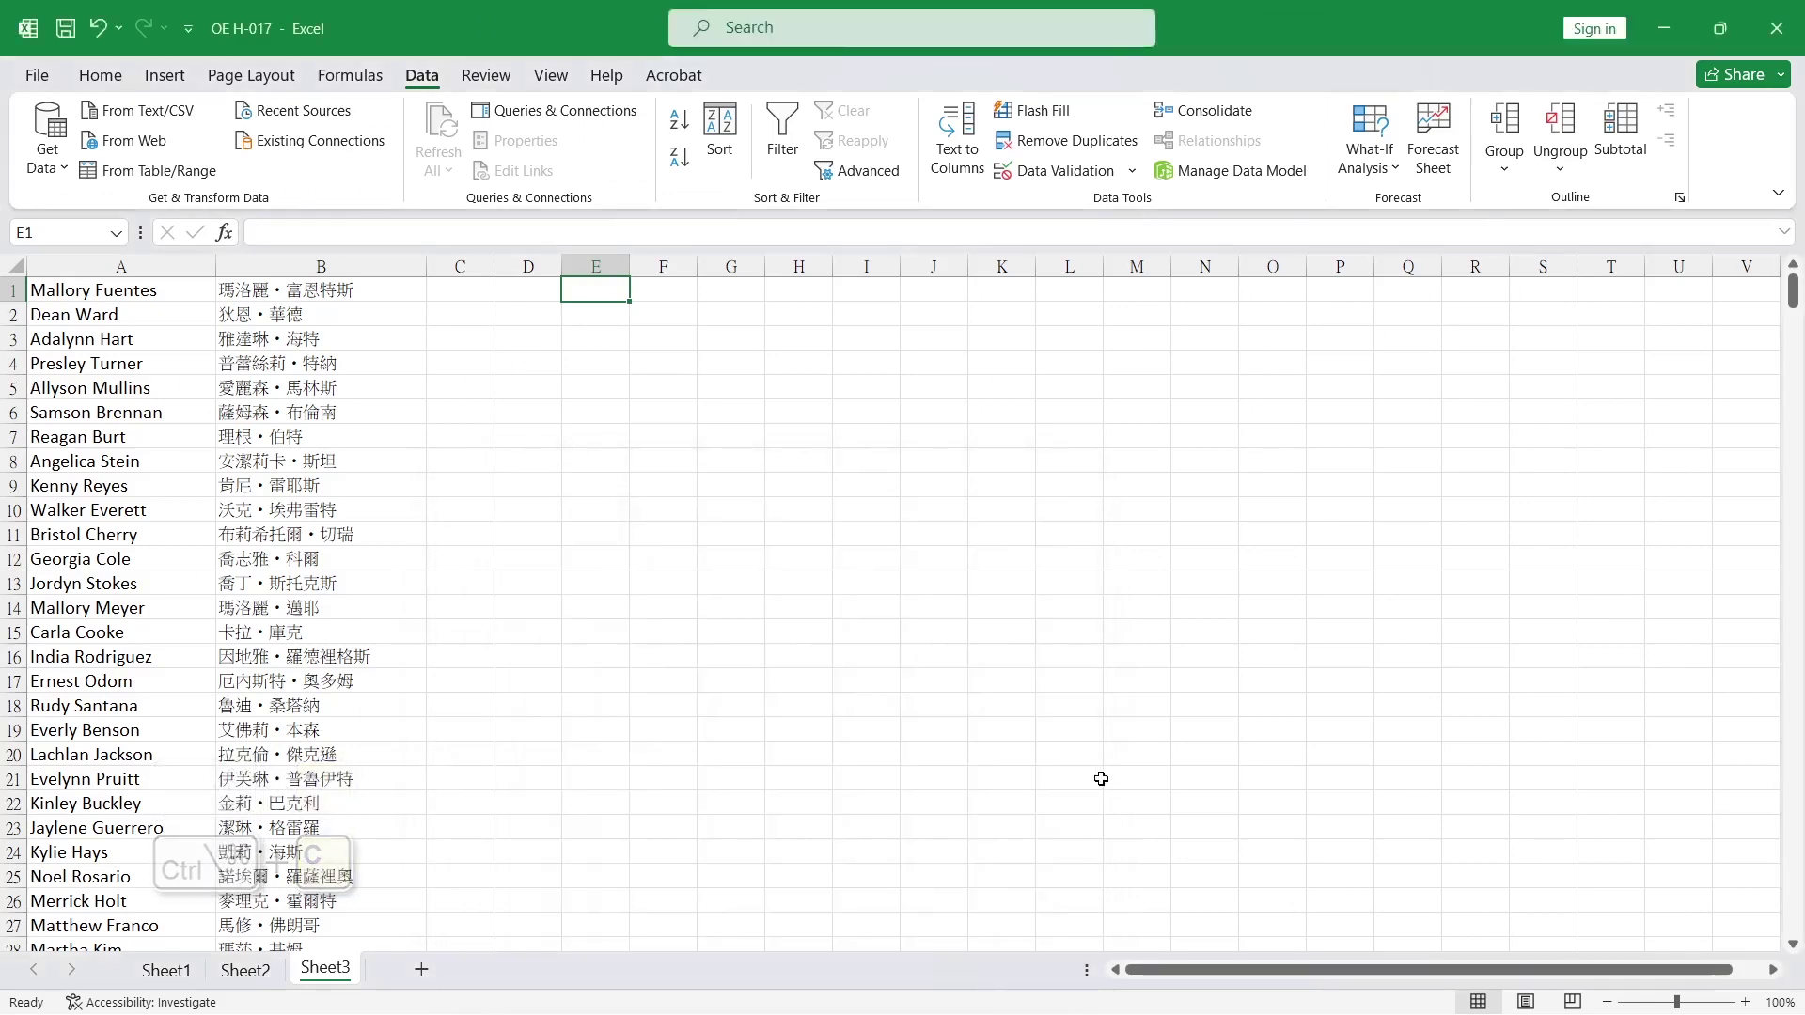
left_click(1334, 879)
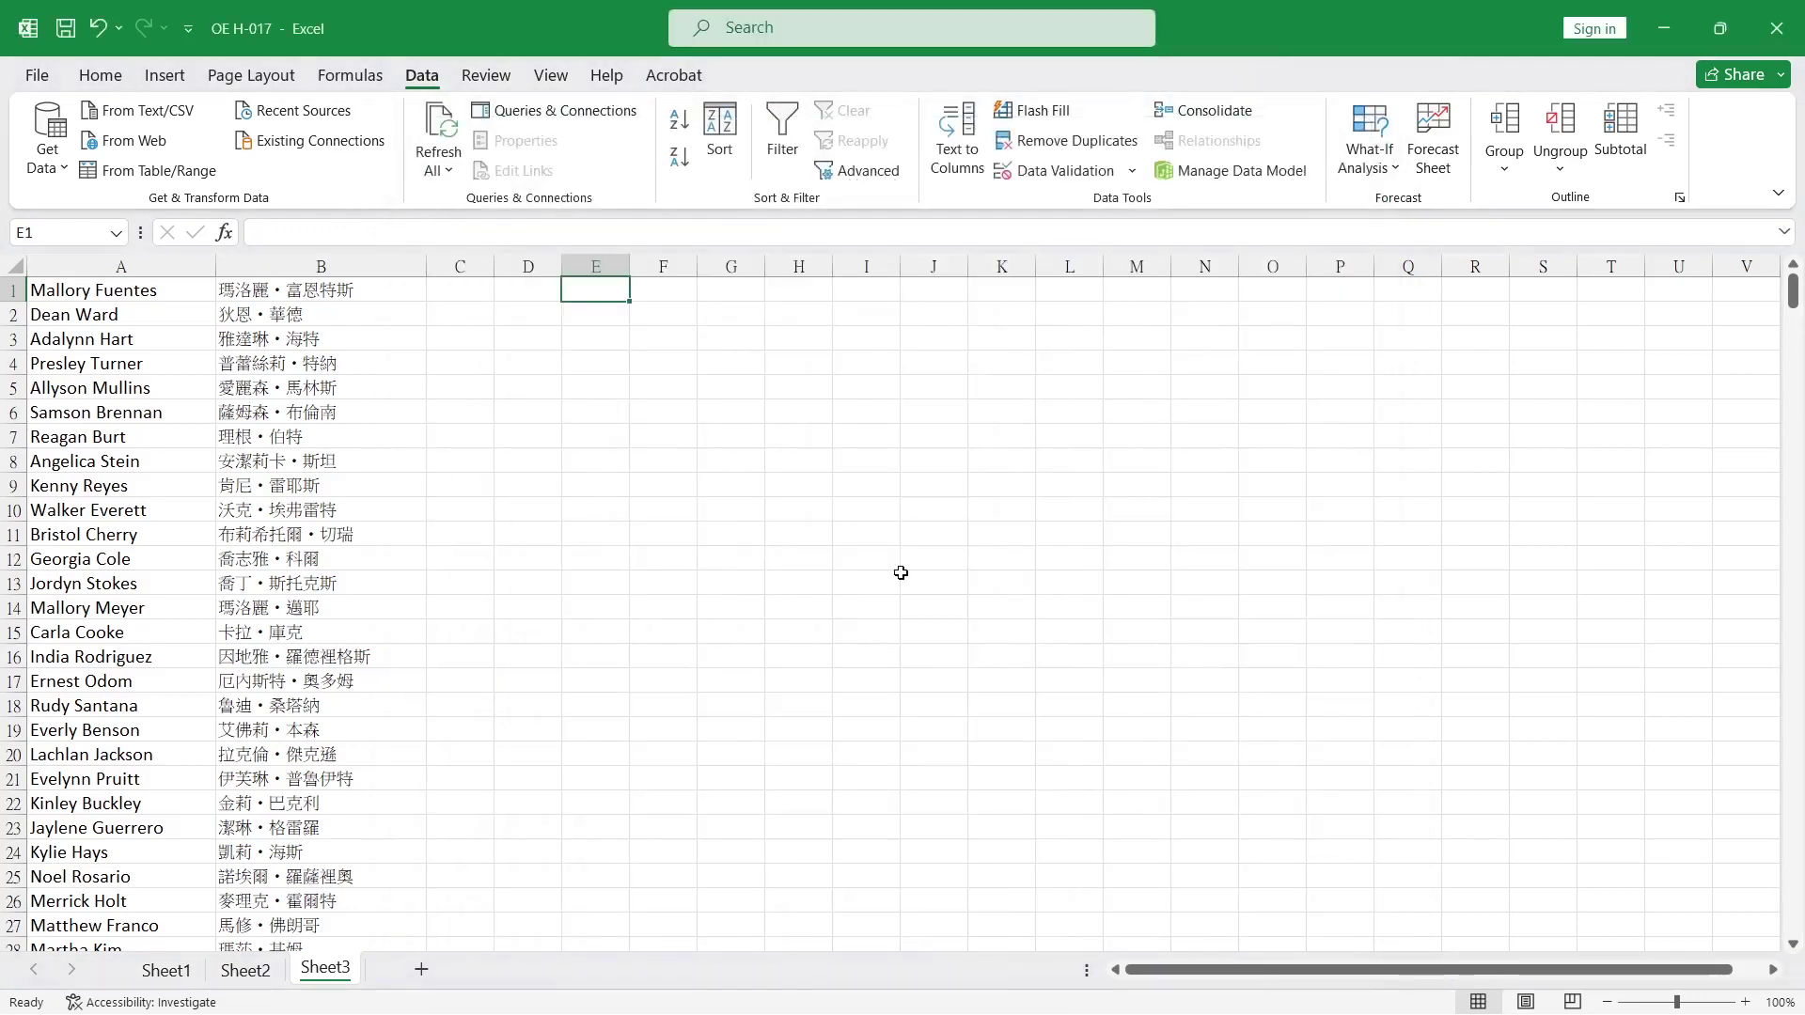
key("ctrl+v")
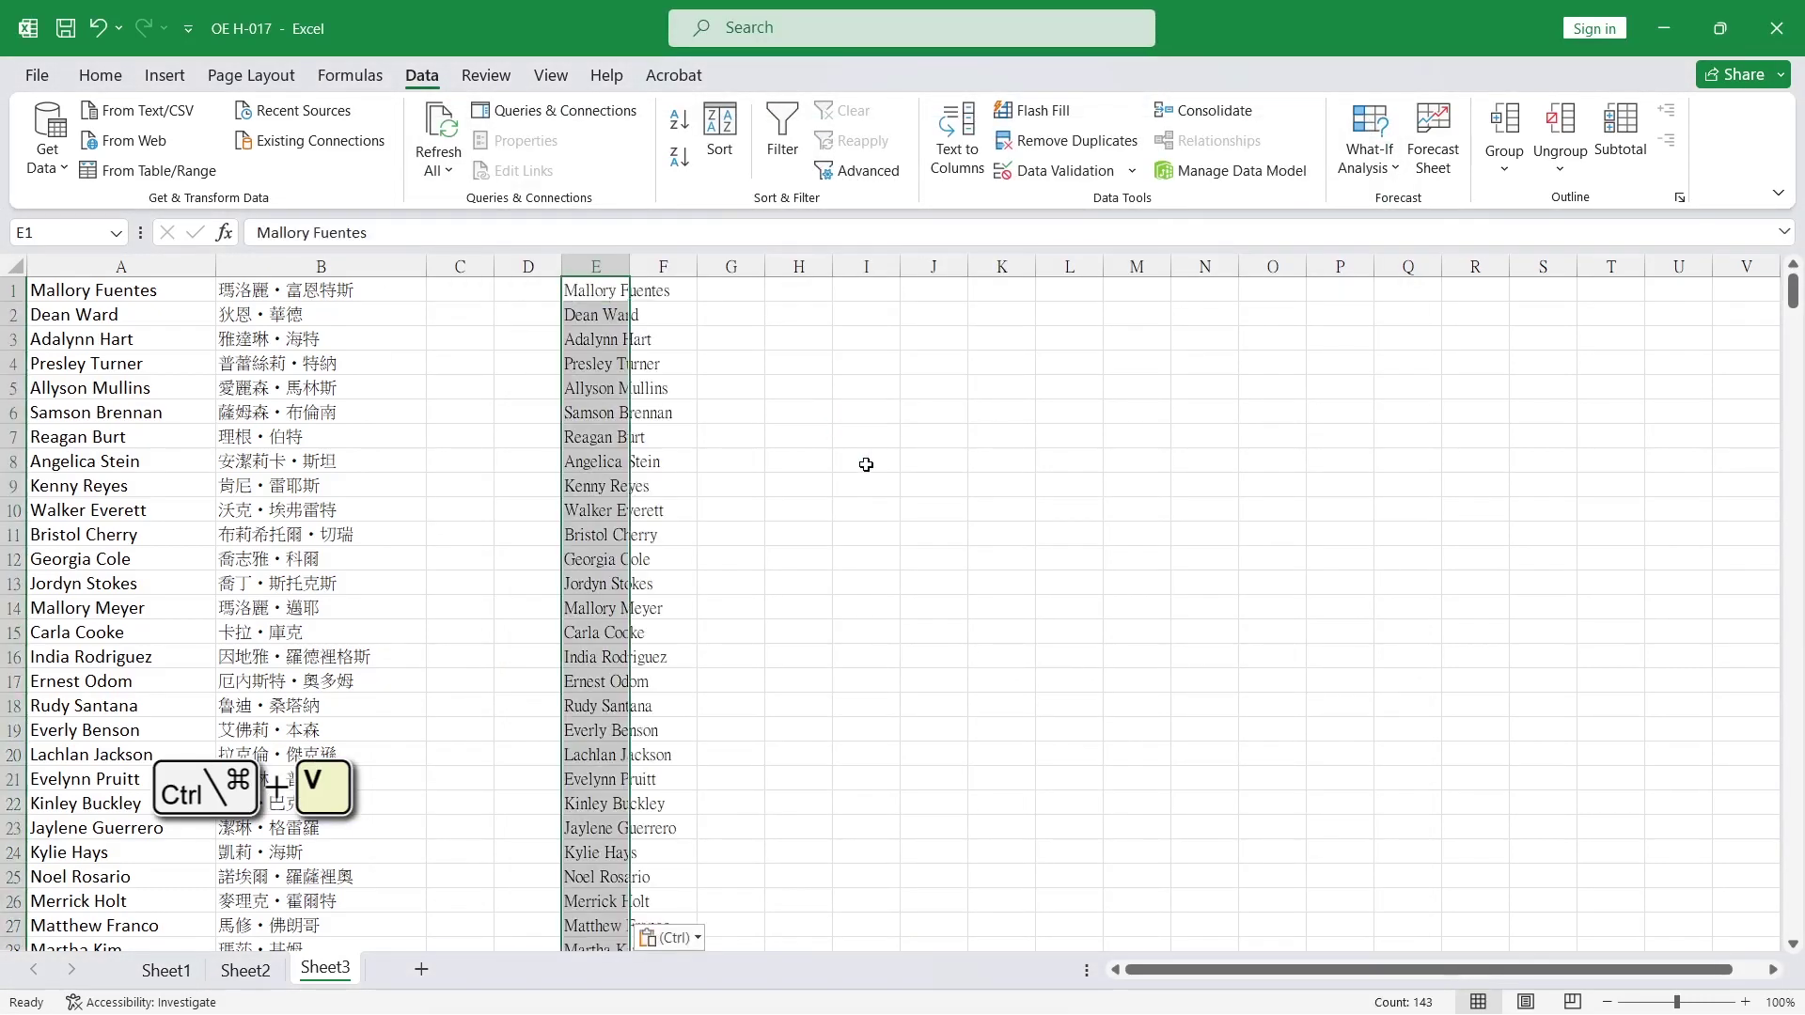
left_click(625, 509)
left_click_drag(629, 256, 713, 262)
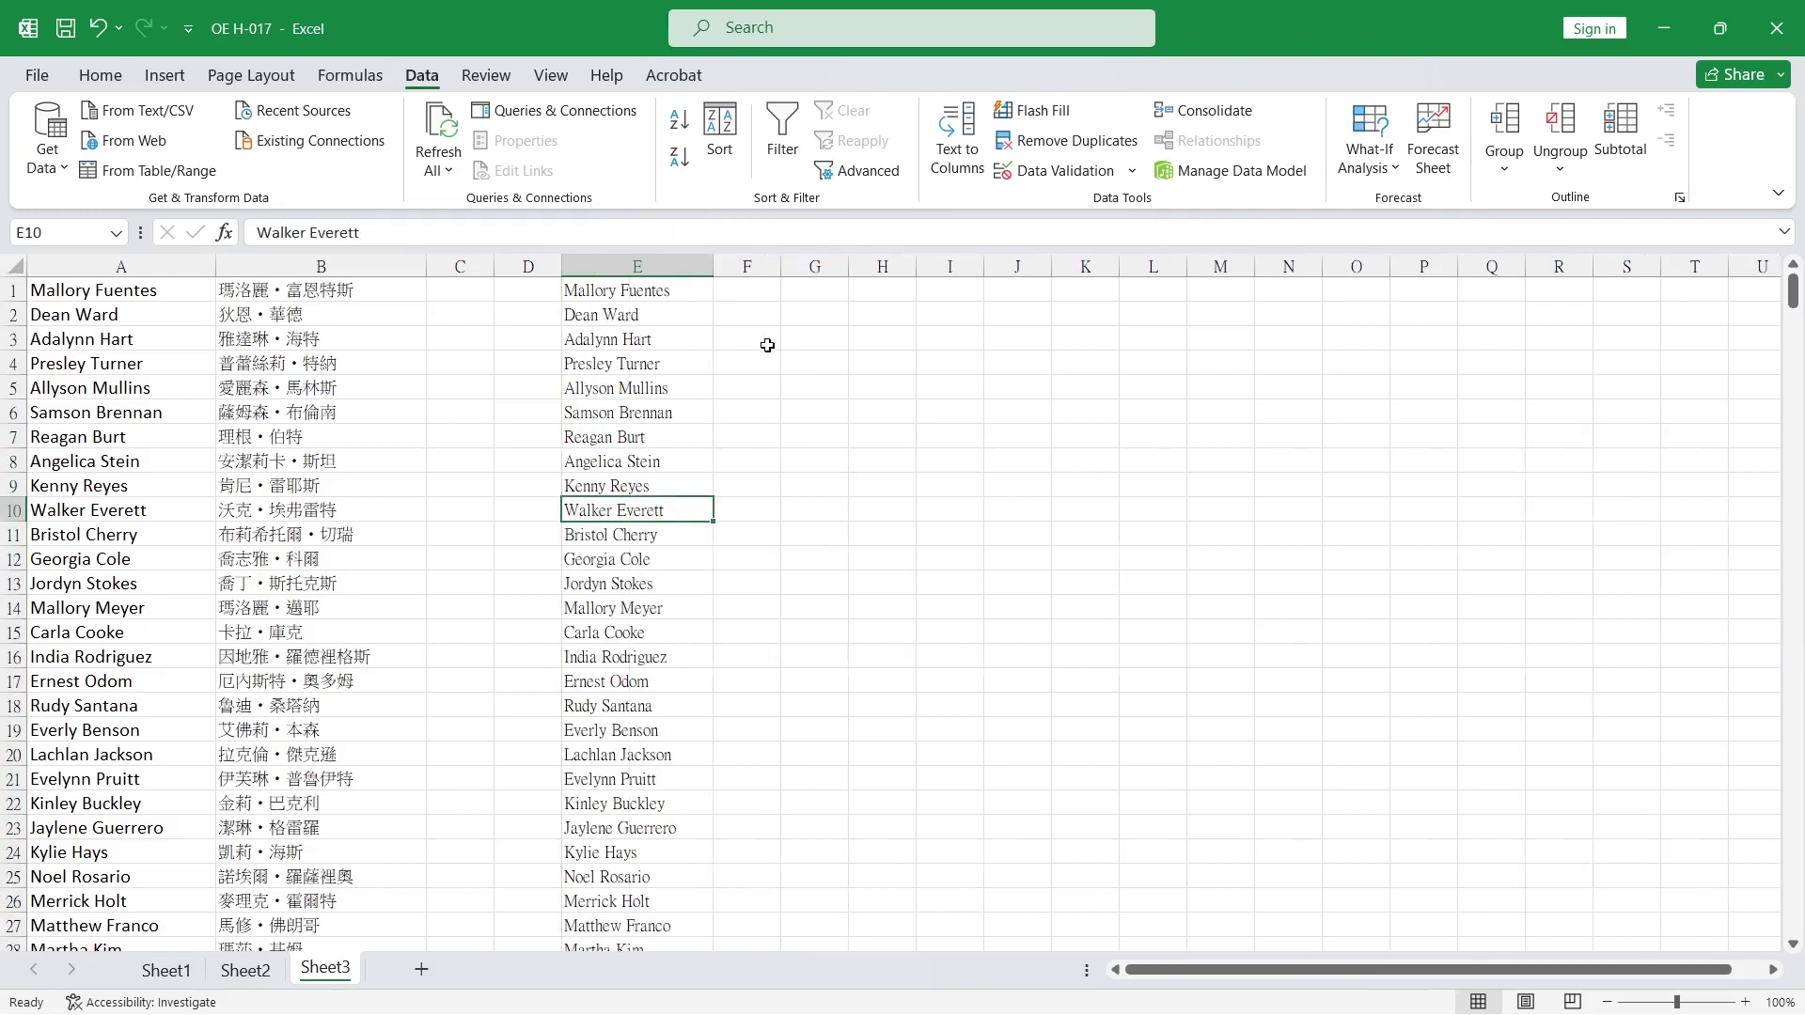
left_click(754, 336)
left_click(733, 291)
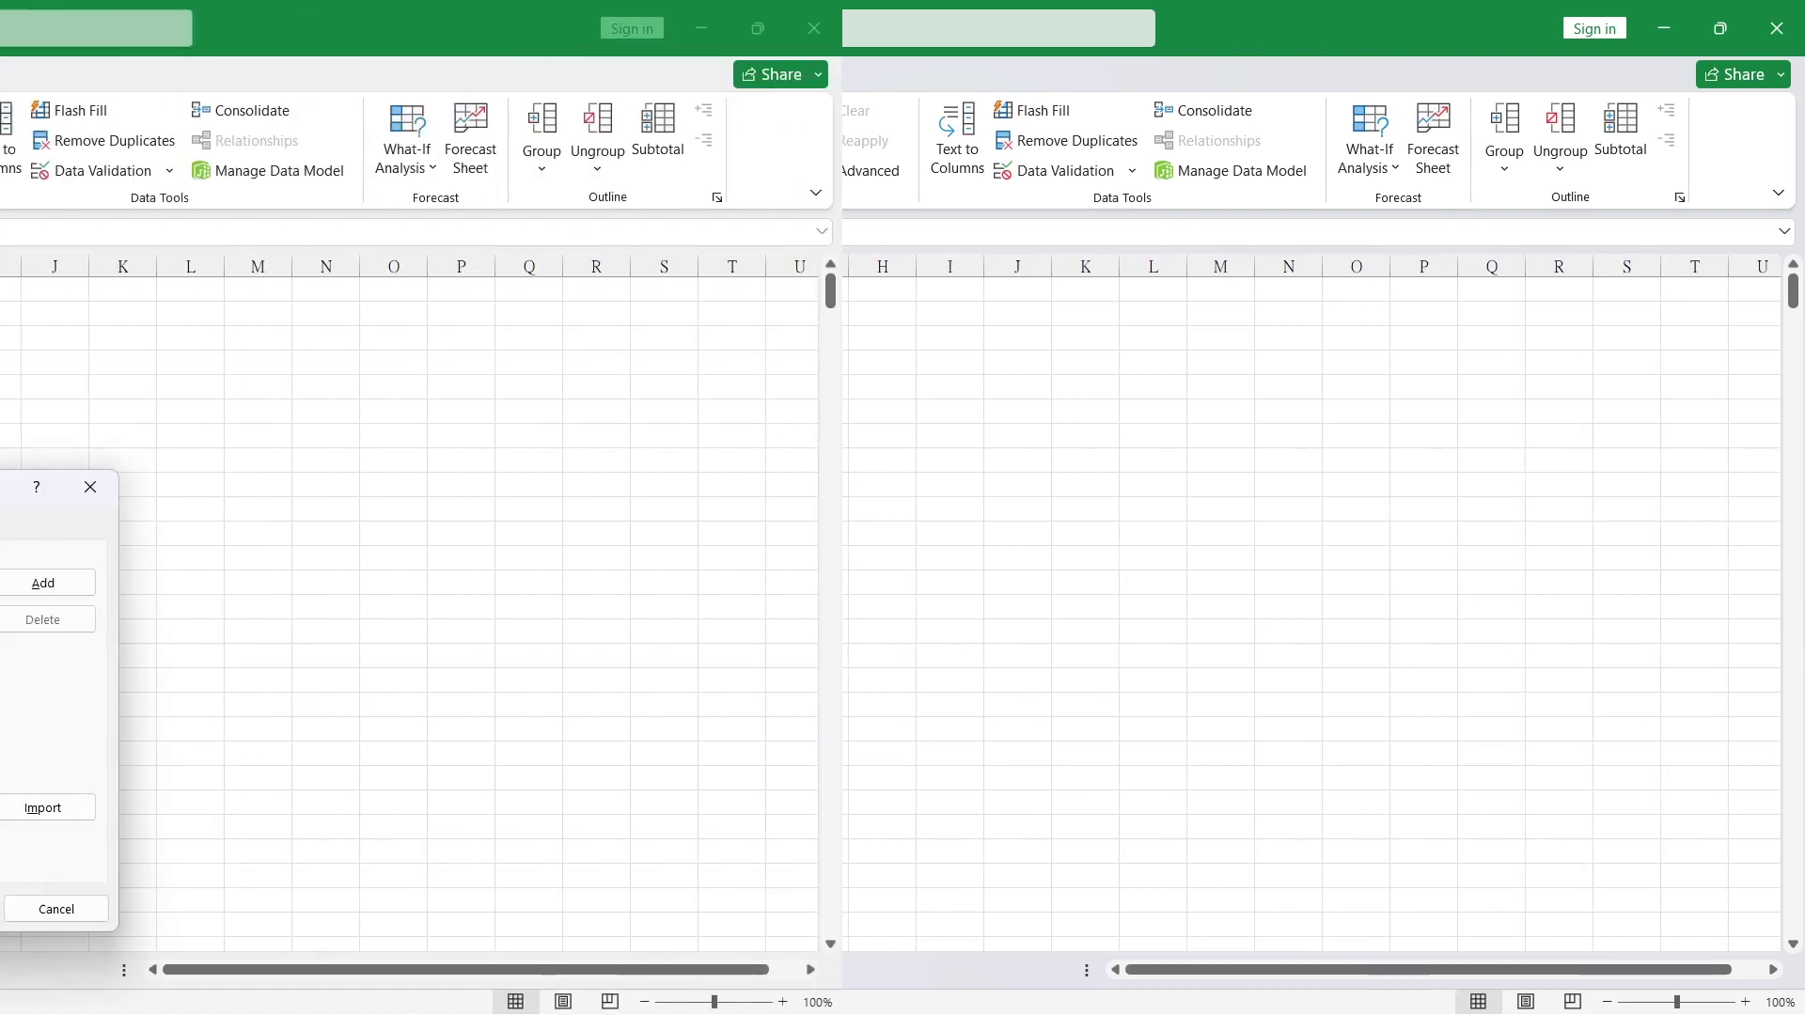
- Copy every entry of the Chinese-name custom list and paste them into column F starting at F1
key("ctrl+a")
key("ctrl+c")
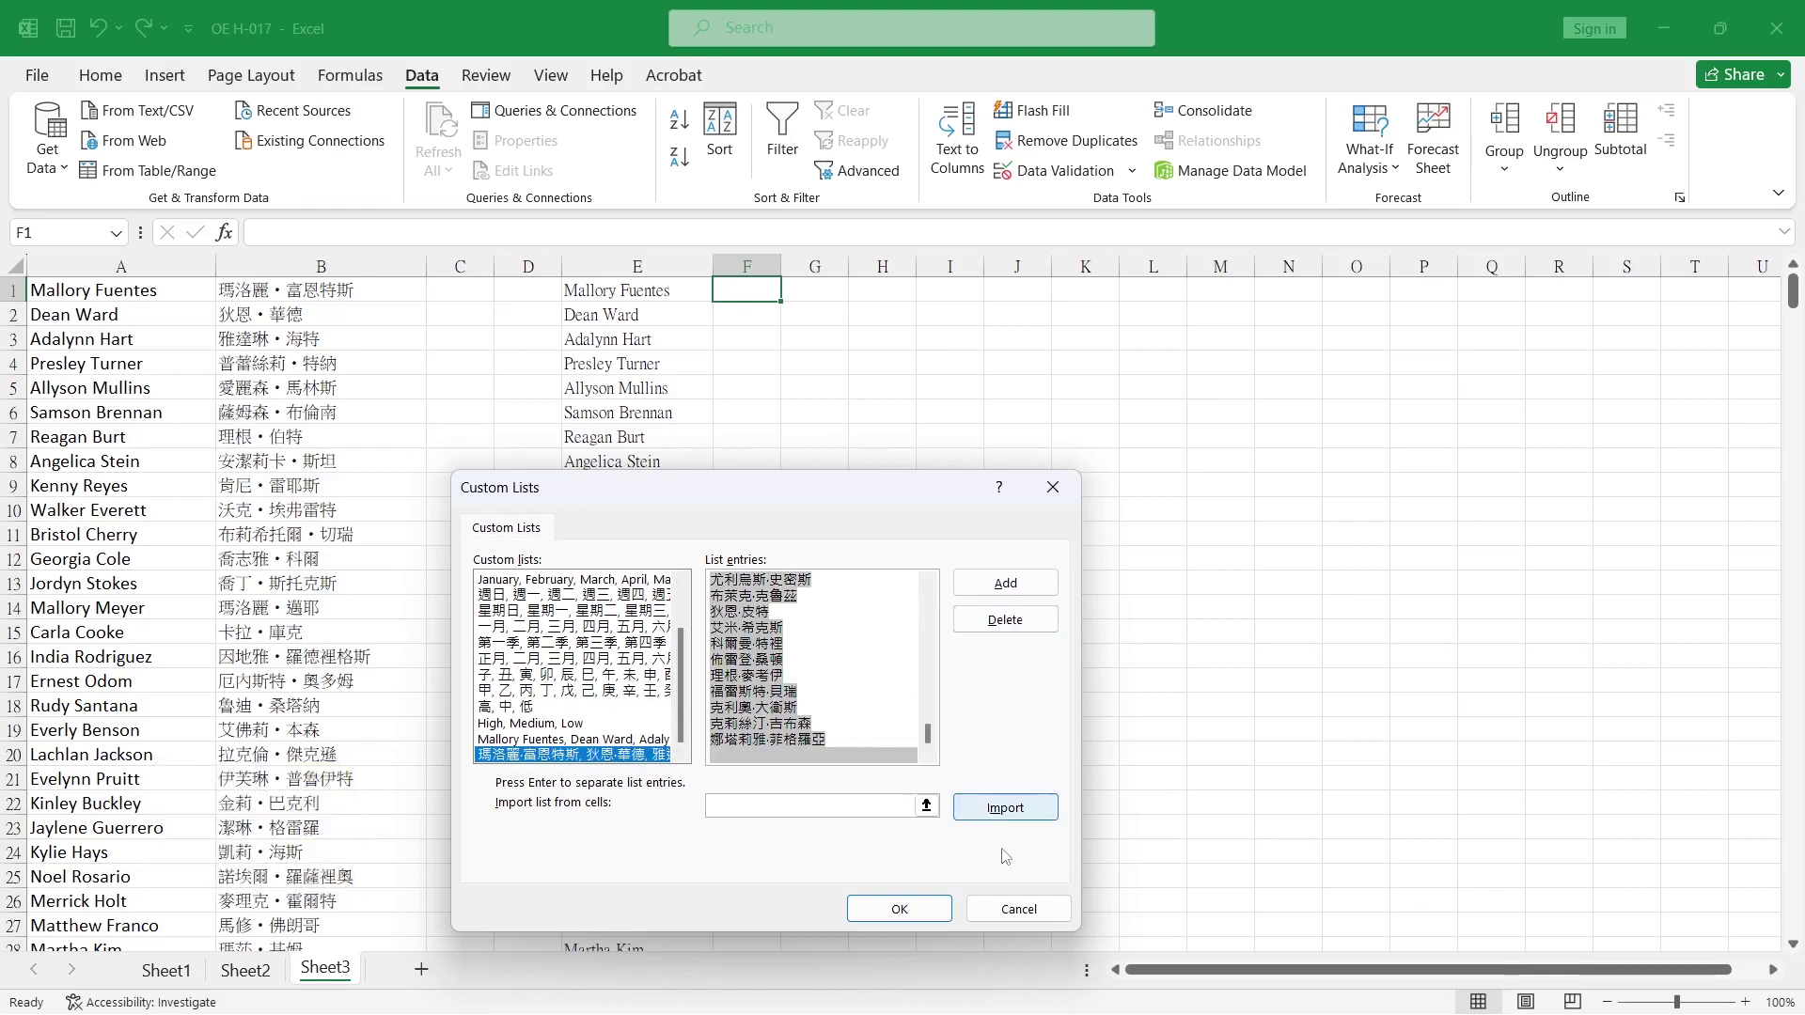
left_click(1013, 917)
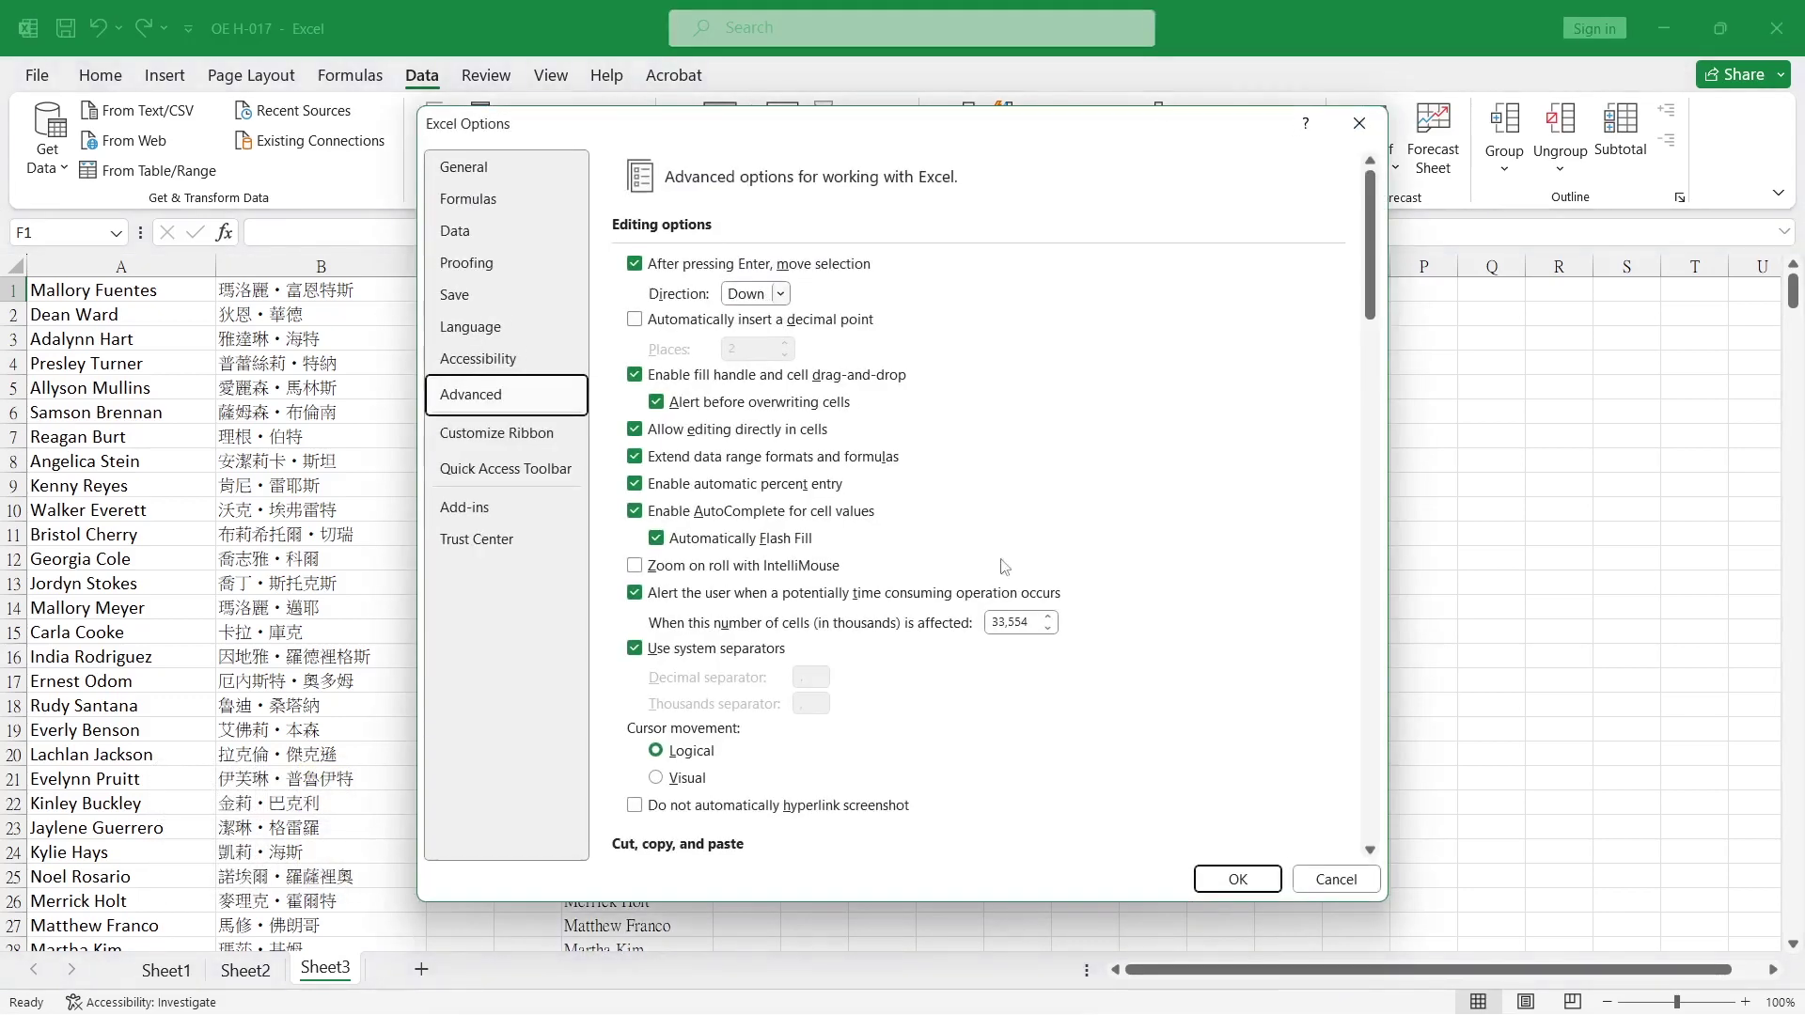
left_click(1334, 879)
key("ctrl+v")
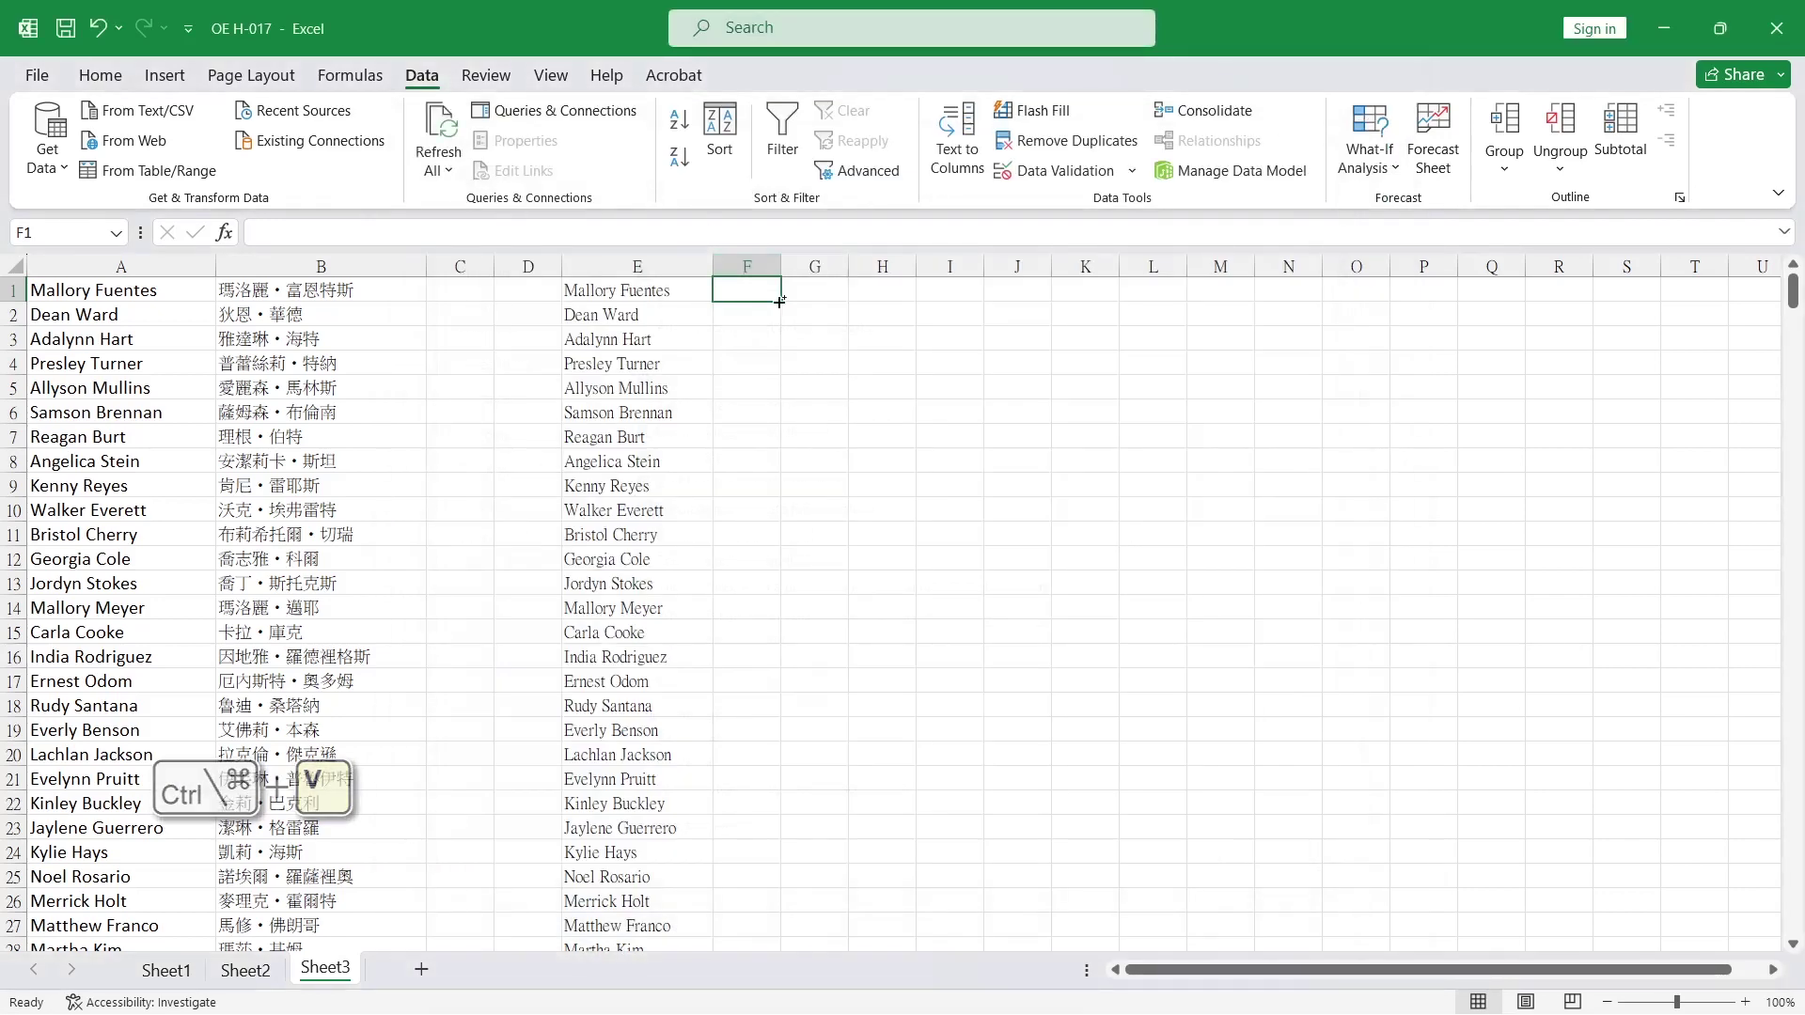
key("ctrl")
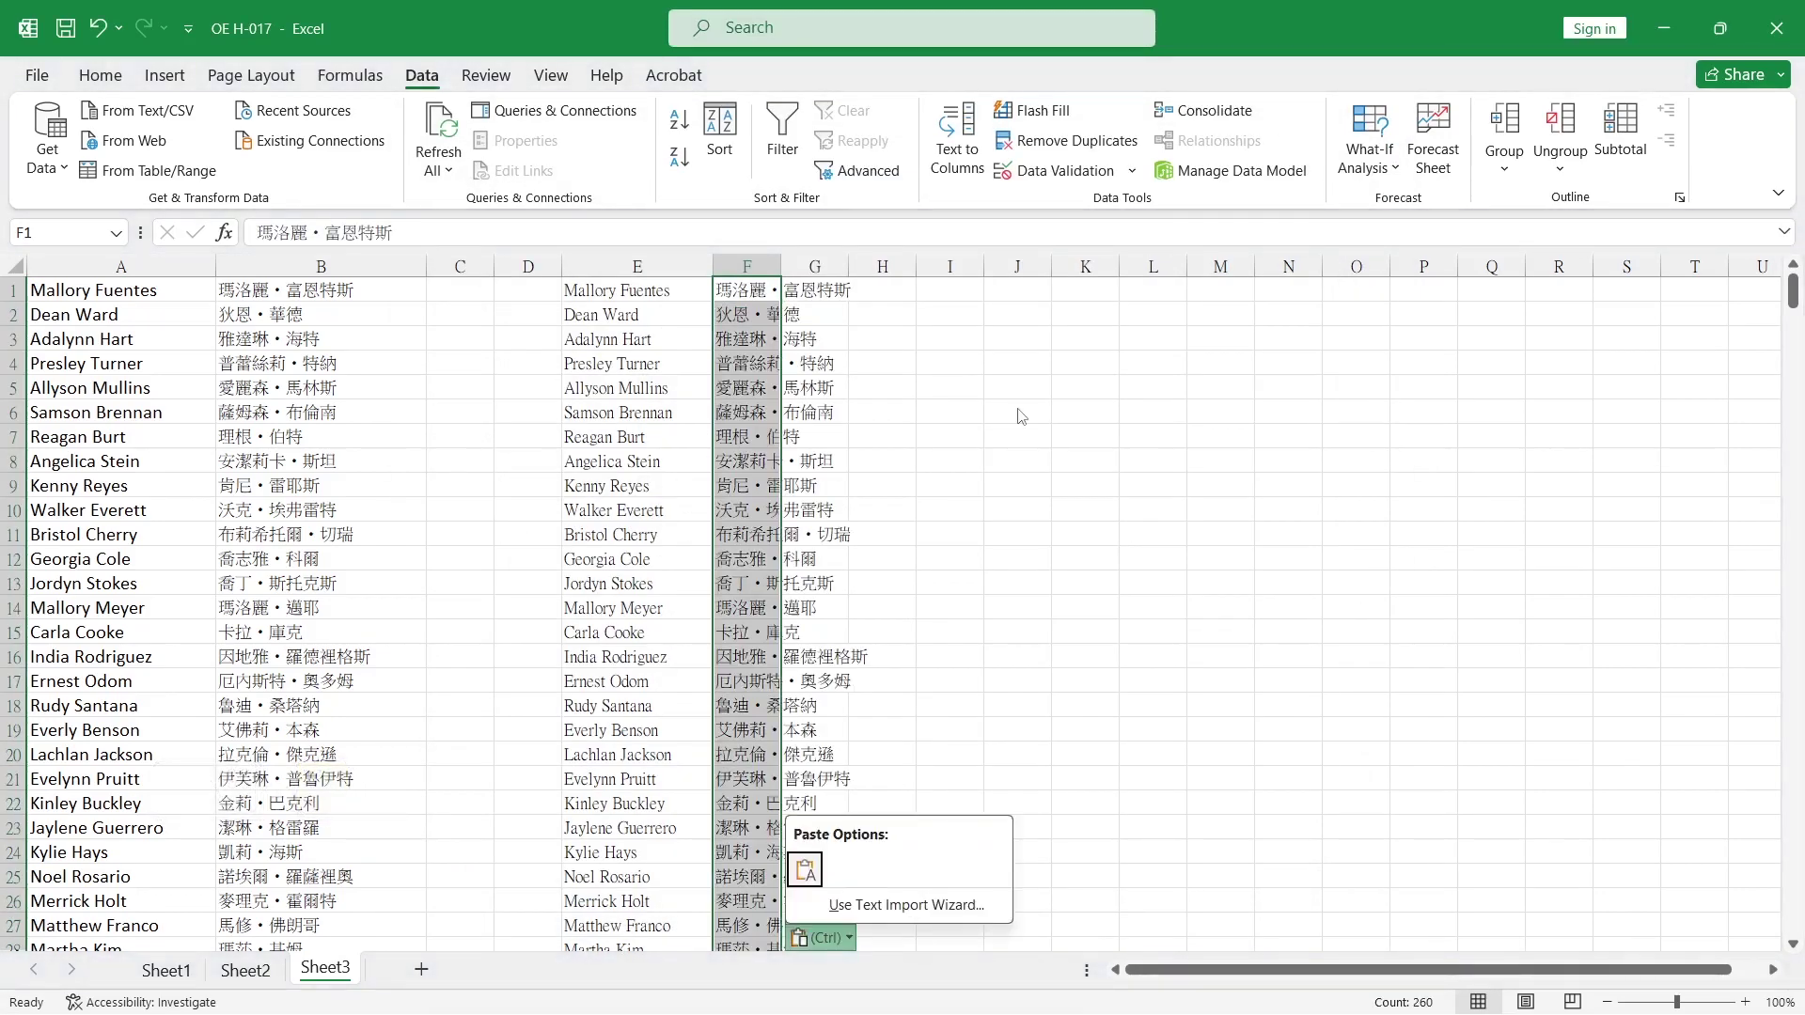
key("Escape")
key("Escape")
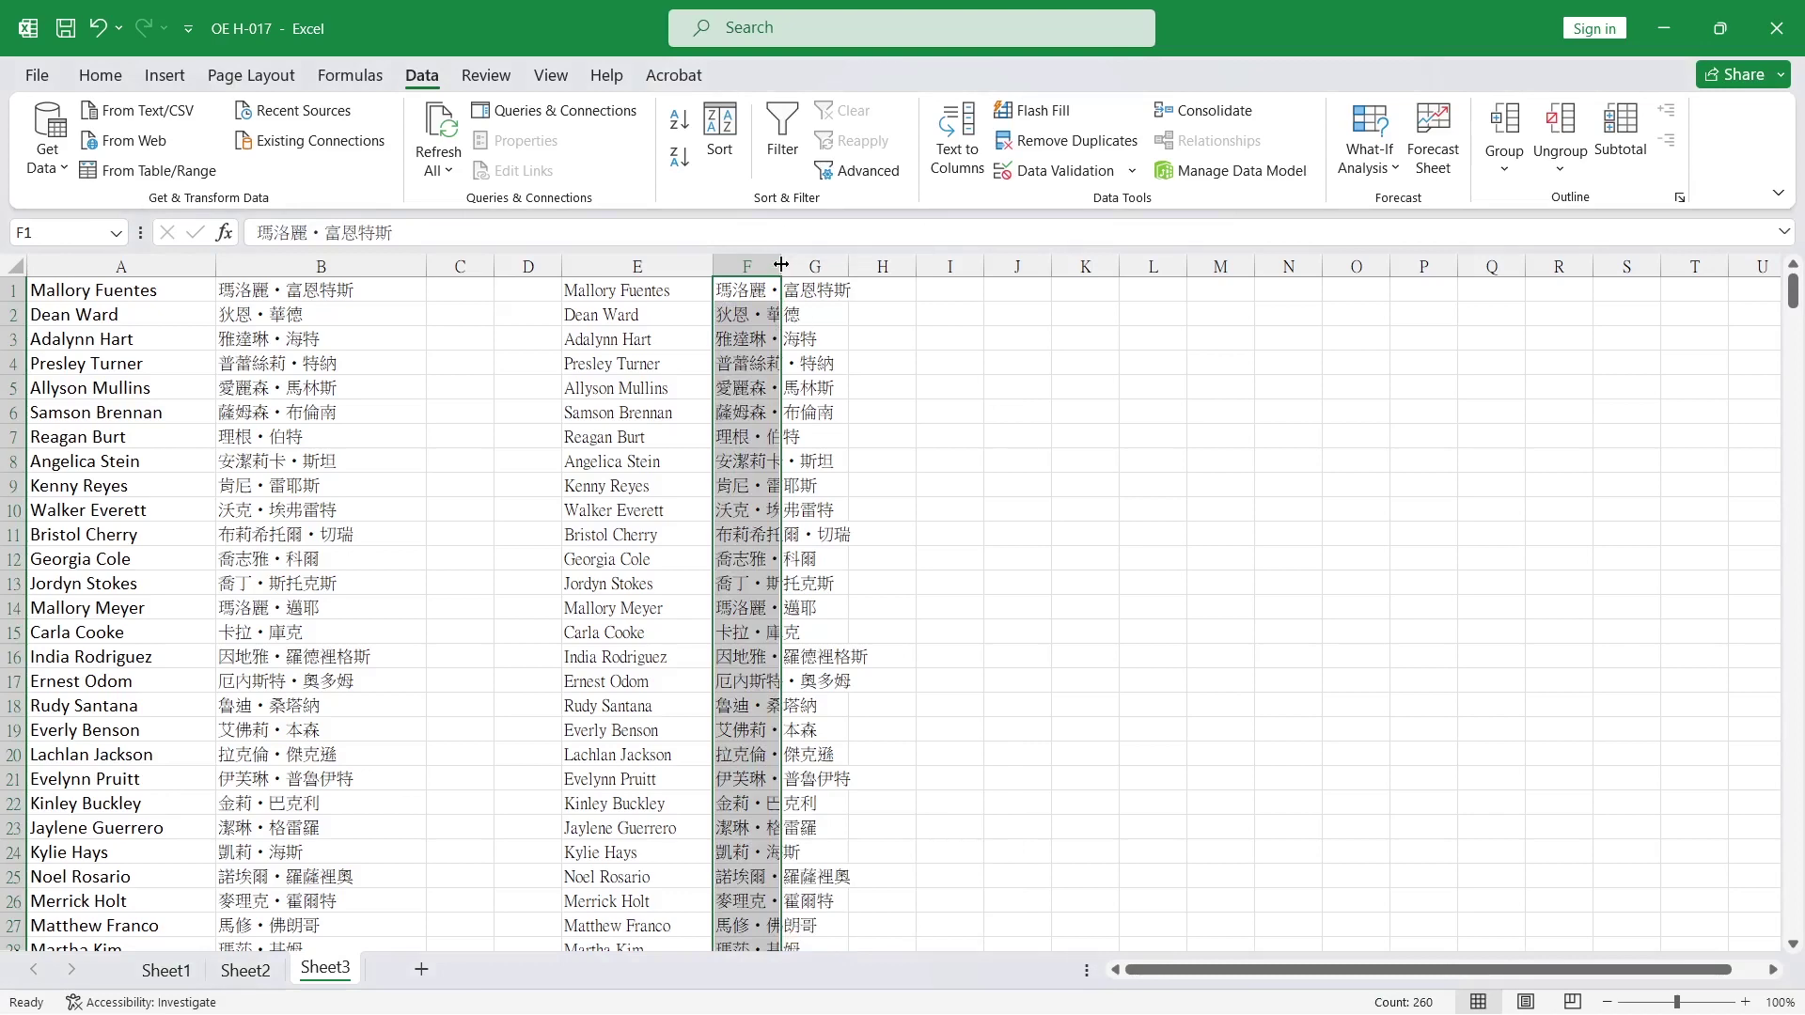
- Autofit column F to the names and confirm column E's English names end at row 143
double_click(781, 265)
left_click(651, 340)
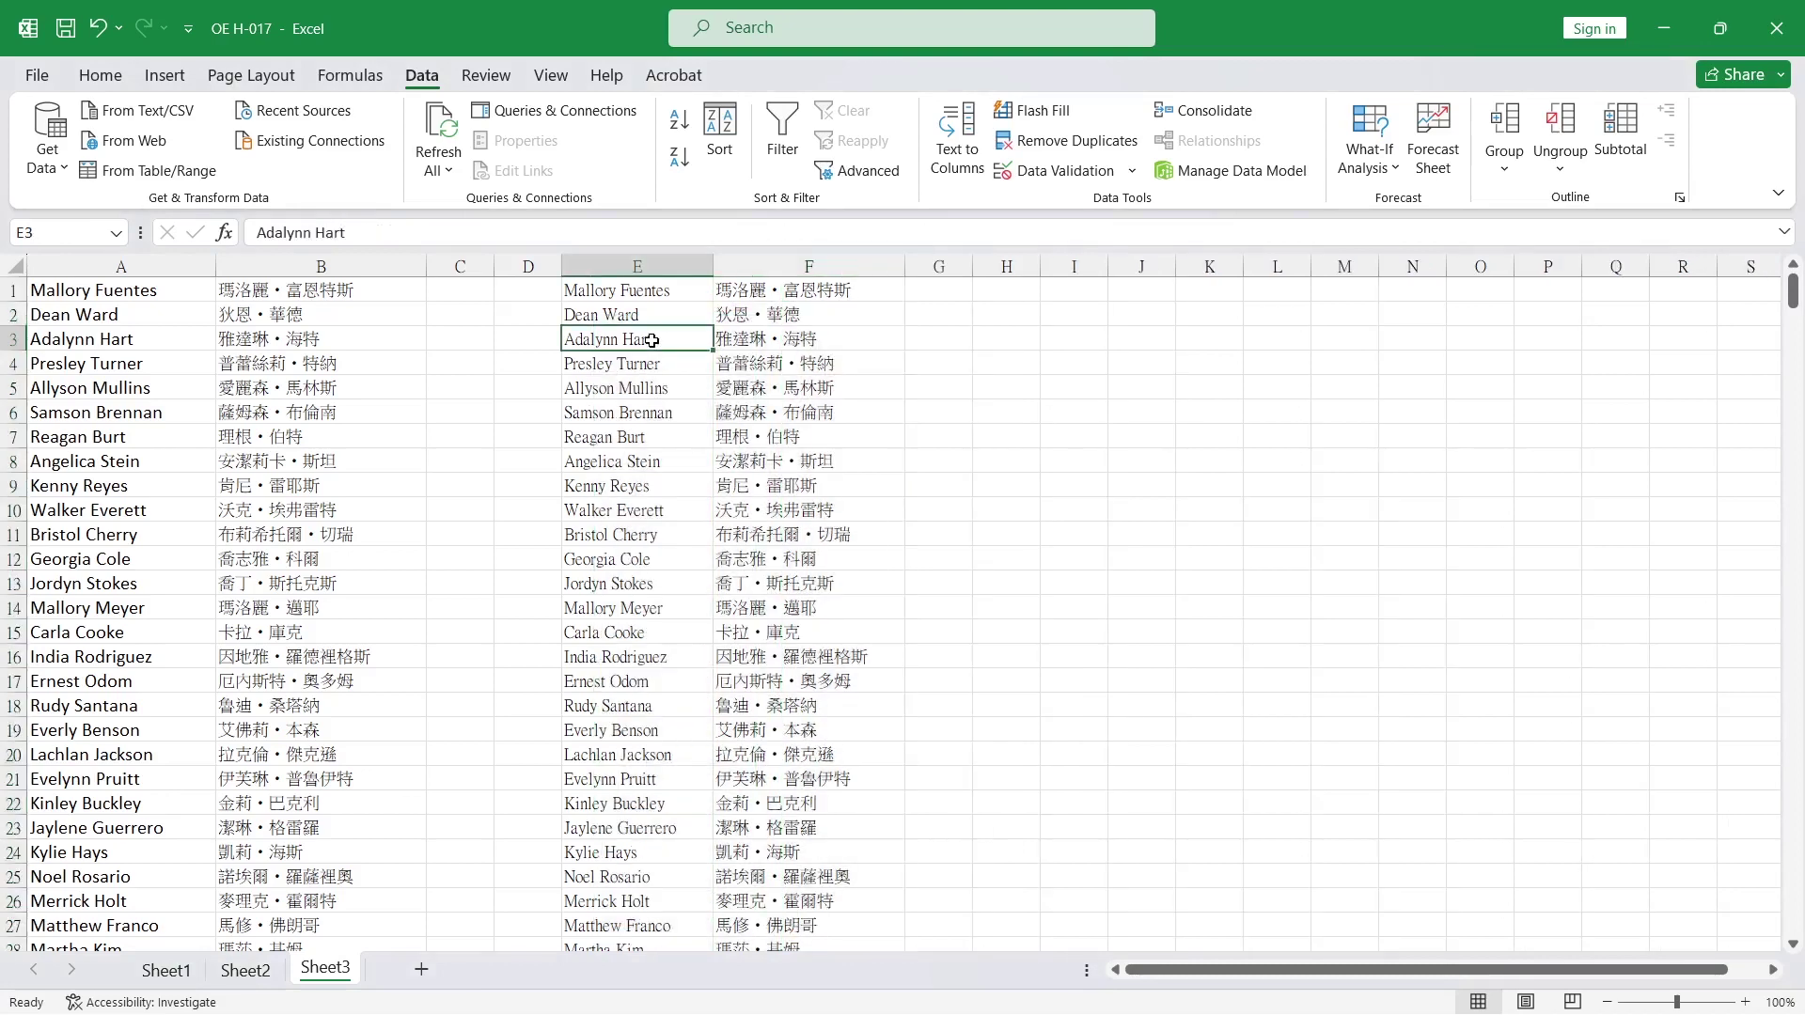
key("ctrl+Down")
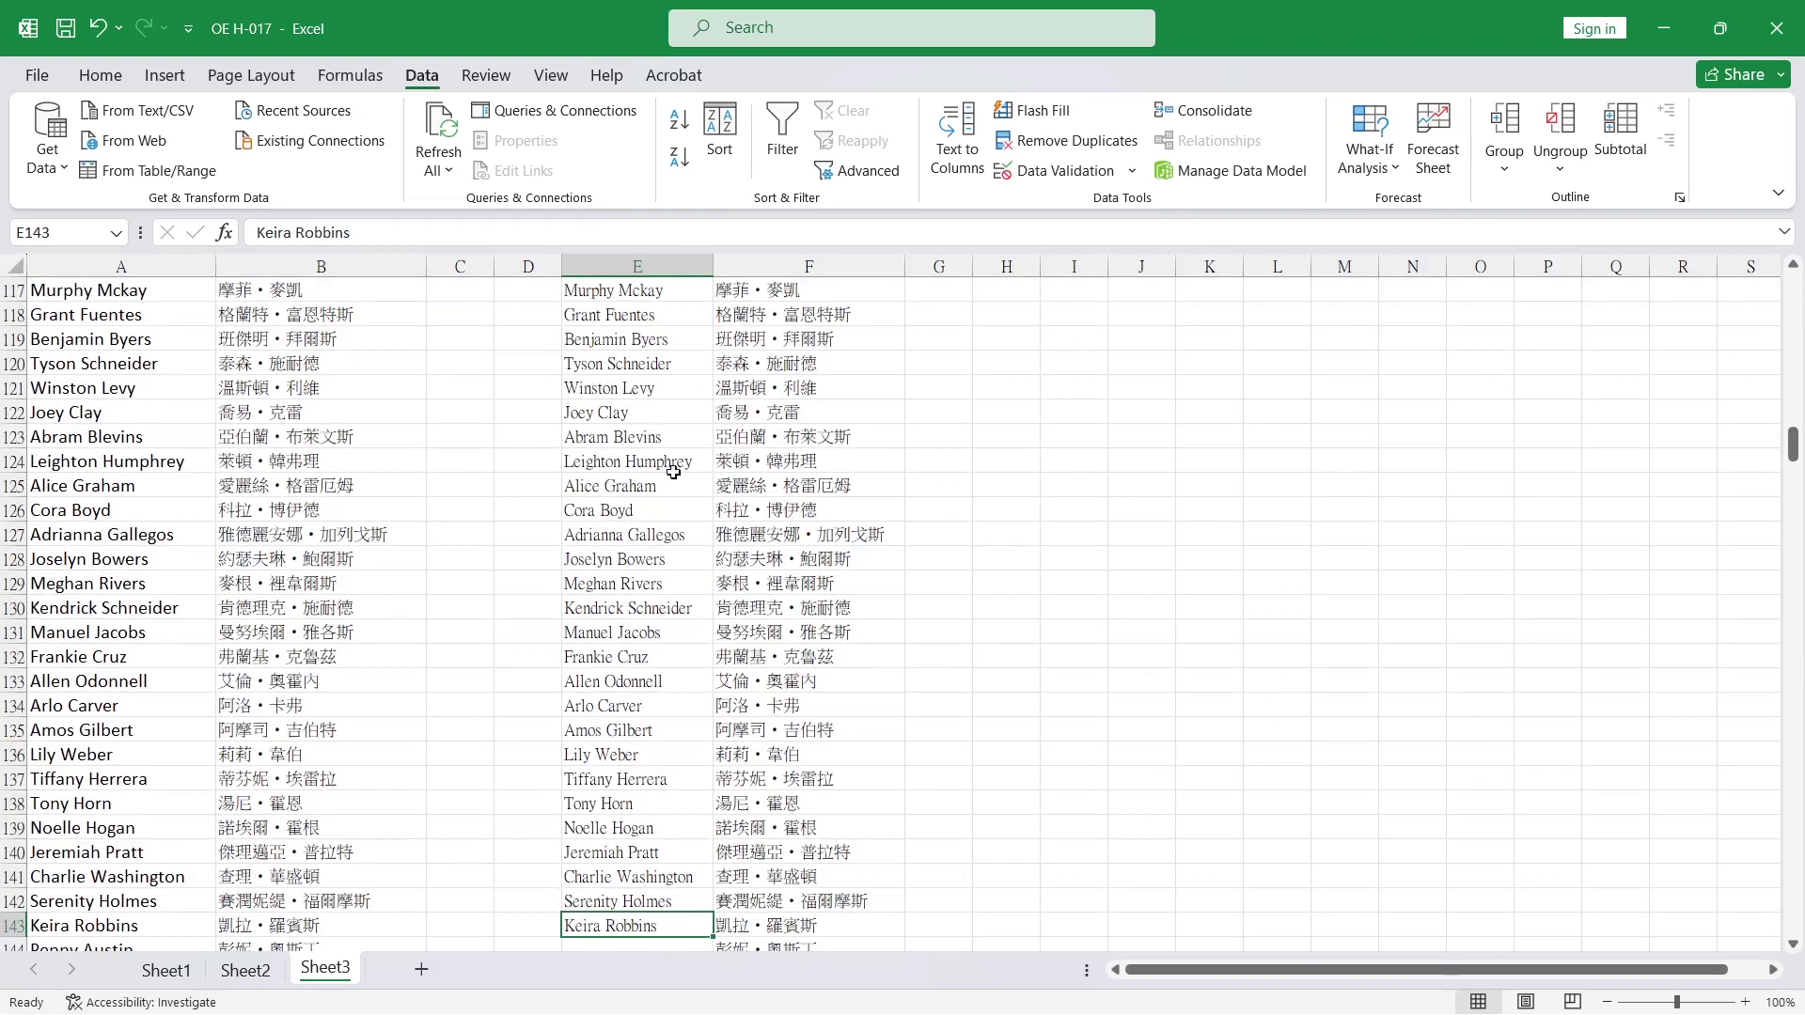
scroll(690, 483, "down", 1)
scroll(690, 483, "down", 1)
scroll(700, 483, "down", 3)
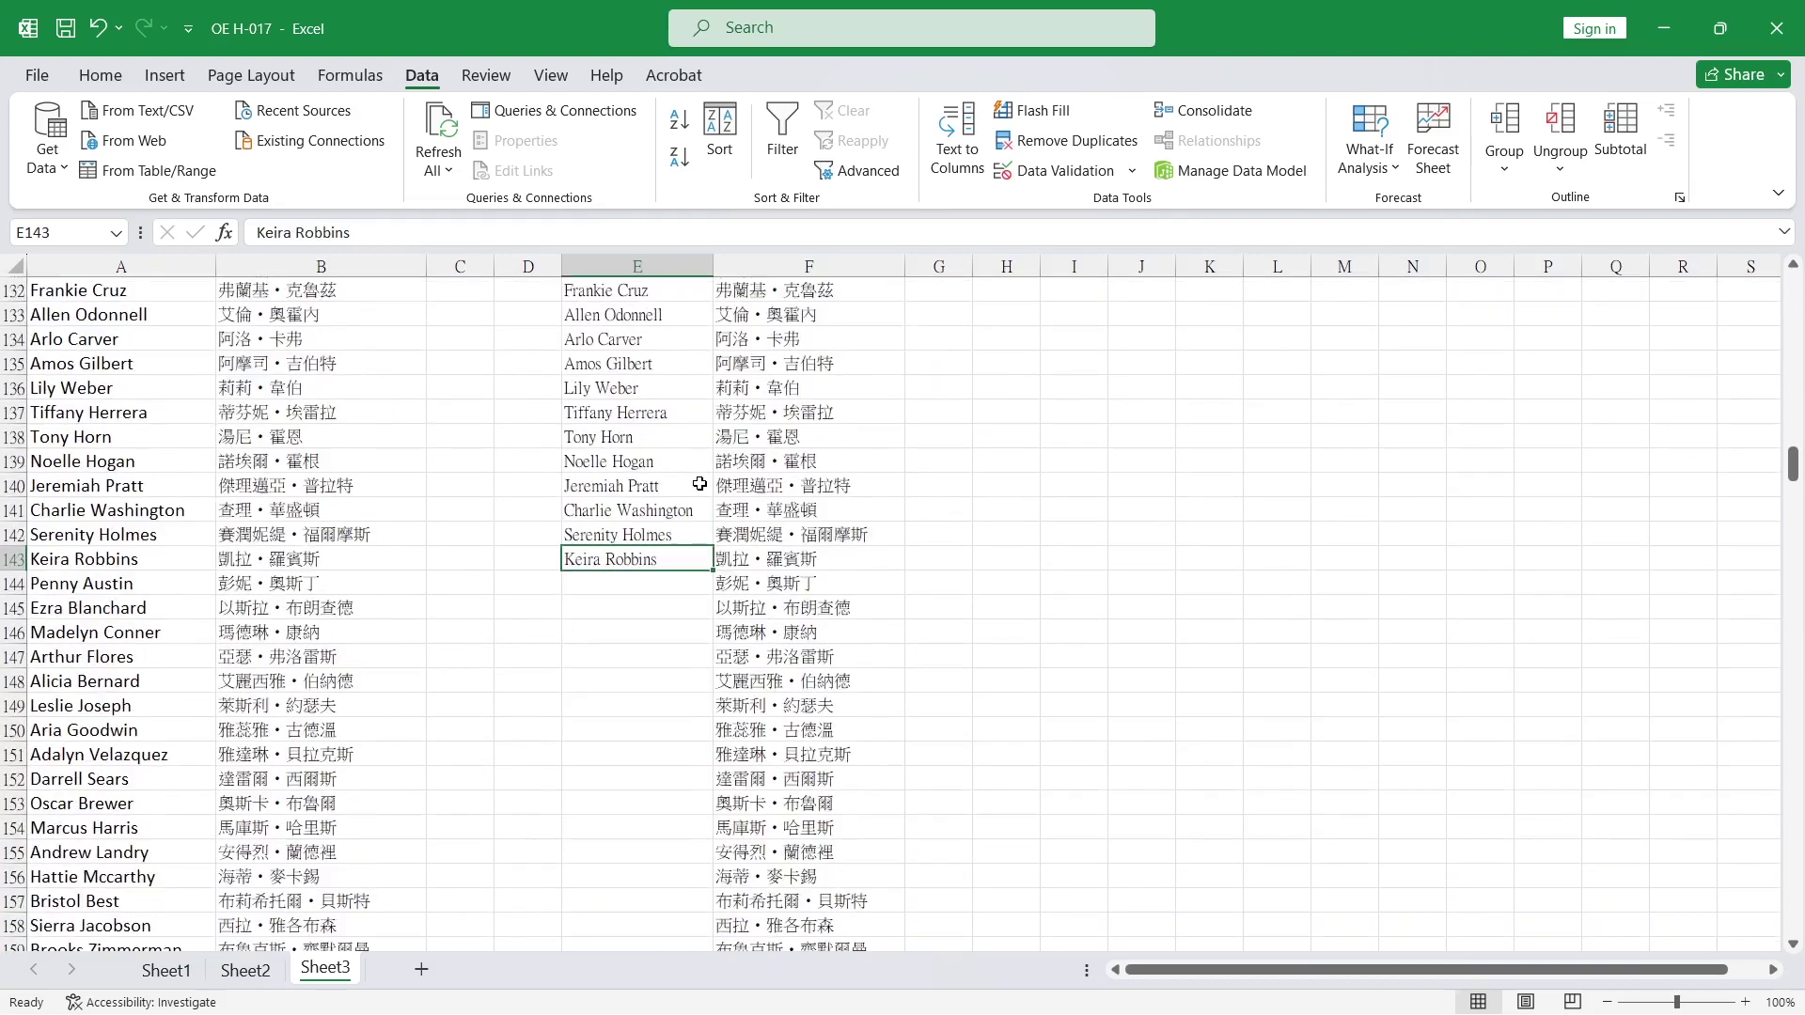
left_click(5, 558)
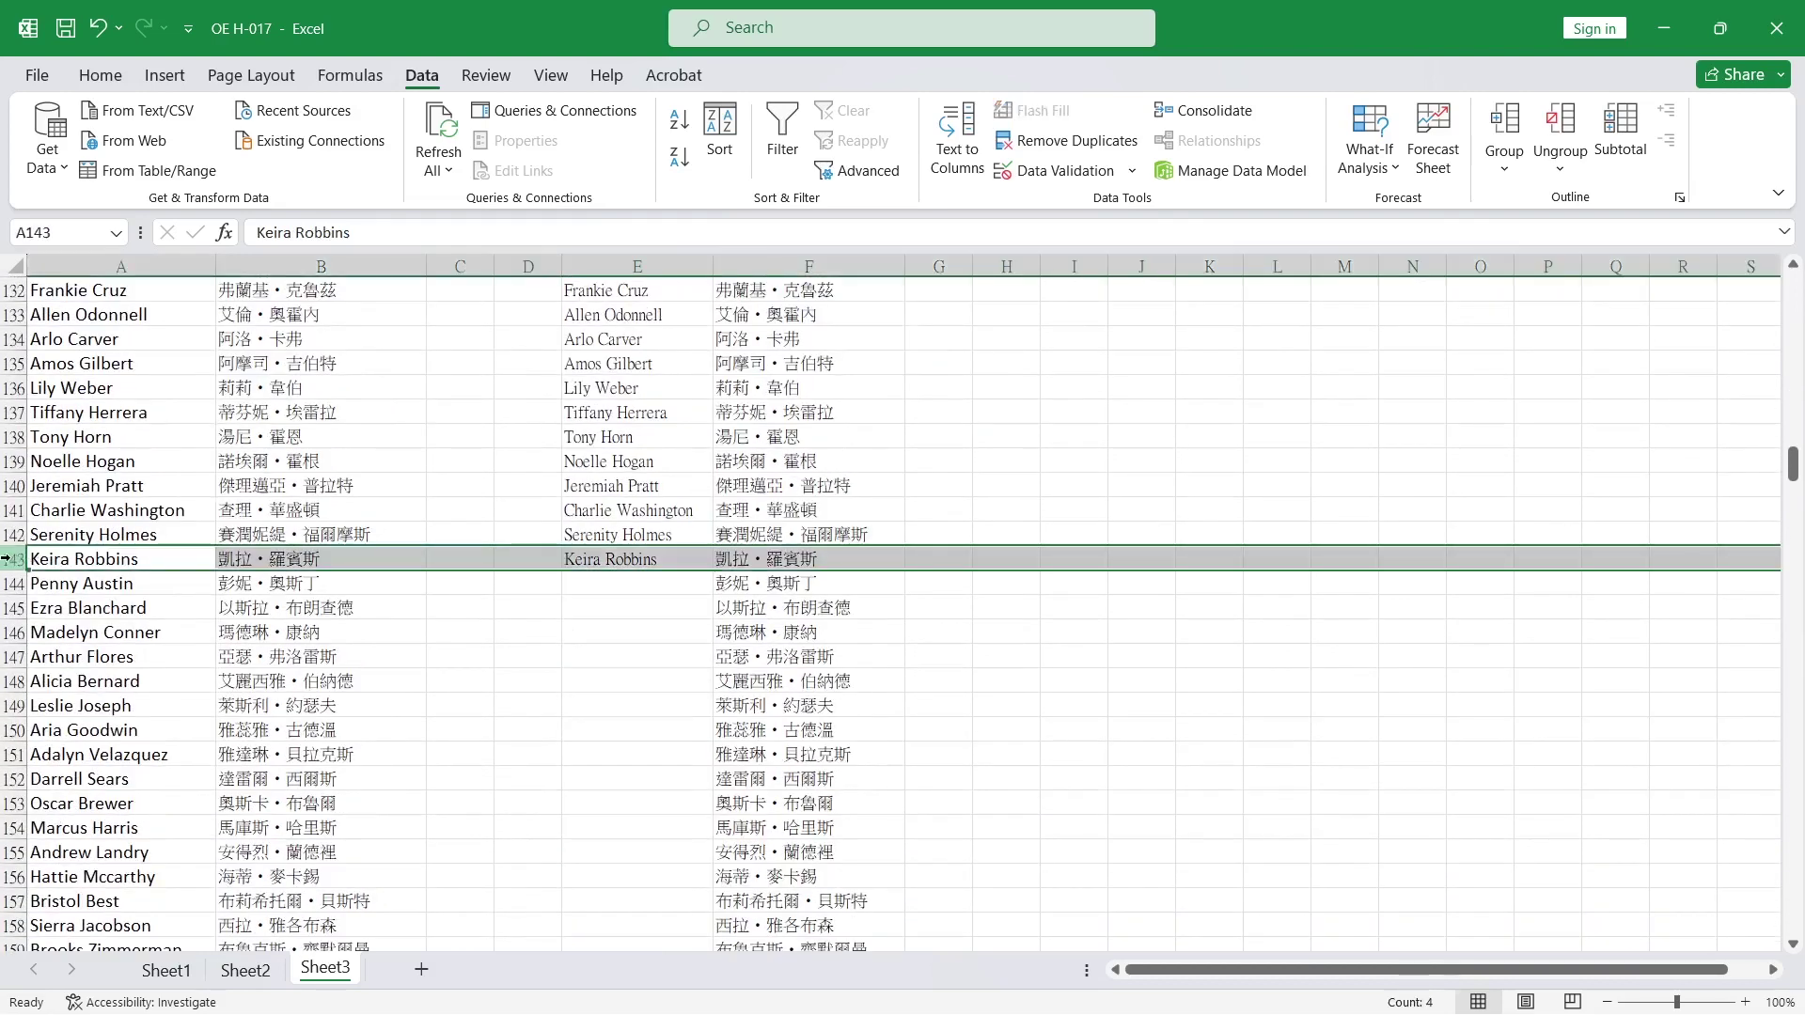
- Confirm column F's Chinese names continue down to row 260
scroll(841, 744, "down", 1)
scroll(839, 741, "down", 6)
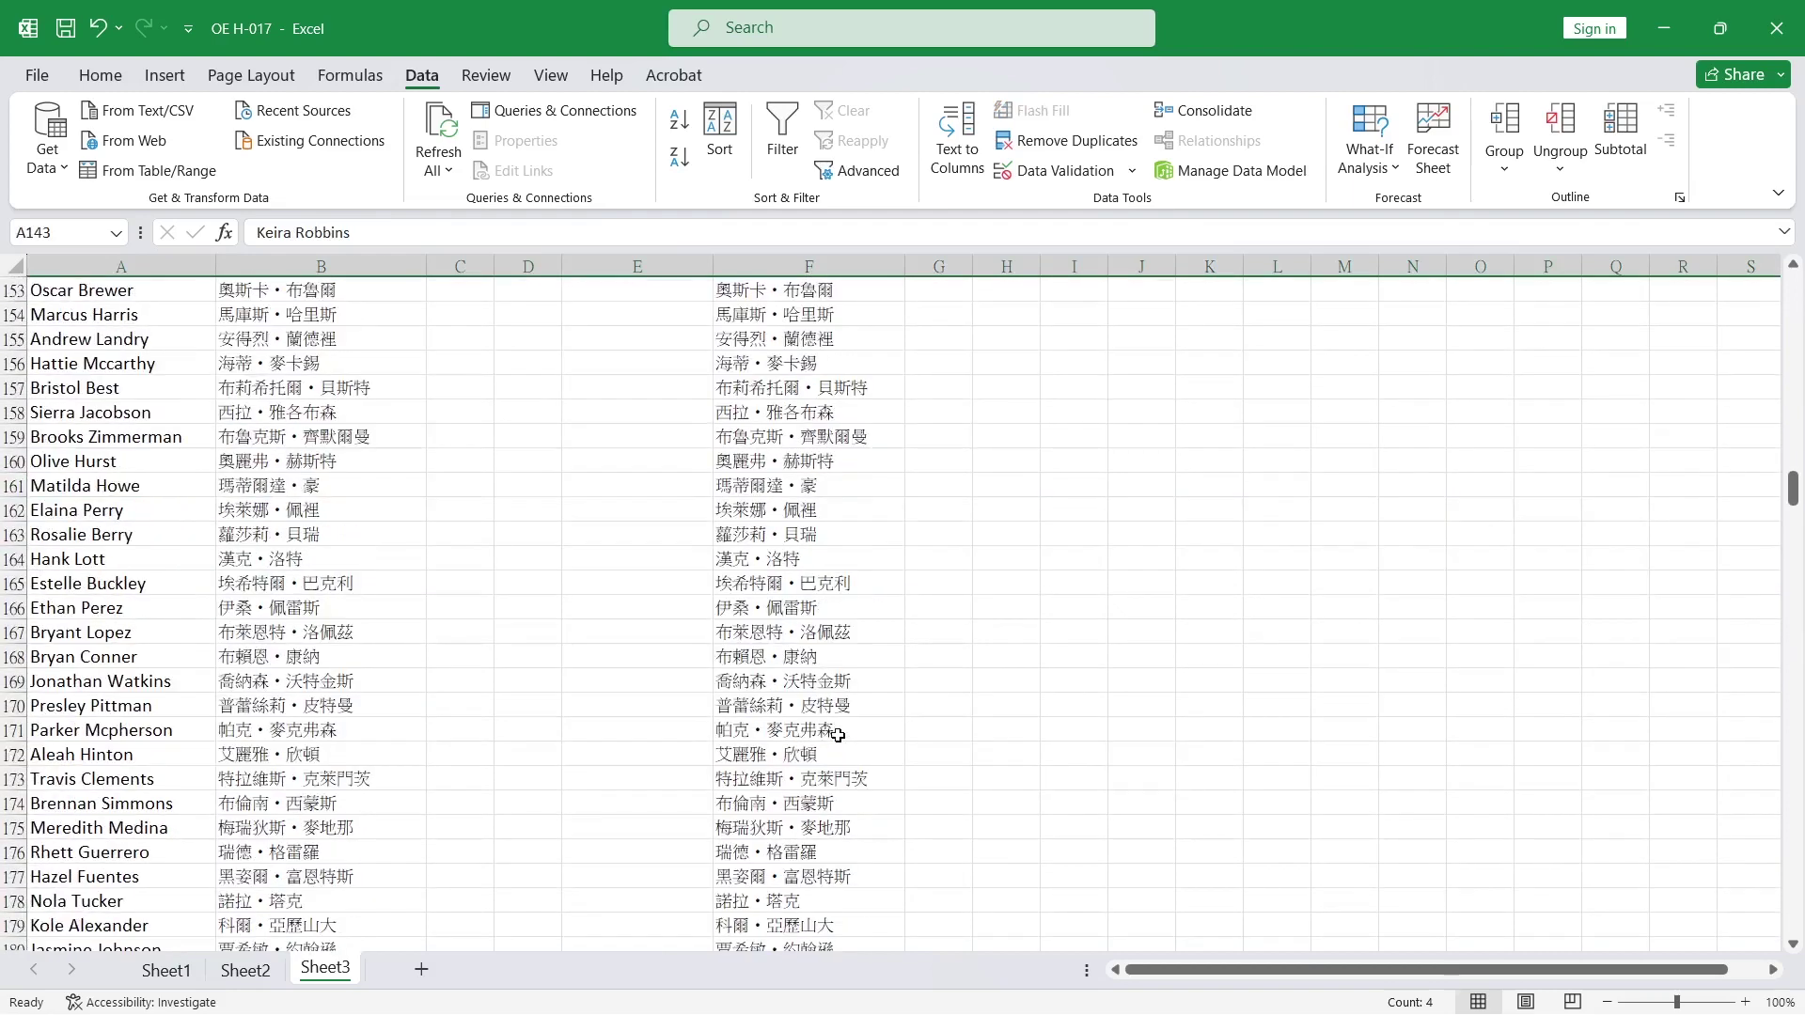
scroll(837, 738, "down", 2)
left_click(759, 725)
key("ctrl+Down")
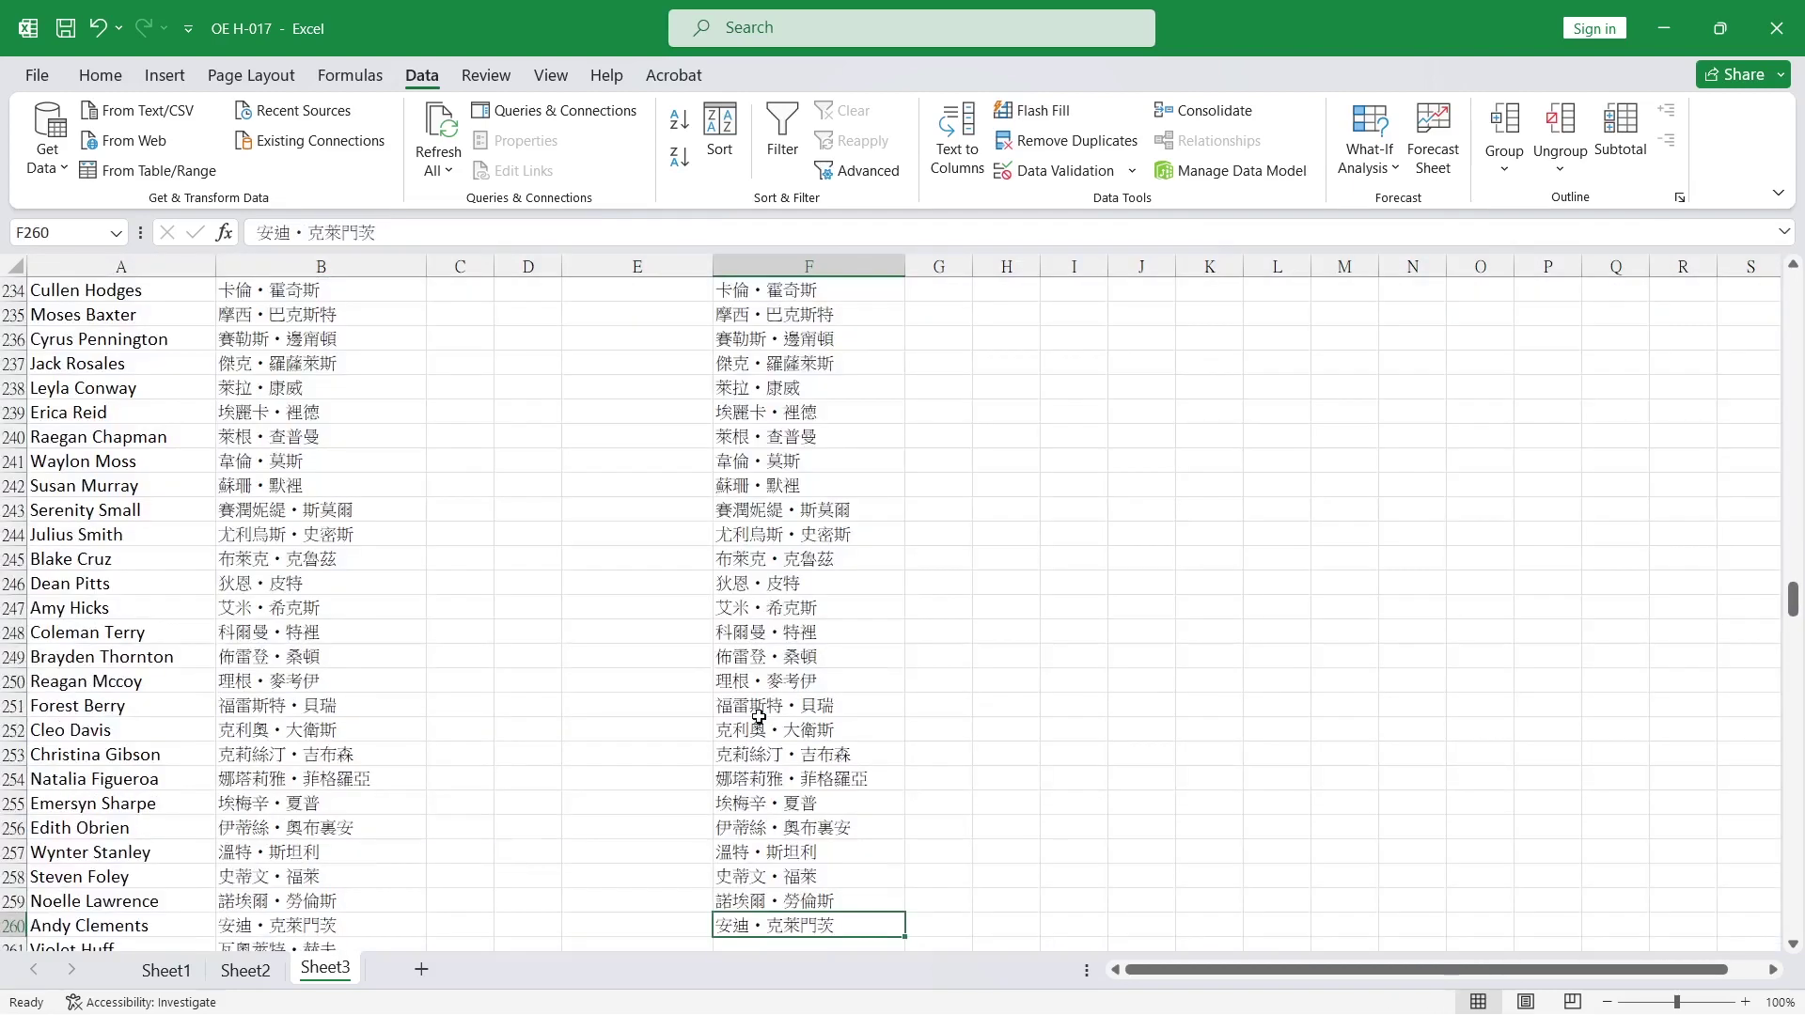
left_click(10, 927)
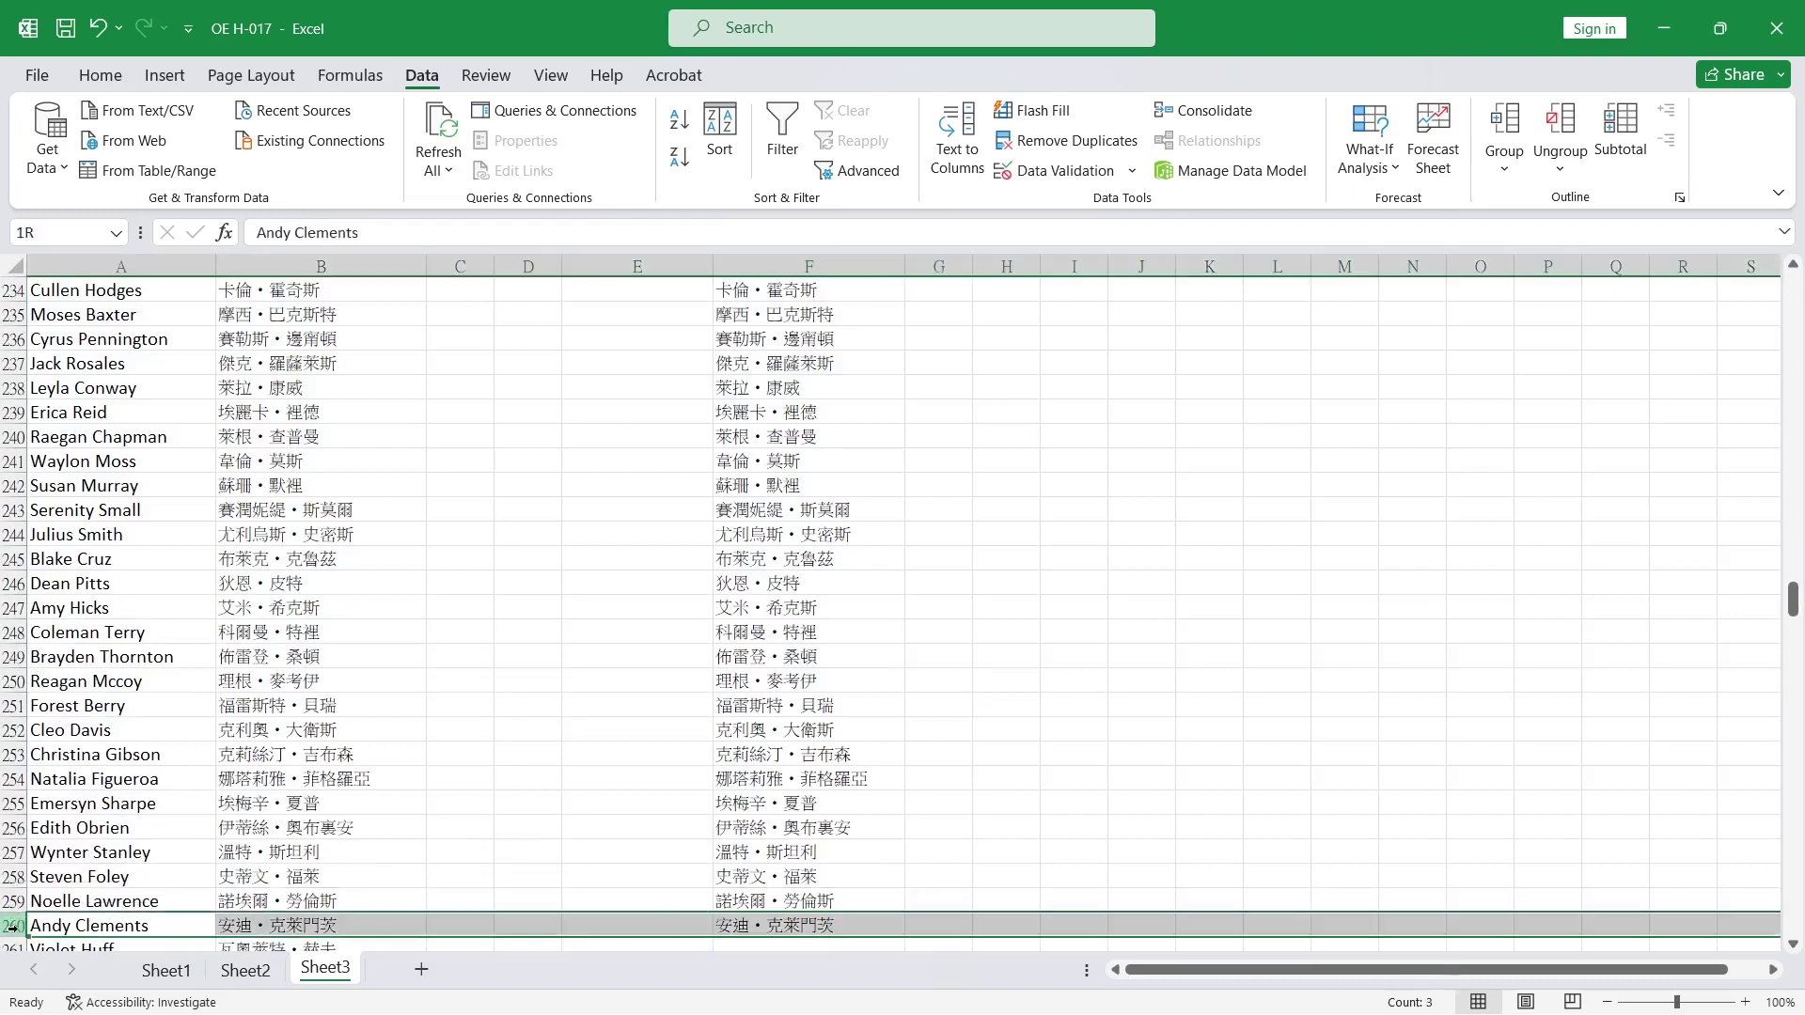
scroll(552, 763, "down", 1)
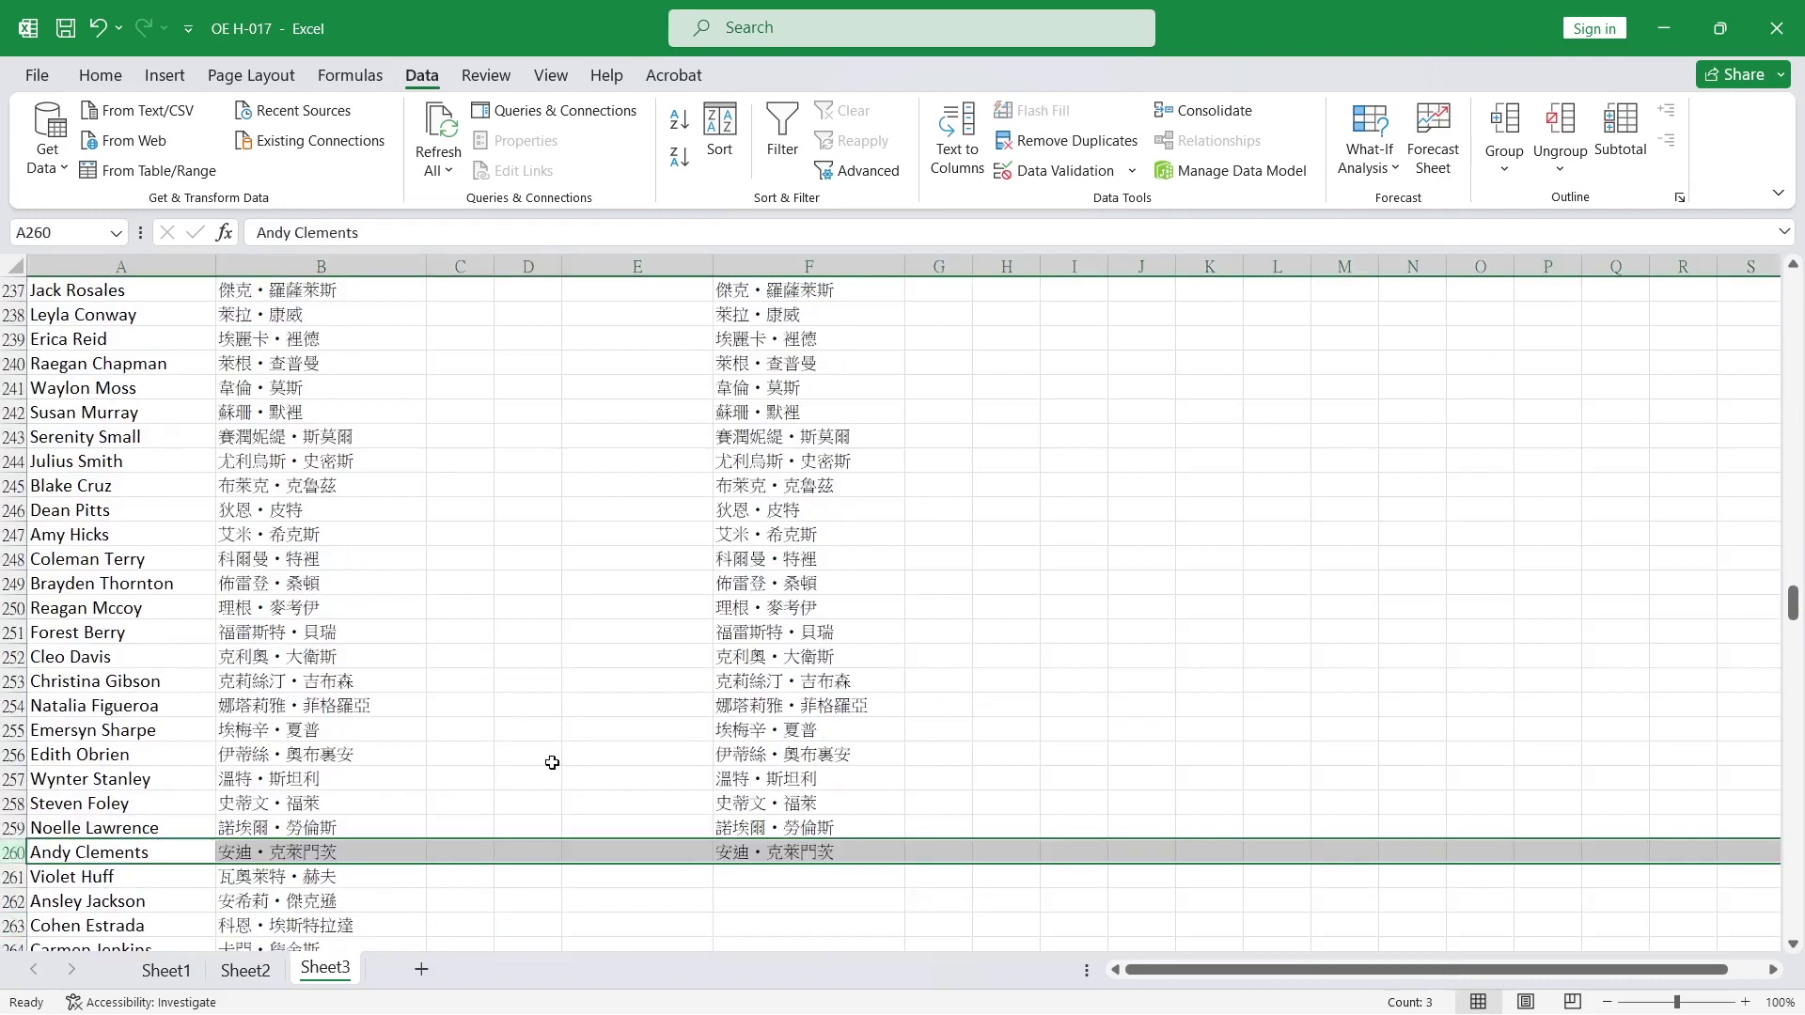
left_click(552, 762)
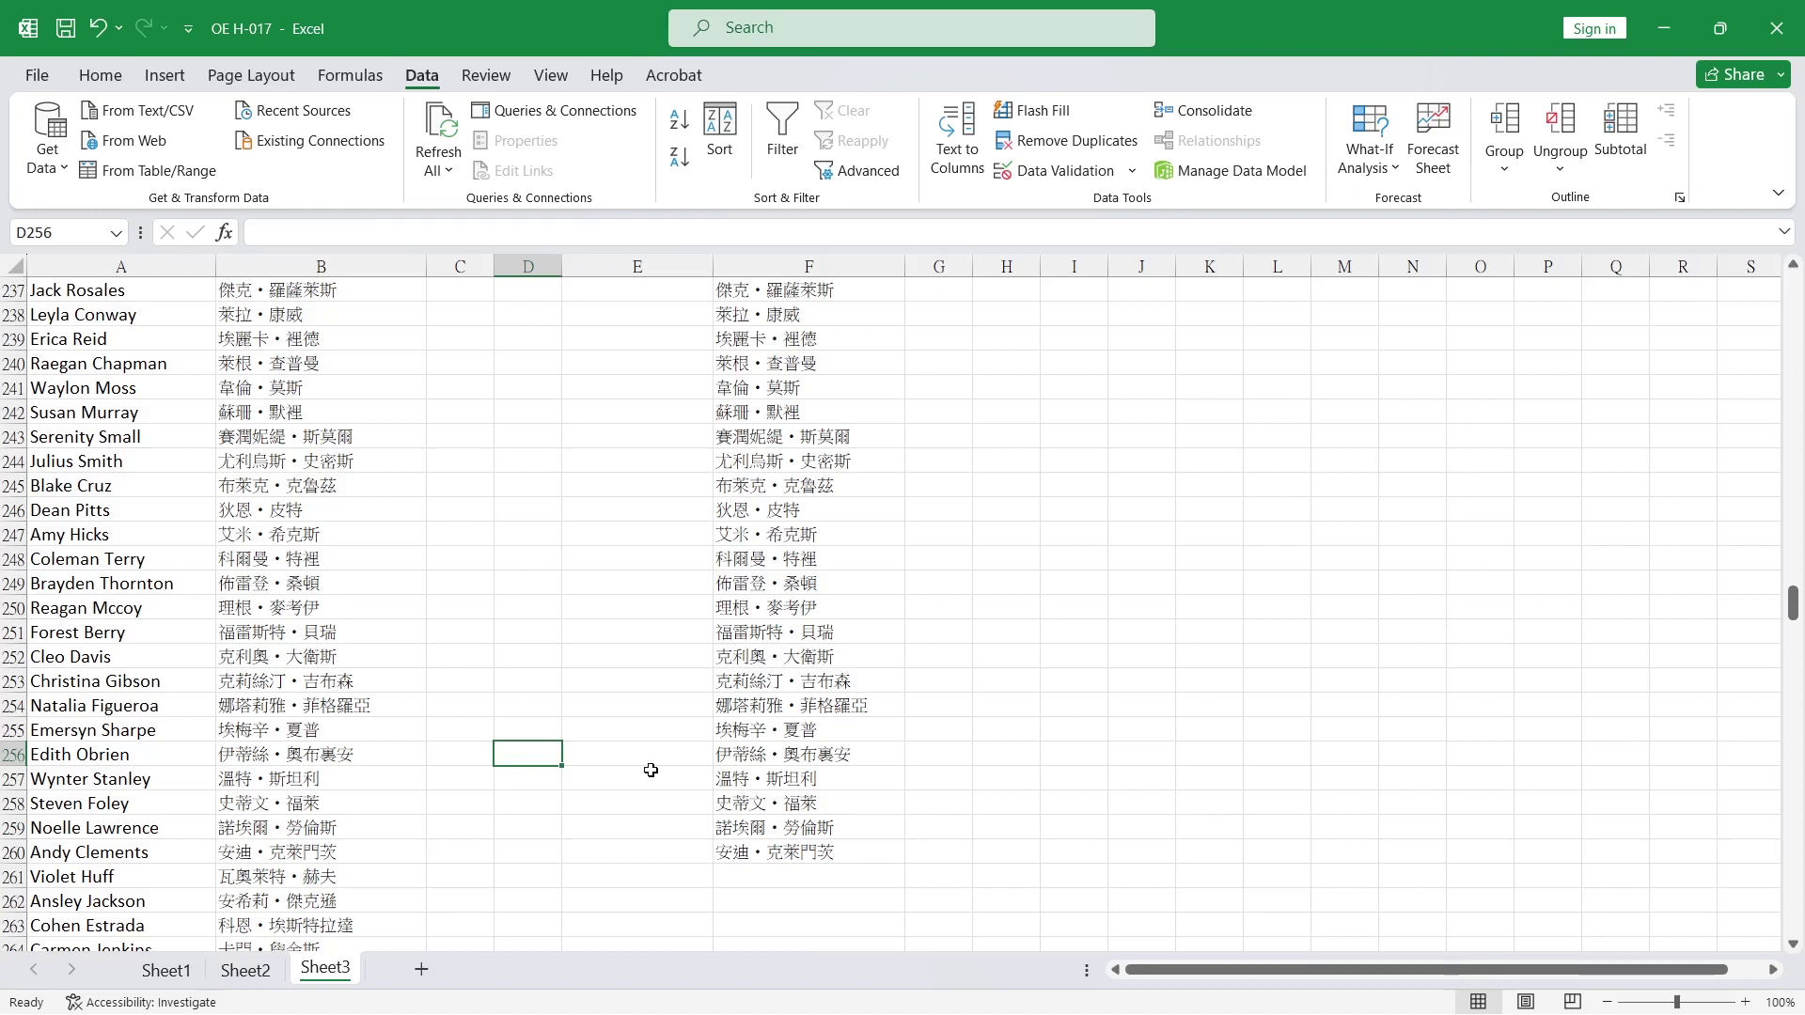
left_click(756, 656)
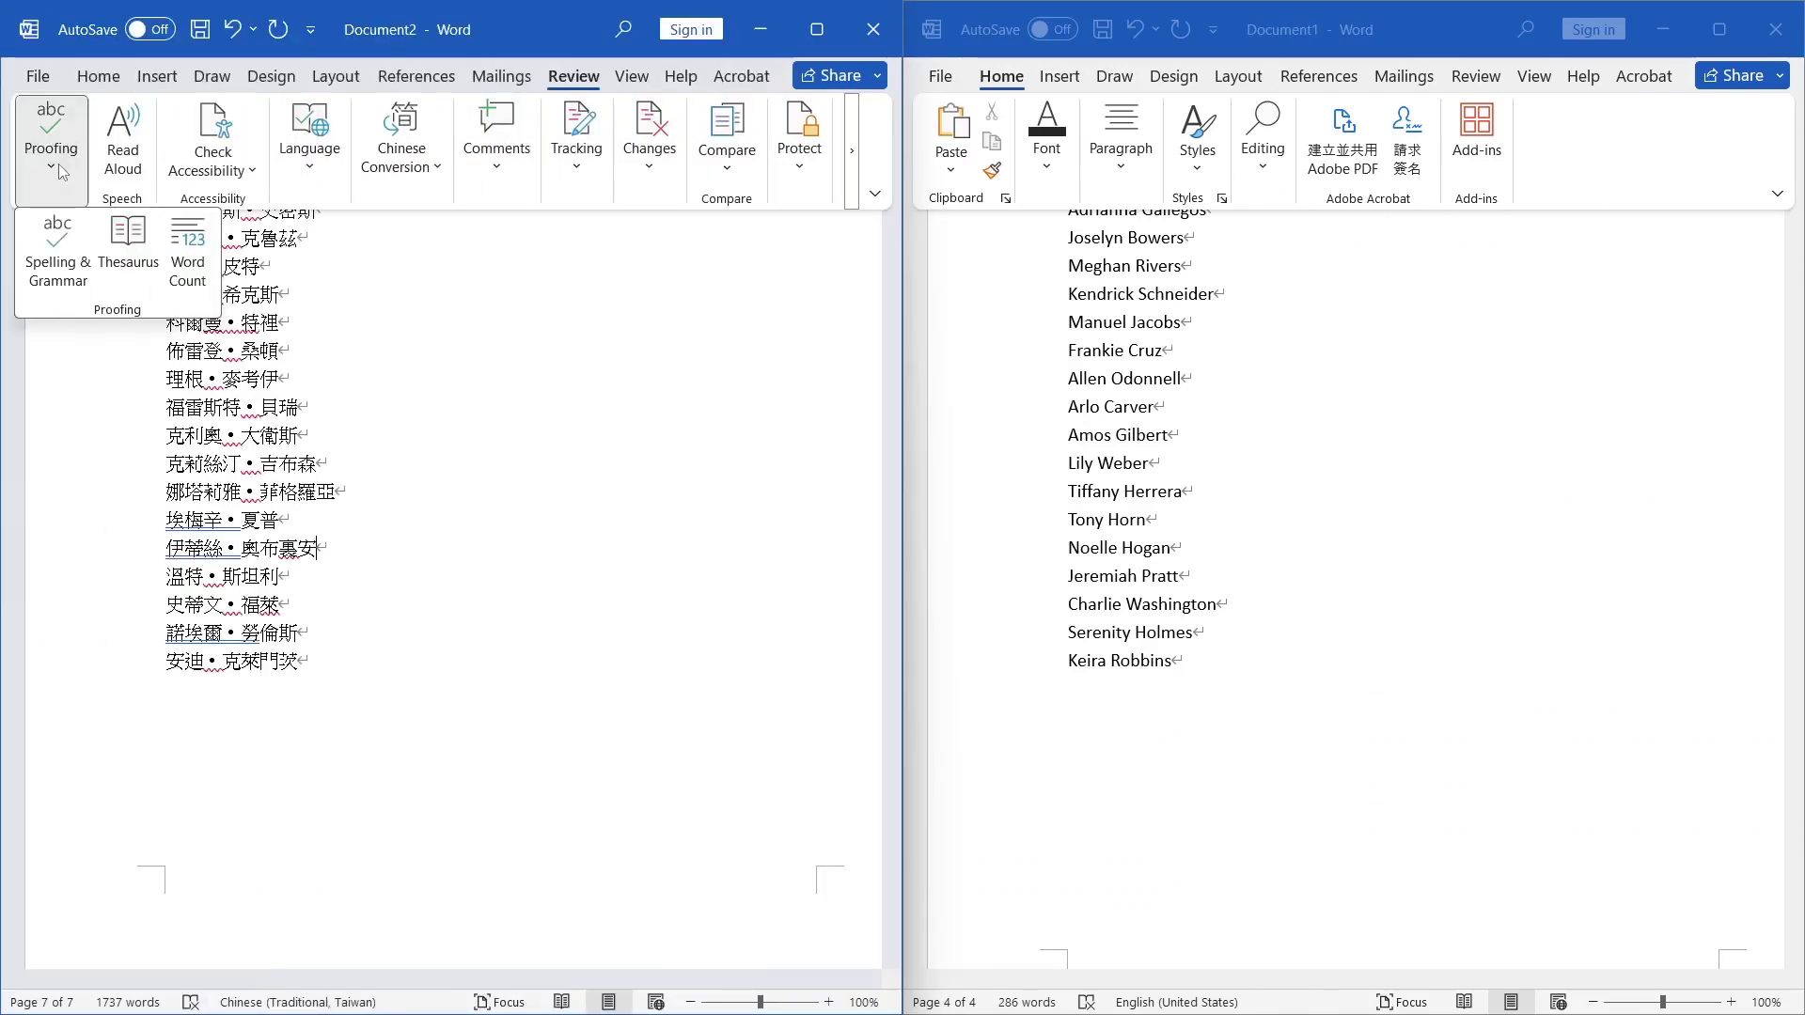
- Show word counts: Document2 has 1,737 words in 260 paragraphs, Document1 286 words in 143 paragraphs
left_click(188, 261)
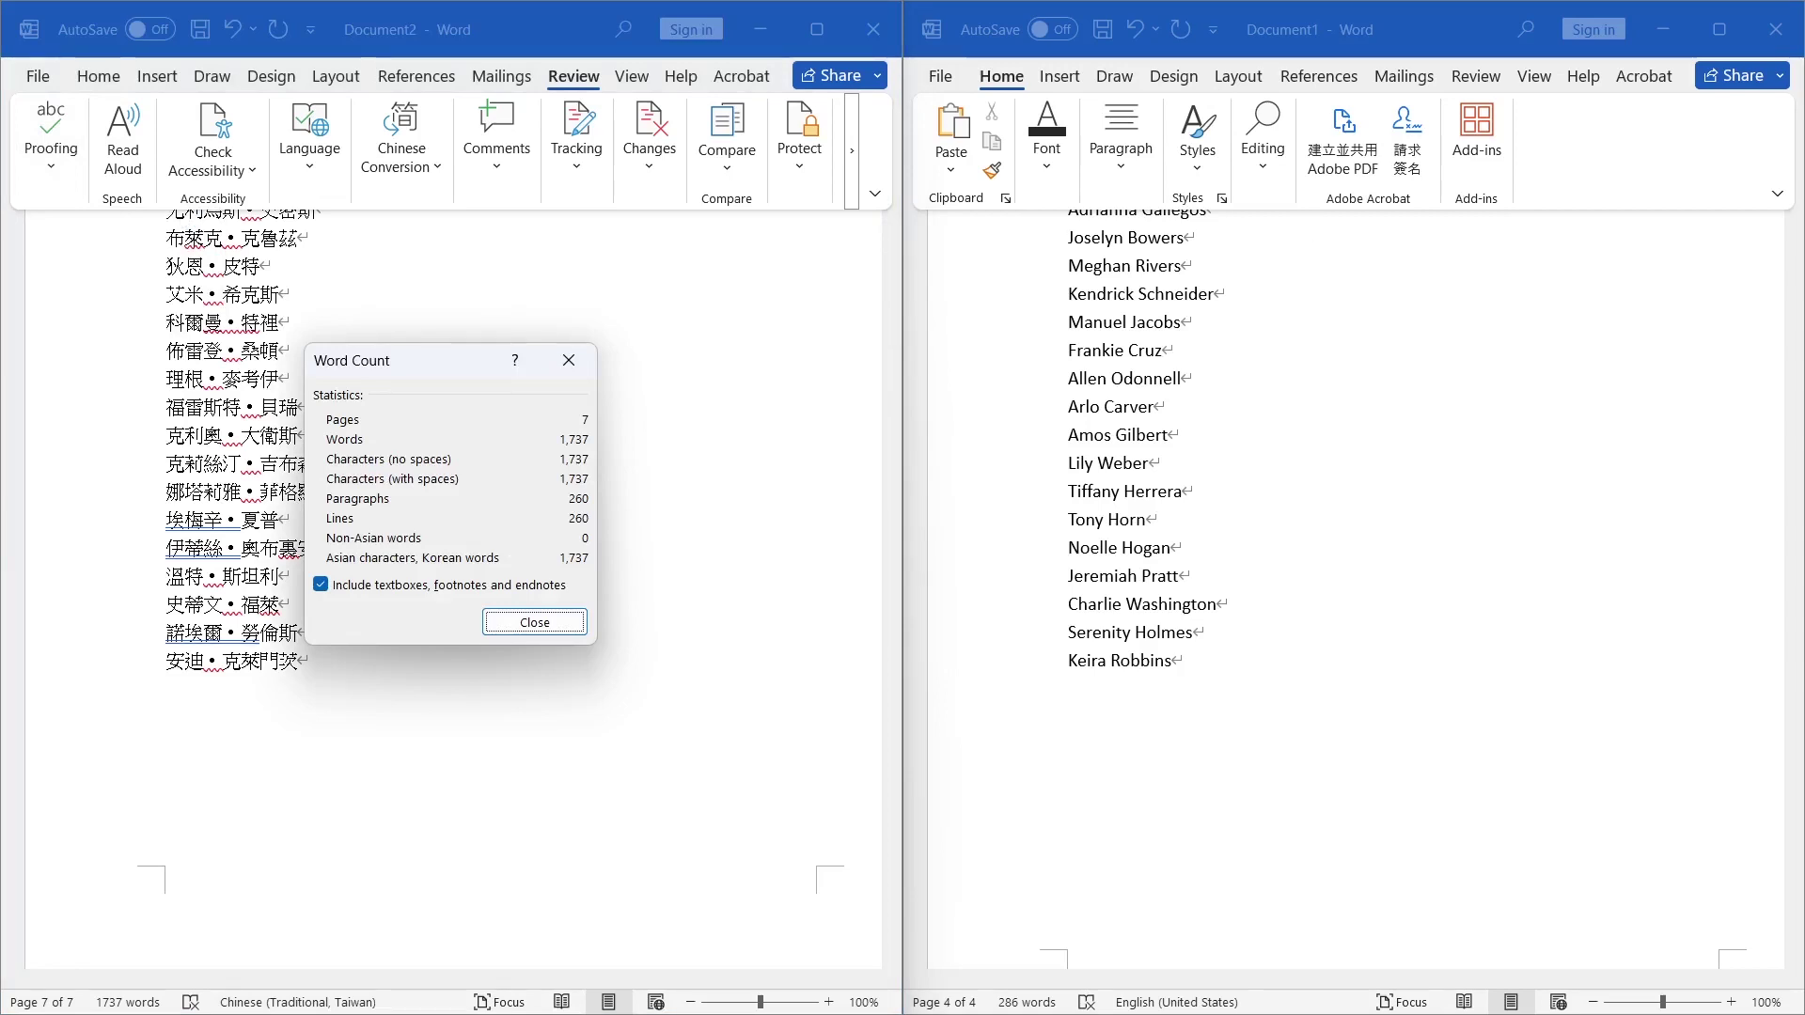
left_click(1182, 378)
left_click(1474, 75)
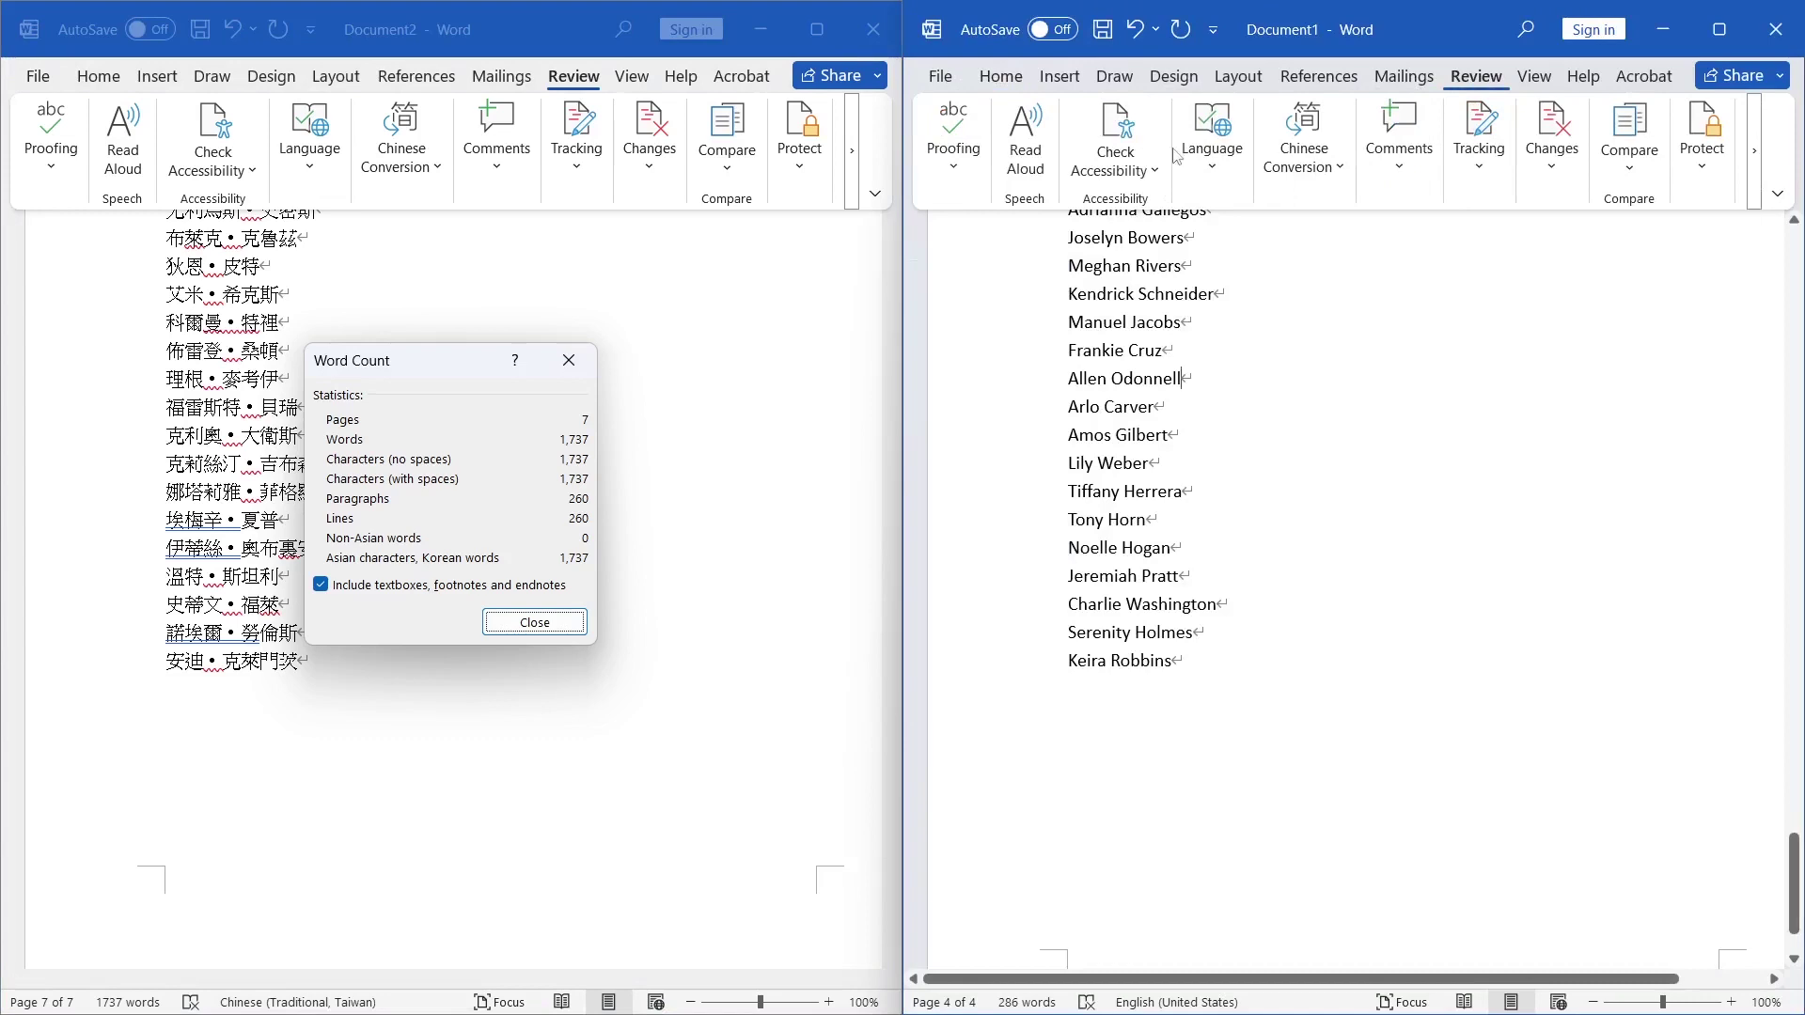
left_click(975, 160)
left_click(1109, 251)
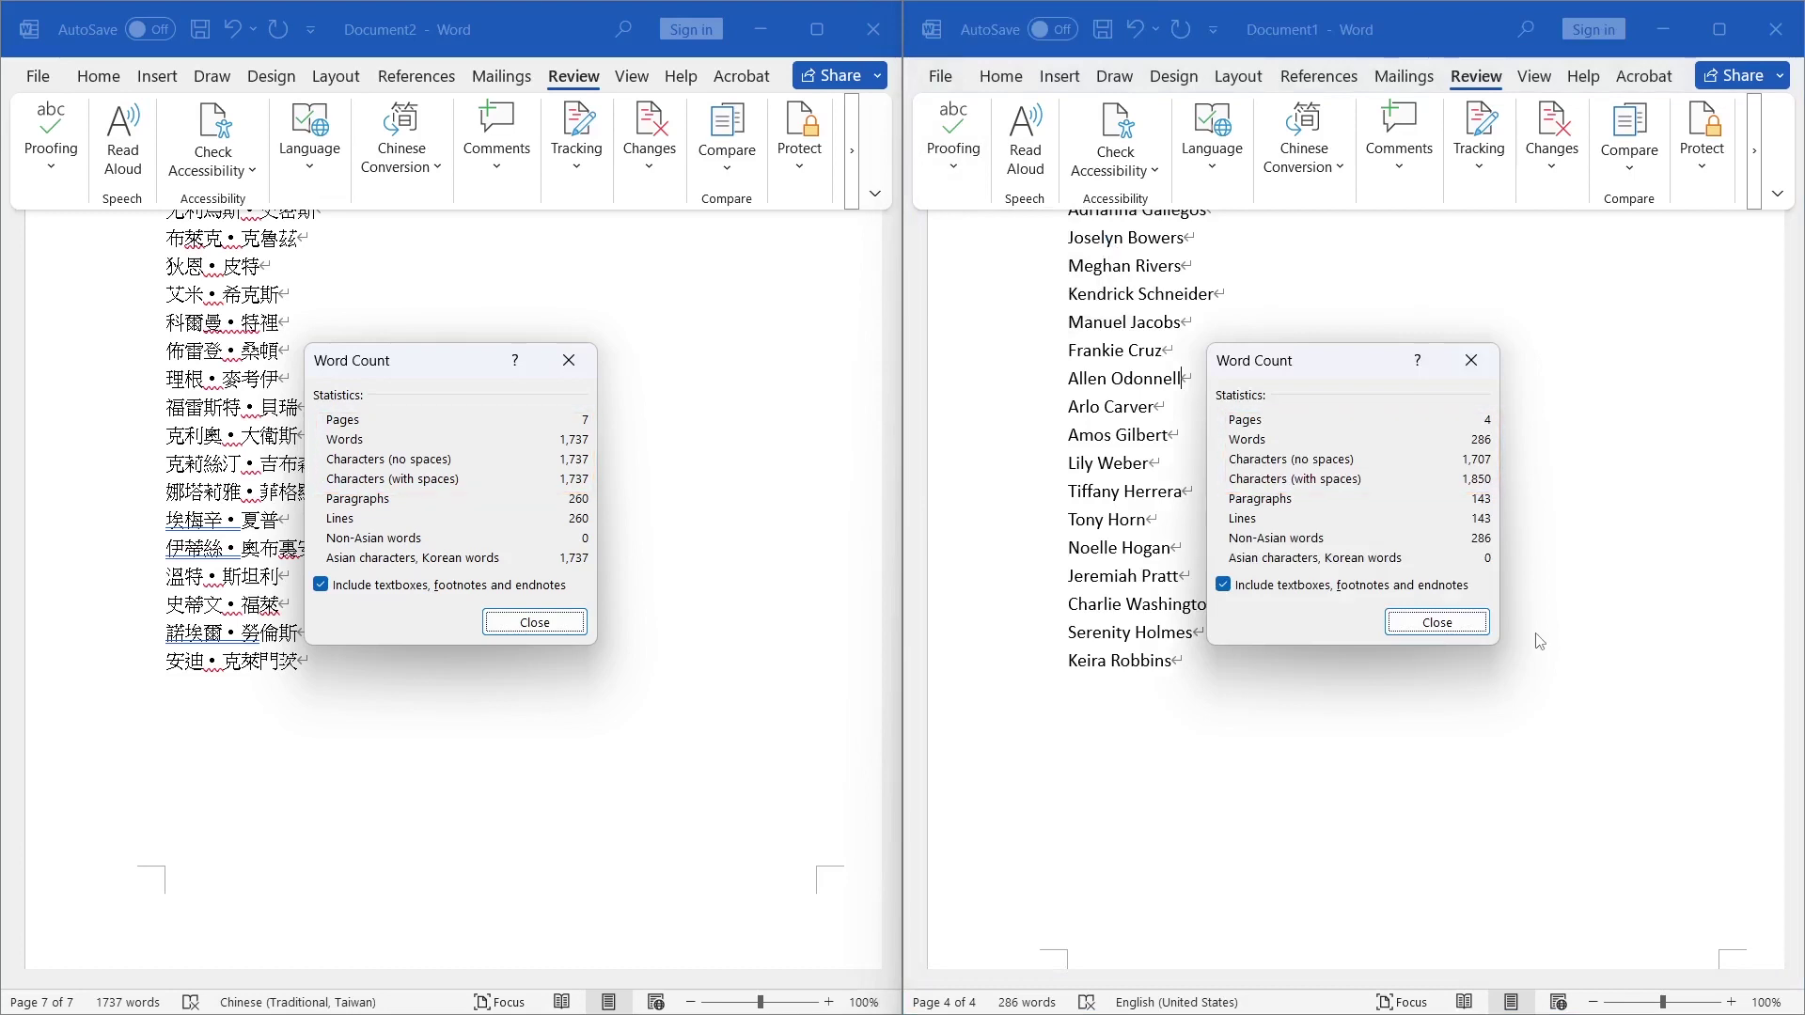
- Close both Word Count dialogs and return to the Excel workbook
left_click(1463, 635)
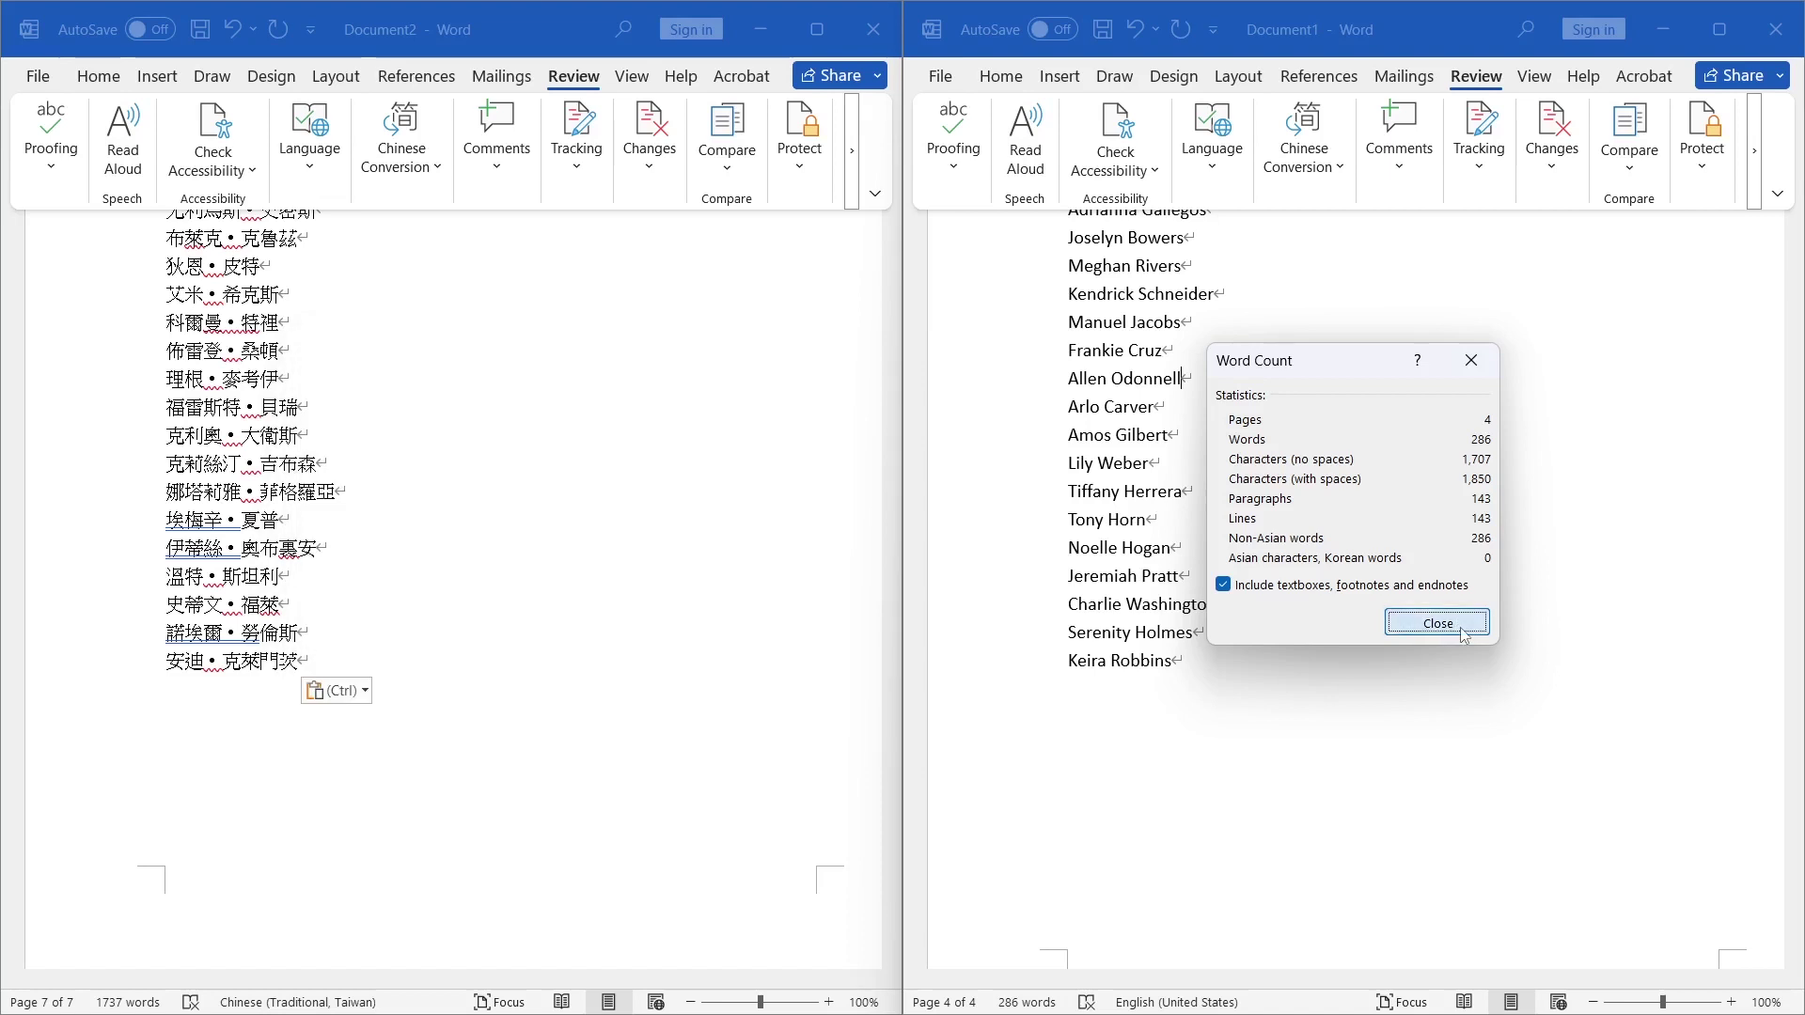
left_click(1463, 635)
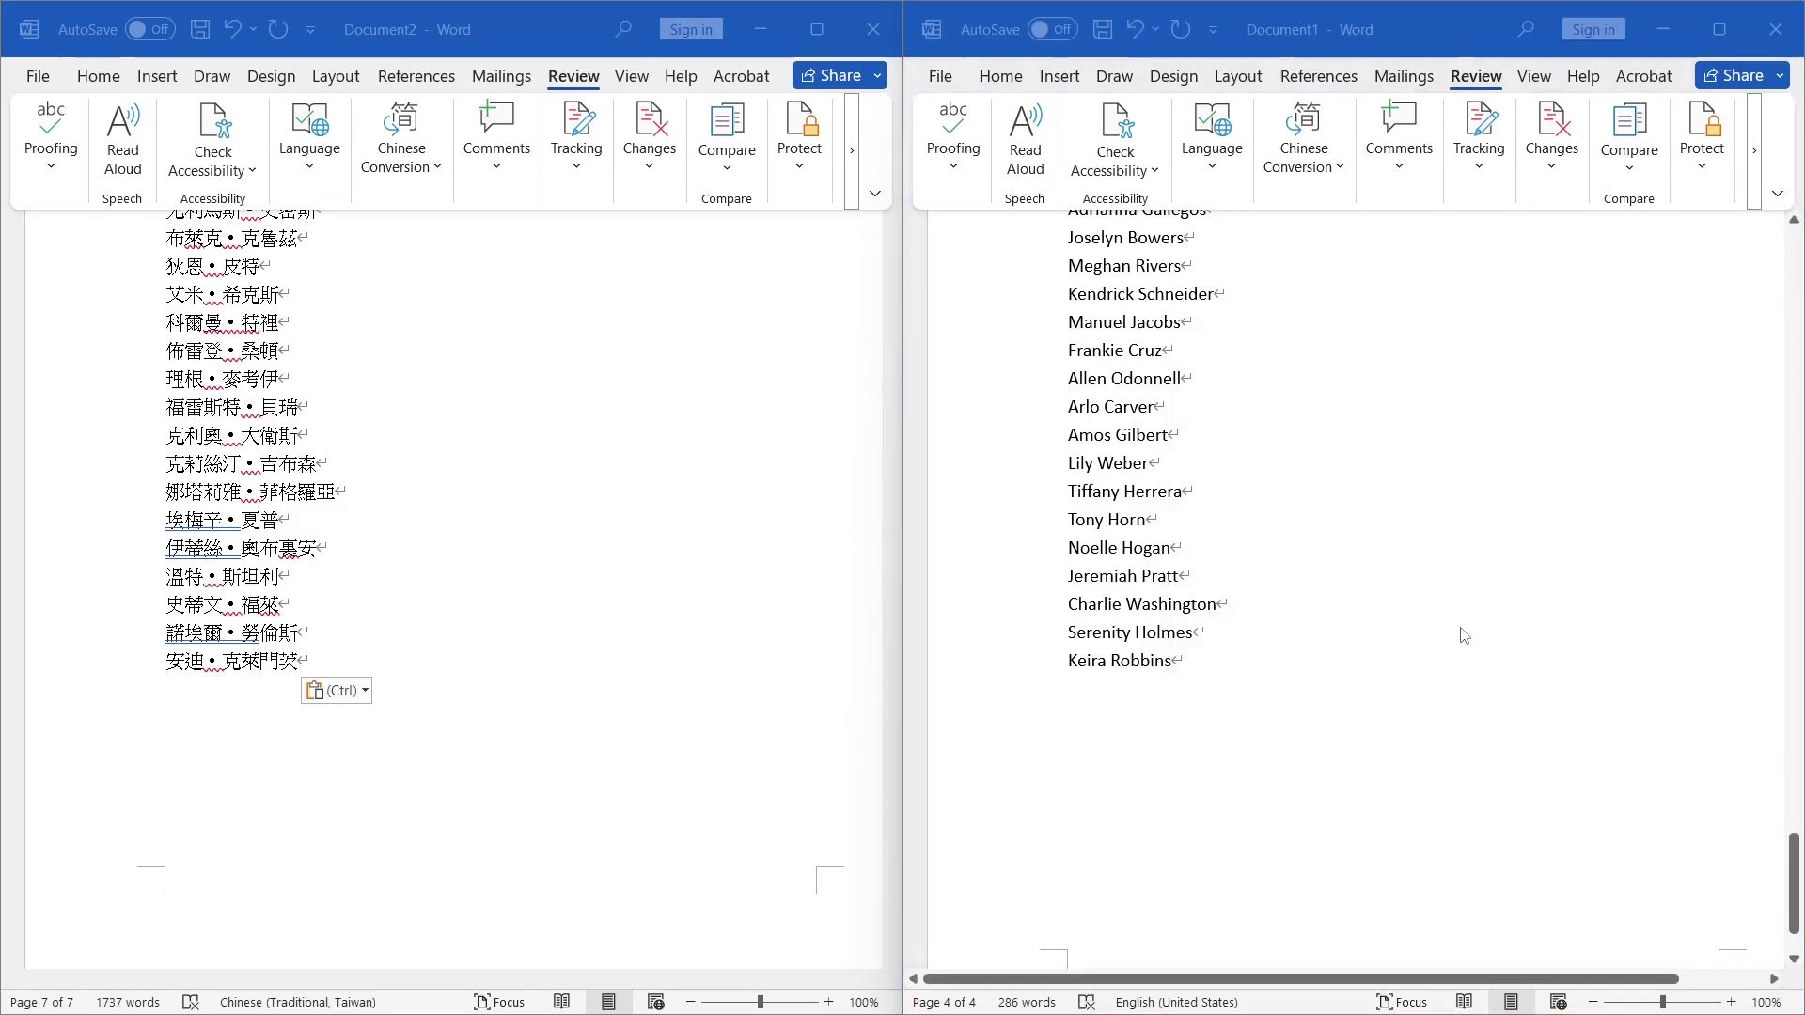
key("alt+Tab")
key("alt+Tab")
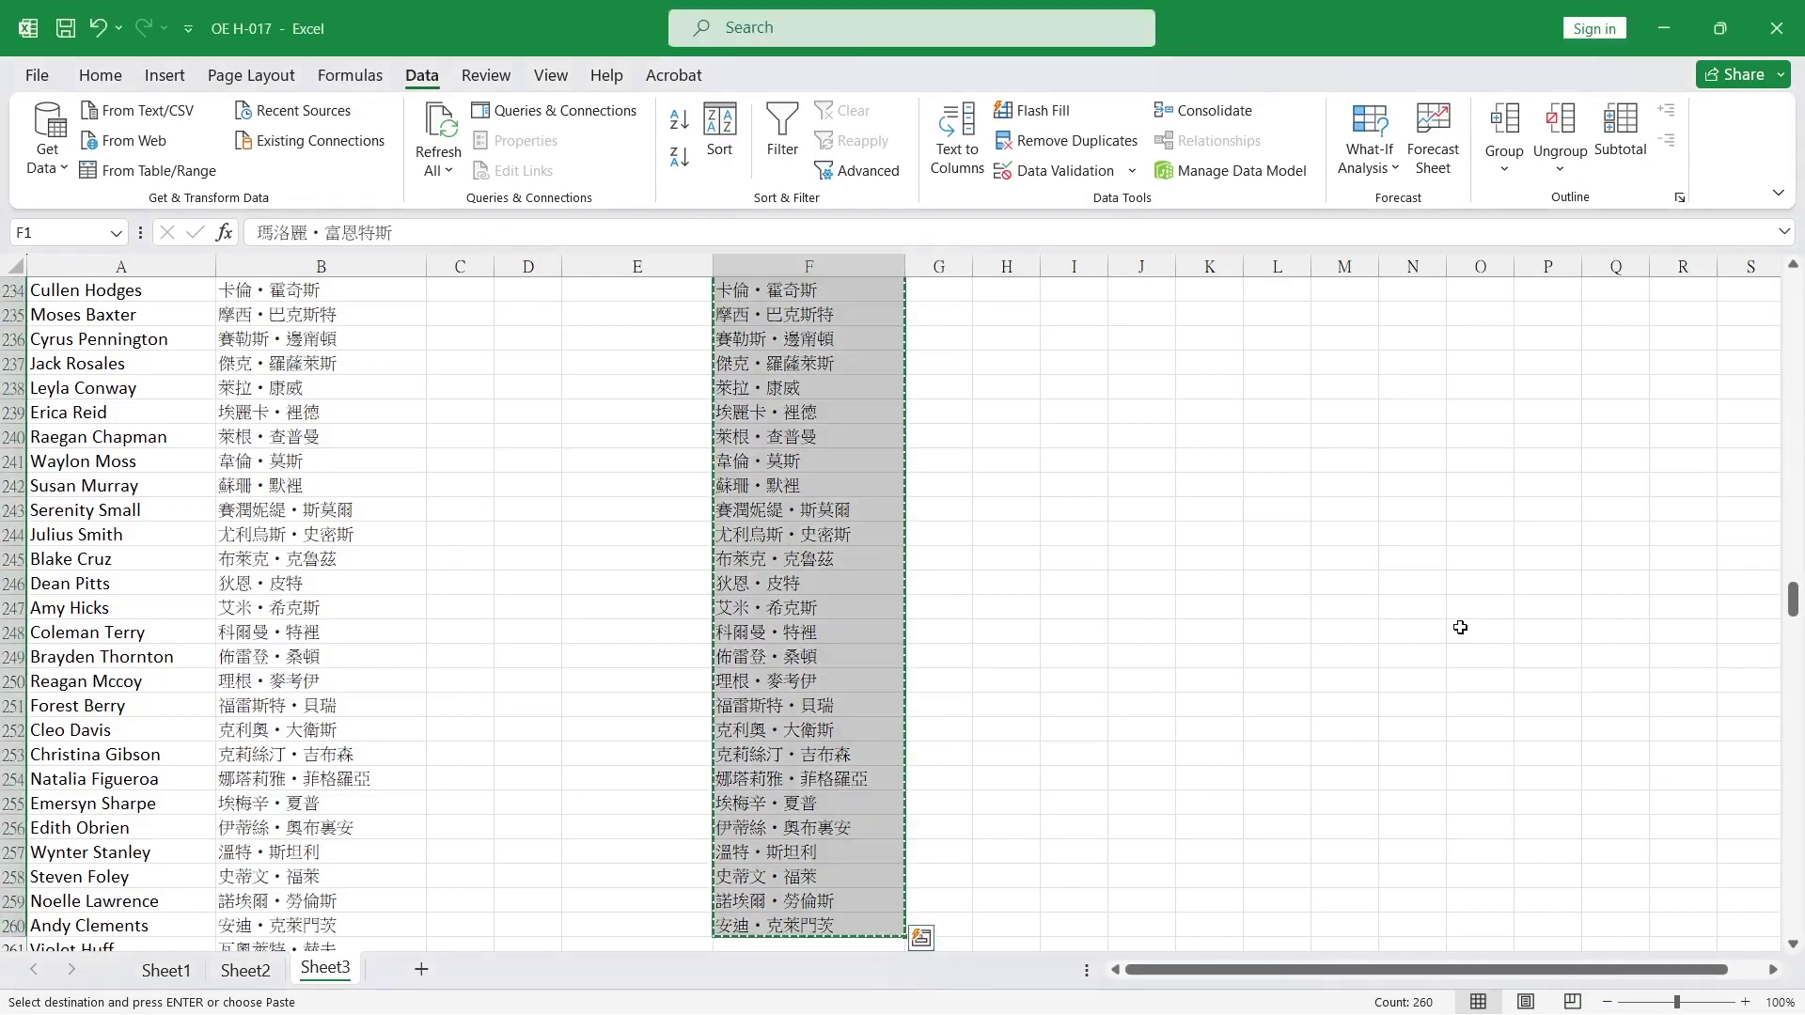
left_click(1459, 627)
left_click(669, 549)
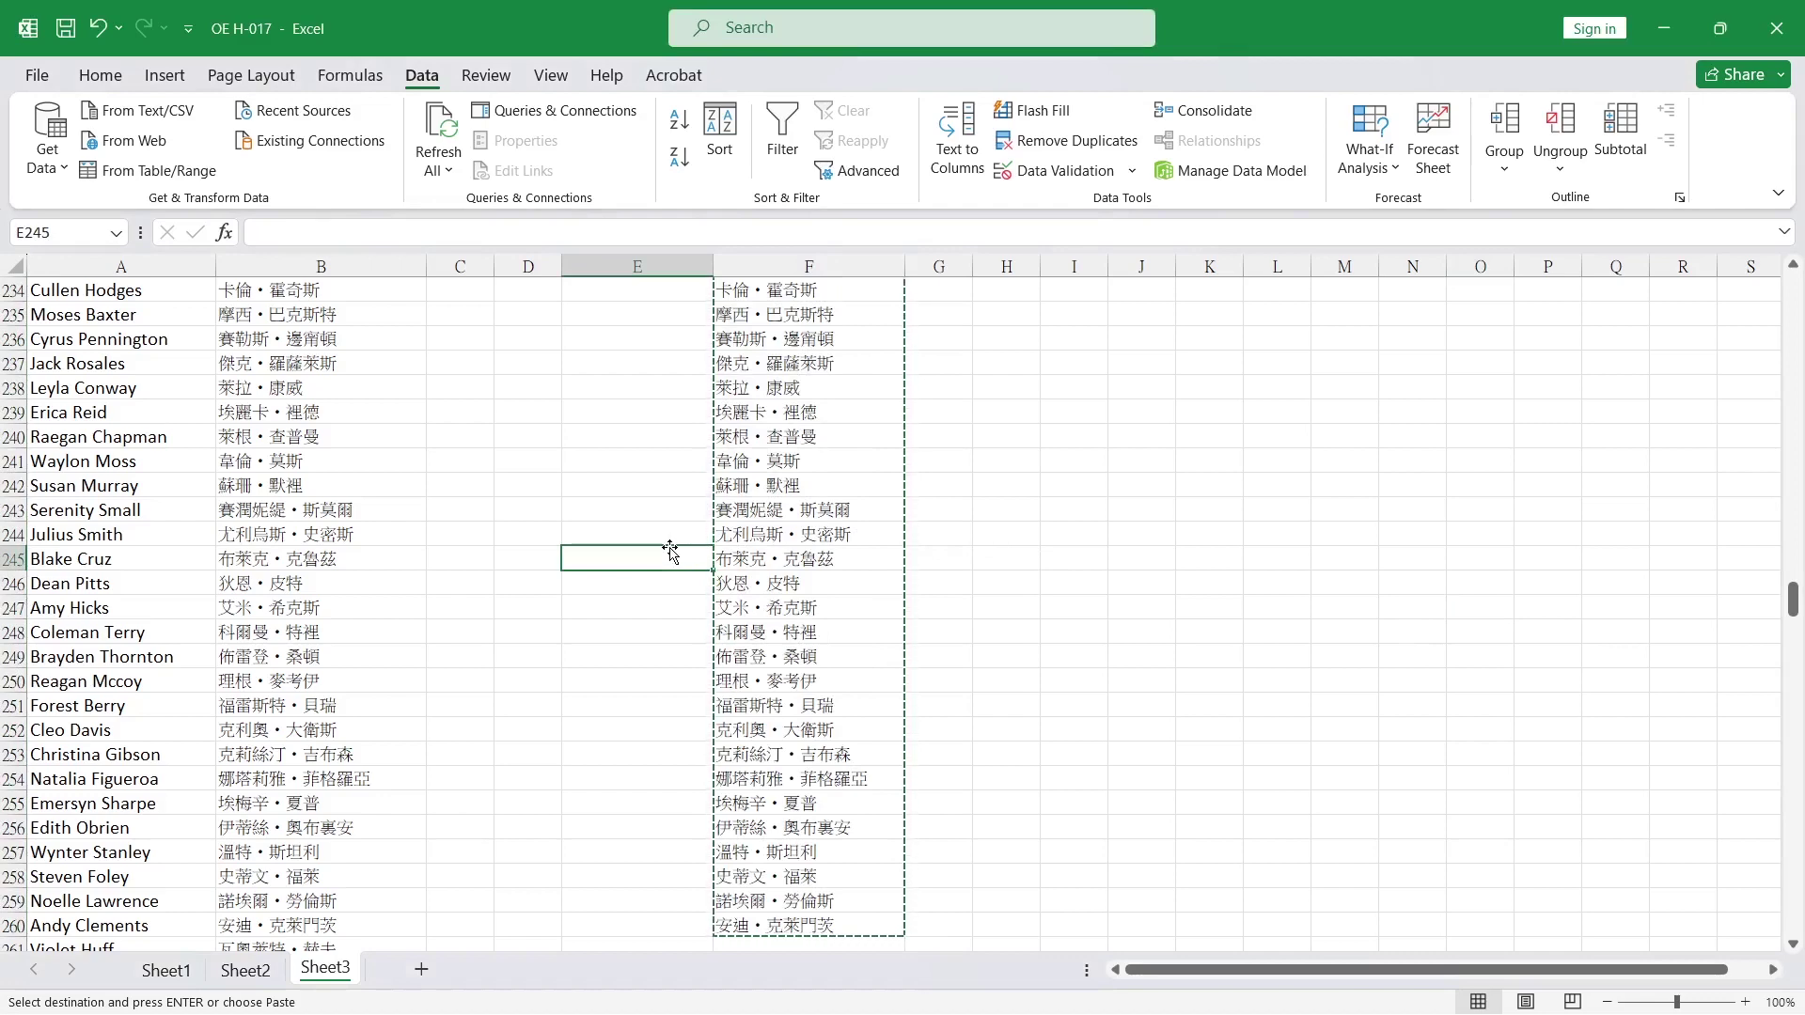
scroll(670, 549, "up", 1)
scroll(670, 549, "up", 4)
scroll(669, 549, "up", 4)
scroll(669, 549, "up", 2)
scroll(670, 549, "up", 4)
scroll(669, 549, "up", 6)
scroll(669, 549, "up", 9)
scroll(667, 546, "up", 4)
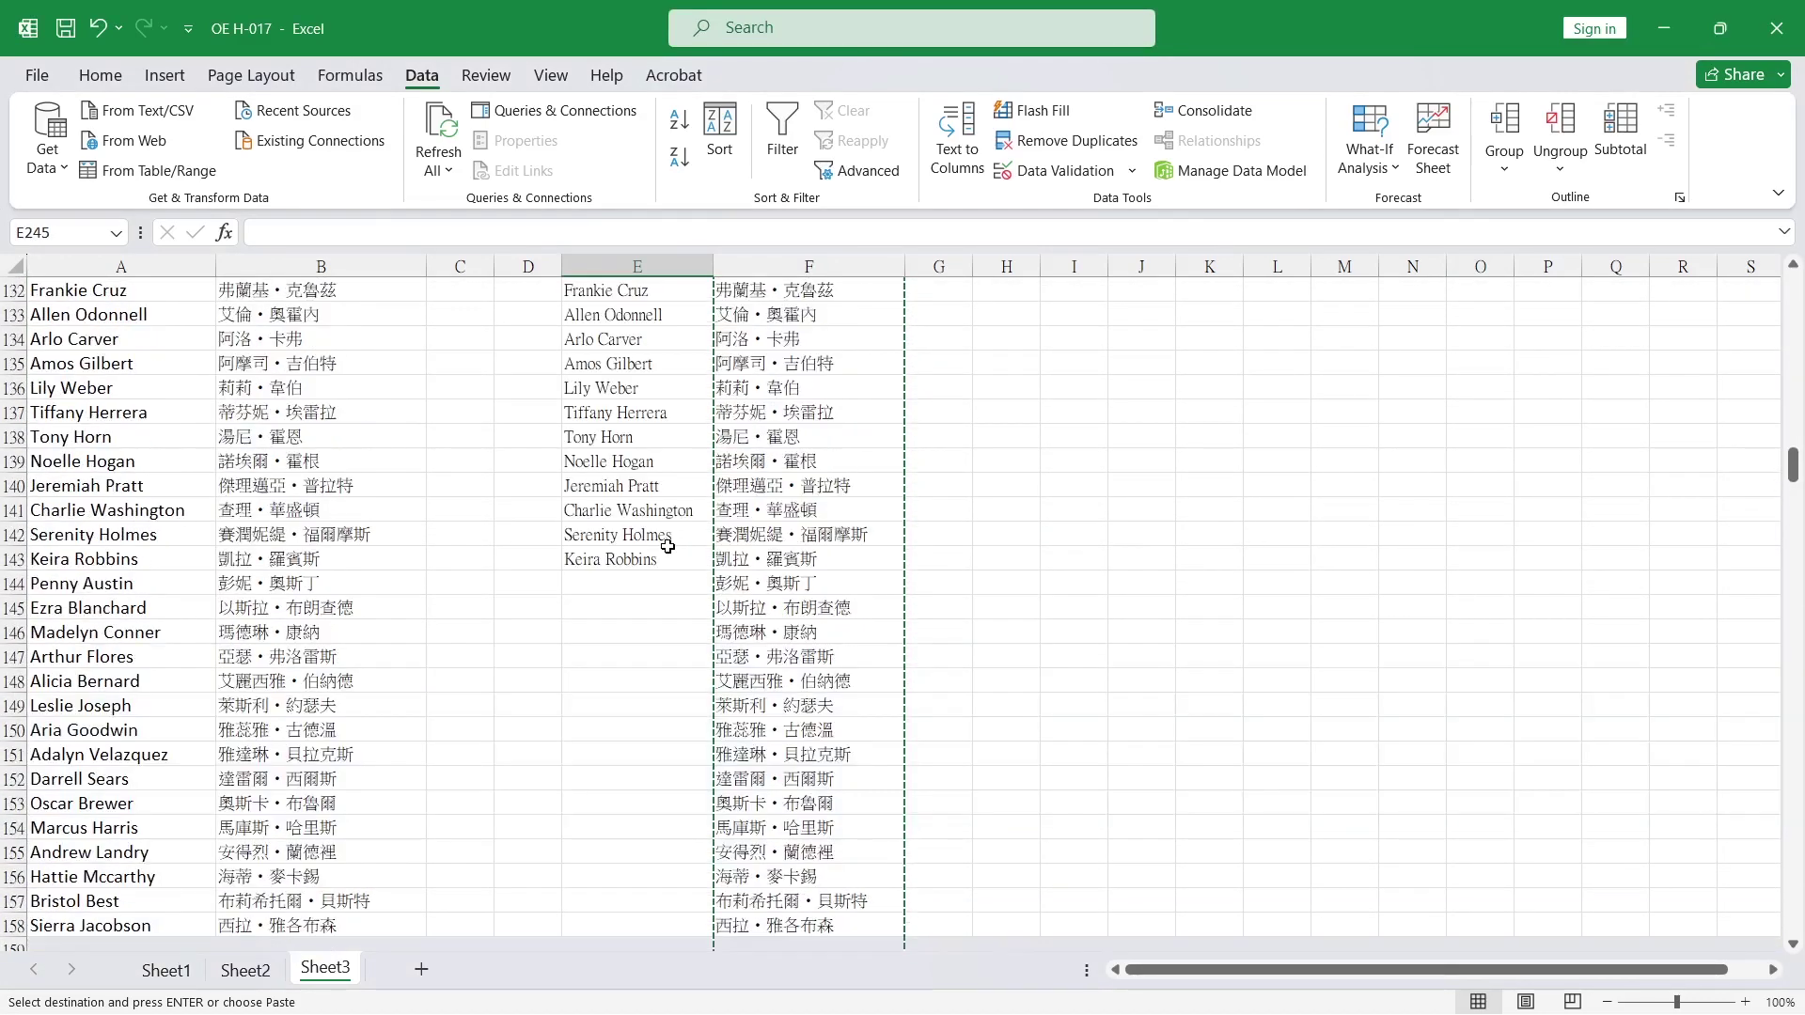
left_click(669, 551)
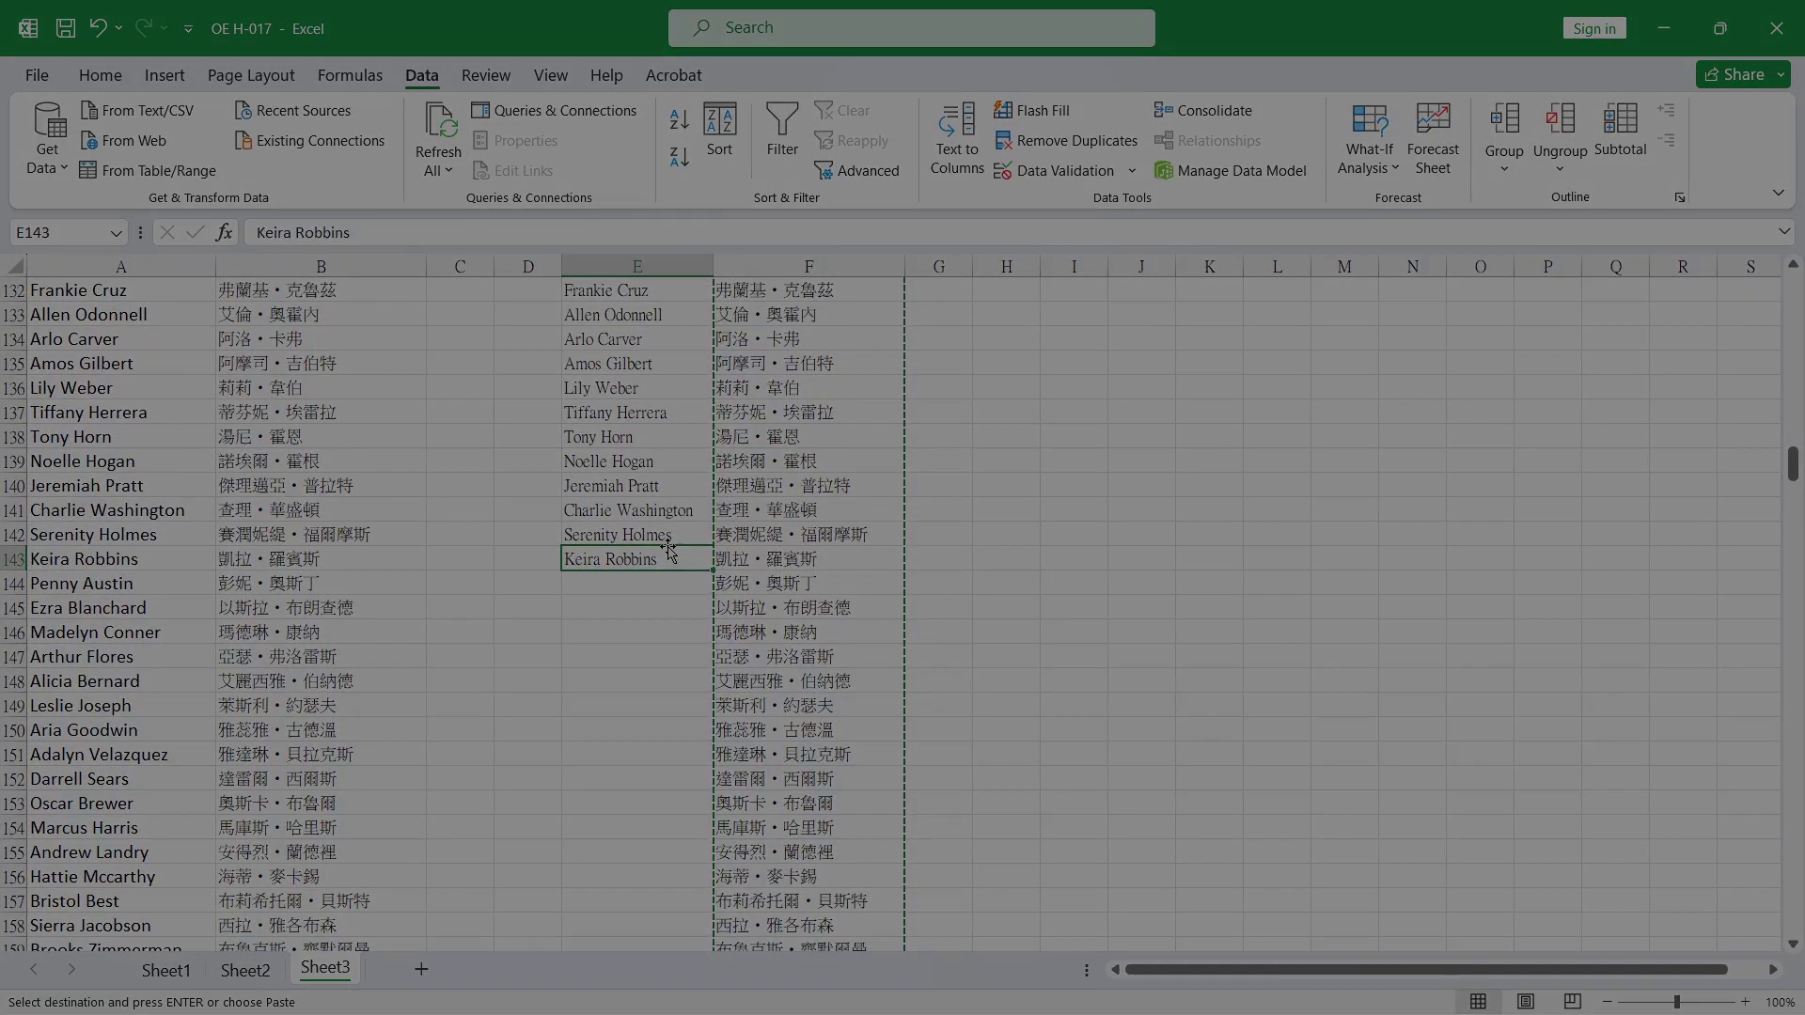